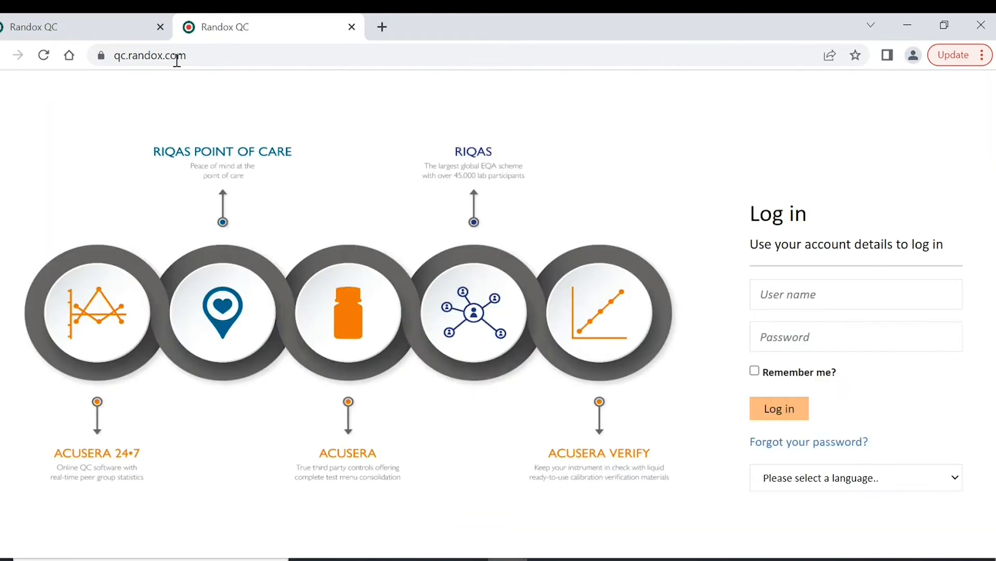
- Close the duplicate qc.randox.com tab so only the demo site login page remains
{"action": "left_click", "coordinate": [101, 18]}
{"action": "left_click", "coordinate": [193, 34]}
{"action": "left_click", "coordinate": [101, 33]}
{"action": "left_click", "coordinate": [203, 35]}
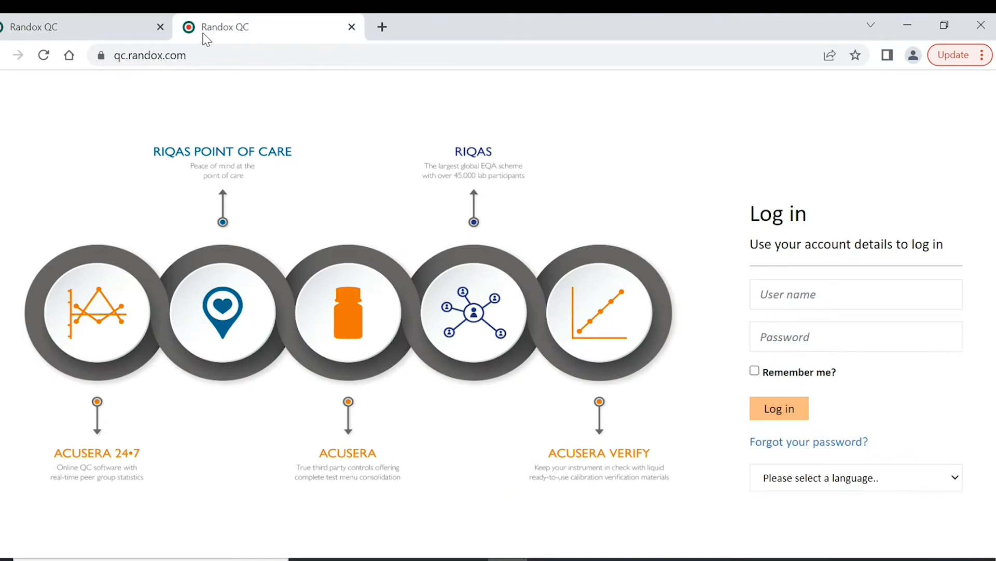
{"action": "left_click", "coordinate": [134, 30]}
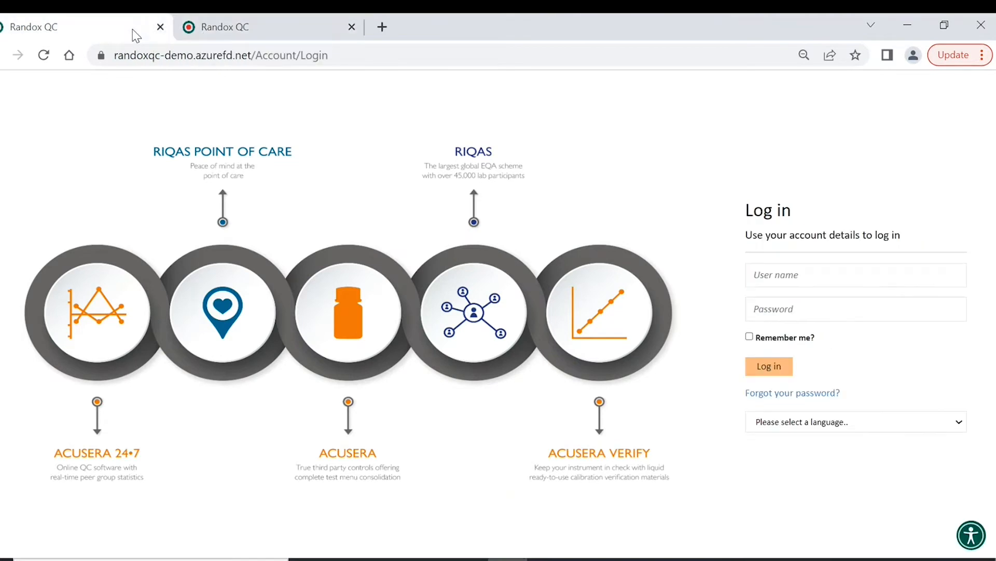
{"action": "left_click", "coordinate": [351, 27]}
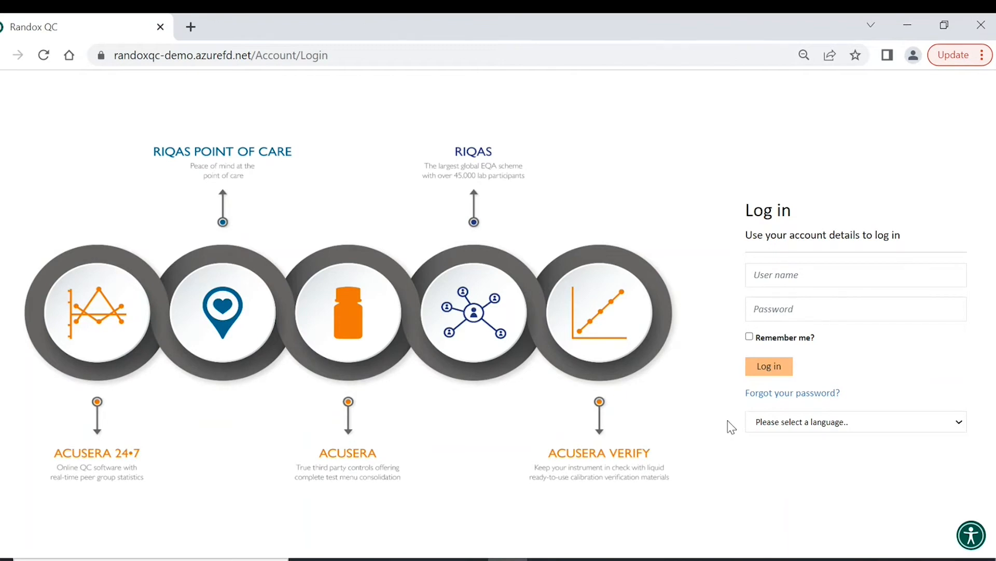
{"action": "left_click", "coordinate": [860, 424]}
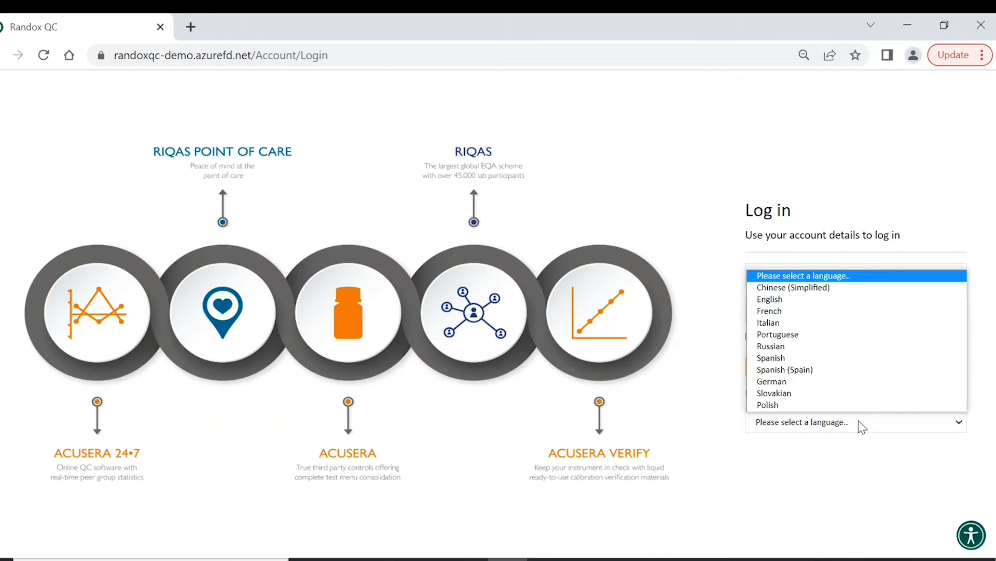
{"action": "left_click", "coordinate": [859, 420]}
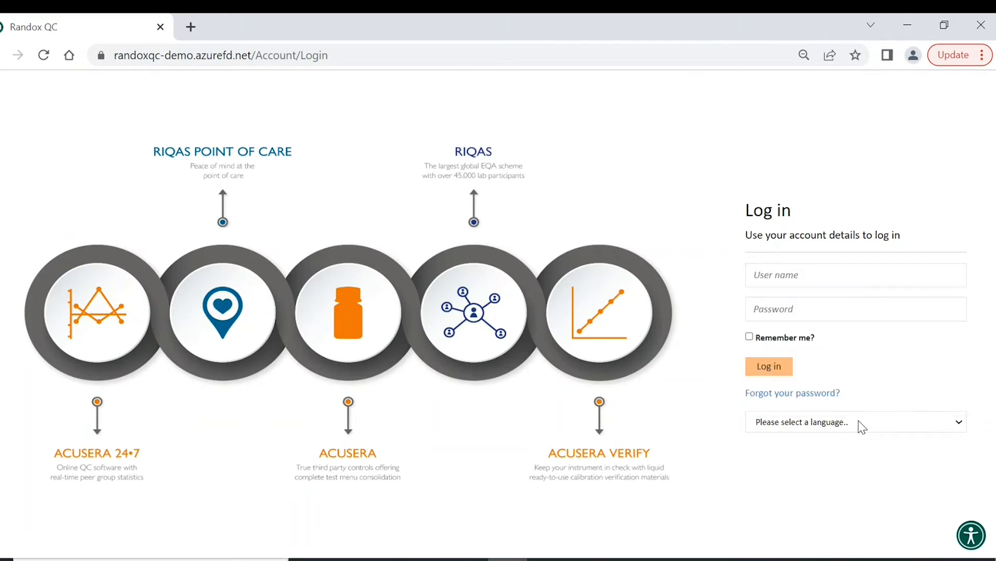
- Log in with the demo account's user name and password
{"action": "left_click", "coordinate": [820, 281]}
{"action": "key", "text": "Tab"}
{"action": "type", "text": "******"}
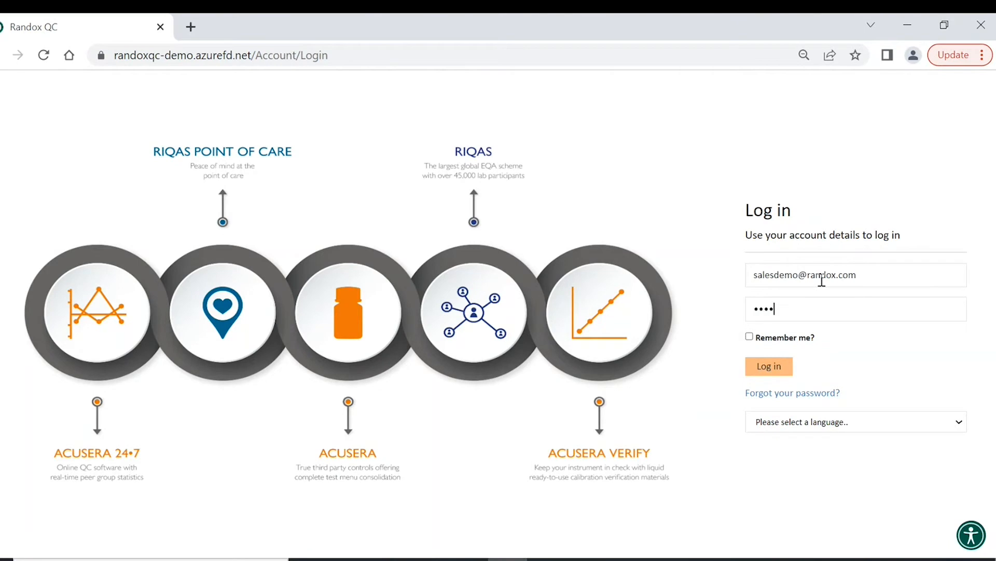
{"action": "type", "text": "**"}
{"action": "key", "text": "Return"}
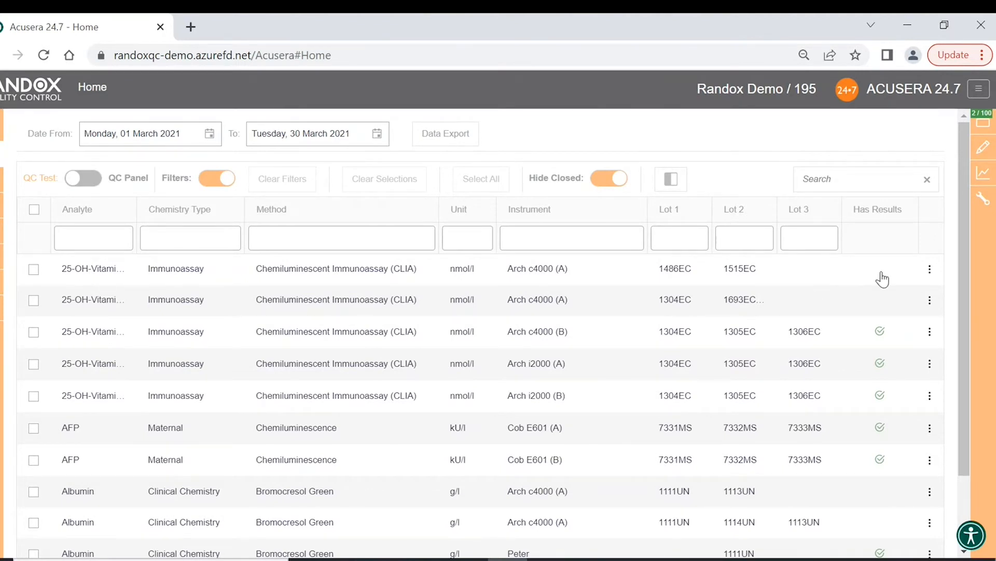
- Open and dismiss the Randox applications menu, then bring up the sidebar's user account flyout
{"action": "mouse_move", "coordinate": [984, 127]}
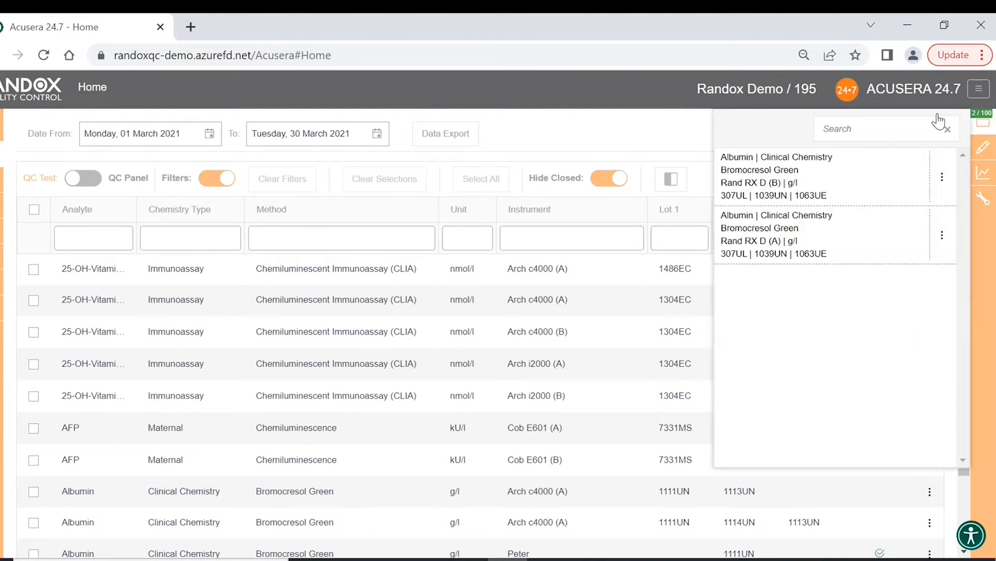
{"action": "left_click", "coordinate": [983, 91]}
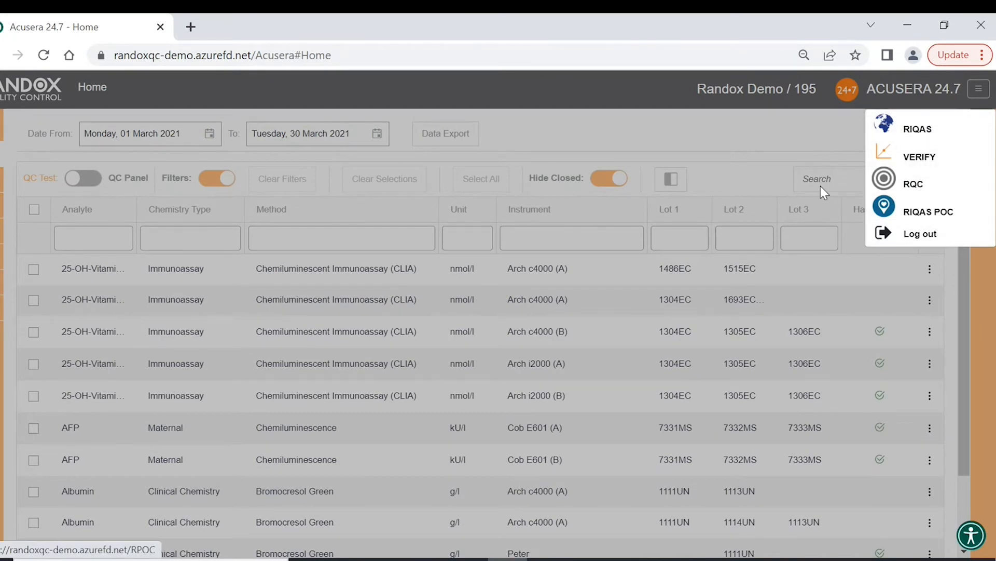
{"action": "left_click", "coordinate": [781, 143]}
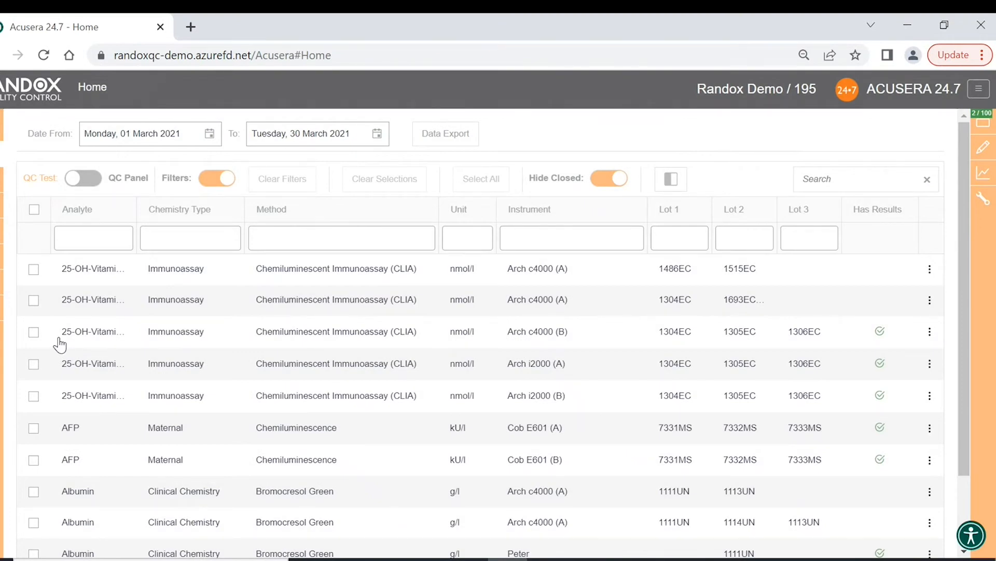
{"action": "mouse_move", "coordinate": [1, 309]}
{"action": "mouse_move", "coordinate": [2, 334]}
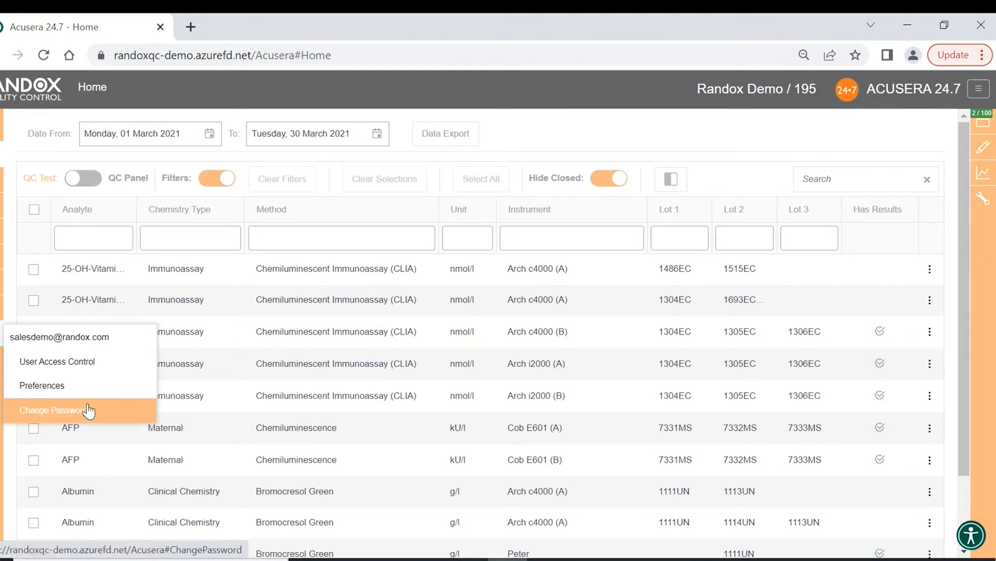
- Go to User Access Control from the user account flyout
{"action": "left_click", "coordinate": [88, 371]}
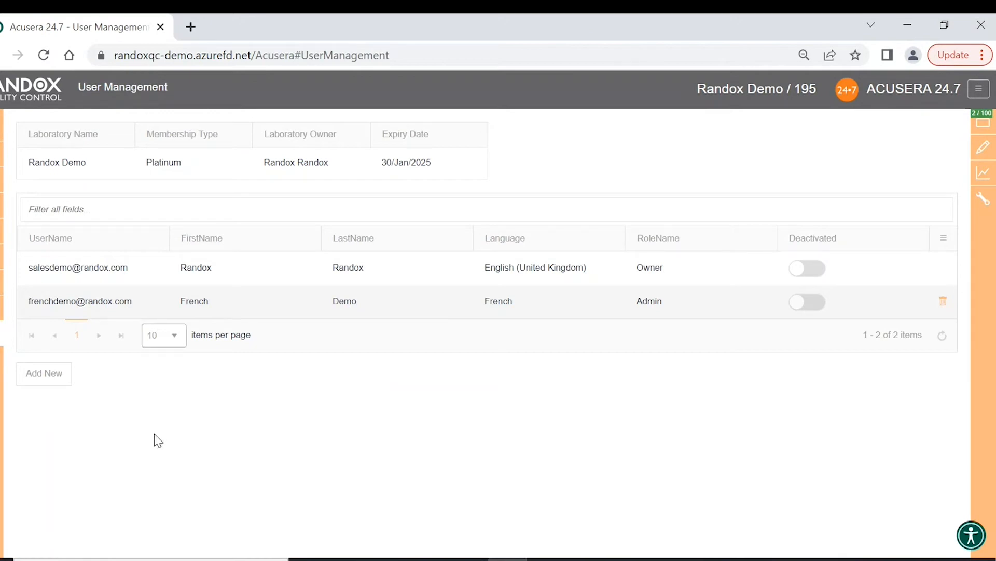
- Start a new user with Add New and open the User Role dropdown
{"action": "left_click", "coordinate": [54, 378]}
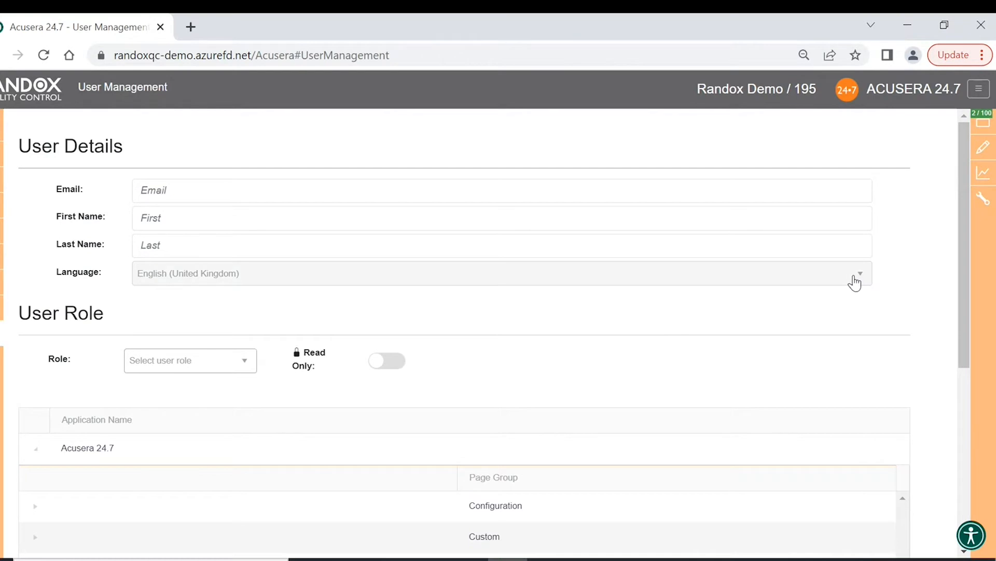
{"action": "scroll", "coordinate": [270, 306], "scroll_direction": "down", "scroll_amount": 2}
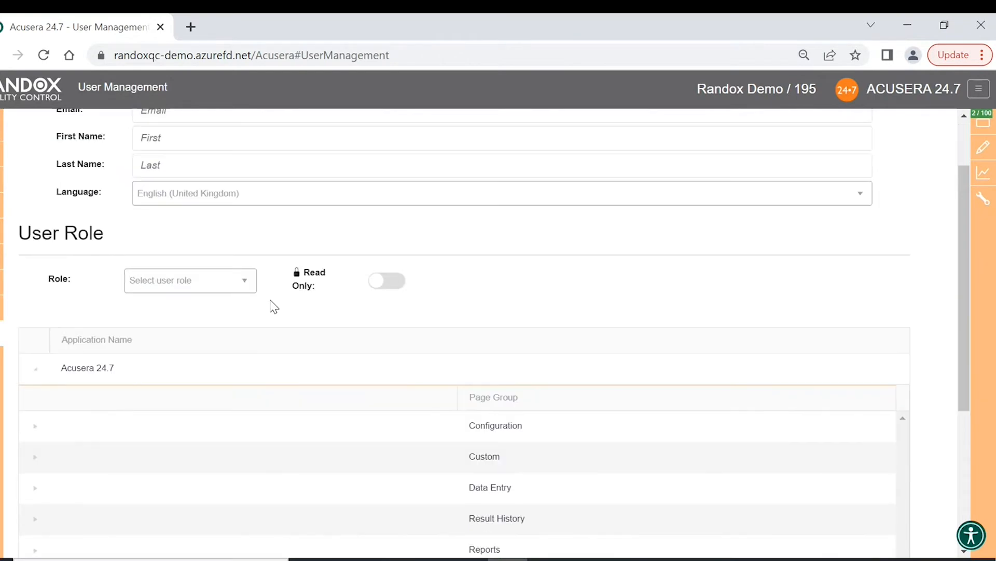
{"action": "left_click", "coordinate": [250, 285]}
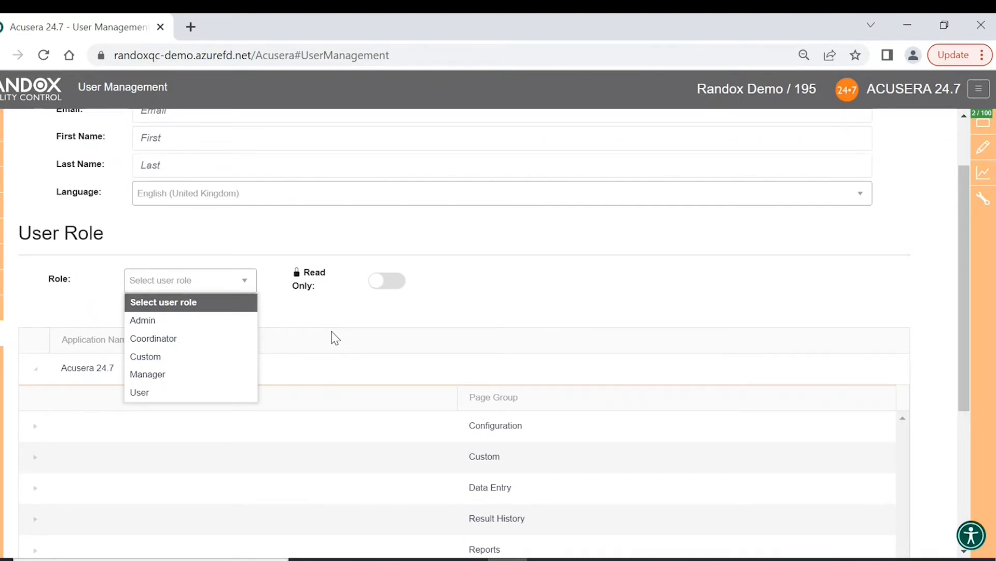
- Choose the Custom role and expand the Result History and Data Entry permission groups
{"action": "left_click", "coordinate": [214, 365]}
{"action": "scroll", "coordinate": [216, 370], "scroll_direction": "down", "scroll_amount": 5}
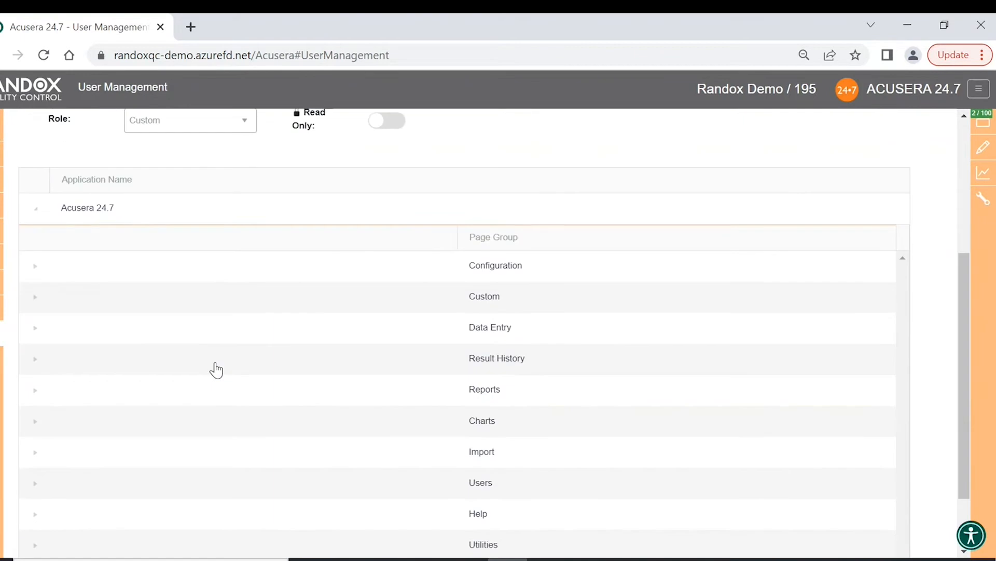
{"action": "left_click", "coordinate": [35, 273]}
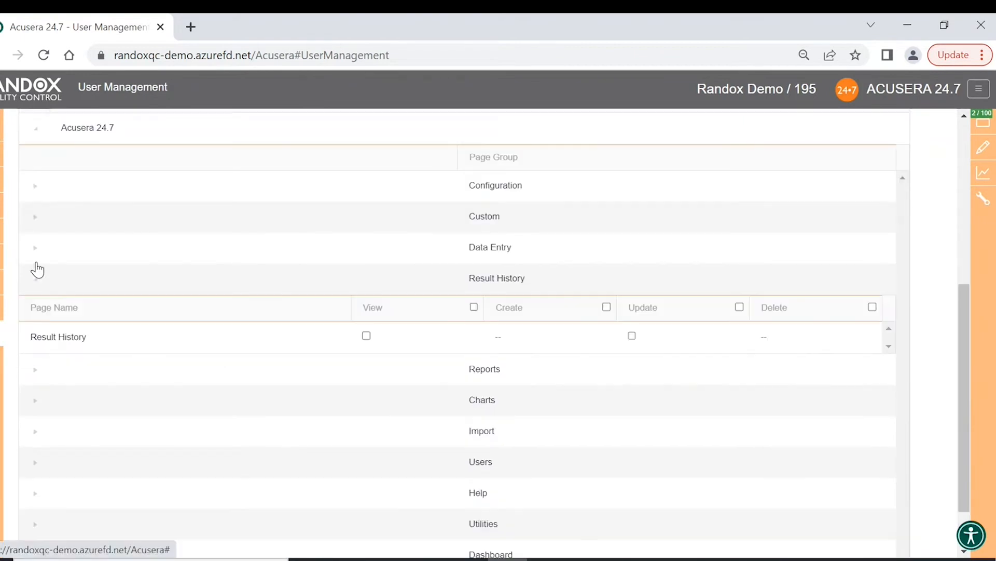
{"action": "left_click", "coordinate": [35, 252]}
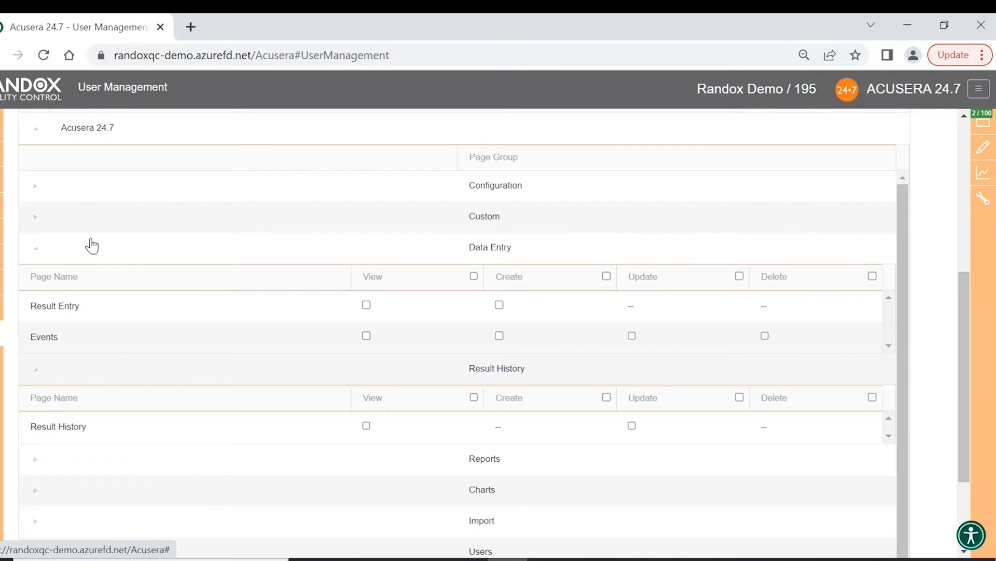
- Grant Data Entry permissions: Result Entry view, Events create/update/delete, and view/create/update for all pages
{"action": "left_click", "coordinate": [367, 306]}
{"action": "left_click", "coordinate": [499, 336]}
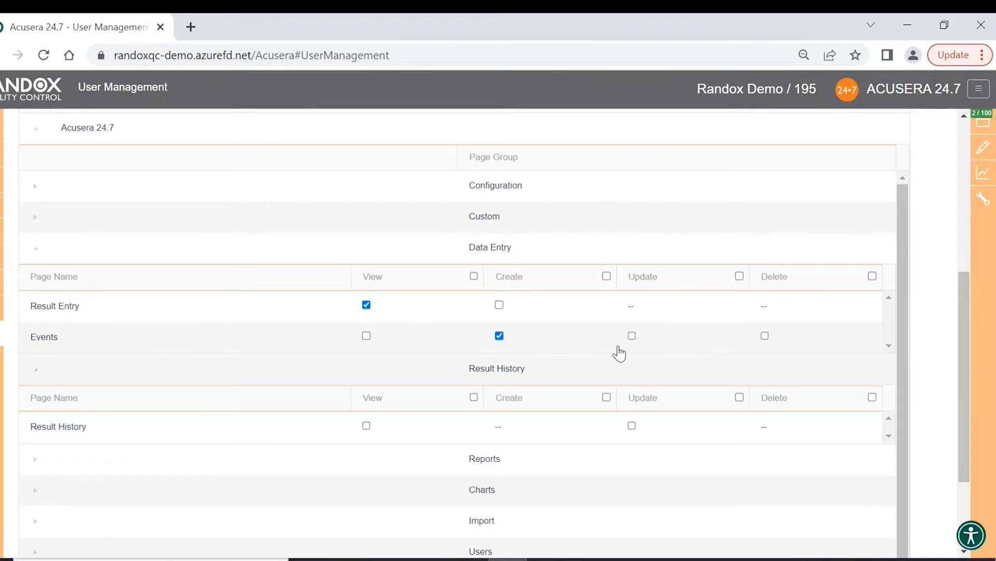
{"action": "left_click", "coordinate": [631, 336]}
{"action": "left_click", "coordinate": [764, 336]}
{"action": "left_click", "coordinate": [473, 276]}
{"action": "left_click", "coordinate": [606, 276]}
{"action": "left_click", "coordinate": [739, 276]}
- Collapse the Data Entry and Result History groups and return to the Home page
{"action": "scroll", "coordinate": [372, 270], "scroll_direction": "down", "scroll_amount": 1}
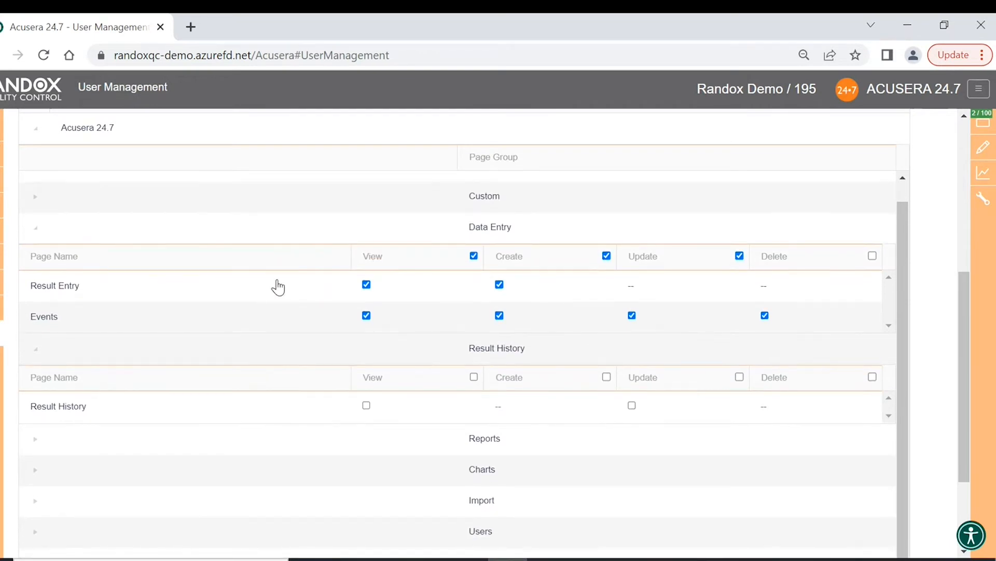
{"action": "left_click", "coordinate": [37, 228]}
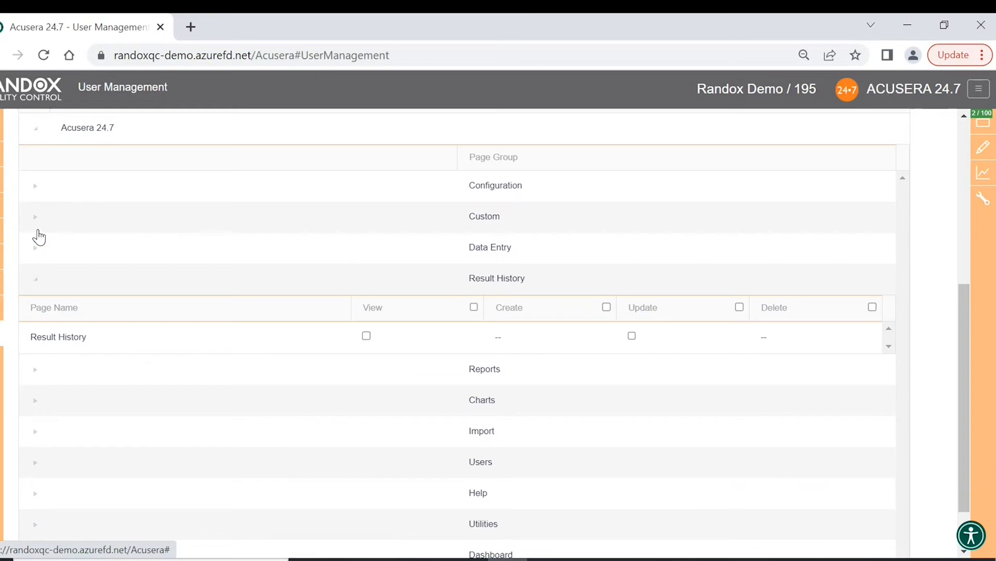
{"action": "left_click", "coordinate": [37, 285]}
{"action": "scroll", "coordinate": [361, 362], "scroll_direction": "up", "scroll_amount": 3}
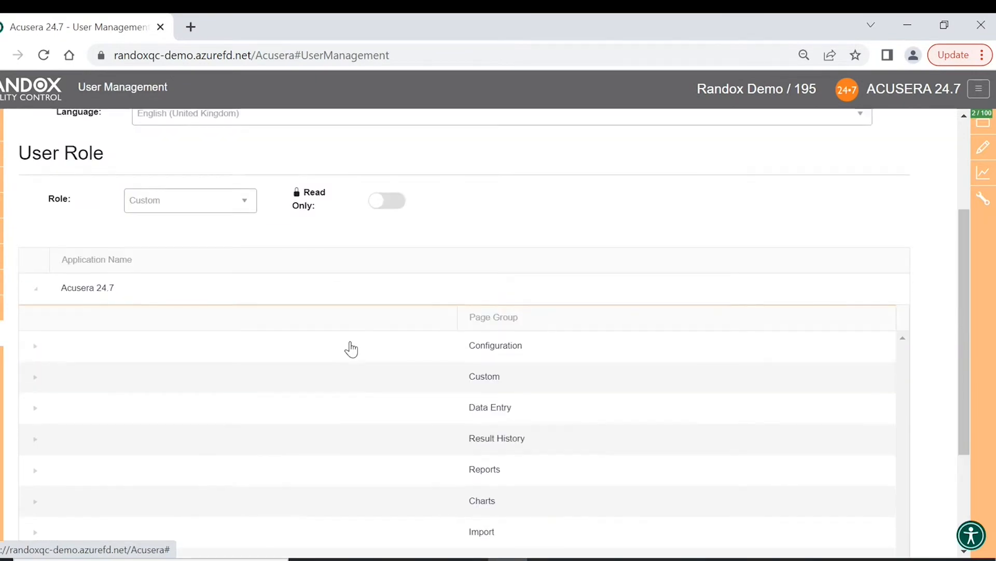
{"action": "scroll", "coordinate": [351, 349], "scroll_direction": "down", "scroll_amount": 3}
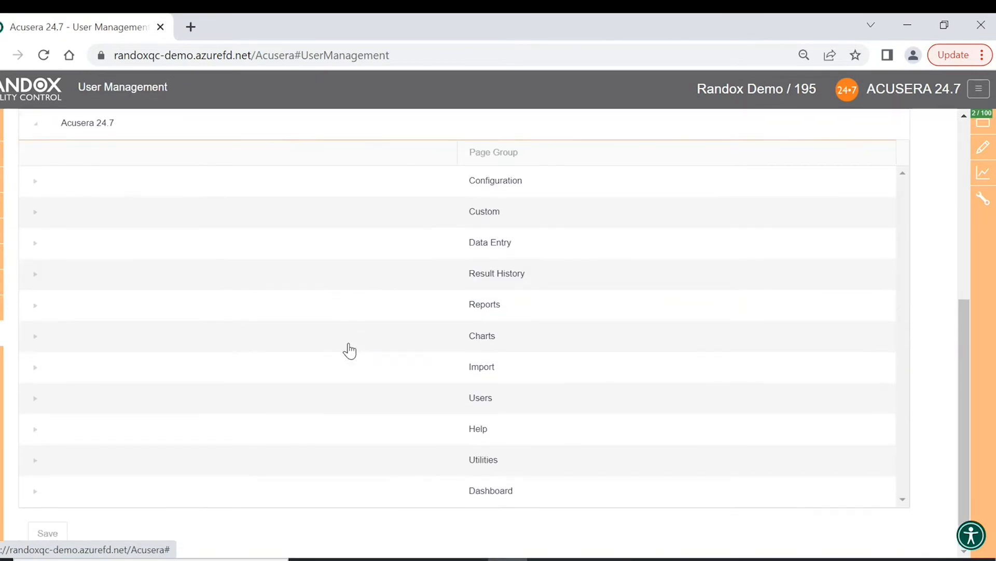
{"action": "scroll", "coordinate": [305, 358], "scroll_direction": "up", "scroll_amount": 6}
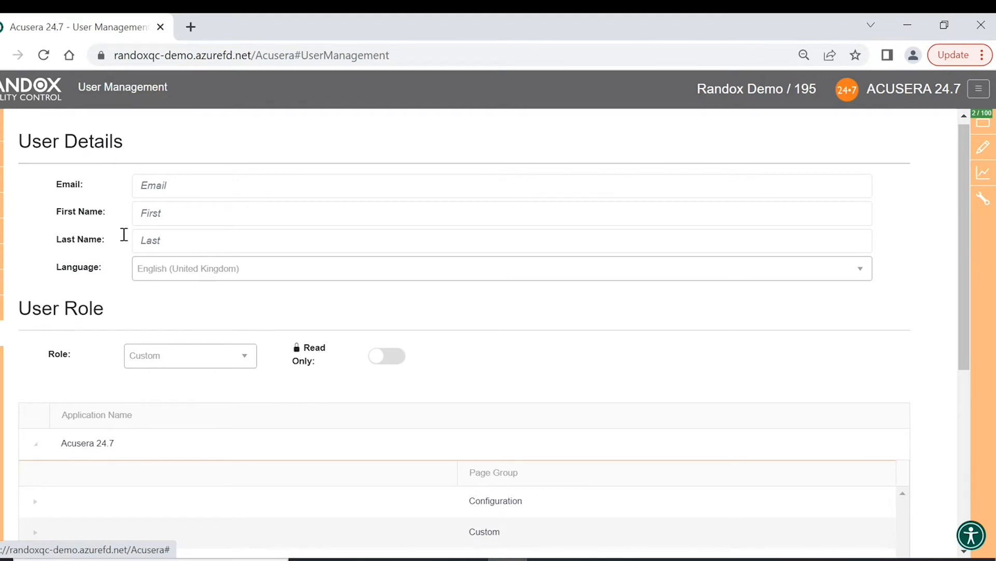
{"action": "left_click", "coordinate": [2, 156]}
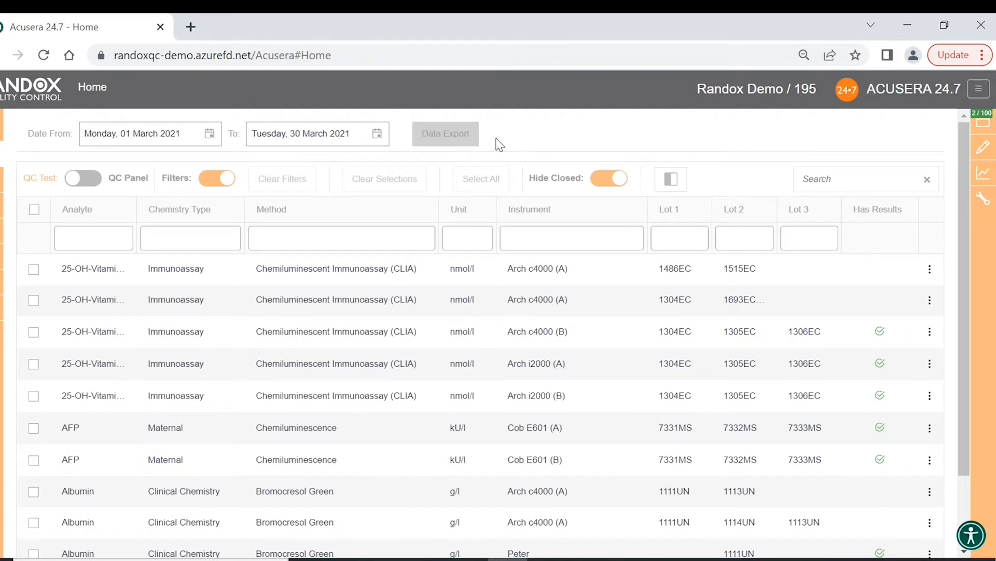
- Show 20 tests per page in the Home QC test list
{"action": "mouse_move", "coordinate": [982, 197]}
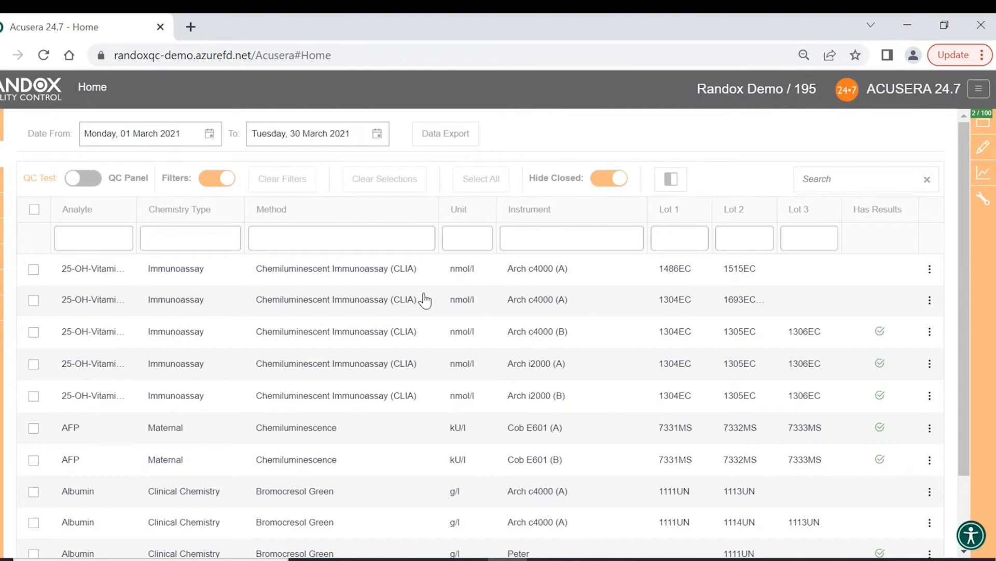
{"action": "scroll", "coordinate": [424, 300], "scroll_direction": "down", "scroll_amount": 2}
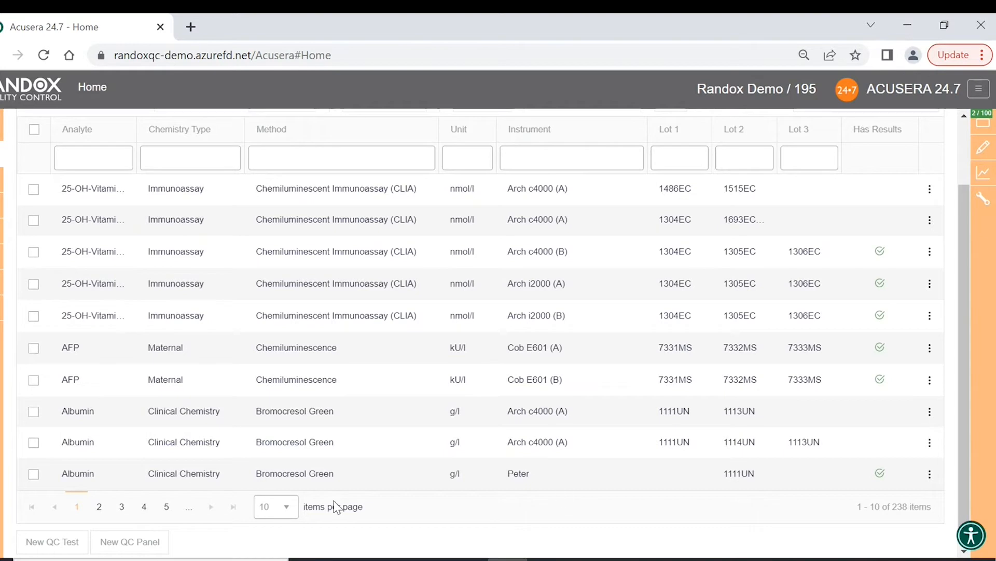
{"action": "left_click", "coordinate": [290, 507]}
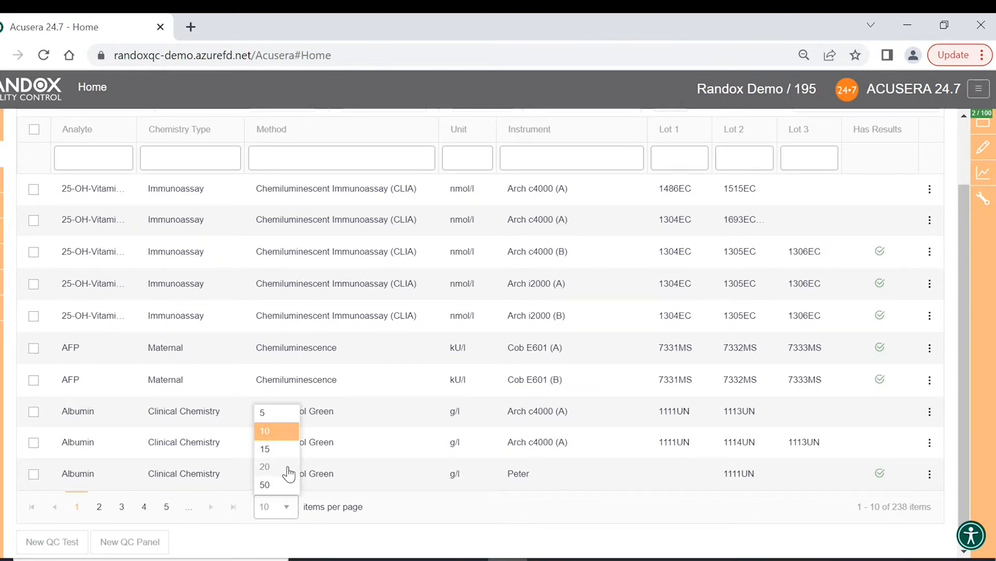
{"action": "left_click", "coordinate": [289, 469]}
{"action": "scroll", "coordinate": [335, 433], "scroll_direction": "down", "scroll_amount": 3}
{"action": "scroll", "coordinate": [335, 432], "scroll_direction": "up", "scroll_amount": 4}
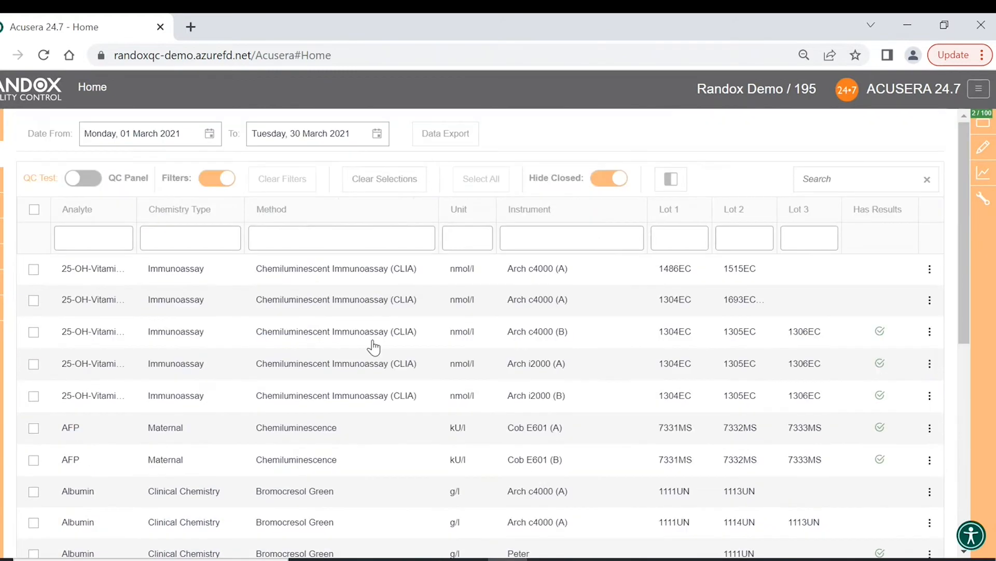
- Clear earlier selections and select only the Albumin Rand RX D (B) test
{"action": "left_click", "coordinate": [386, 181]}
{"action": "scroll", "coordinate": [347, 438], "scroll_direction": "down", "scroll_amount": 1}
{"action": "scroll", "coordinate": [347, 439], "scroll_direction": "down", "scroll_amount": 4}
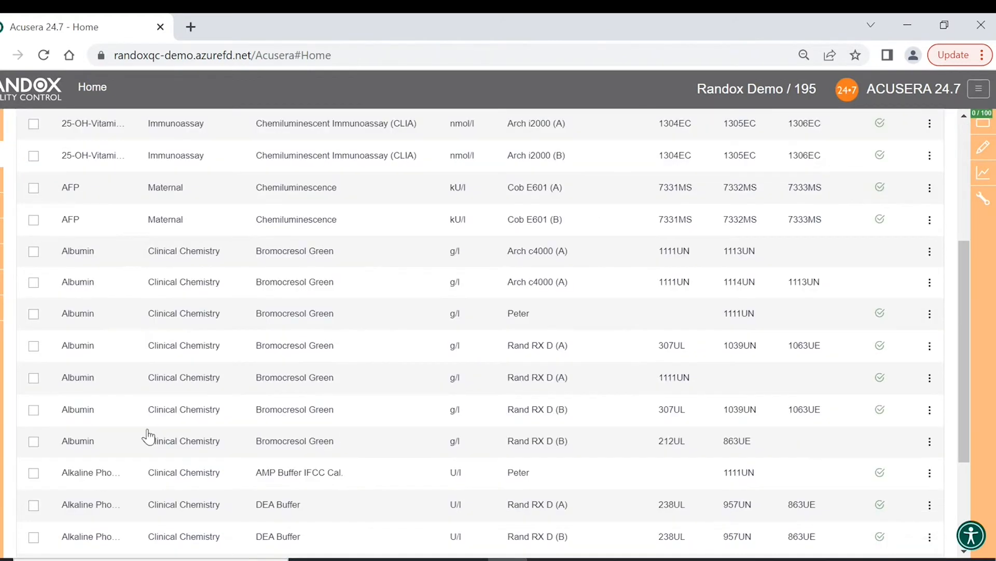
{"action": "left_click", "coordinate": [34, 410]}
{"action": "scroll", "coordinate": [234, 394], "scroll_direction": "up", "scroll_amount": 5}
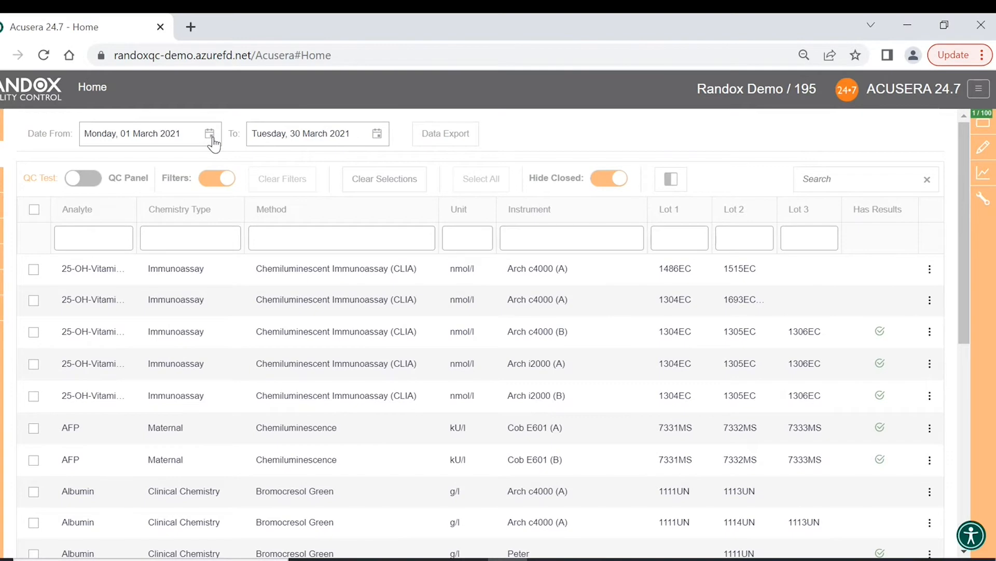
- Set Date From to 01 March 2021 and export the 01–30 March 2021 QC data
{"action": "left_click", "coordinate": [210, 135]}
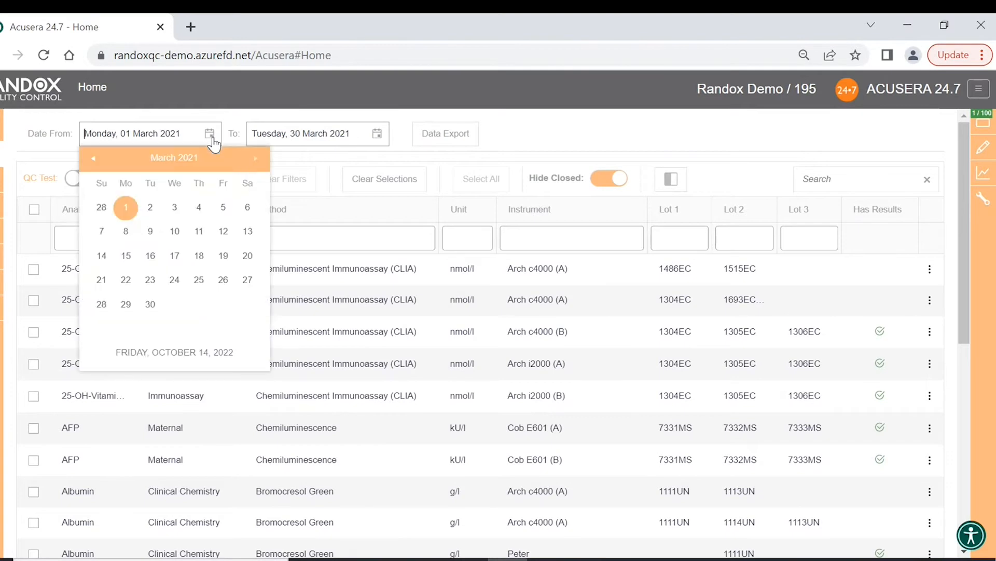
{"action": "left_click", "coordinate": [193, 164]}
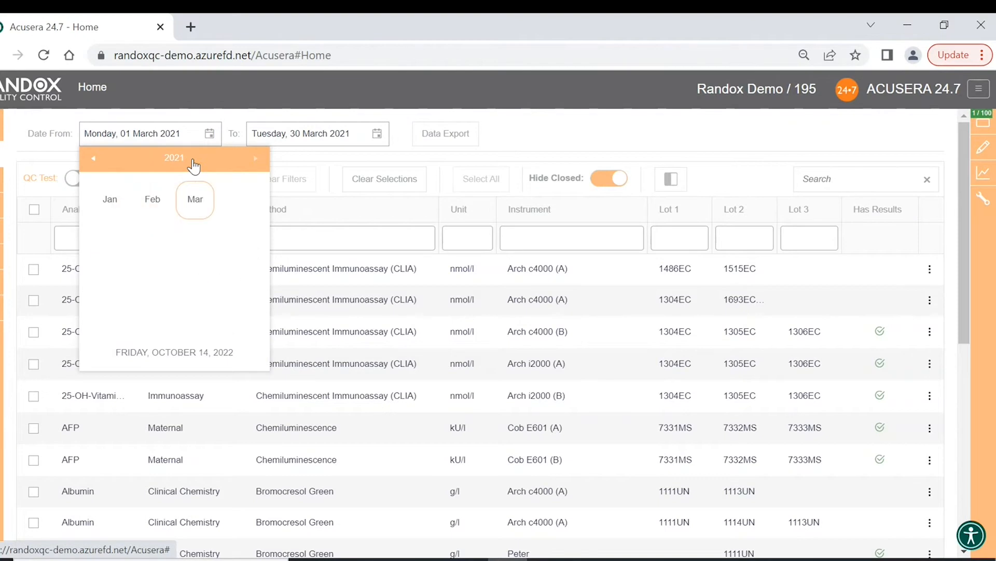
{"action": "left_click", "coordinate": [181, 164]}
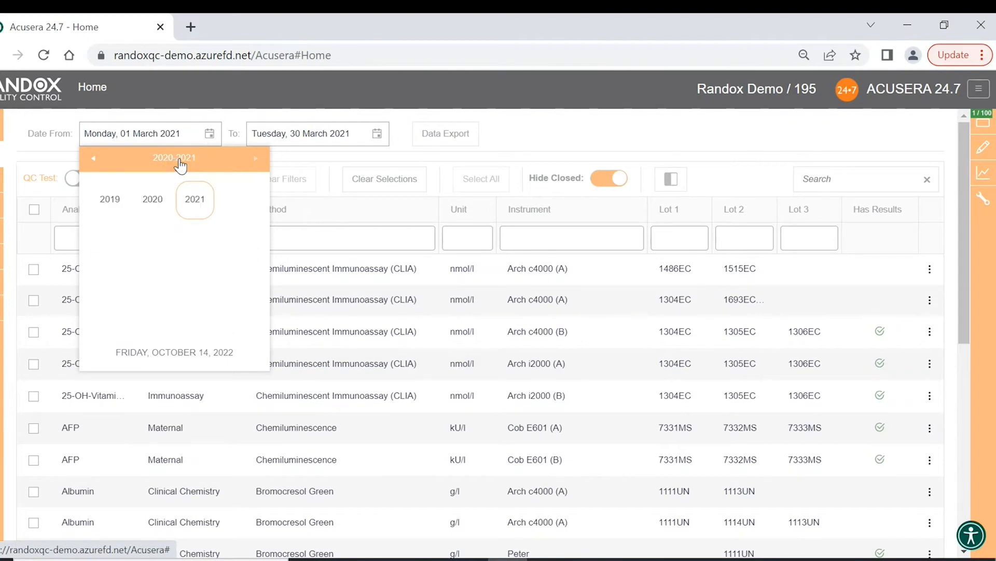
{"action": "left_click", "coordinate": [207, 209]}
{"action": "left_click", "coordinate": [207, 209]}
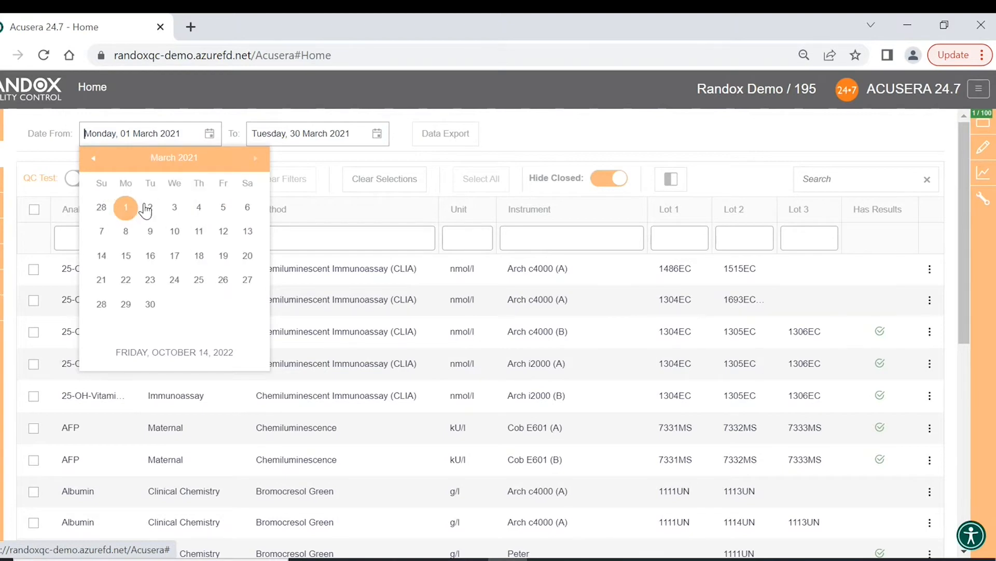
{"action": "left_click", "coordinate": [125, 207]}
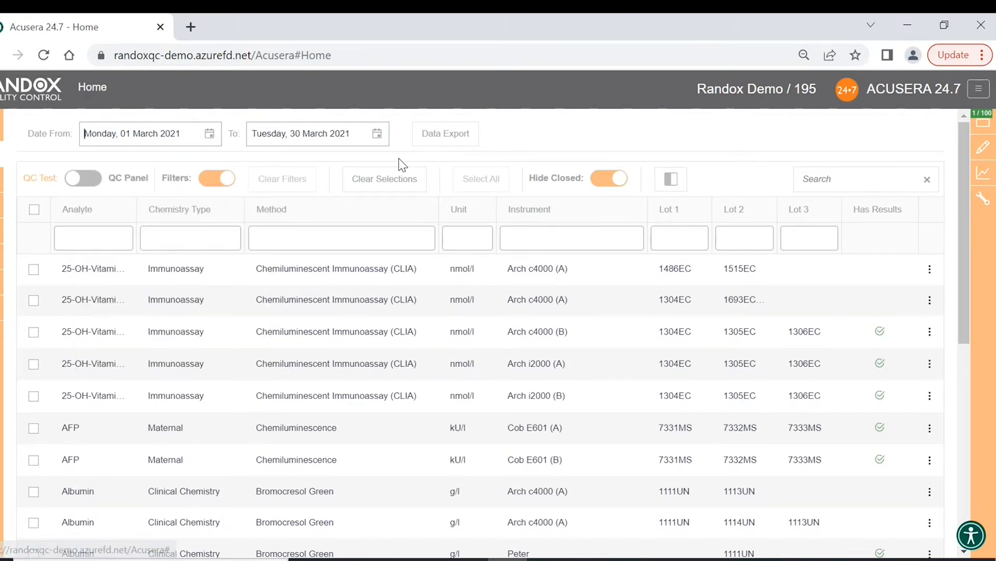
{"action": "left_click", "coordinate": [451, 142]}
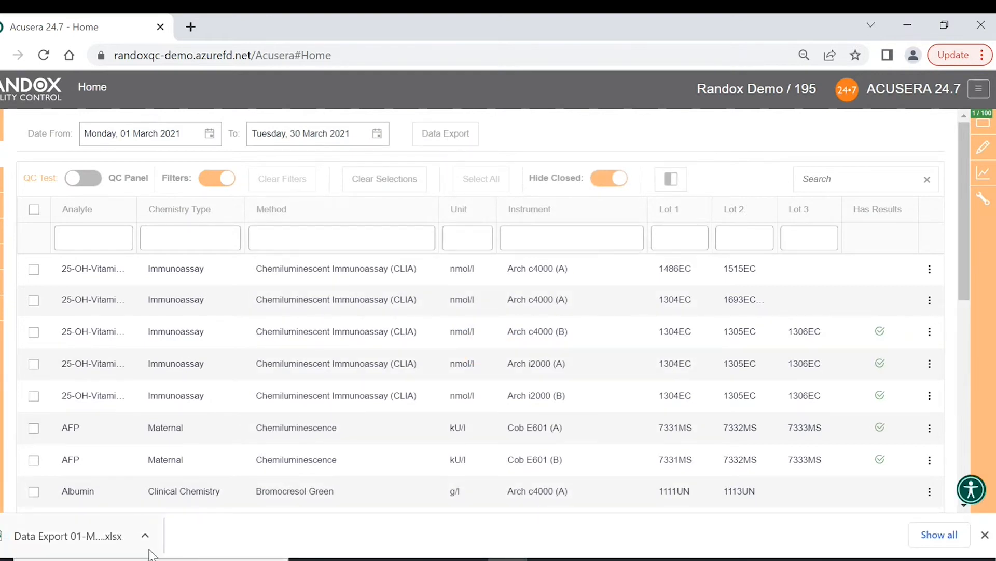
- Open the downloaded Data Export workbook, enable editing, and apply the Internal Only sensitivity label
{"action": "left_click", "coordinate": [88, 538]}
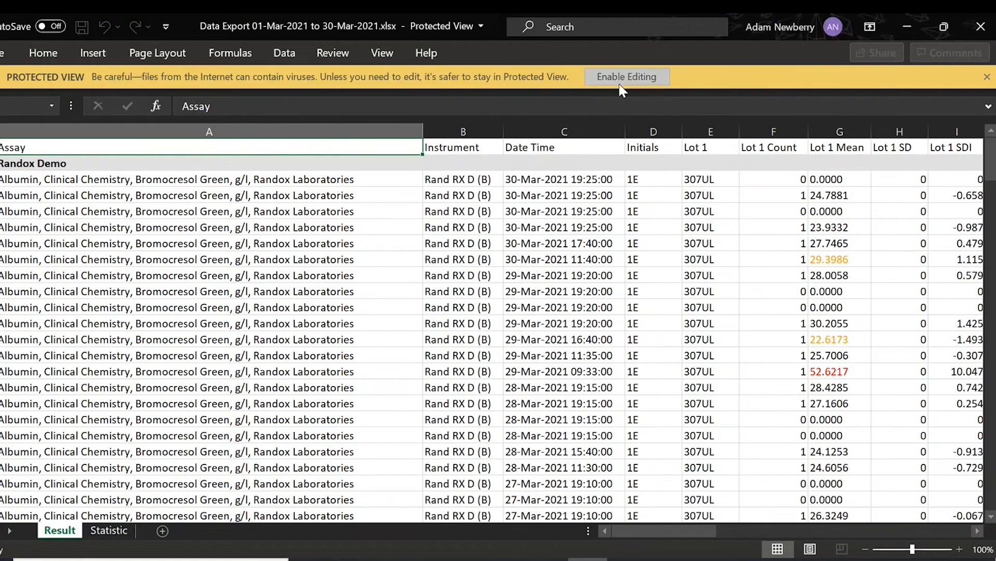
{"action": "left_click", "coordinate": [639, 77]}
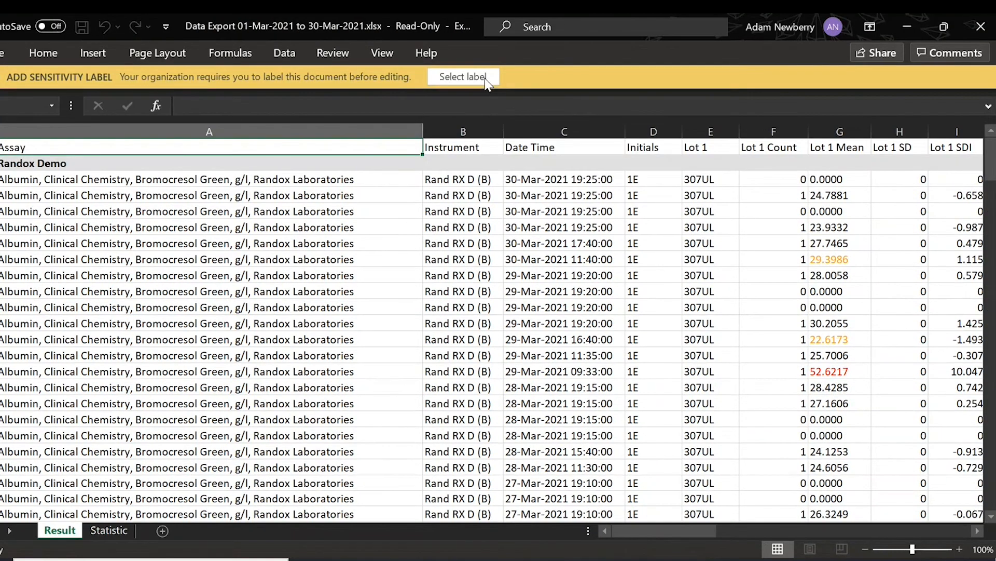
{"action": "left_click", "coordinate": [463, 77]}
{"action": "left_click", "coordinate": [661, 309]}
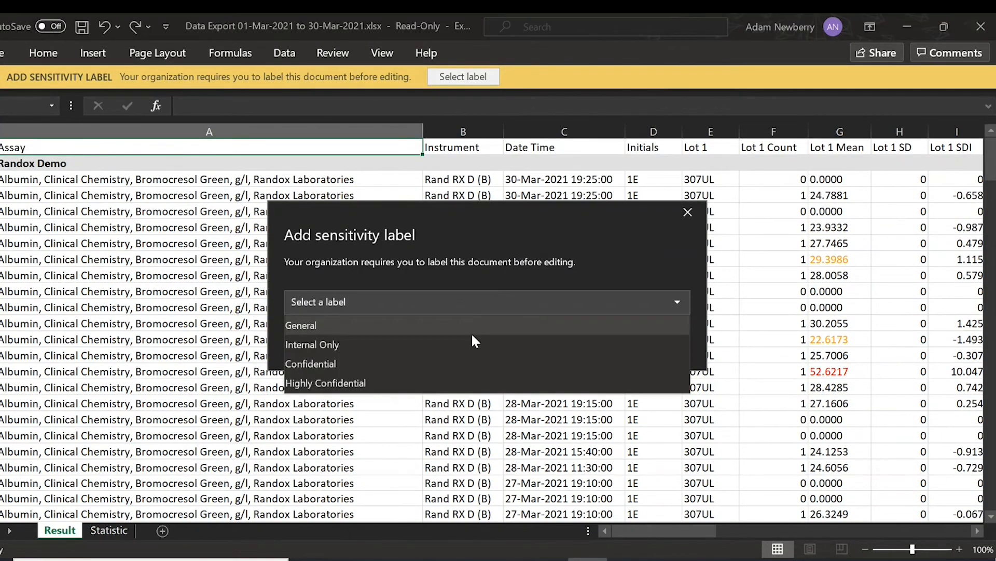
{"action": "left_click", "coordinate": [471, 339]}
{"action": "left_click", "coordinate": [599, 342]}
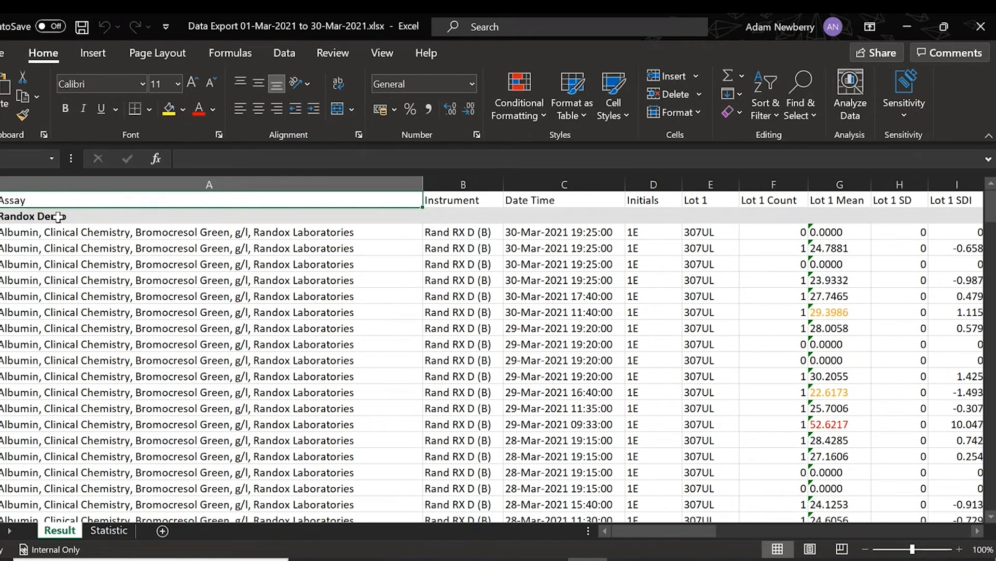
{"action": "left_click", "coordinate": [22, 217]}
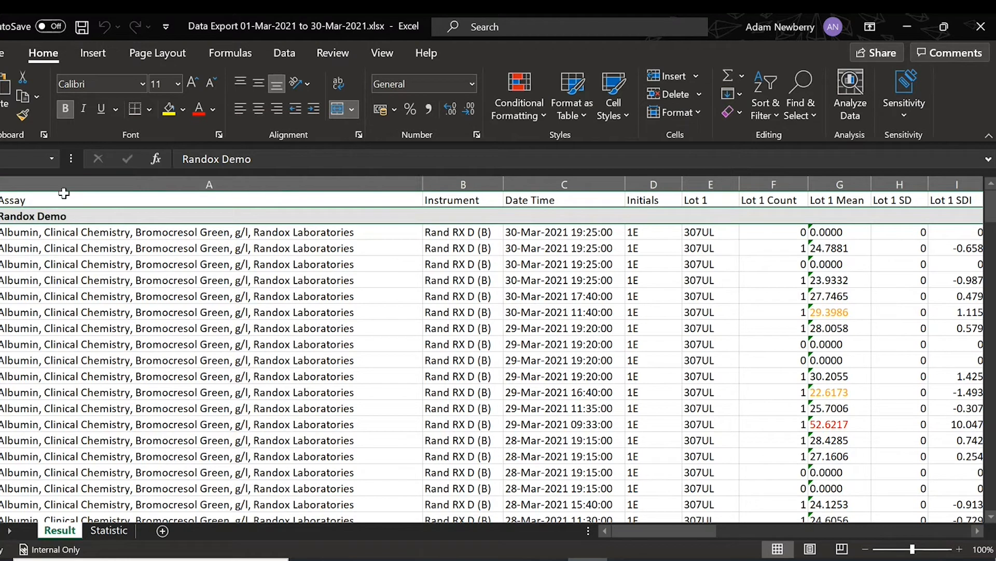
{"action": "left_click", "coordinate": [203, 202]}
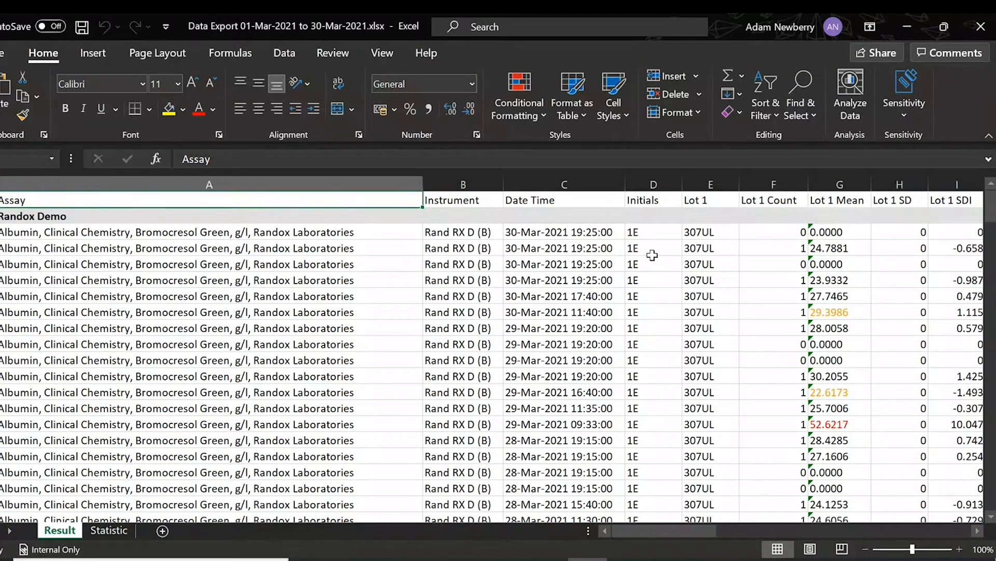
{"action": "left_click", "coordinate": [977, 532]}
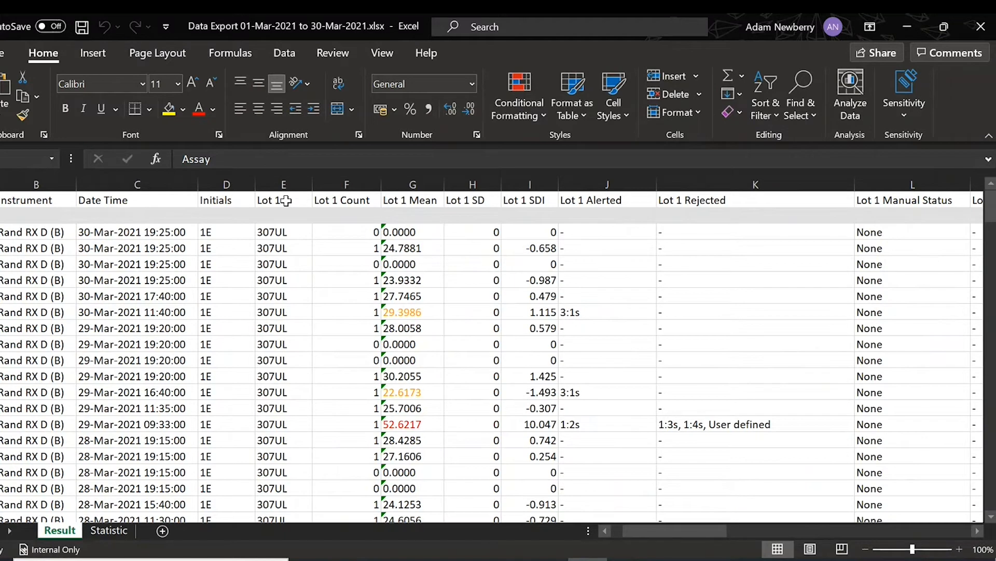
{"action": "left_click", "coordinate": [286, 232]}
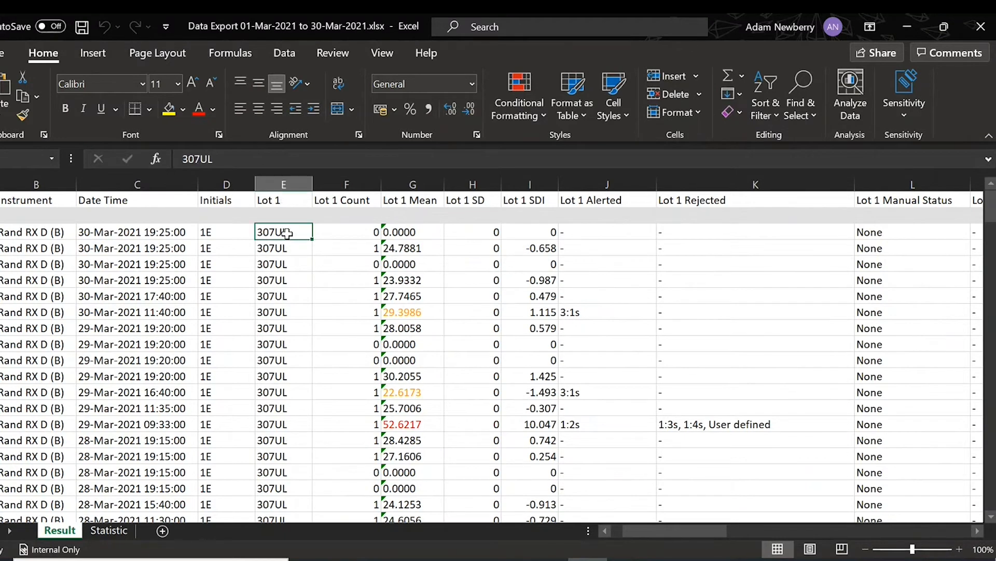
{"action": "left_click", "coordinate": [344, 233]}
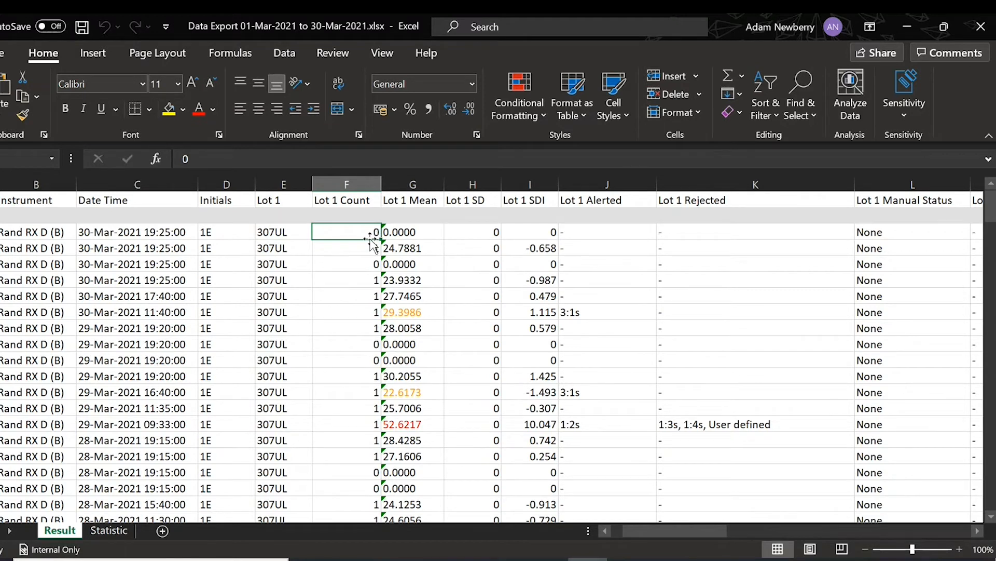
{"action": "left_click", "coordinate": [412, 233]}
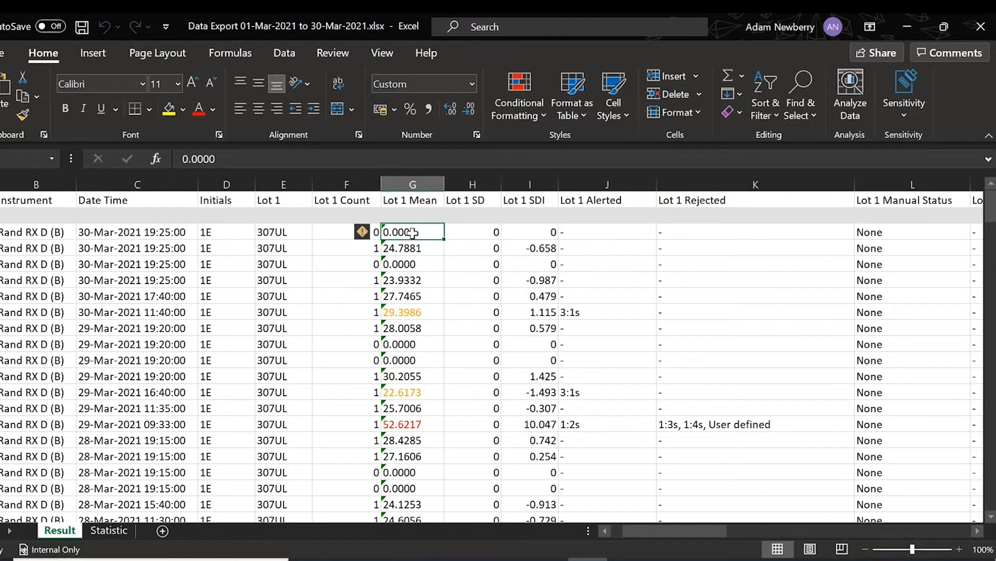
{"action": "left_click", "coordinate": [410, 249]}
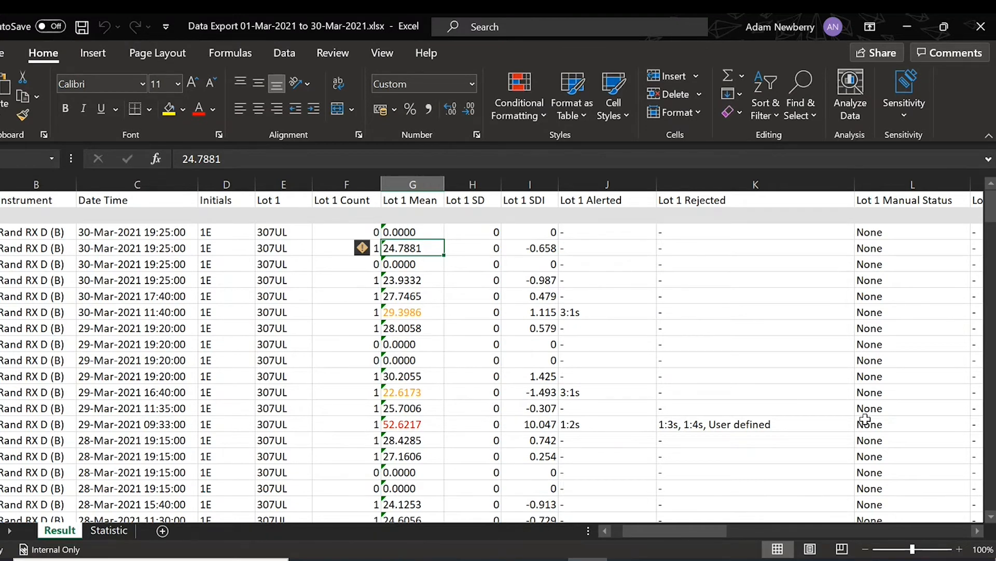
{"action": "double_click", "coordinate": [977, 530]}
{"action": "left_click", "coordinate": [978, 530]}
{"action": "left_click", "coordinate": [977, 530]}
{"action": "left_click", "coordinate": [978, 530]}
{"action": "left_click", "coordinate": [978, 530]}
{"action": "left_click", "coordinate": [979, 530]}
{"action": "double_click", "coordinate": [979, 530]}
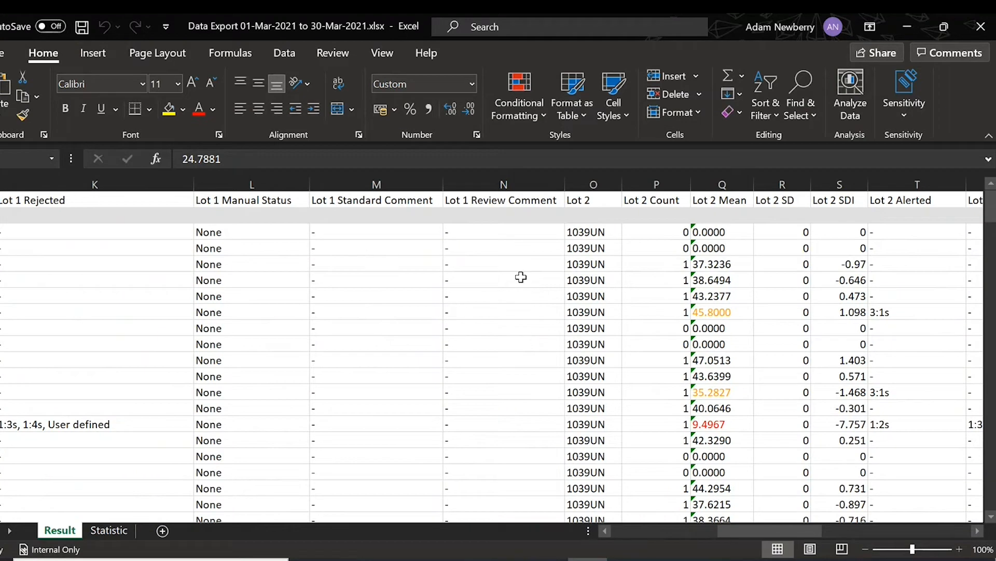
- Review Lot 1 Means 29.3986 and 52.6217 with their alerts and rejection rules, then close the workbook
{"action": "left_click_drag", "start_coordinate": [976, 530], "coordinate": [976, 532]}
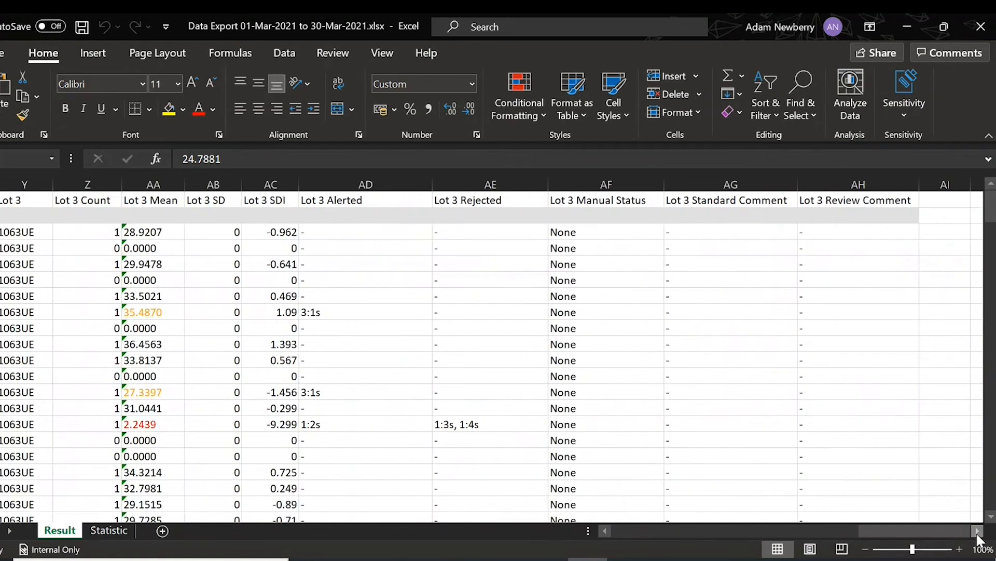
{"action": "left_click_drag", "start_coordinate": [911, 533], "coordinate": [706, 520]}
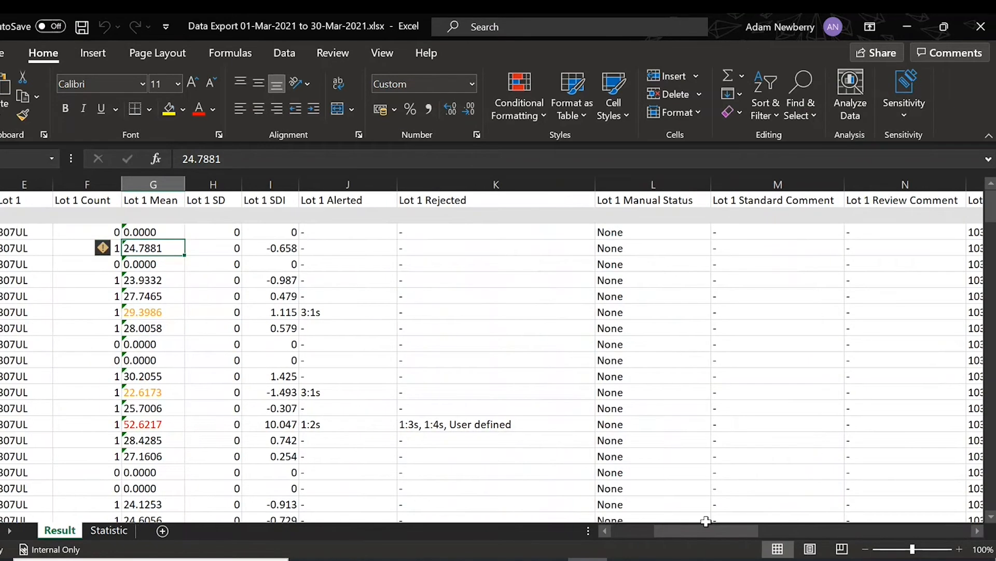
{"action": "left_click", "coordinate": [166, 313]}
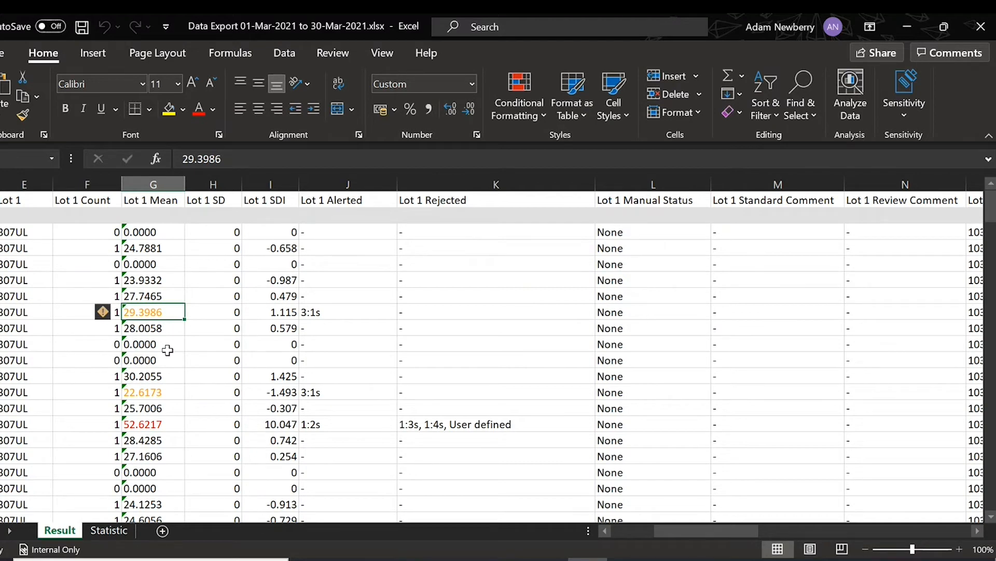
{"action": "left_click", "coordinate": [363, 311]}
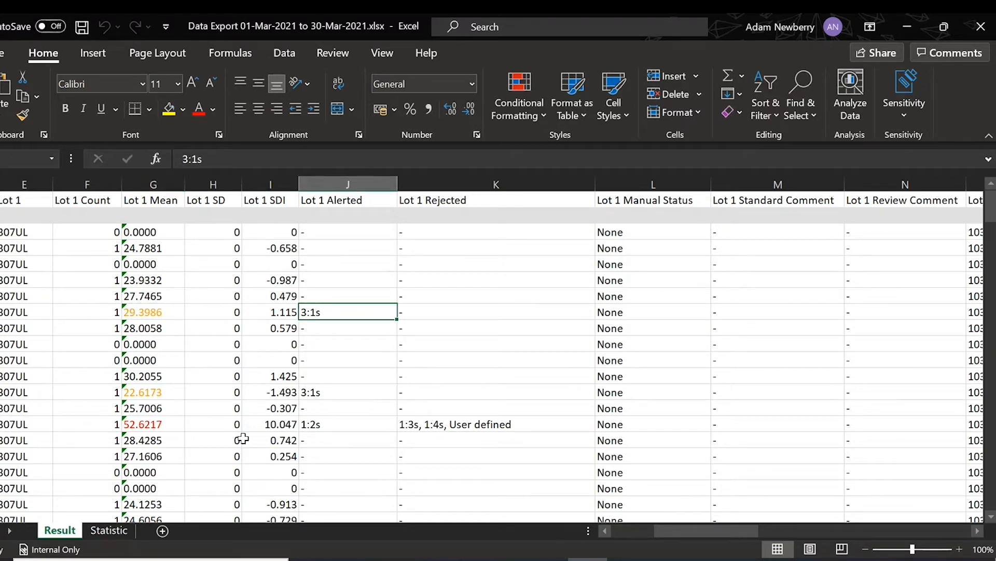
{"action": "left_click", "coordinate": [470, 430]}
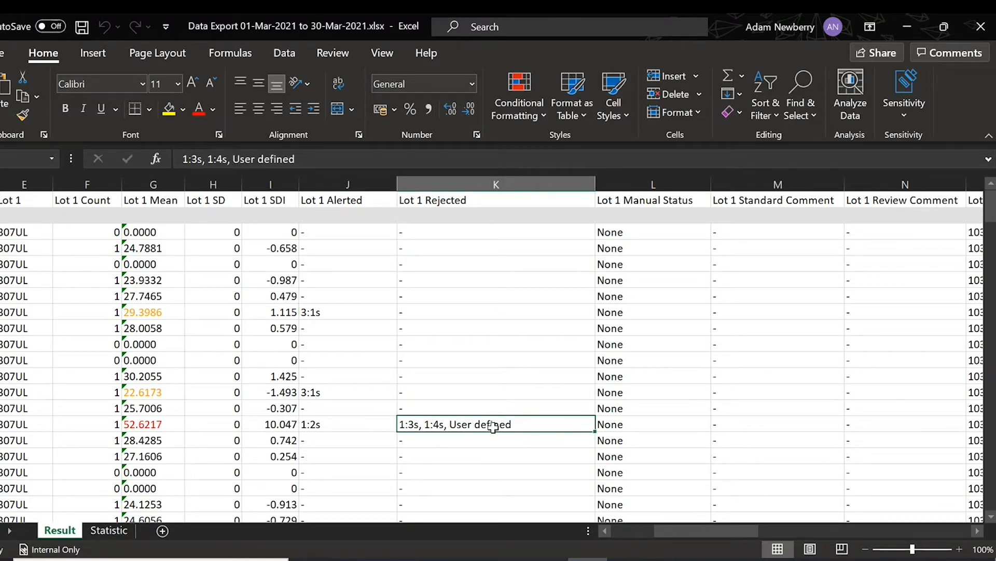
{"action": "left_click", "coordinate": [154, 426]}
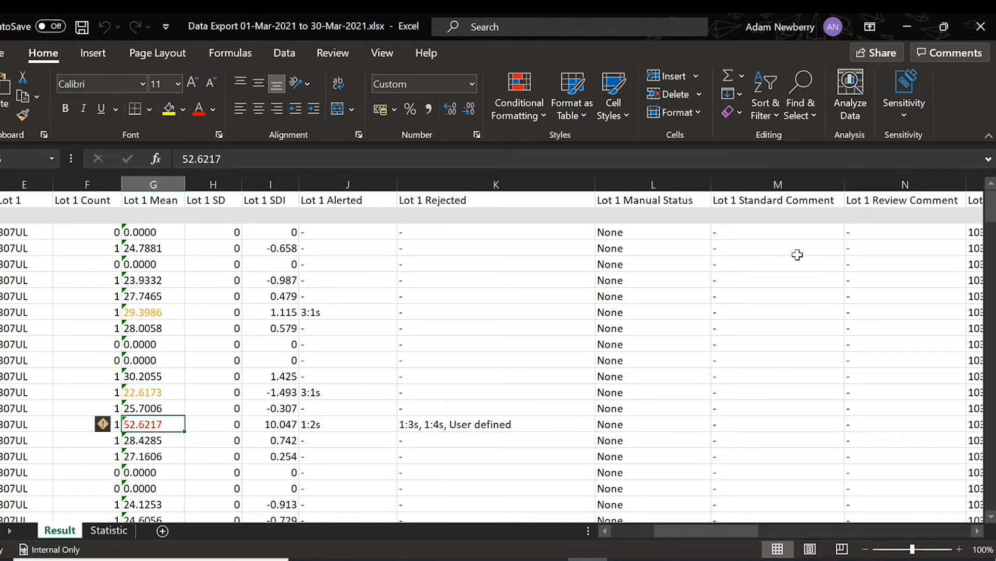
{"action": "left_click", "coordinate": [976, 32]}
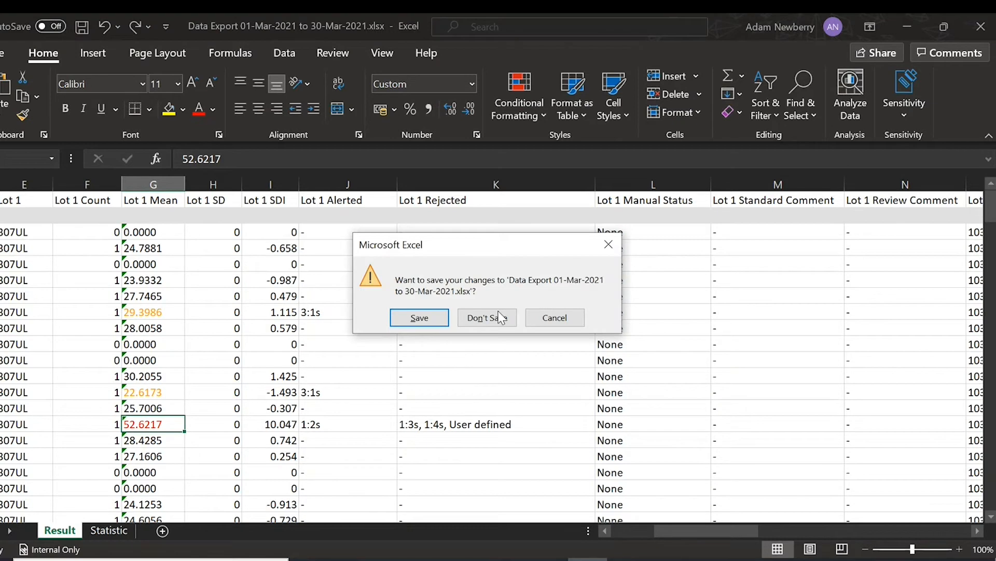
- Discard the workbook changes with Don't Save and scroll through the Home QC list
{"action": "left_click", "coordinate": [500, 315]}
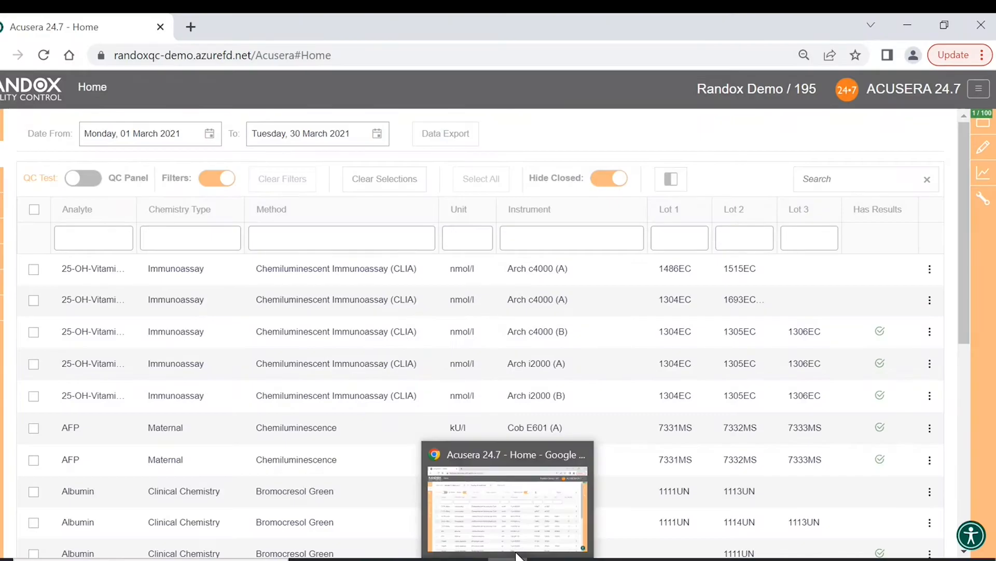
{"action": "scroll", "coordinate": [359, 318], "scroll_direction": "down", "scroll_amount": 2}
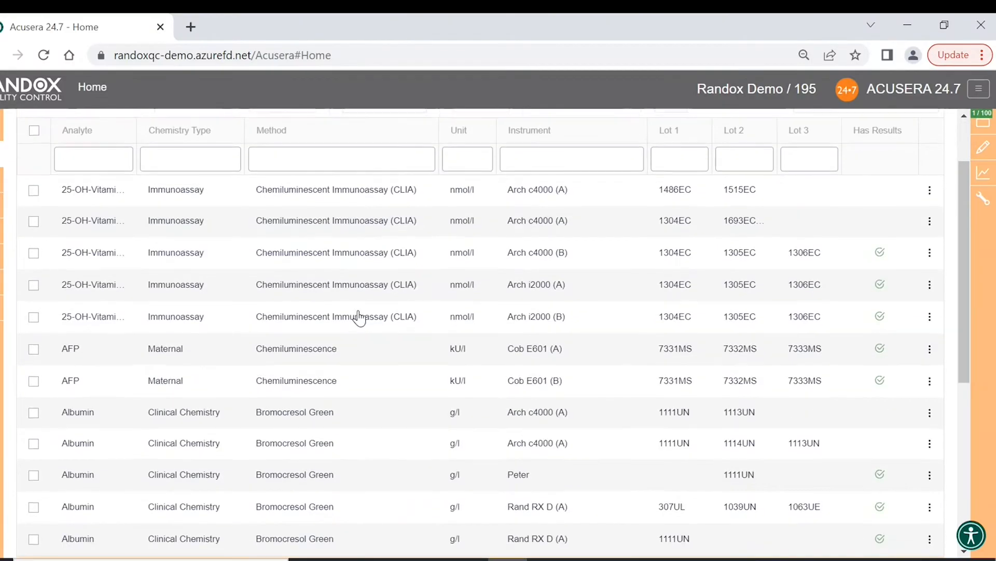
{"action": "scroll", "coordinate": [359, 318], "scroll_direction": "up", "scroll_amount": 2}
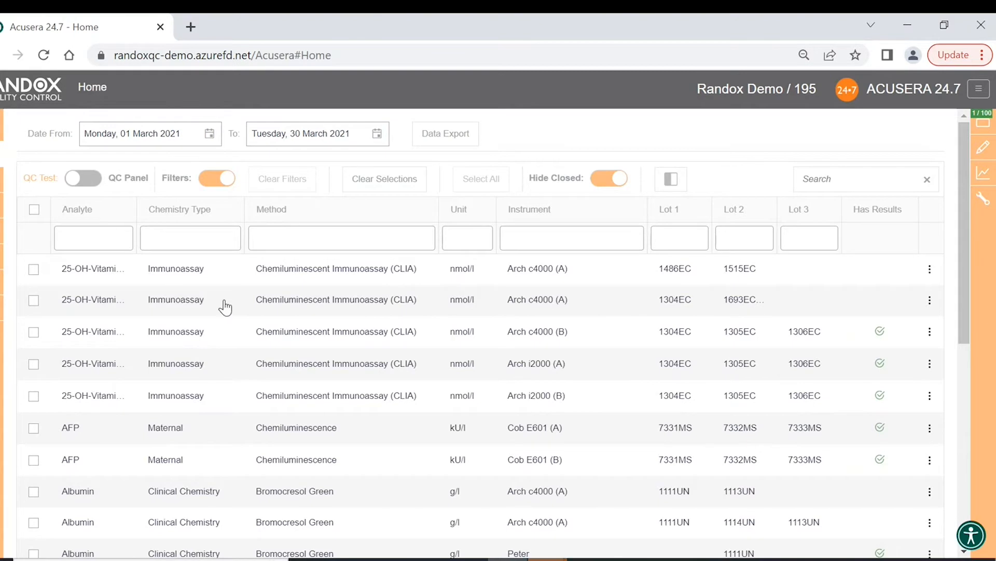
{"action": "scroll", "coordinate": [223, 304], "scroll_direction": "down", "scroll_amount": 3}
{"action": "scroll", "coordinate": [227, 300], "scroll_direction": "down", "scroll_amount": 5}
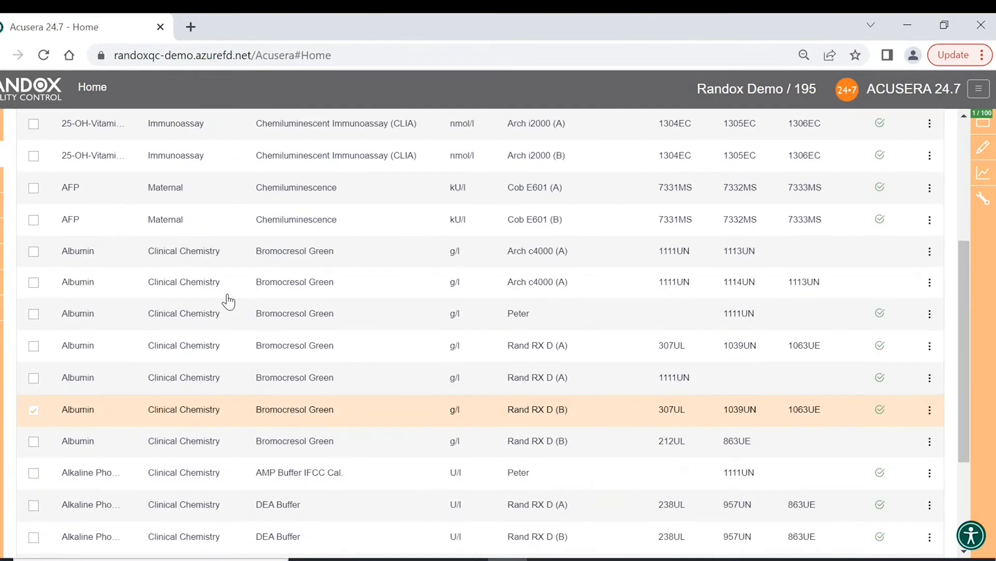
{"action": "scroll", "coordinate": [218, 325], "scroll_direction": "up", "scroll_amount": 3}
{"action": "scroll", "coordinate": [220, 325], "scroll_direction": "up", "scroll_amount": 5}
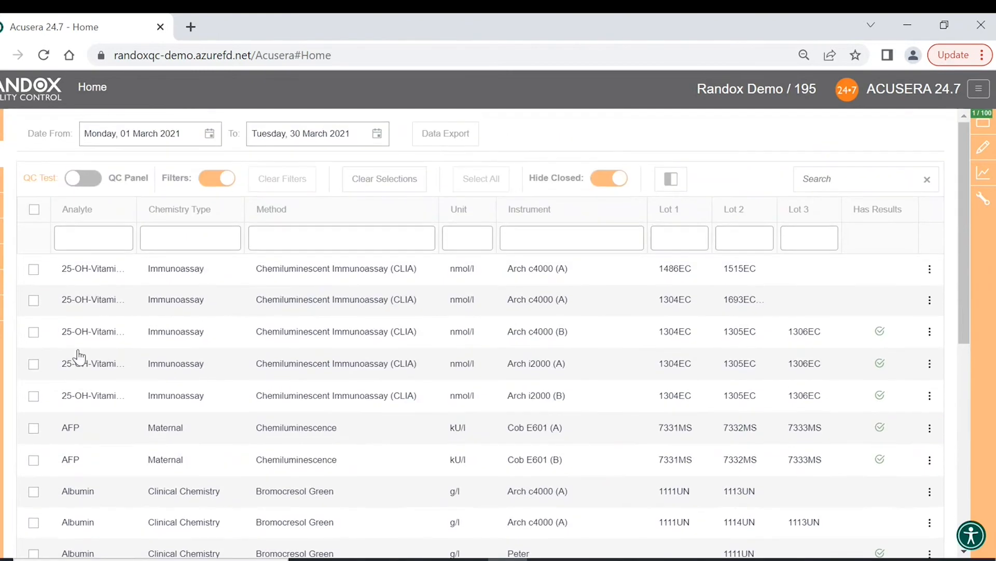
- Switch the Home list to QC panels, then back to individual QC tests
{"action": "left_click", "coordinate": [83, 178]}
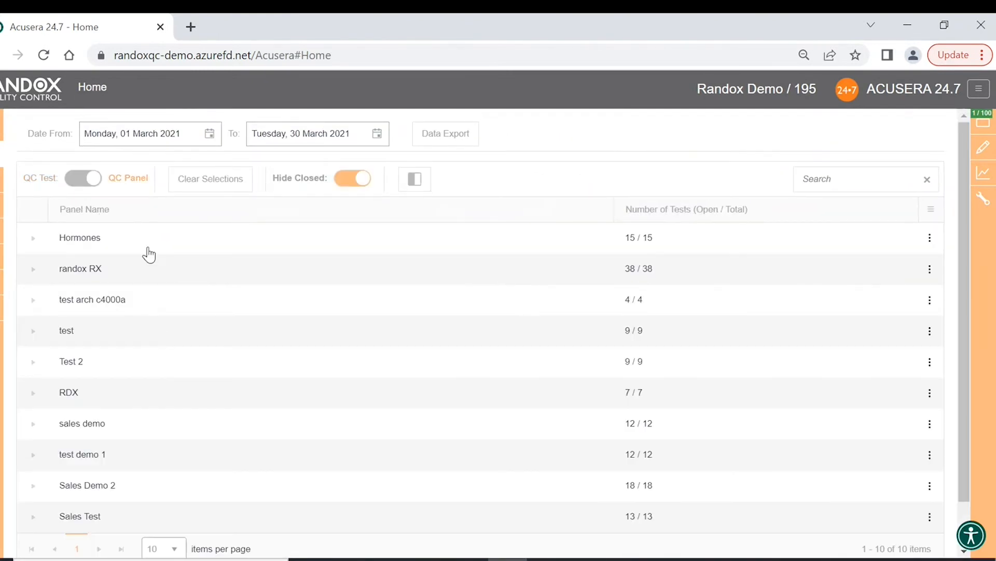
{"action": "scroll", "coordinate": [149, 255], "scroll_direction": "down", "scroll_amount": 1}
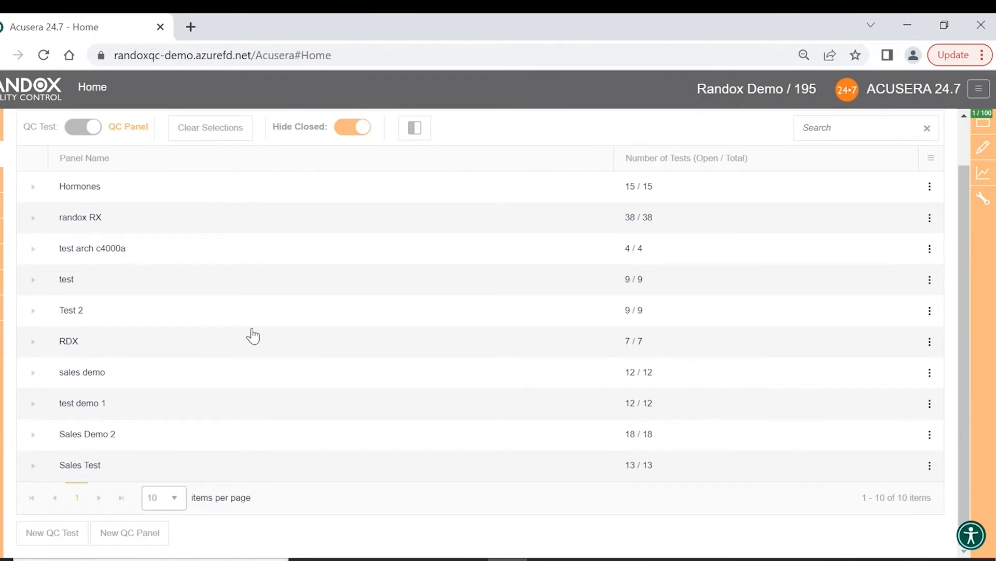
{"action": "scroll", "coordinate": [253, 336], "scroll_direction": "up", "scroll_amount": 1}
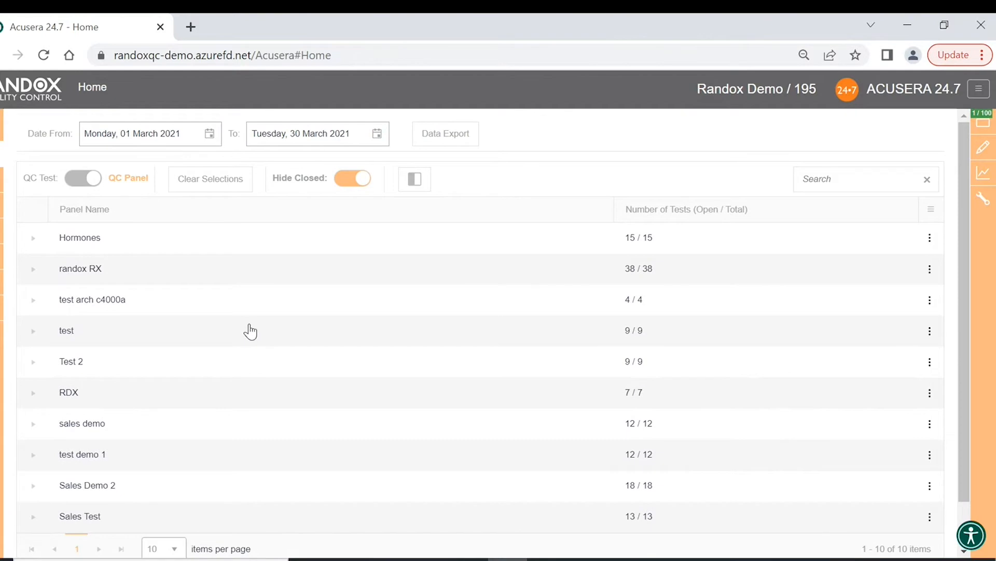
{"action": "left_click", "coordinate": [92, 182]}
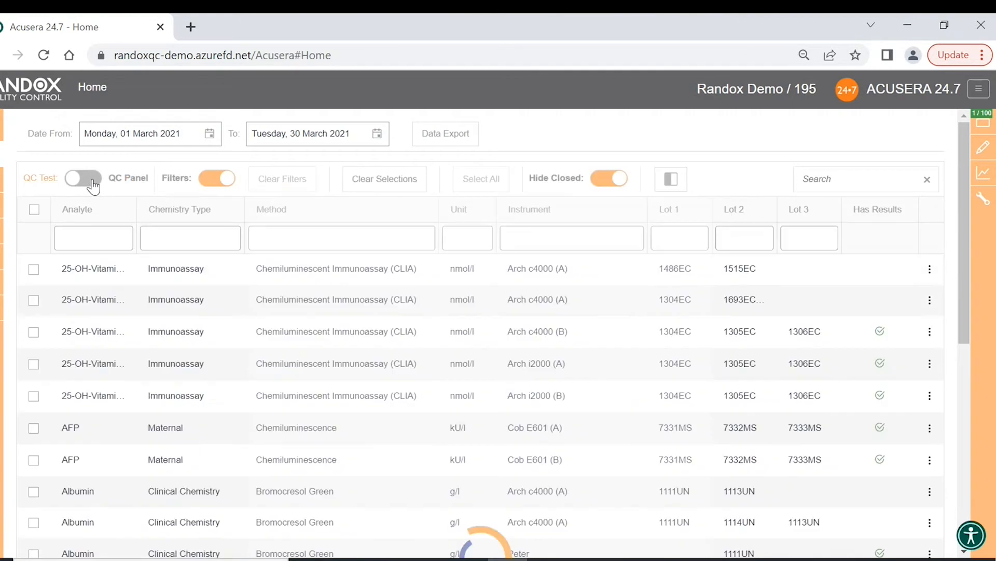
- Filter the QC test list by Analyte 'sodium'
{"action": "left_click", "coordinate": [218, 181]}
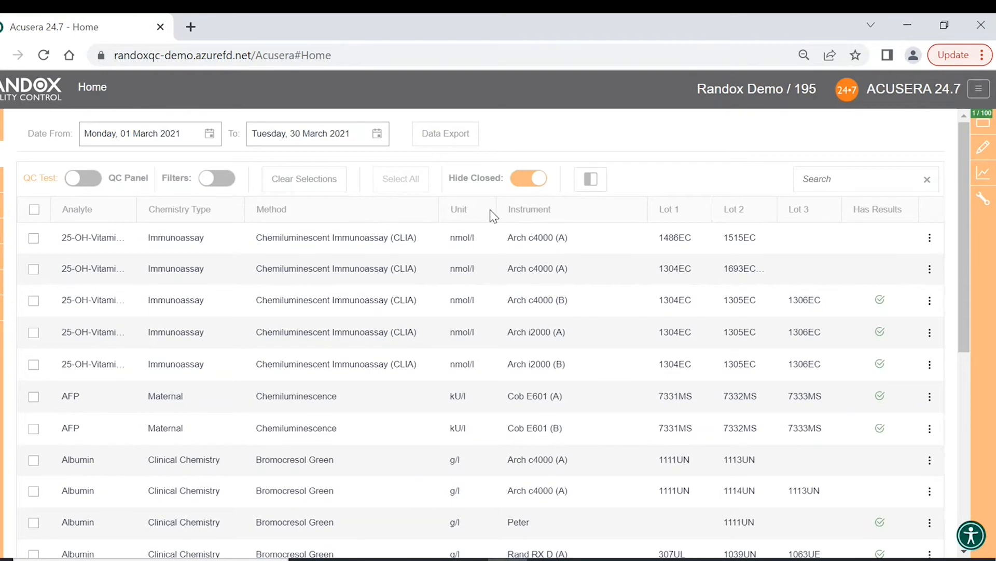
{"action": "left_click", "coordinate": [216, 183]}
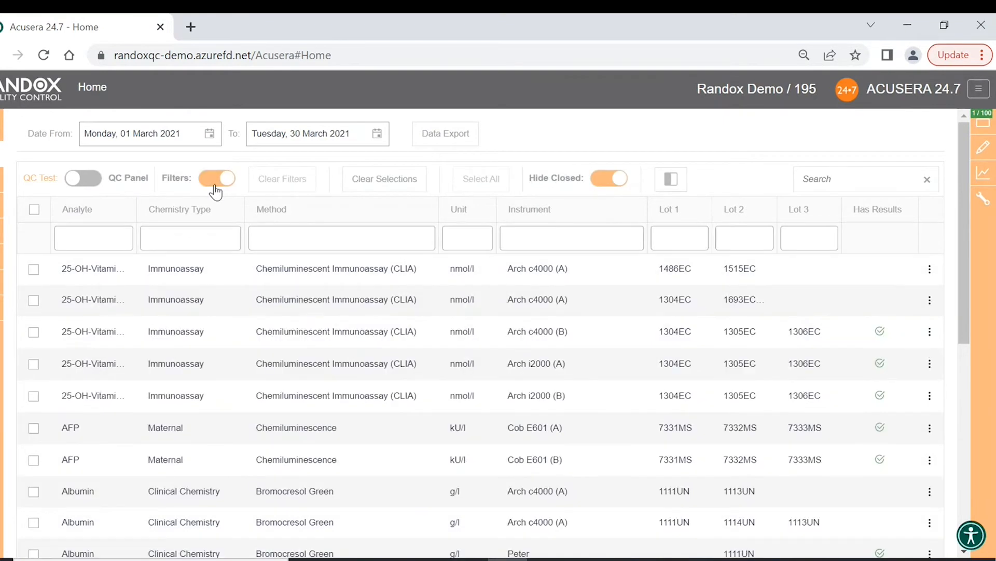
{"action": "left_click", "coordinate": [83, 242]}
{"action": "left_click", "coordinate": [180, 236]}
{"action": "left_click", "coordinate": [322, 234]}
{"action": "left_click", "coordinate": [115, 236]}
{"action": "scroll", "coordinate": [300, 294], "scroll_direction": "down", "scroll_amount": 8}
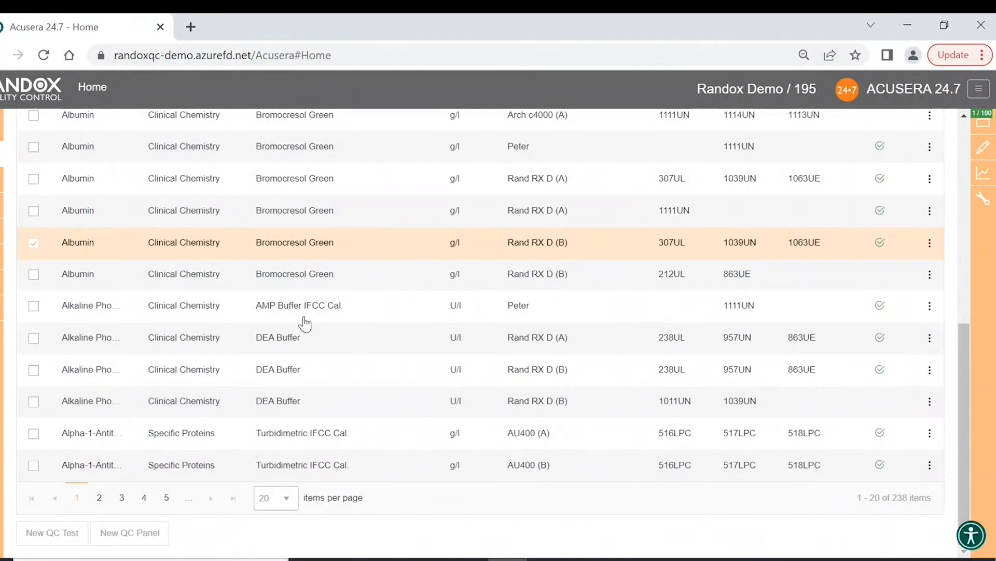
{"action": "scroll", "coordinate": [305, 325], "scroll_direction": "up", "scroll_amount": 8}
{"action": "left_click", "coordinate": [93, 234]}
{"action": "type", "text": "sodiu"}
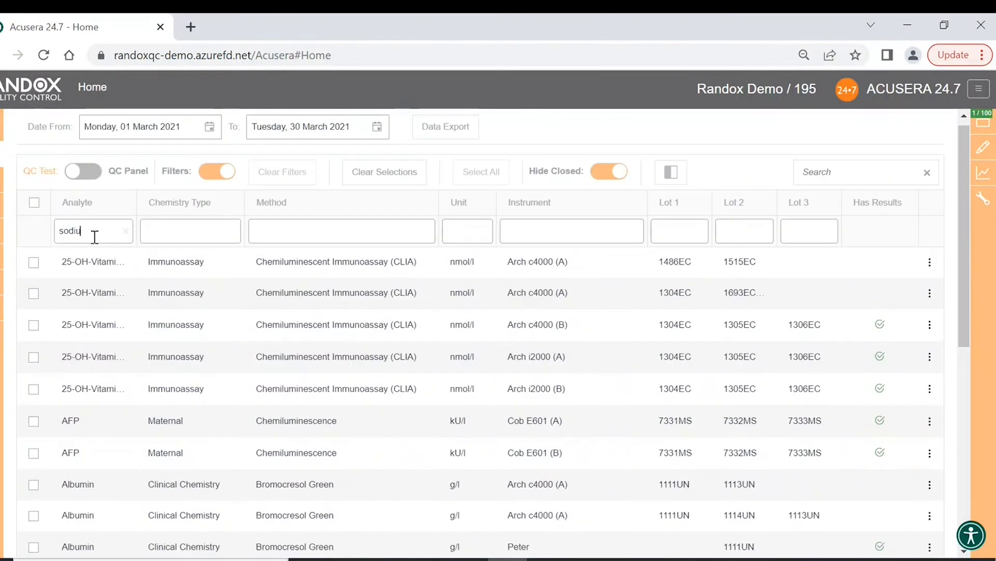
{"action": "type", "text": "m"}
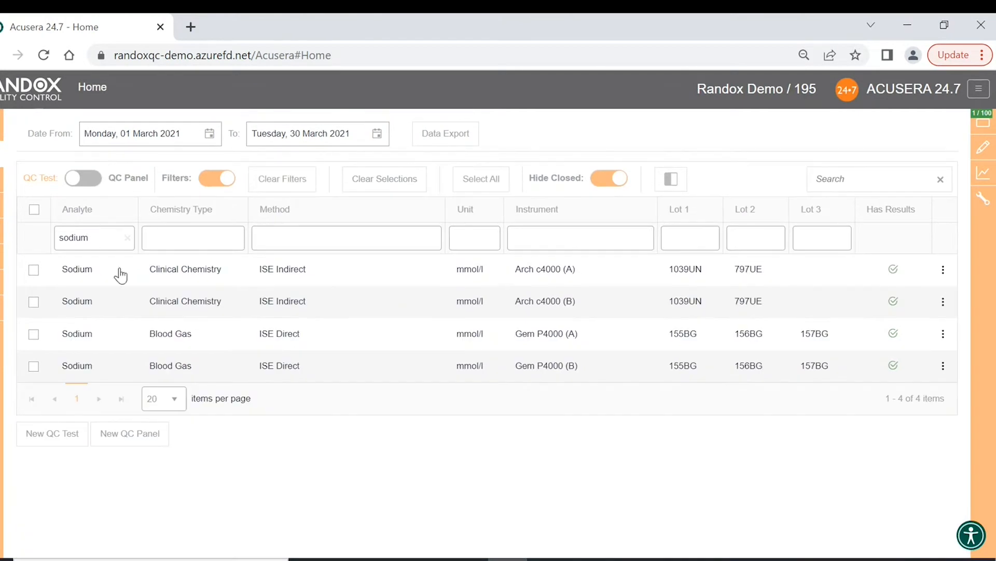
- Tick the Sodium tests on Arch c4000 (B) and Gem P4000 (B), then clear all filters
{"action": "left_click", "coordinate": [35, 302]}
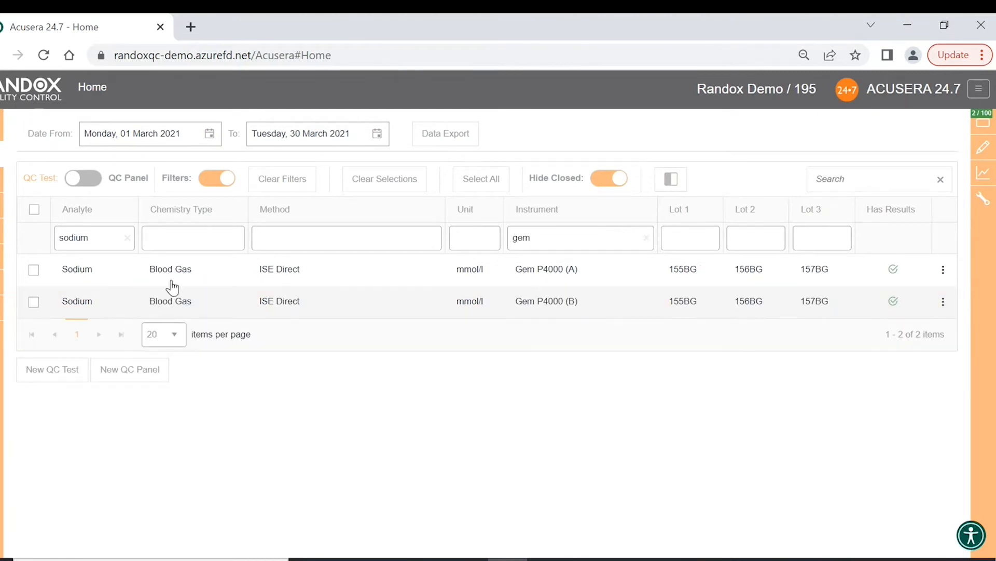
{"action": "left_click", "coordinate": [33, 303]}
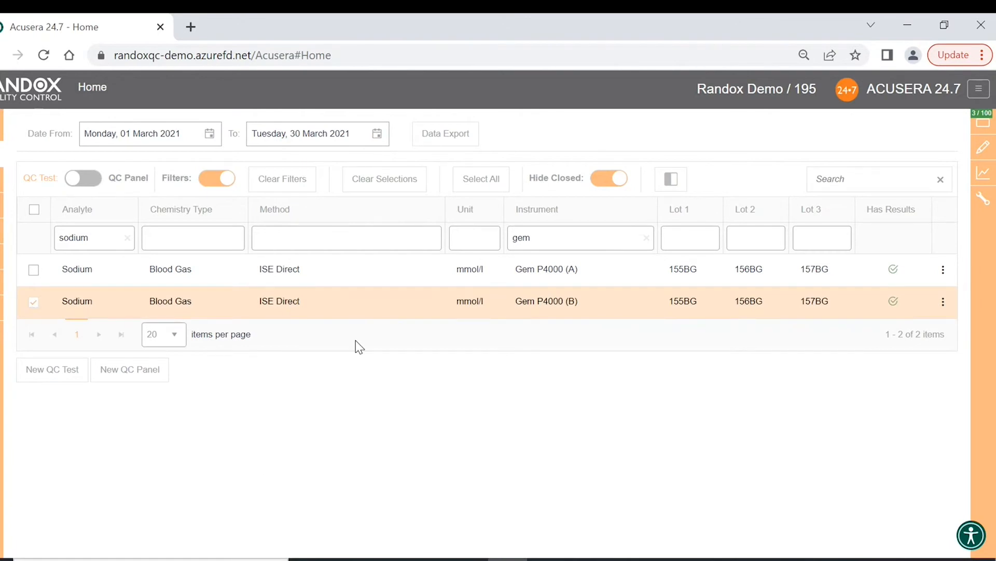
{"action": "left_click", "coordinate": [290, 183]}
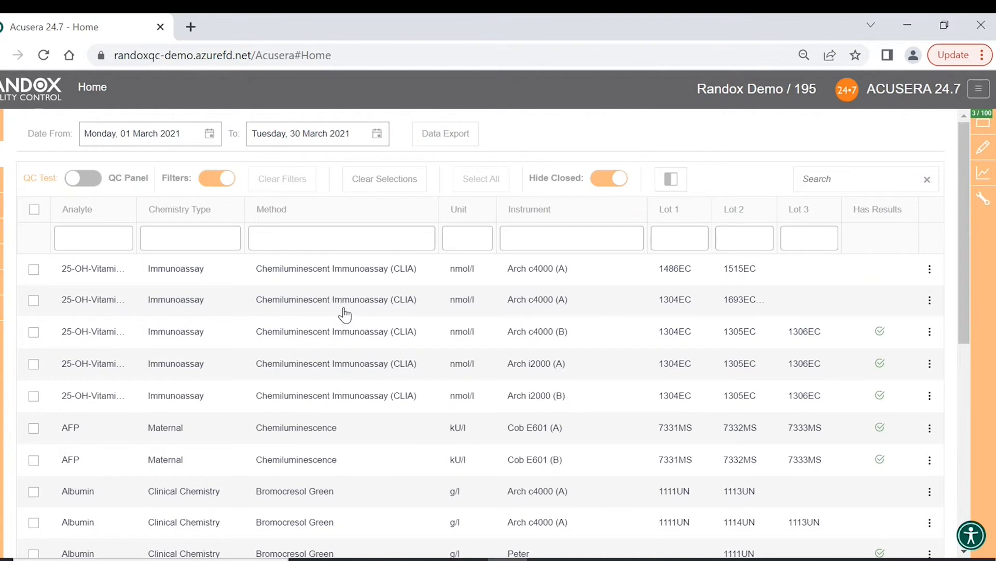
- Clear the three selected Sodium tests and confirm the selection sidebar is empty
{"action": "scroll", "coordinate": [350, 311], "scroll_direction": "down", "scroll_amount": 8}
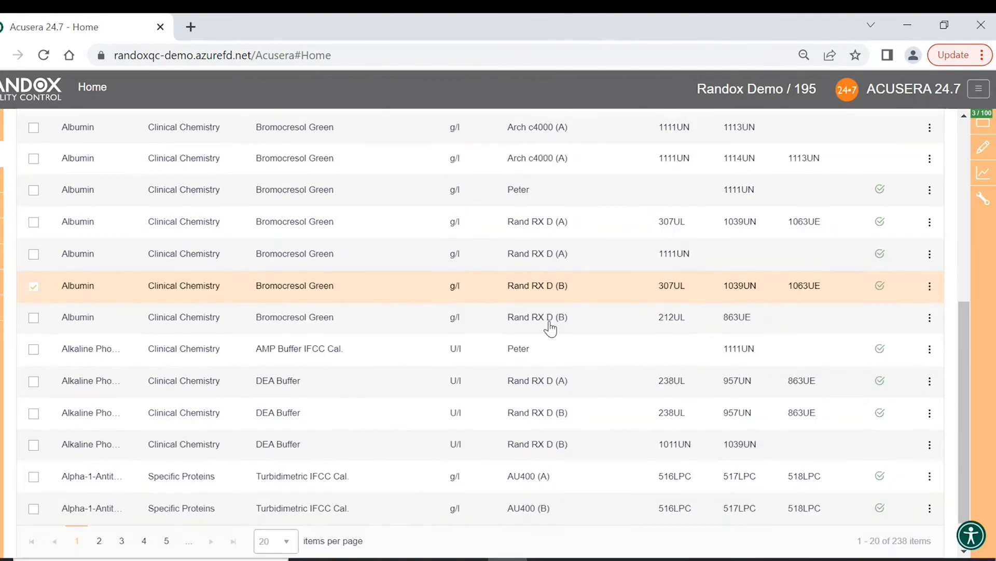
{"action": "scroll", "coordinate": [549, 327], "scroll_direction": "up", "scroll_amount": 8}
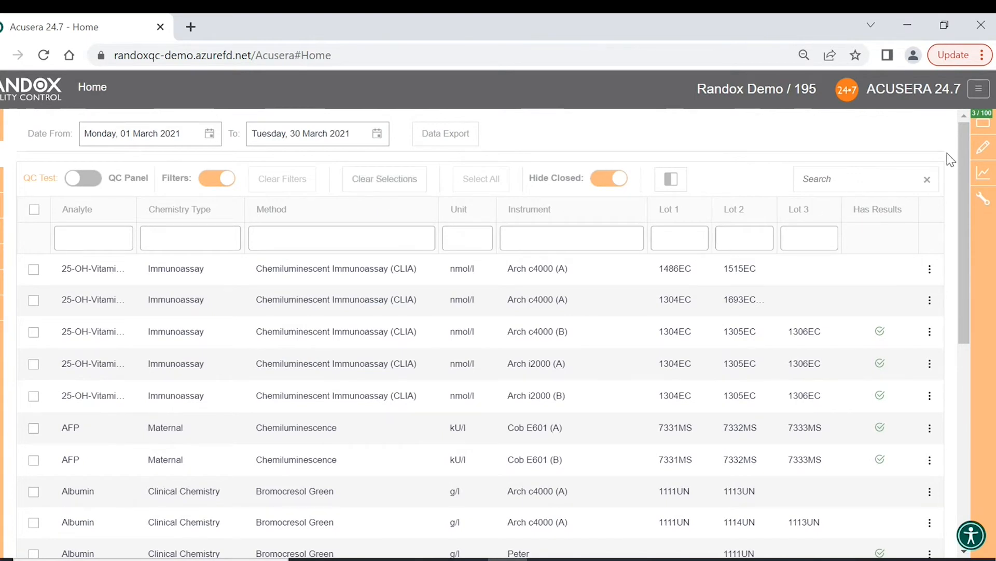
{"action": "left_click", "coordinate": [983, 123]}
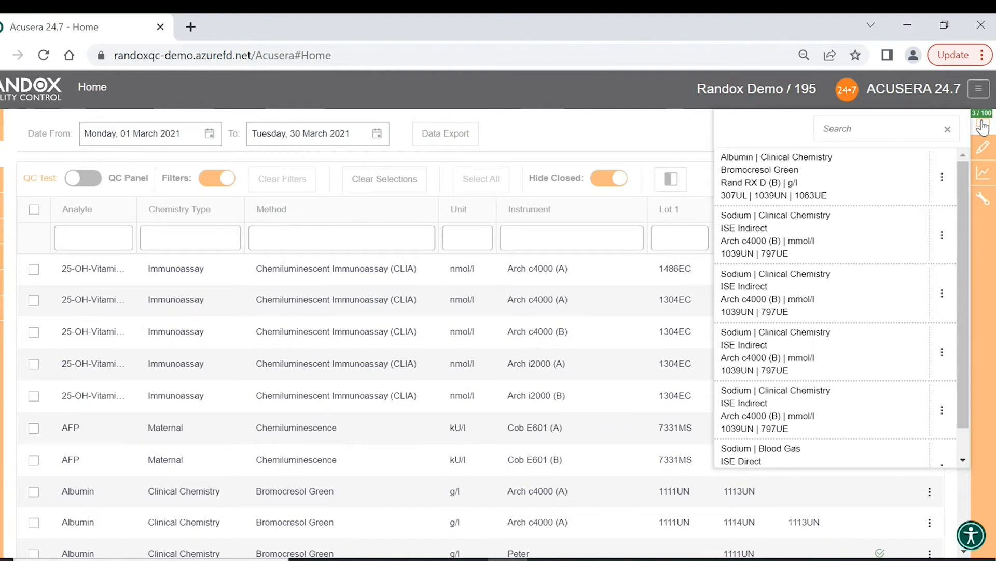
{"action": "left_click", "coordinate": [983, 126]}
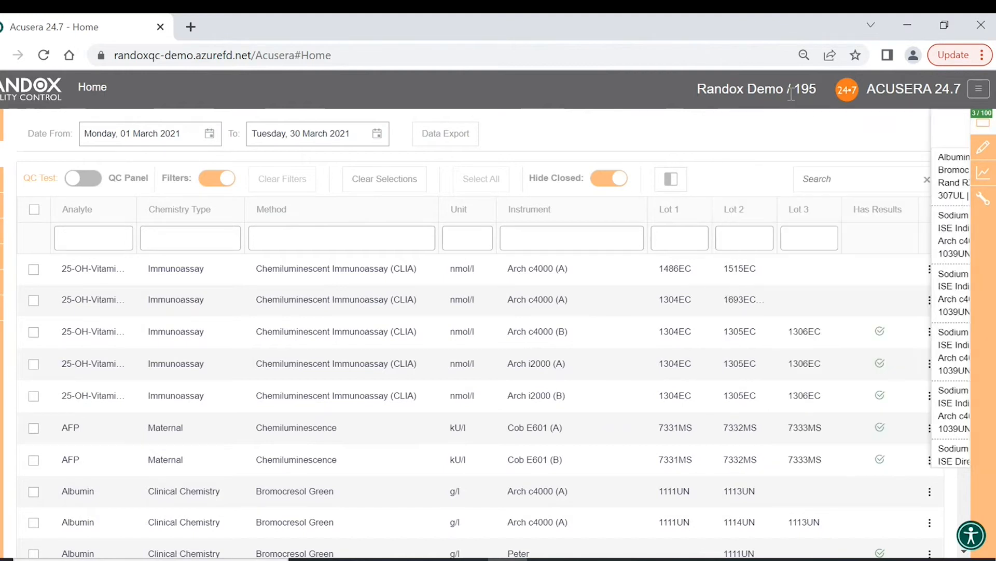
{"action": "left_click", "coordinate": [384, 183]}
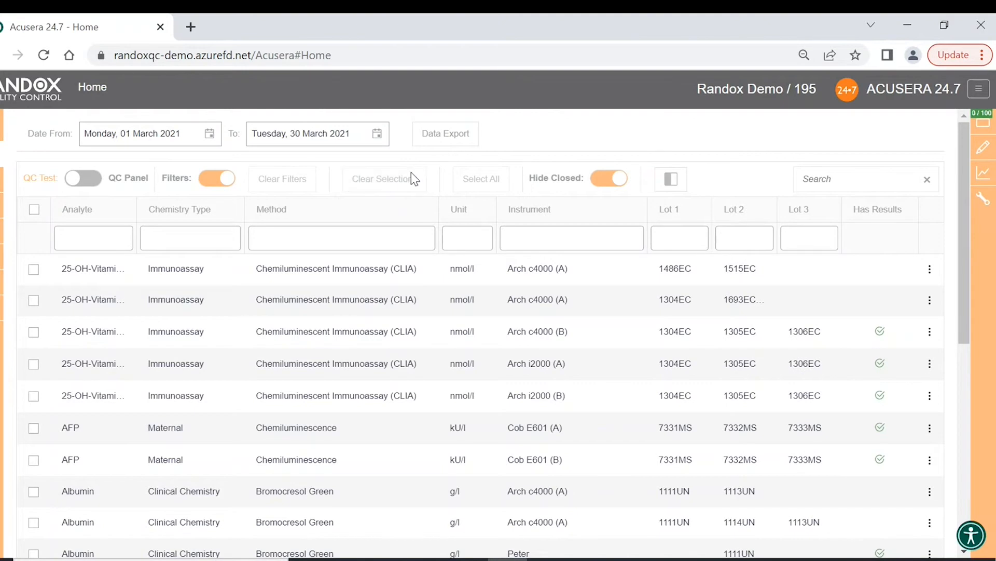
{"action": "left_click", "coordinate": [983, 123]}
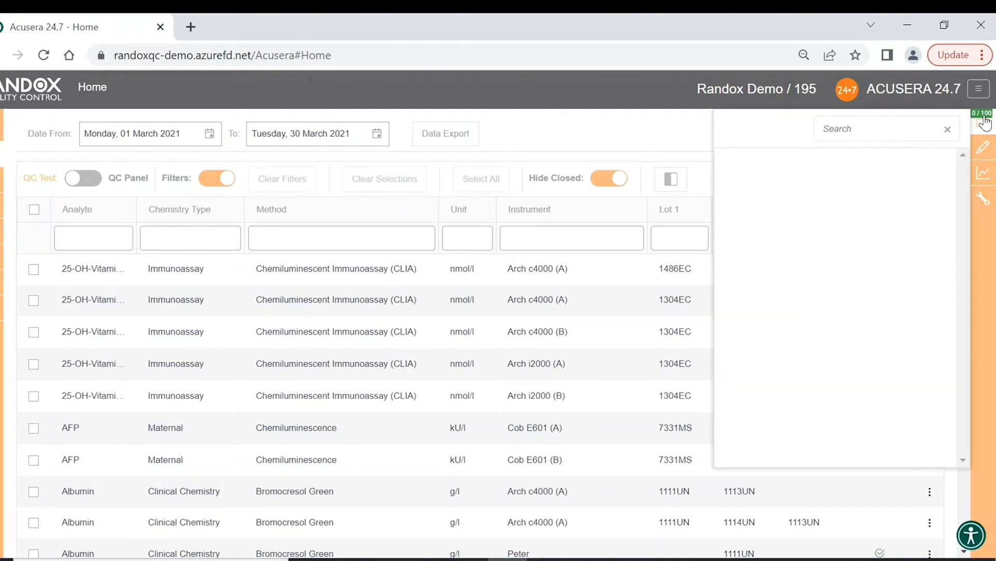
{"action": "left_click", "coordinate": [984, 124]}
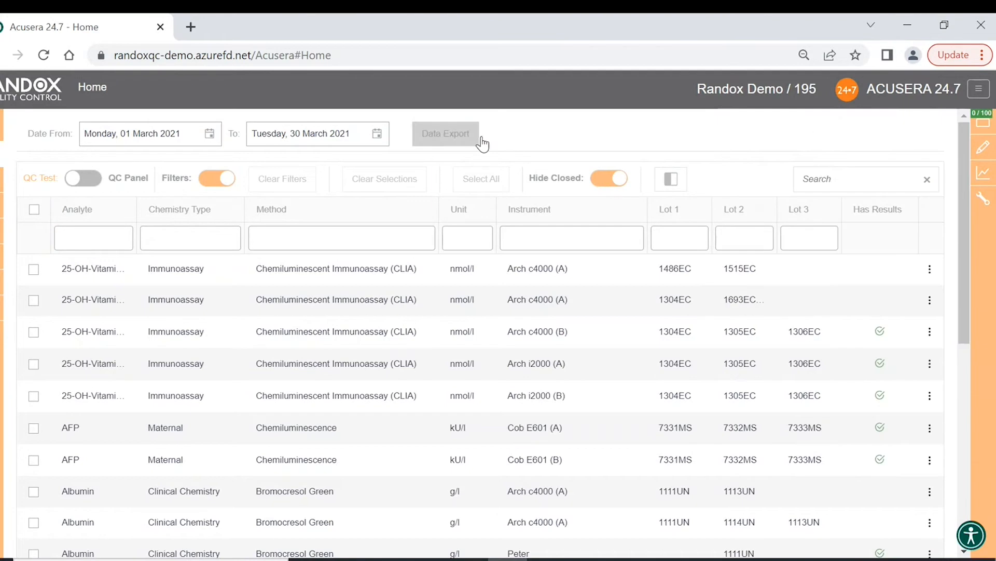
- Show closed tests, select the closed Arch c4000 (A) and (B) tests, but cancel reopening them
{"action": "left_click", "coordinate": [610, 179]}
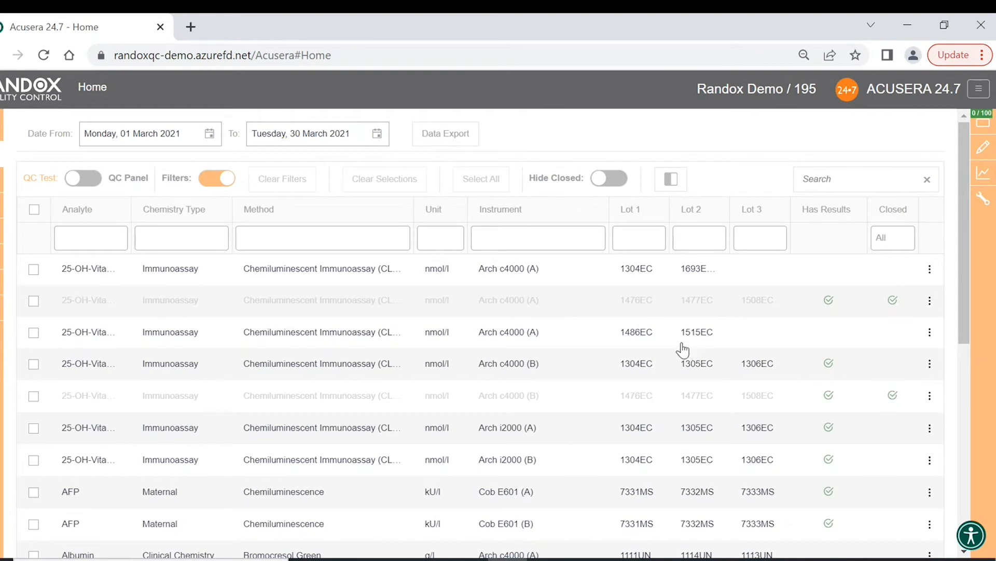
{"action": "left_click", "coordinate": [34, 301]}
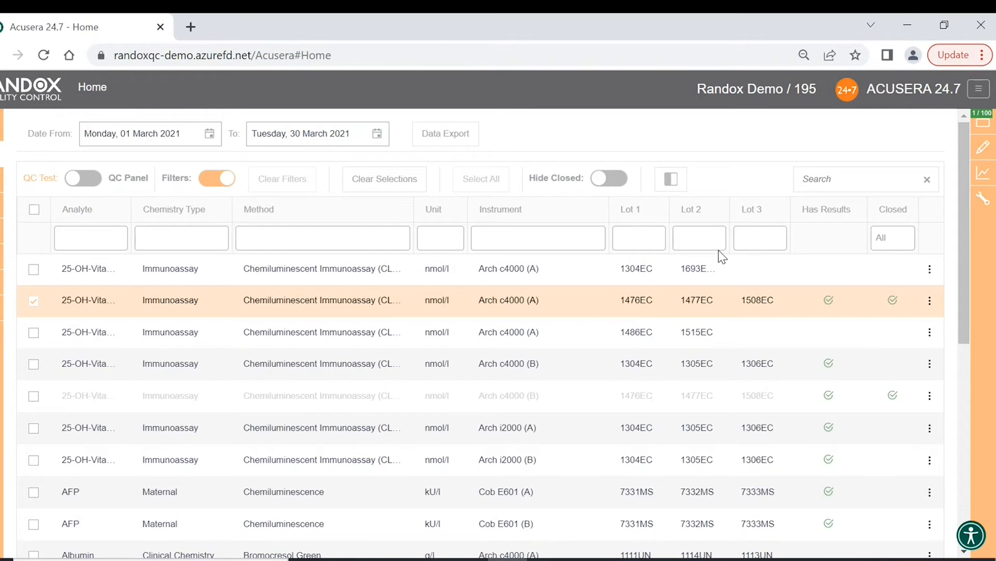
{"action": "left_click", "coordinate": [672, 180]}
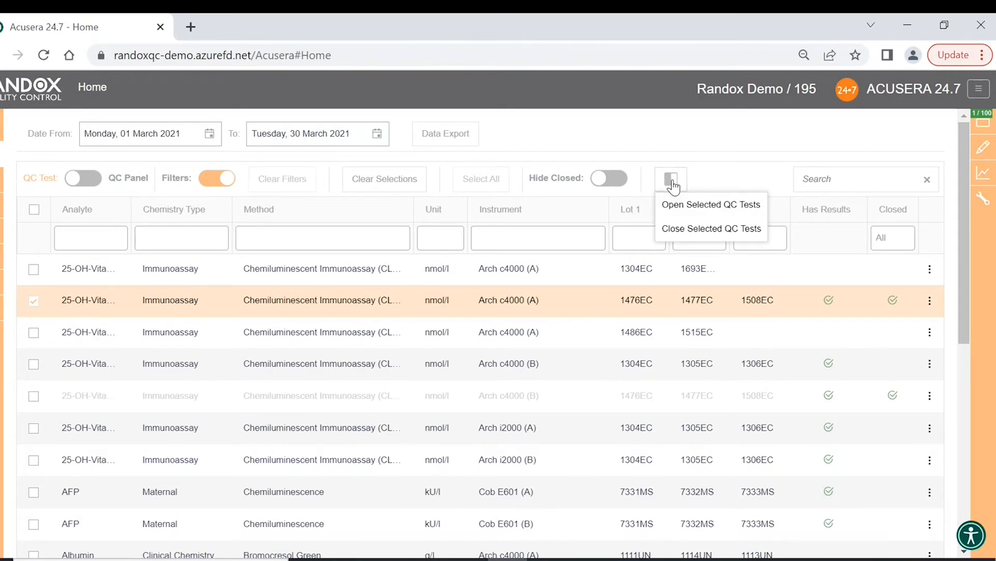
{"action": "left_click", "coordinate": [34, 396]}
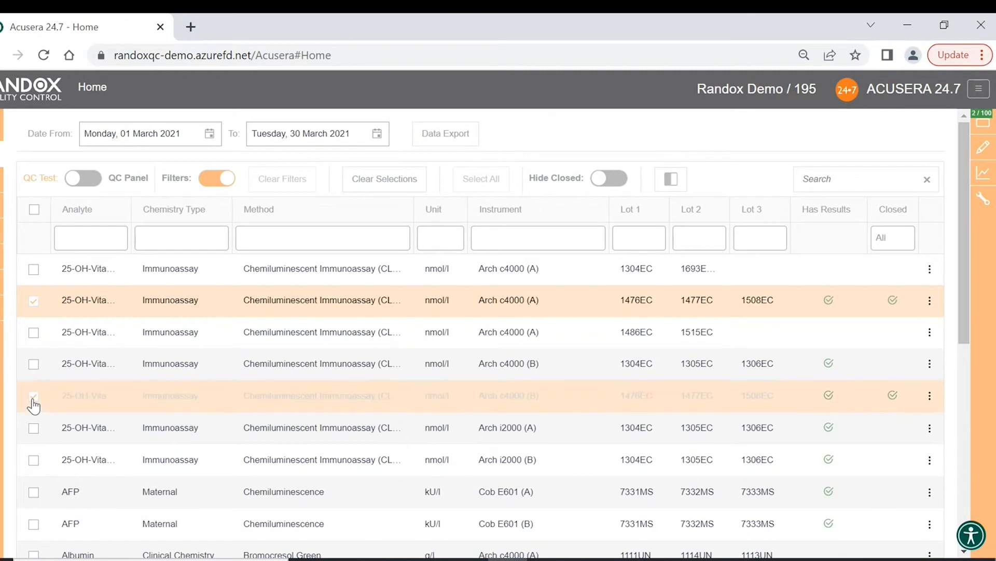
{"action": "left_click", "coordinate": [672, 182]}
{"action": "left_click", "coordinate": [681, 204]}
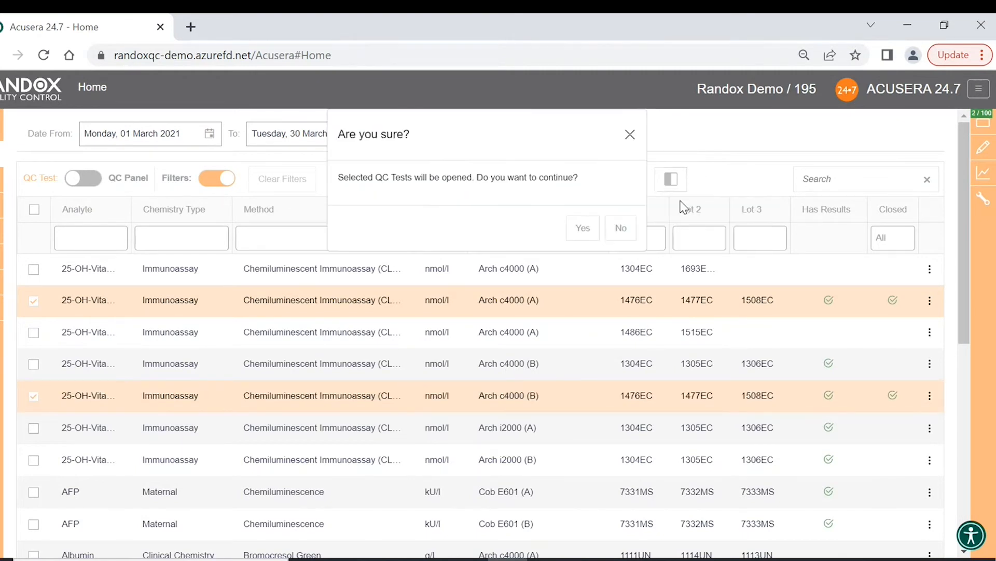
{"action": "left_click_drag", "start_coordinate": [342, 177], "coordinate": [586, 185]}
{"action": "left_click", "coordinate": [585, 185]}
{"action": "left_click", "coordinate": [619, 232]}
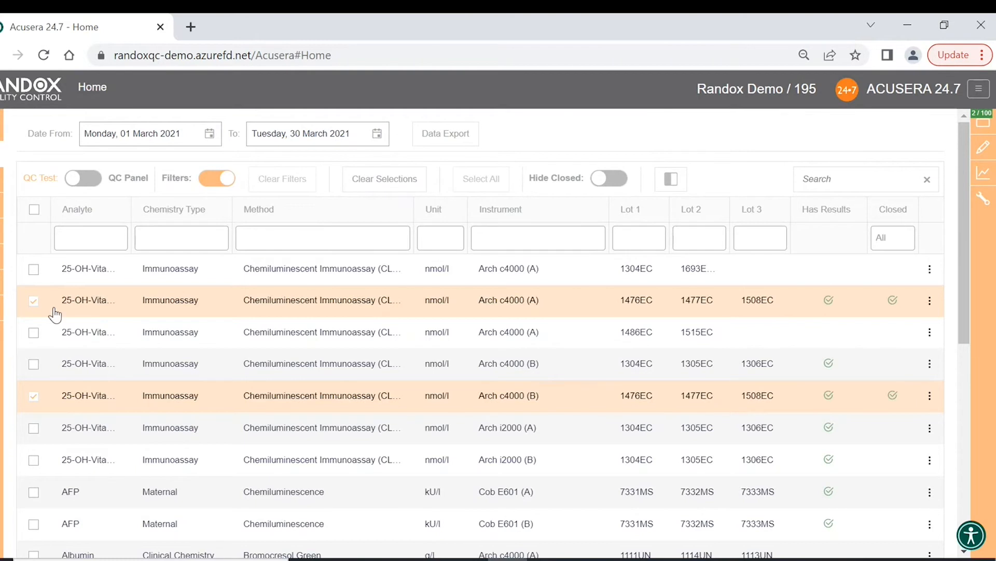
{"action": "left_click", "coordinate": [34, 302]}
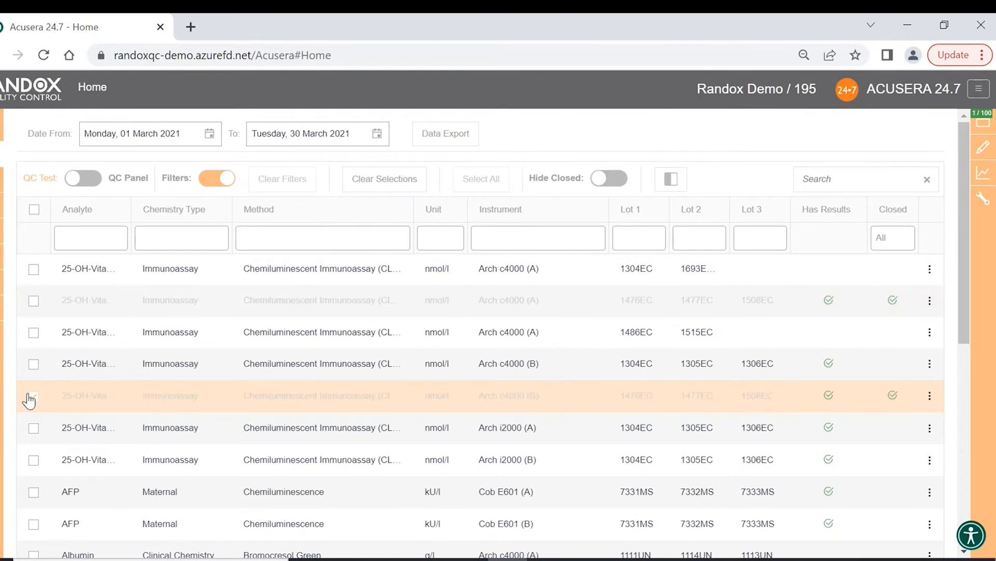
{"action": "left_click", "coordinate": [33, 396]}
{"action": "left_click", "coordinate": [615, 182]}
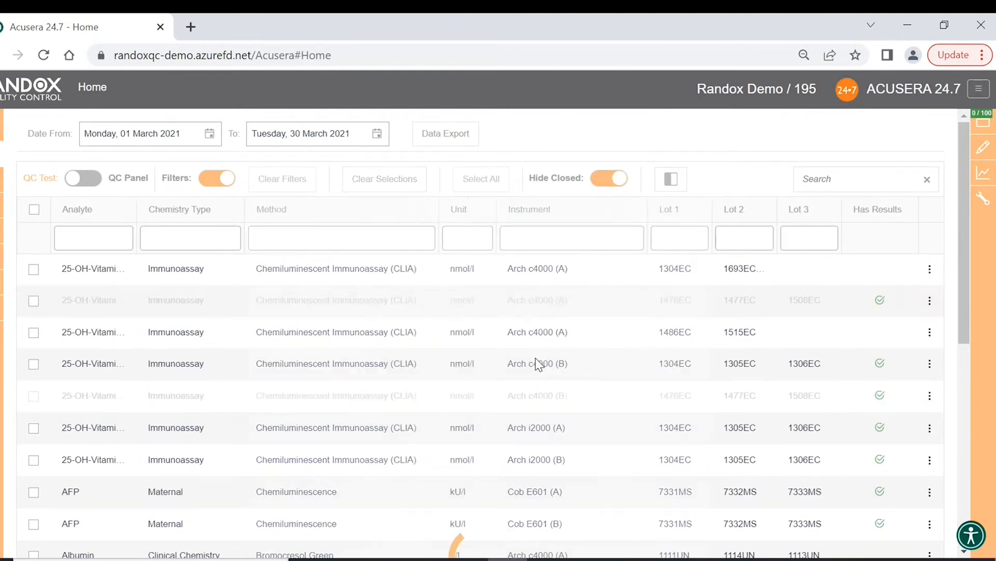
- Close the three open 25-OH-Vitamin D QC tests
{"action": "left_click", "coordinate": [34, 301]}
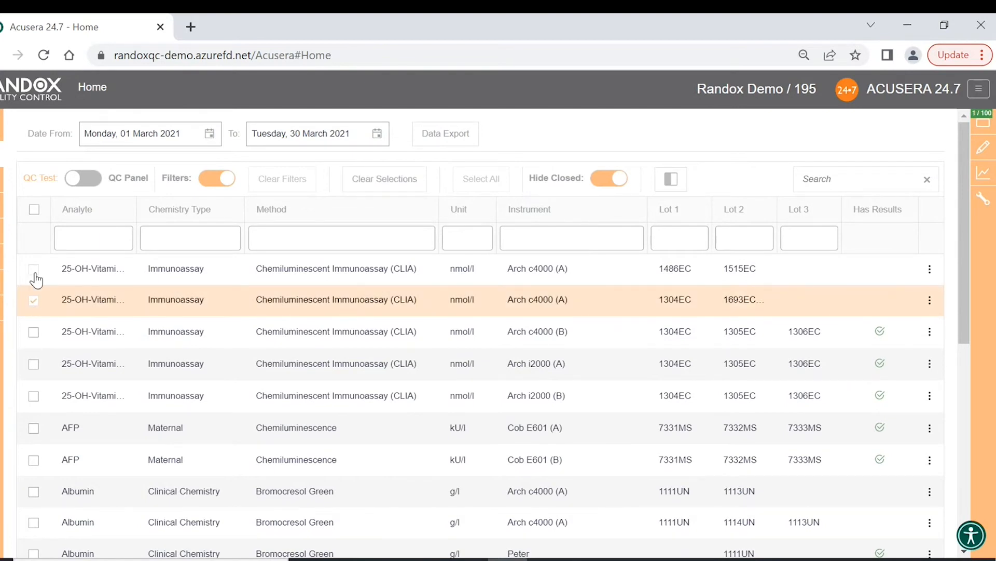
{"action": "left_click", "coordinate": [33, 269]}
{"action": "left_click", "coordinate": [33, 332]}
{"action": "left_click", "coordinate": [673, 182]}
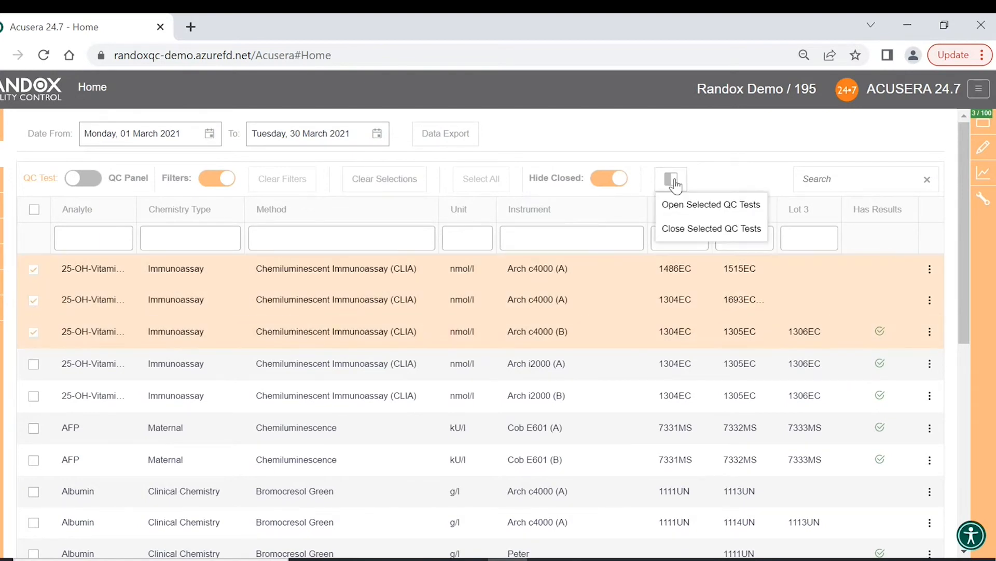
{"action": "left_click", "coordinate": [696, 229]}
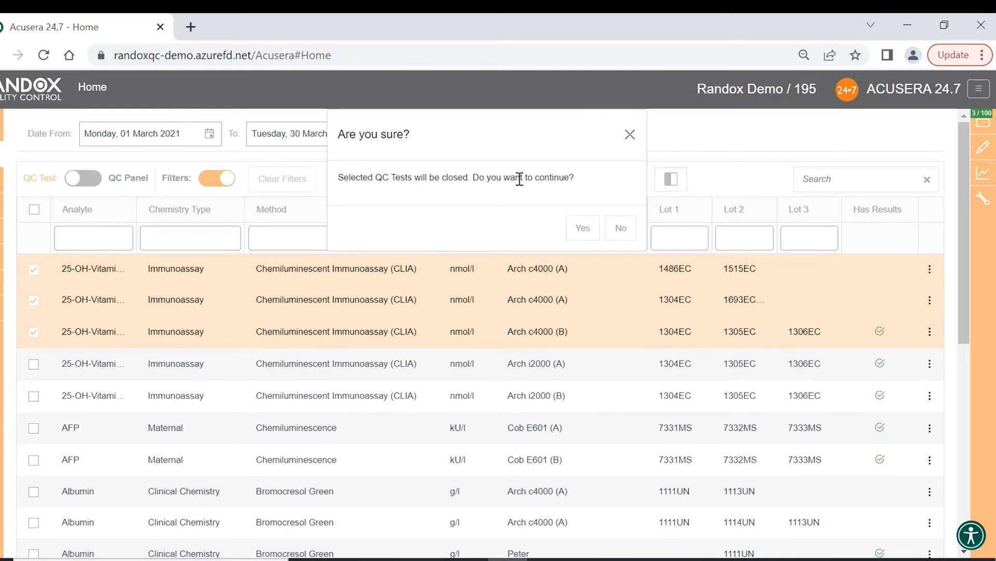
{"action": "left_click", "coordinate": [583, 228]}
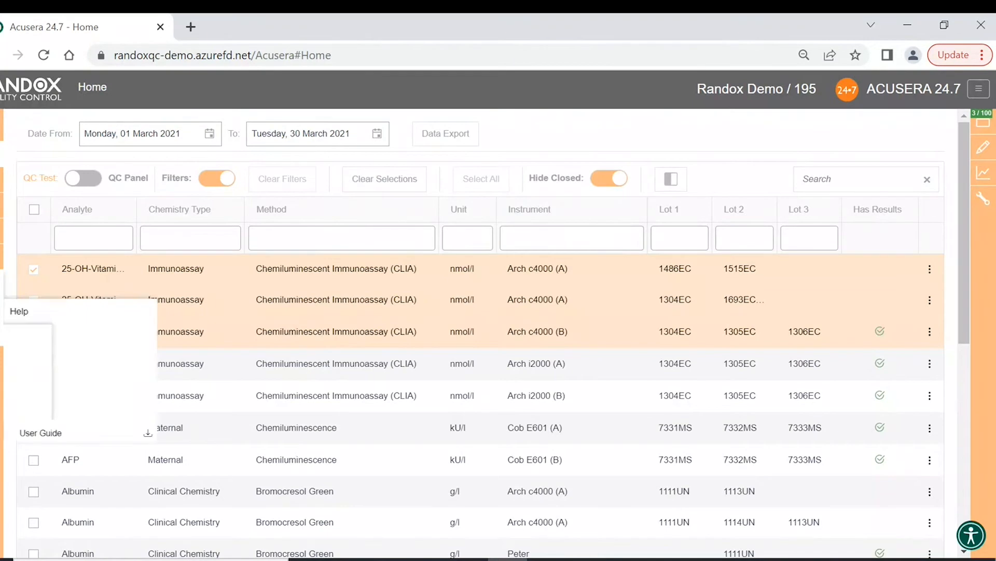
- Deselect them, show closed tests and select the closed Arch c4000 (A) and (B) tests
{"action": "left_click", "coordinate": [33, 269]}
{"action": "left_click", "coordinate": [33, 300]}
{"action": "left_click", "coordinate": [34, 331]}
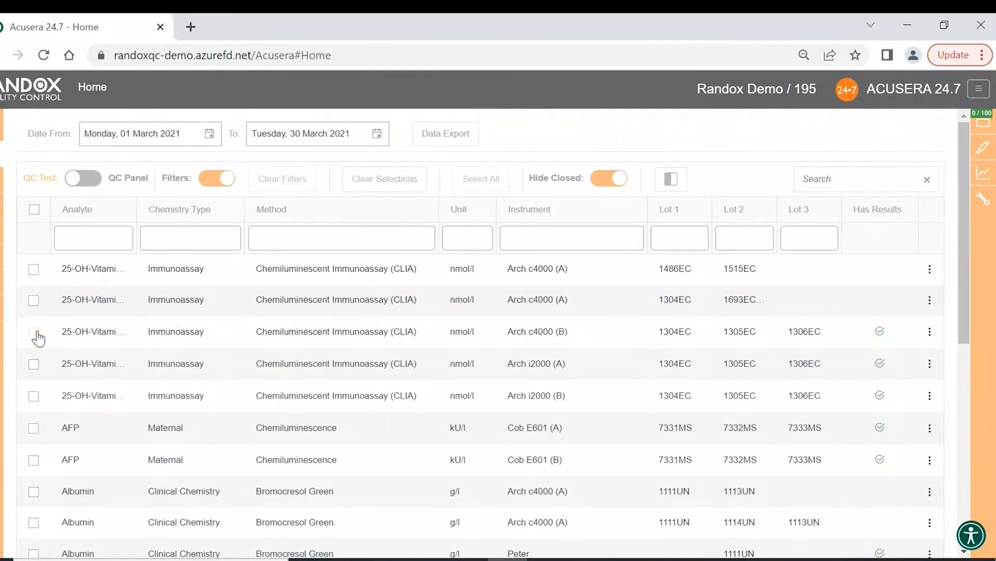
{"action": "left_click", "coordinate": [615, 178]}
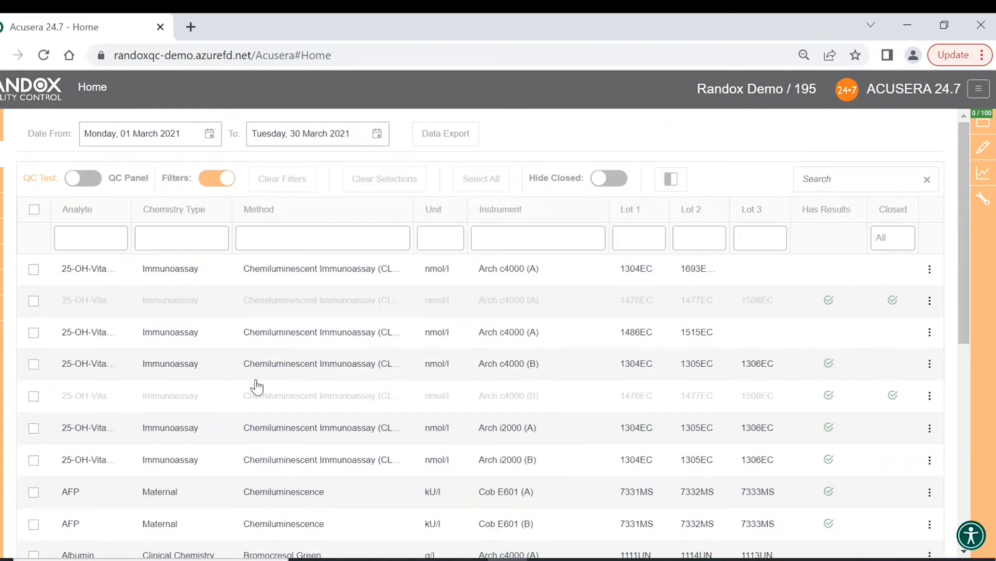
{"action": "left_click", "coordinate": [33, 300]}
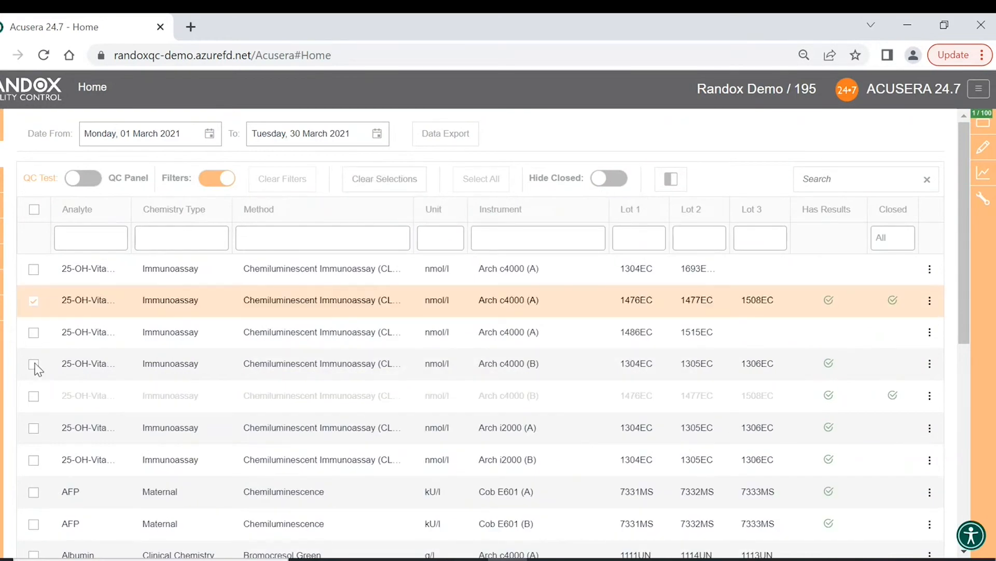
{"action": "left_click", "coordinate": [36, 397]}
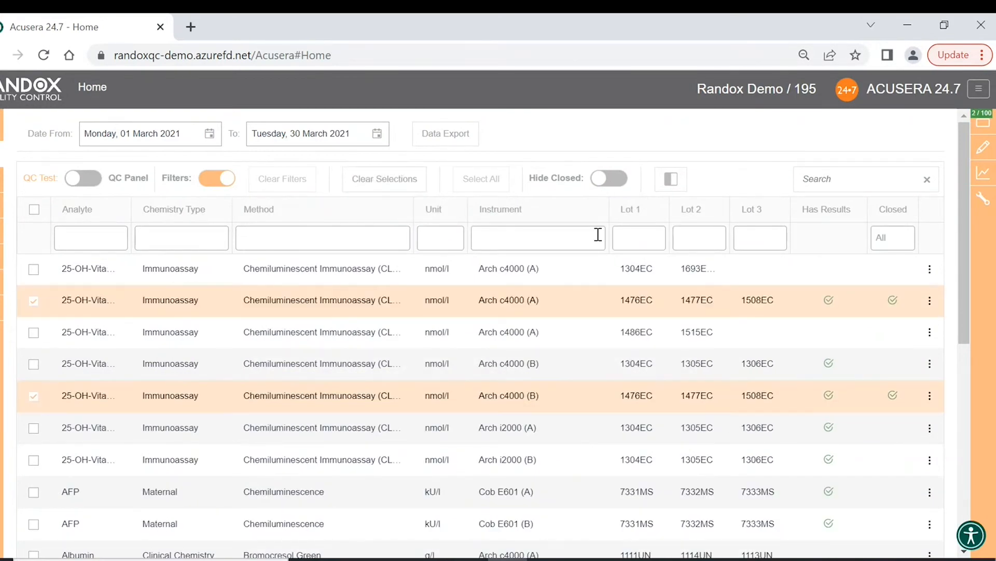
{"action": "left_click", "coordinate": [610, 180]}
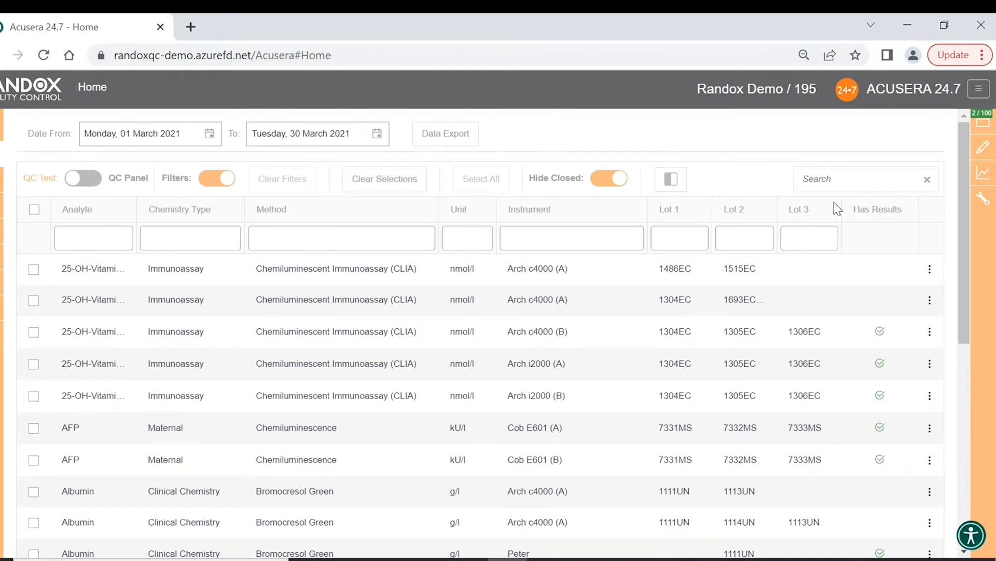
- Clear the current test selections from the selections panel
{"action": "left_click", "coordinate": [986, 128]}
{"action": "left_click", "coordinate": [378, 186]}
{"action": "scroll", "coordinate": [429, 364], "scroll_direction": "down", "scroll_amount": 4}
{"action": "scroll", "coordinate": [429, 363], "scroll_direction": "down", "scroll_amount": 3}
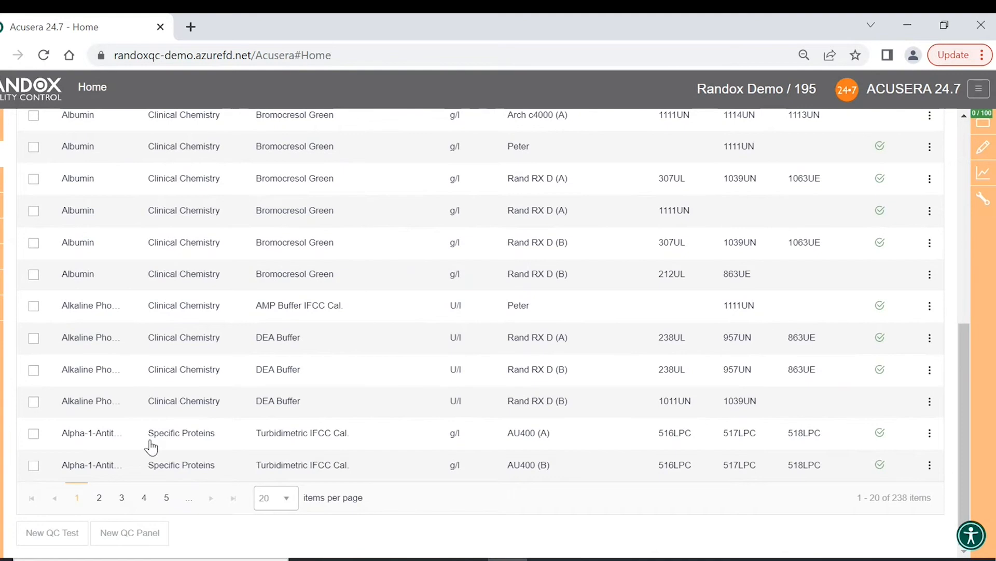
- Start a new QC test with Roche Cobas C701 A as the instrument
{"action": "left_click", "coordinate": [65, 537]}
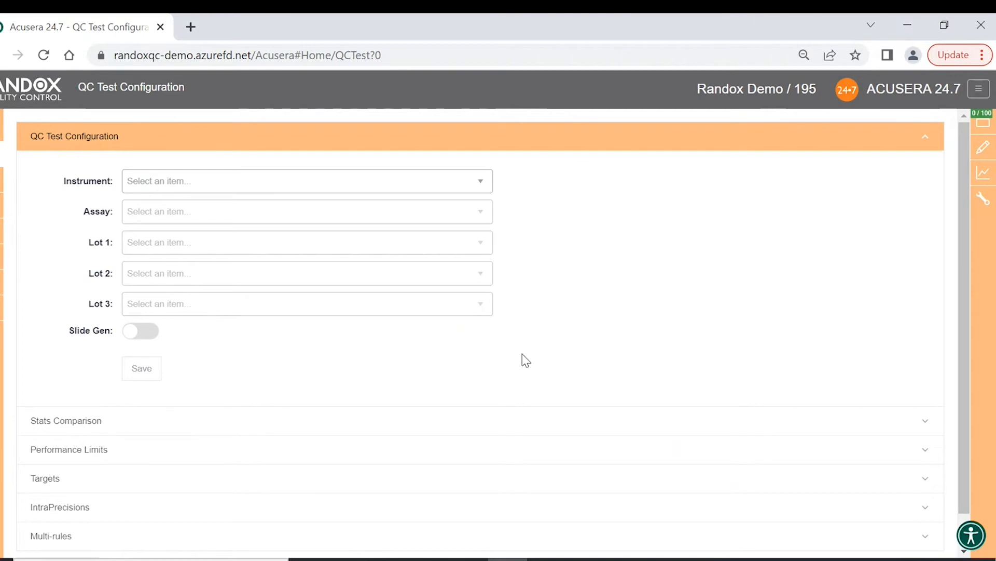
{"action": "scroll", "coordinate": [522, 353], "scroll_direction": "down", "scroll_amount": 1}
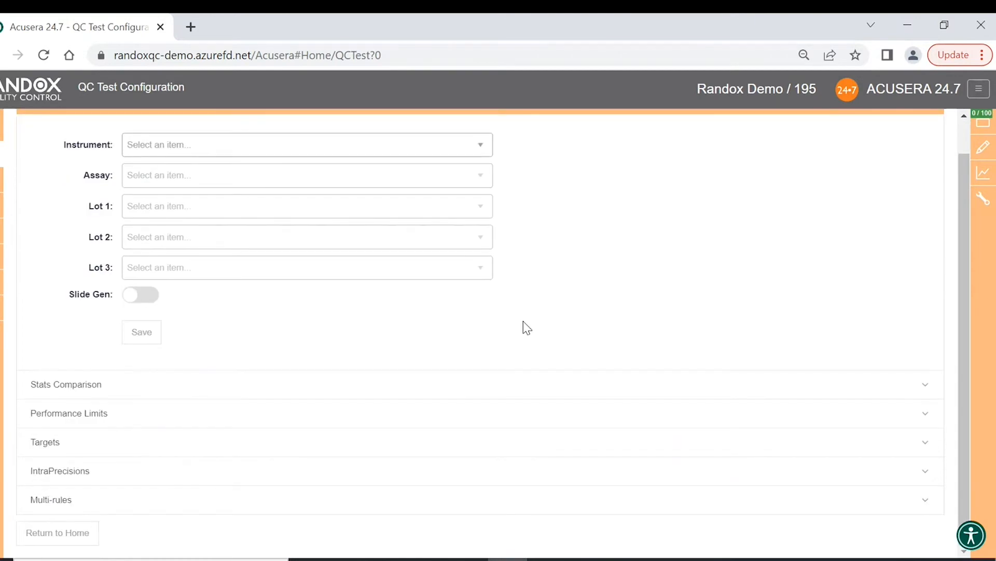
{"action": "scroll", "coordinate": [527, 328], "scroll_direction": "up", "scroll_amount": 1}
{"action": "left_click", "coordinate": [478, 186]}
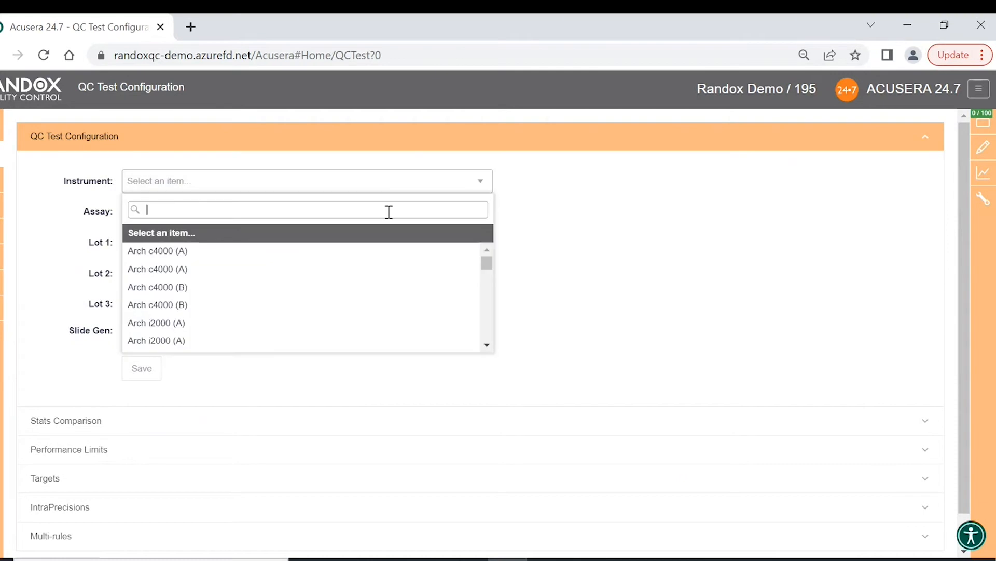
{"action": "type", "text": "cob"}
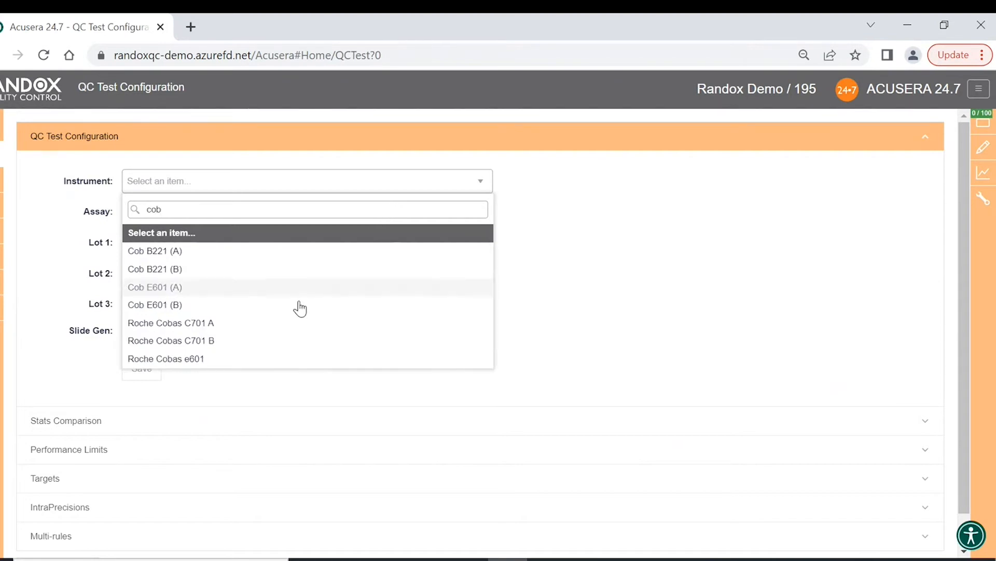
{"action": "left_click", "coordinate": [284, 327]}
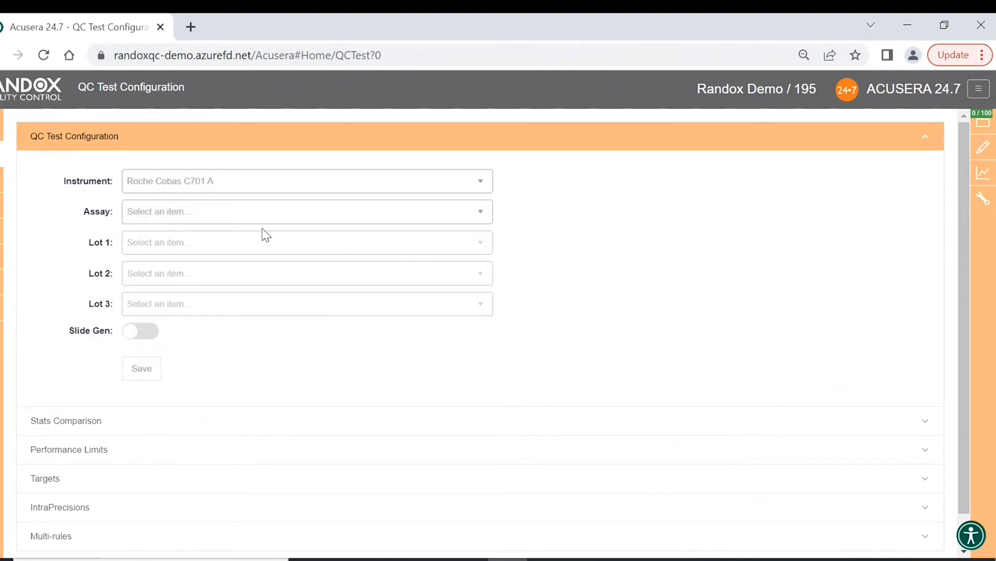
- Choose the ALT (GPT) Abbott assay for the new QC test
{"action": "left_click", "coordinate": [365, 221]}
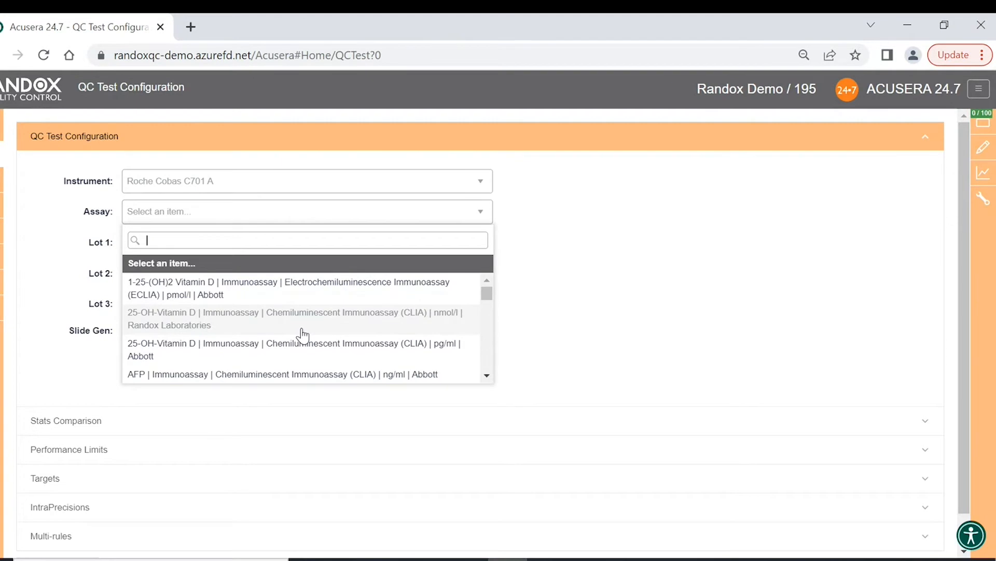
{"action": "scroll", "coordinate": [303, 337], "scroll_direction": "down", "scroll_amount": 2}
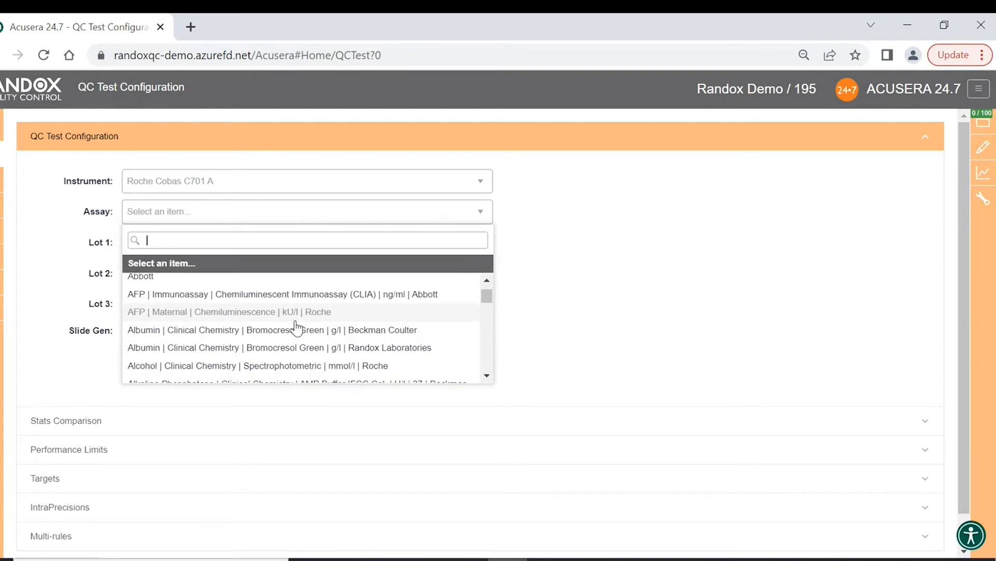
{"action": "scroll", "coordinate": [296, 331], "scroll_direction": "down", "scroll_amount": 2}
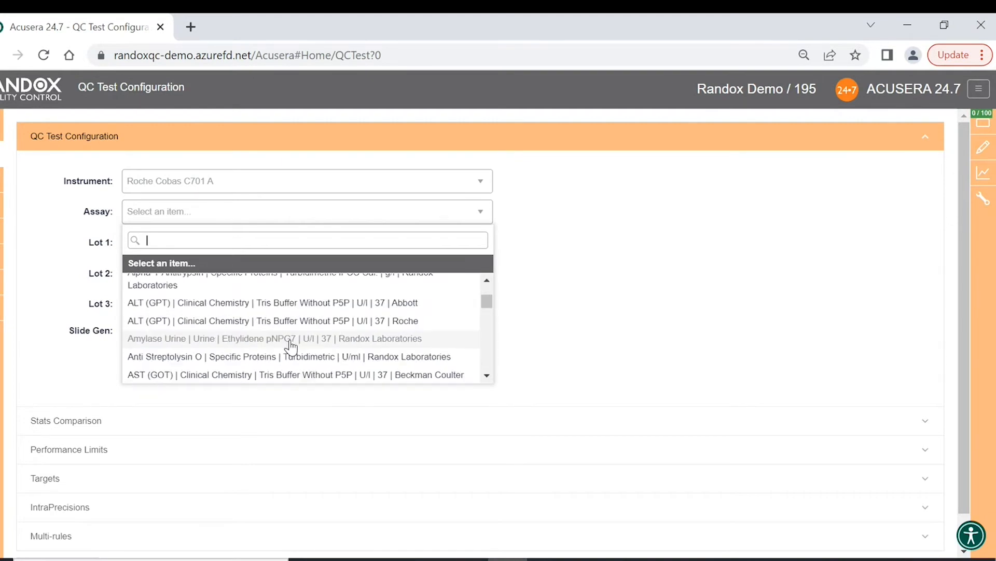
{"action": "left_click", "coordinate": [296, 356]}
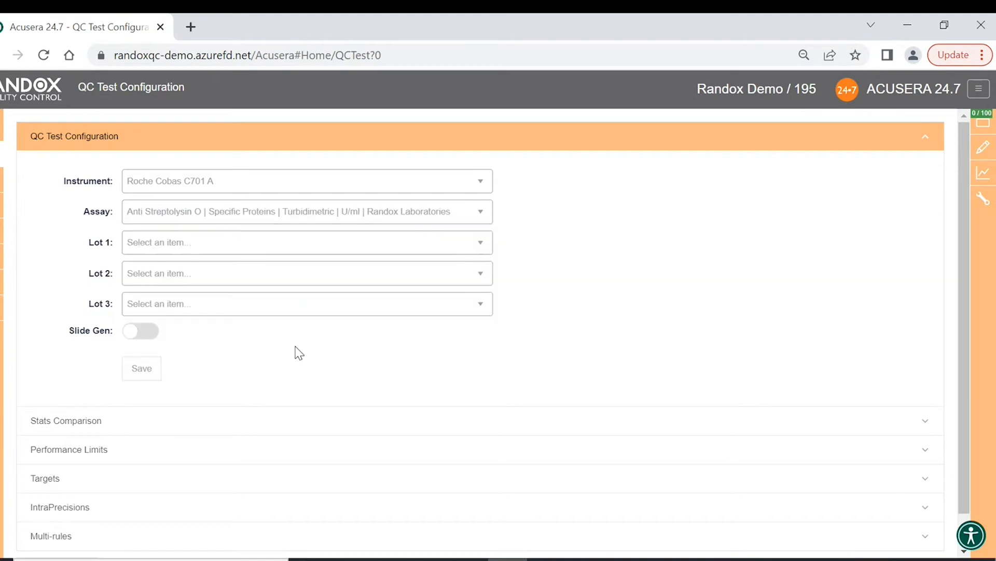
{"action": "left_click", "coordinate": [476, 244]}
{"action": "left_click", "coordinate": [480, 221]}
{"action": "left_click", "coordinate": [285, 302]}
- Set Lot 1 to 1011UN and Lot 2 to 1174UE, then save the QC test
{"action": "left_click", "coordinate": [480, 245]}
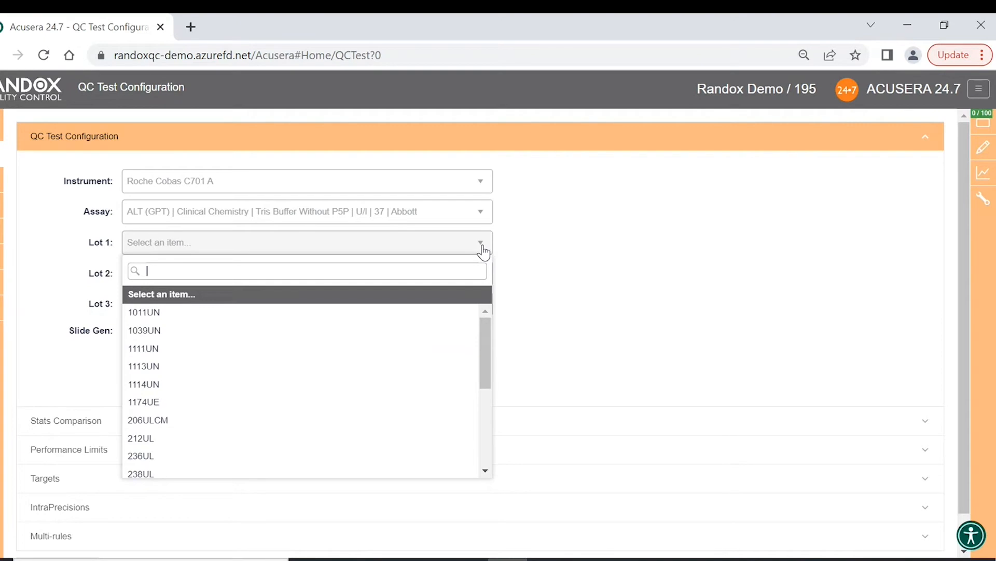
{"action": "left_click", "coordinate": [353, 317]}
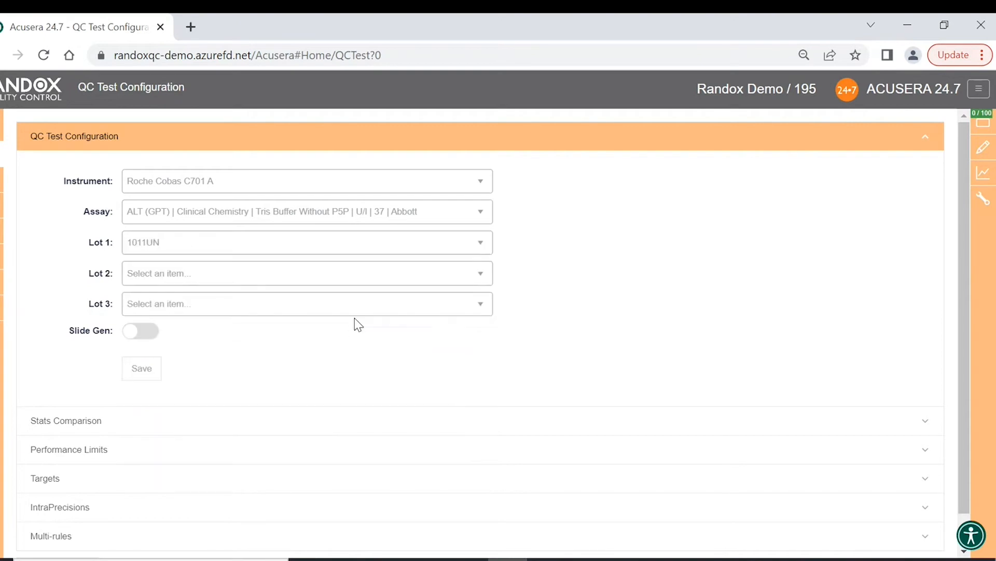
{"action": "left_click", "coordinate": [476, 279]}
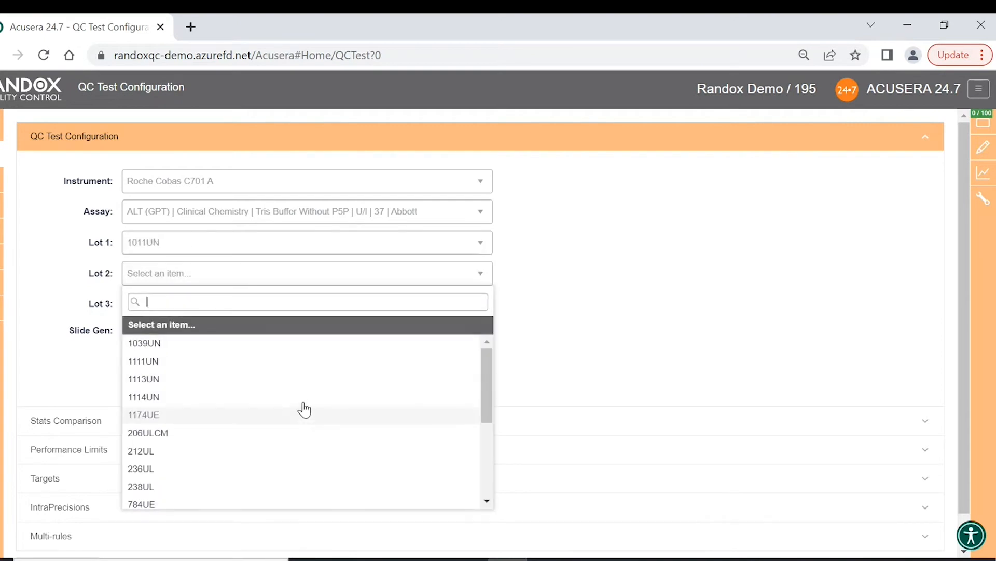
{"action": "left_click", "coordinate": [305, 414]}
{"action": "scroll", "coordinate": [338, 369], "scroll_direction": "down", "scroll_amount": 1}
{"action": "left_click", "coordinate": [148, 335]}
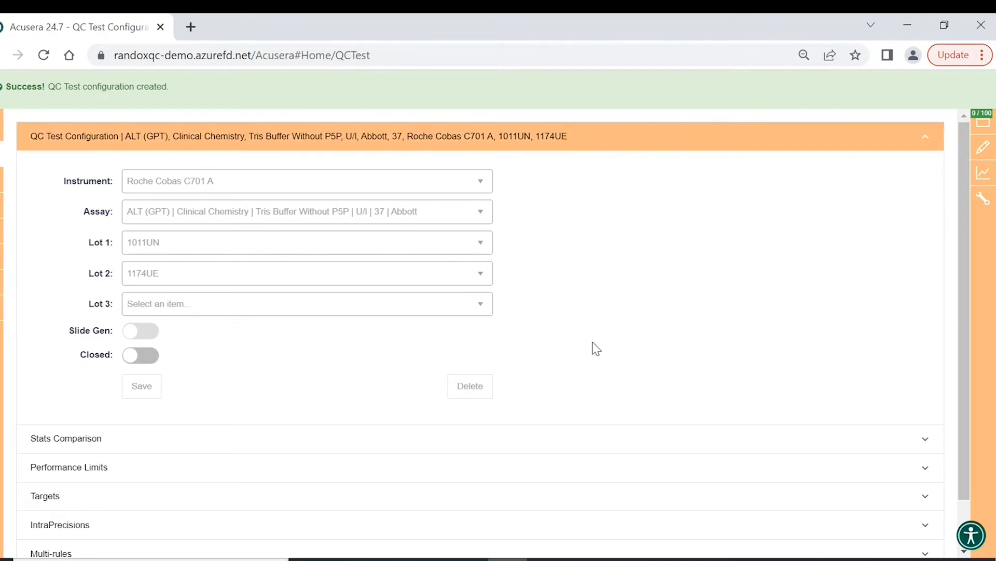
- Save the stats comparison with only All Methods on, after trying the method-based toggles
{"action": "scroll", "coordinate": [594, 348], "scroll_direction": "down", "scroll_amount": 1}
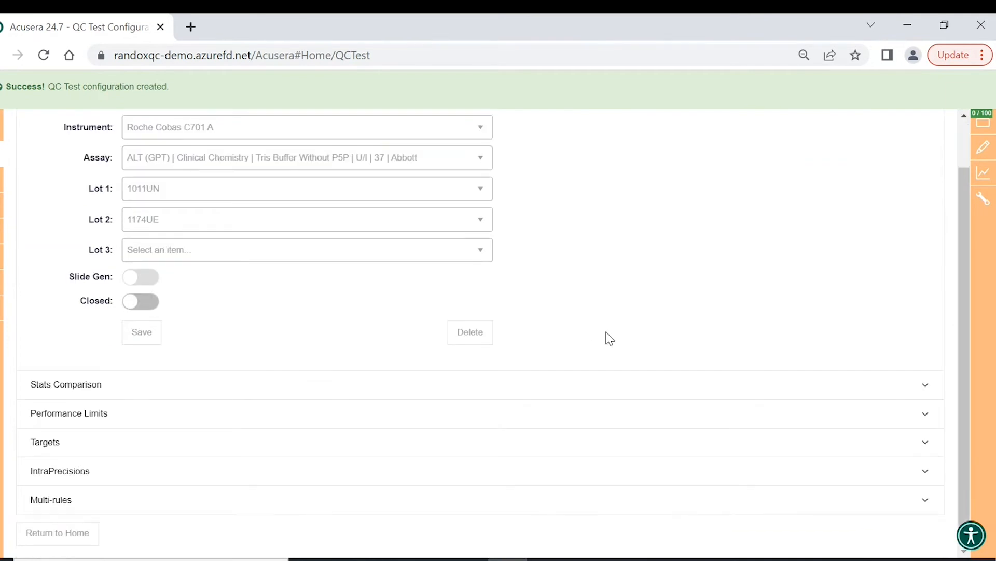
{"action": "left_click", "coordinate": [929, 388]}
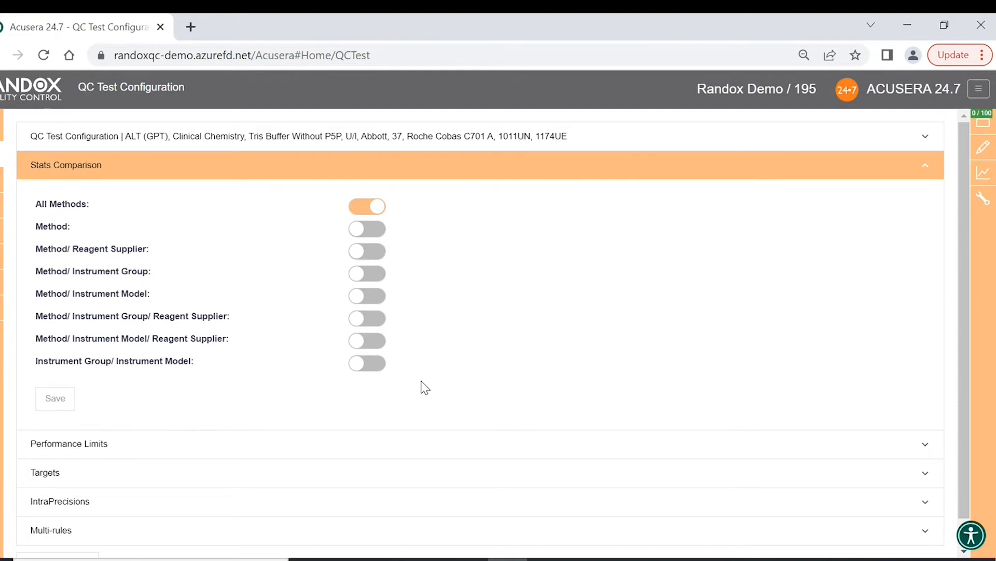
{"action": "left_click", "coordinate": [368, 229]}
{"action": "left_click", "coordinate": [371, 251]}
{"action": "left_click", "coordinate": [370, 273]}
{"action": "left_click", "coordinate": [370, 297]}
{"action": "left_click", "coordinate": [369, 206]}
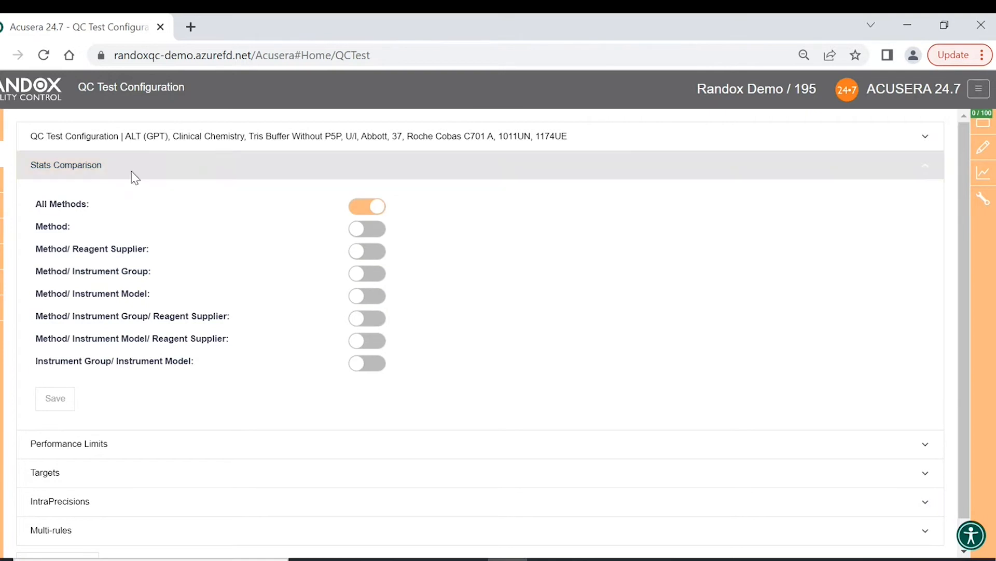
{"action": "left_click", "coordinate": [68, 406]}
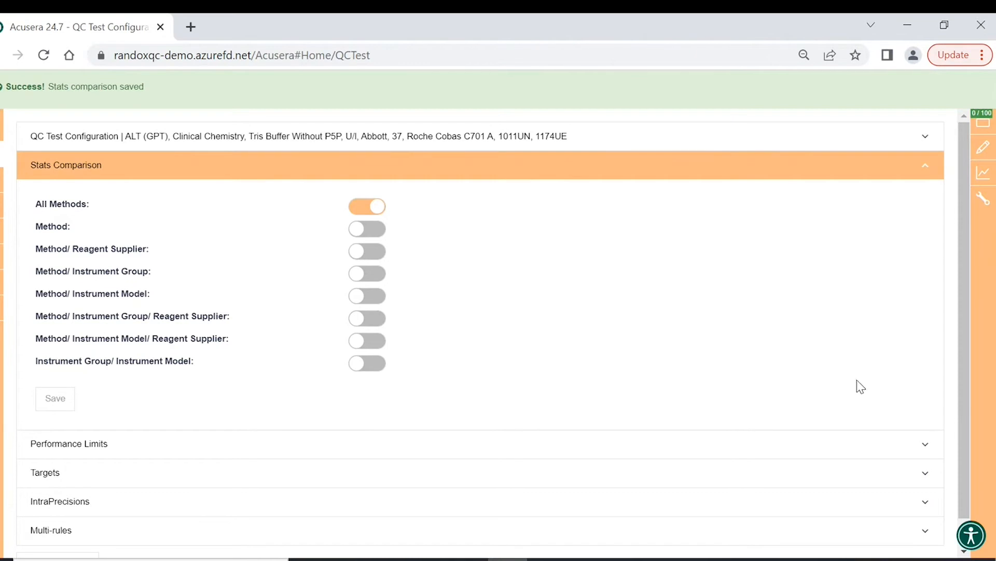
- Set lot 1011UN's performance limit type to Riqas (14.9%)
{"action": "left_click", "coordinate": [929, 446]}
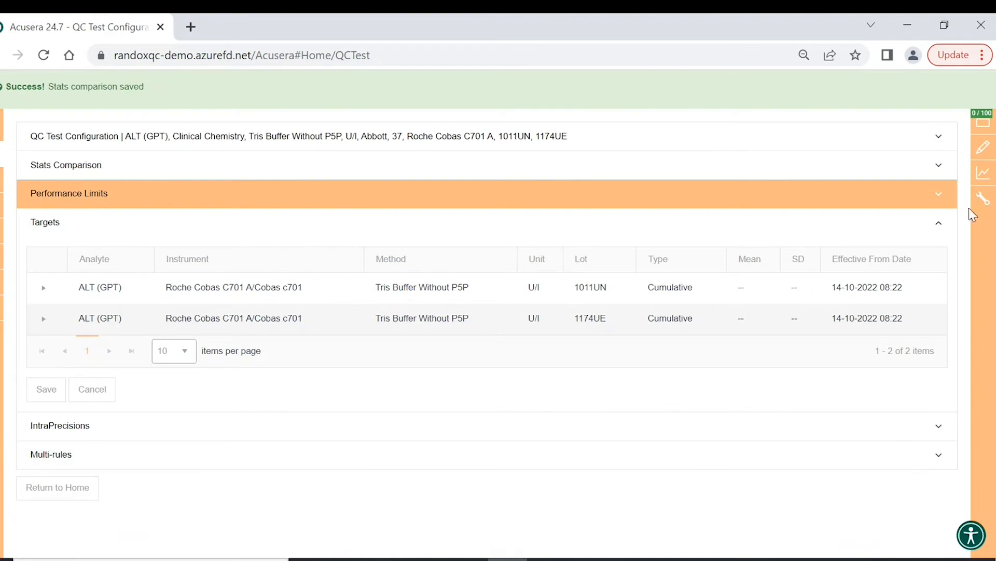
{"action": "left_click", "coordinate": [940, 227]}
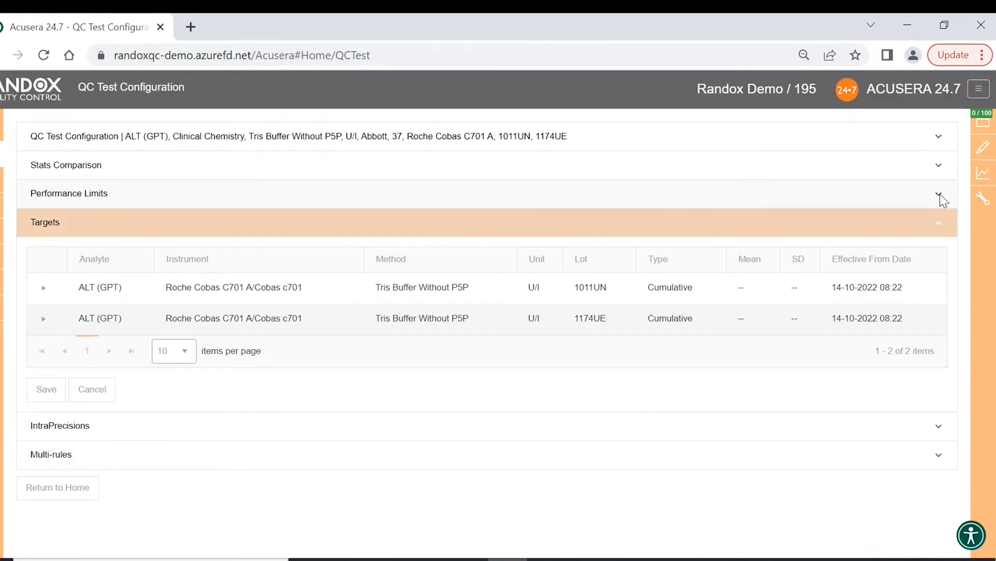
{"action": "left_click", "coordinate": [943, 198]}
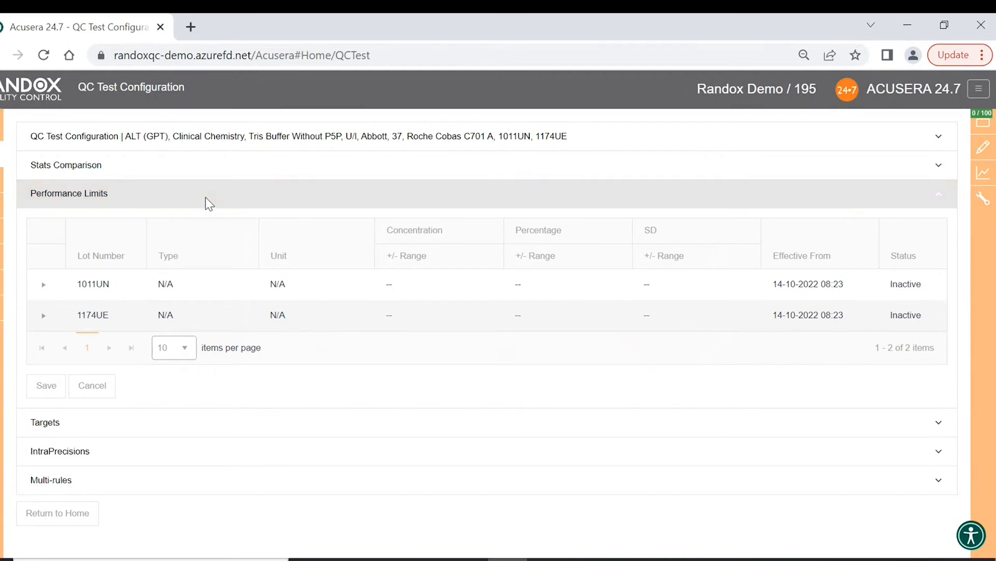
{"action": "left_click", "coordinate": [190, 287]}
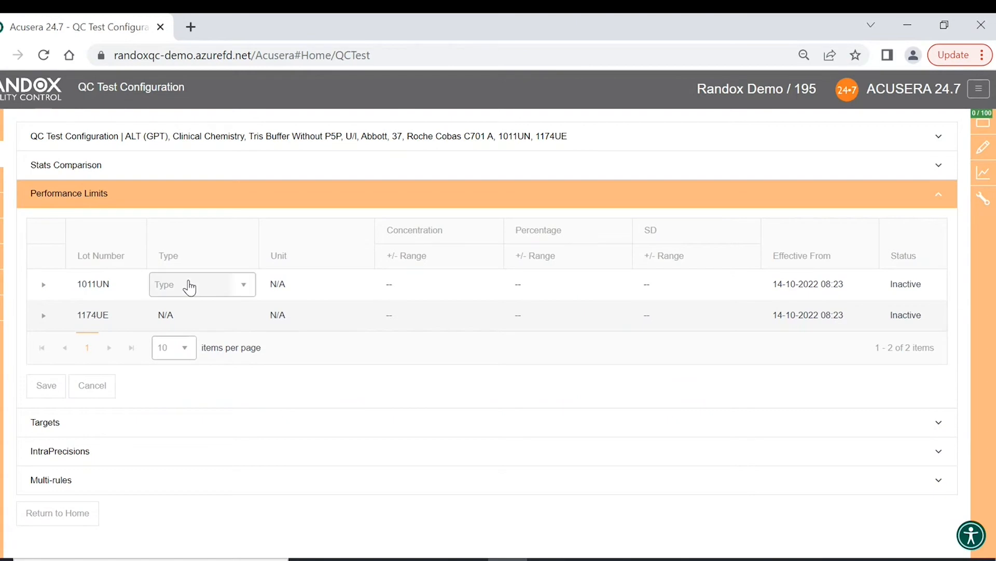
{"action": "left_click", "coordinate": [249, 285]}
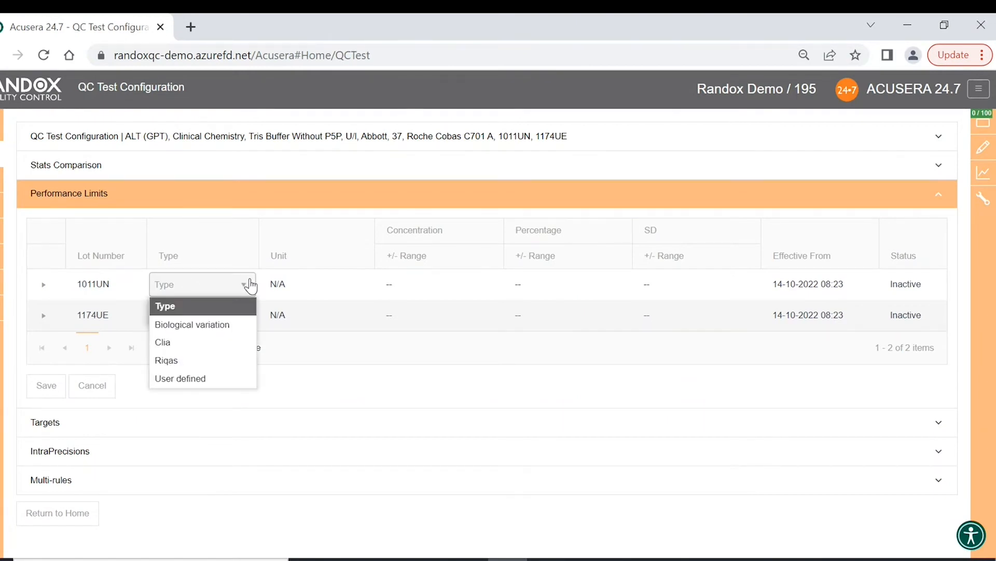
{"action": "left_click", "coordinate": [217, 361]}
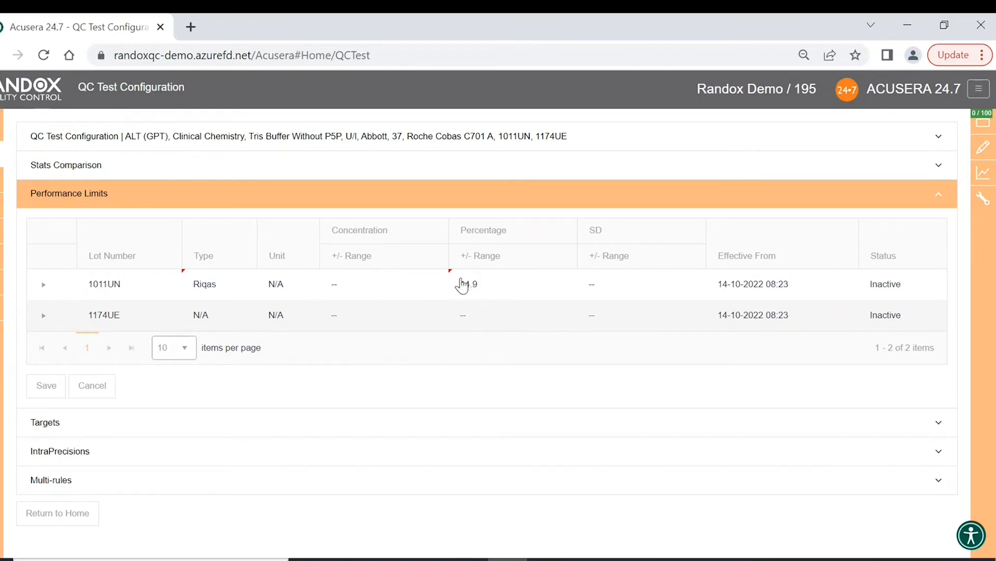
- Set lot 1174UE's performance limit type to User defined
{"action": "left_click", "coordinate": [236, 317]}
{"action": "left_click", "coordinate": [236, 316]}
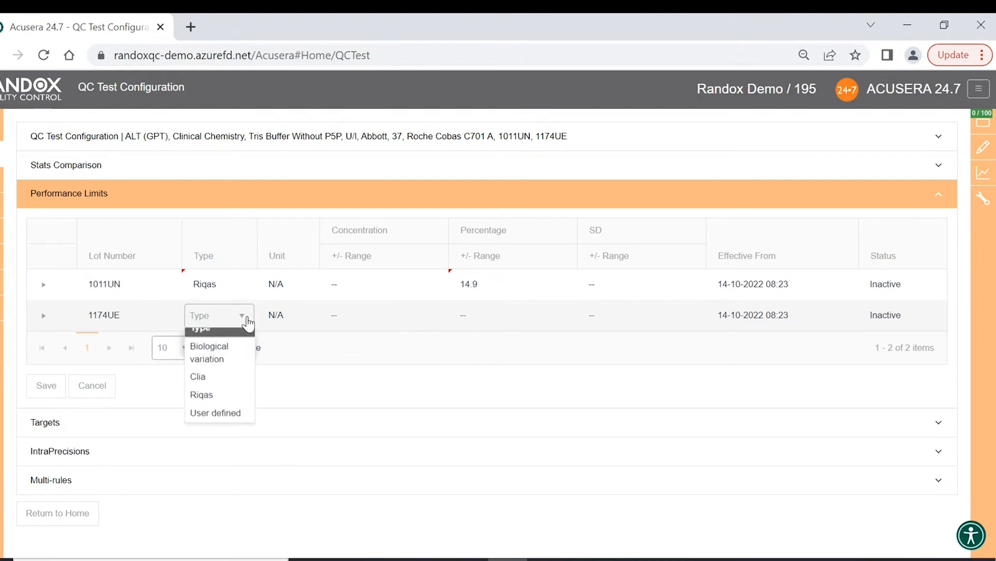
{"action": "left_click", "coordinate": [223, 430]}
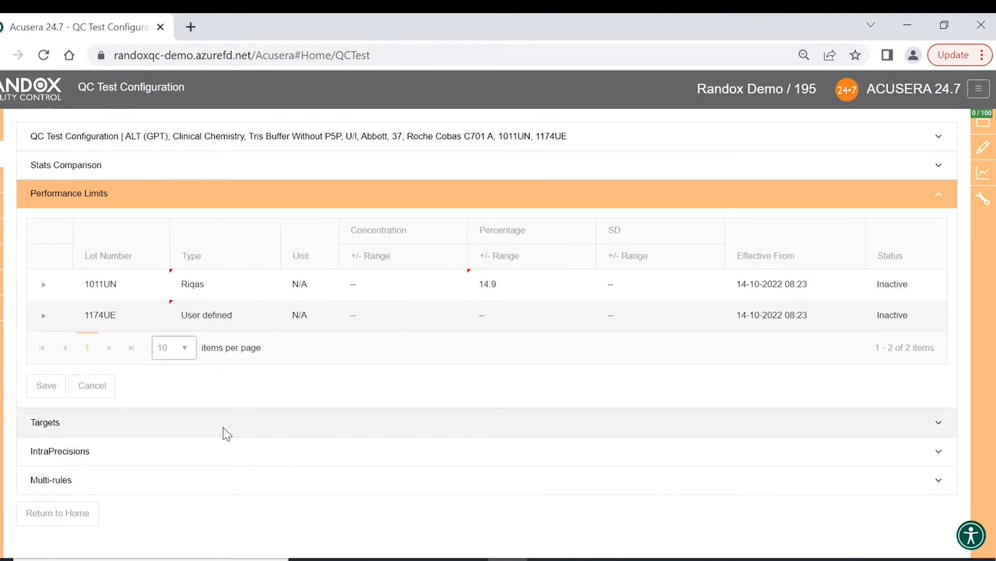
- Set lot 1174UE's performance-limit range to 22.3%, leaving lot 1011UN's effective date unchanged
{"action": "left_click", "coordinate": [510, 316]}
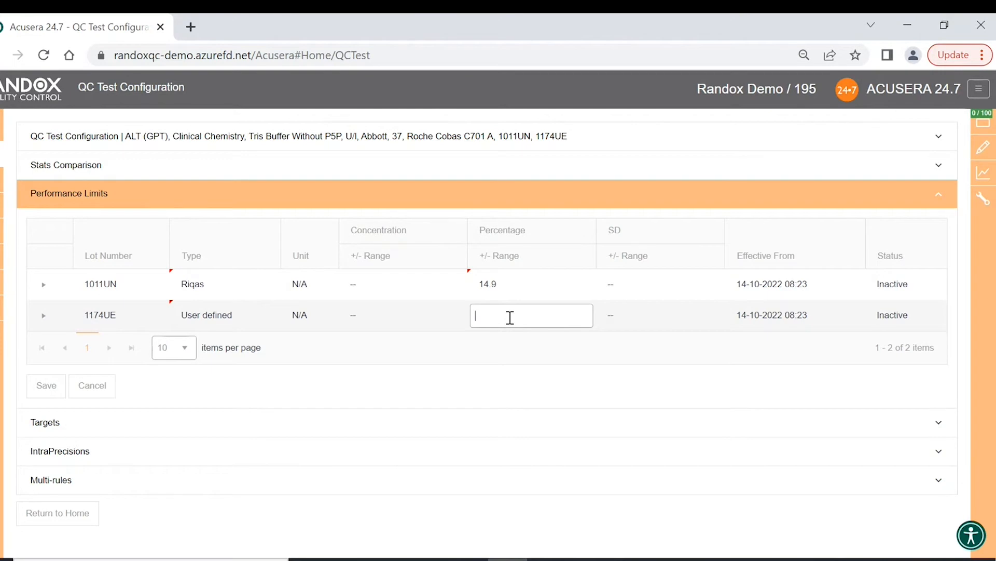
{"action": "type", "text": "22.3"}
{"action": "left_click", "coordinate": [566, 357]}
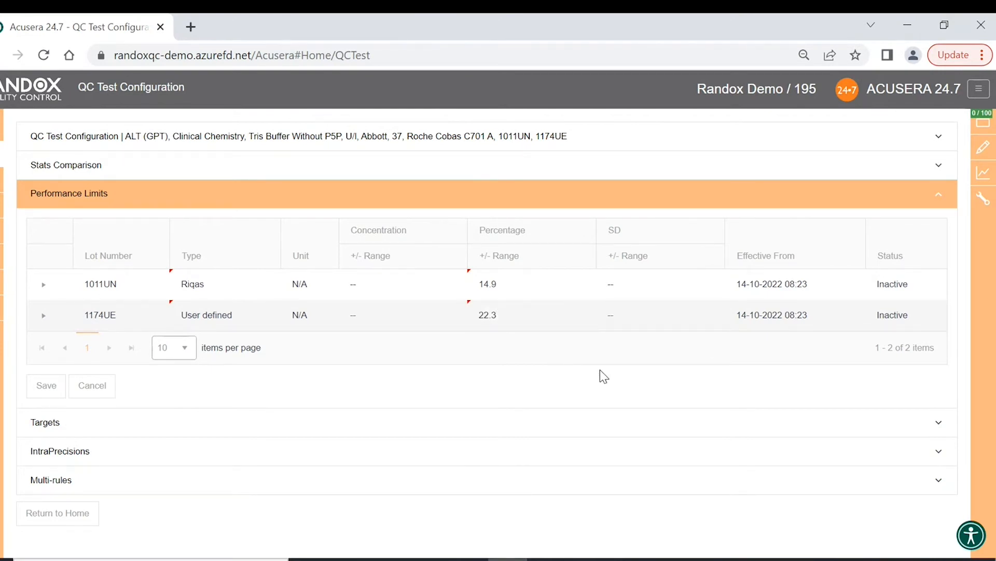
{"action": "left_click", "coordinate": [816, 282]}
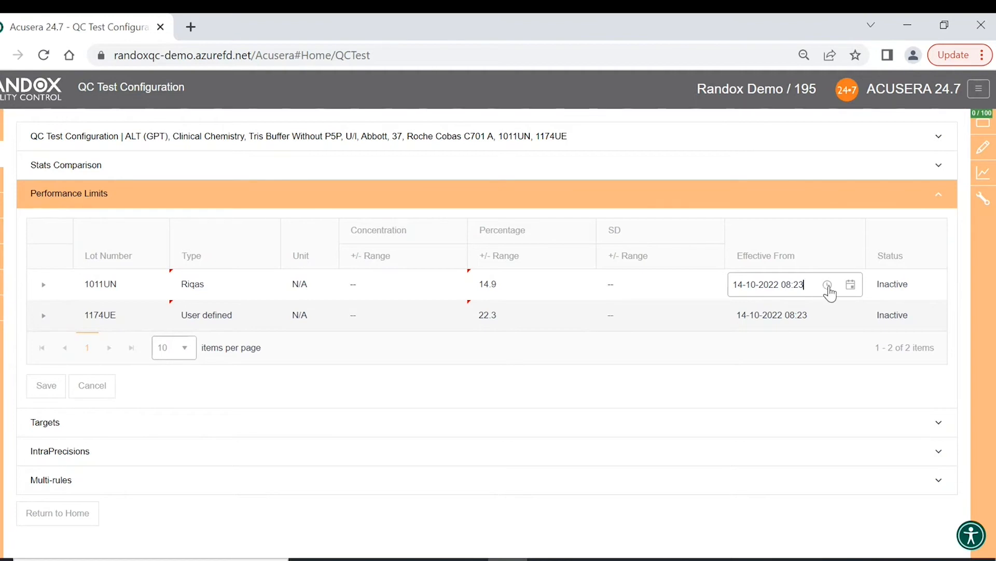
{"action": "left_click", "coordinate": [829, 287]}
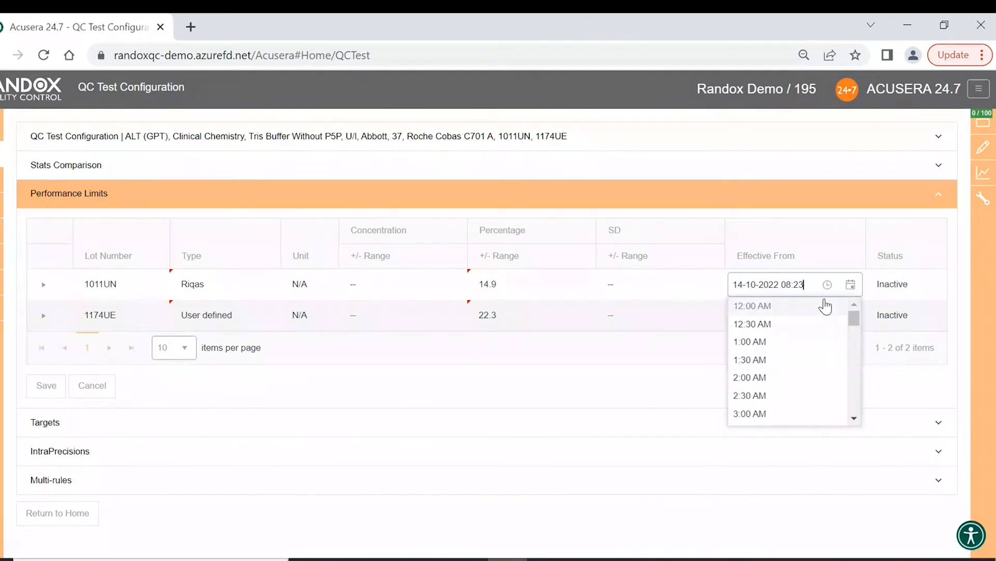
{"action": "left_click", "coordinate": [829, 285]}
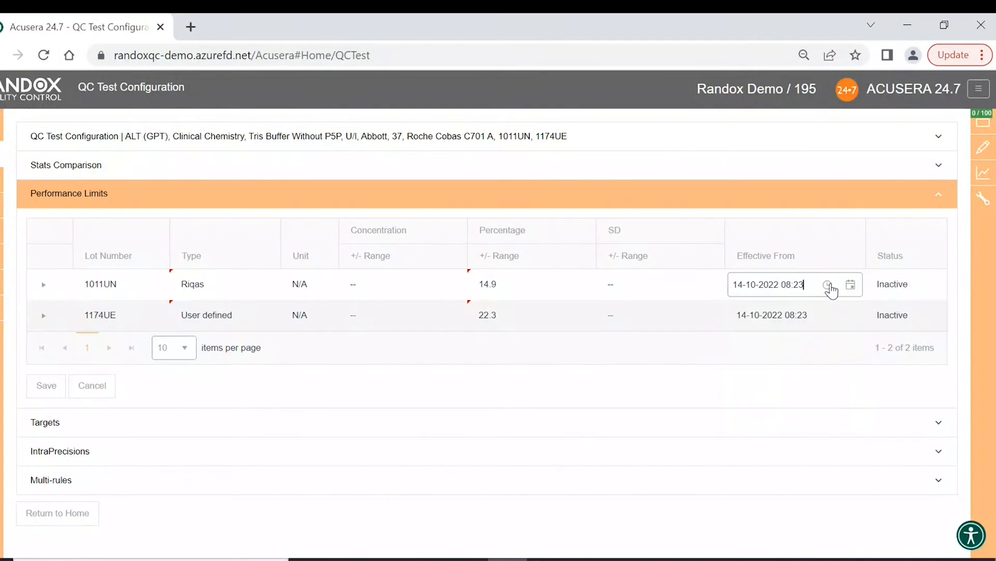
{"action": "left_click", "coordinate": [829, 285]}
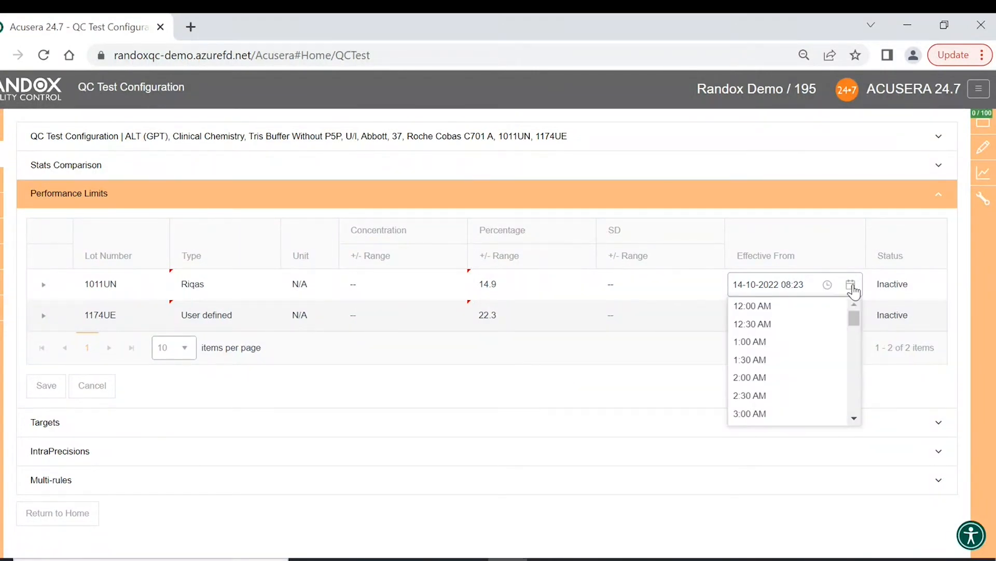
{"action": "left_click", "coordinate": [852, 287]}
{"action": "left_click", "coordinate": [853, 288]}
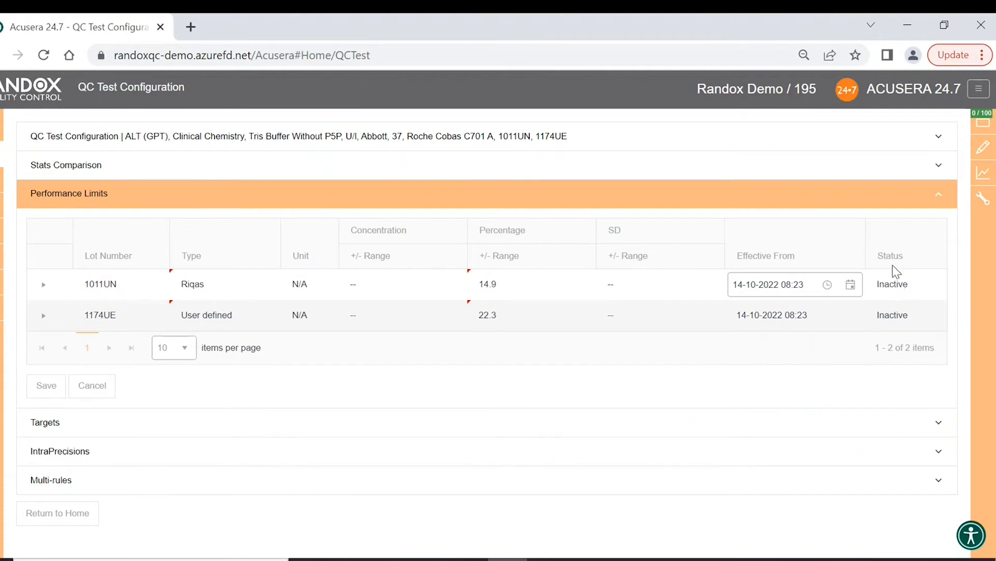
- Set lot 1011UN's status to Alert and lot 1174UE's provisionally to Reject
{"action": "left_click", "coordinate": [906, 284]}
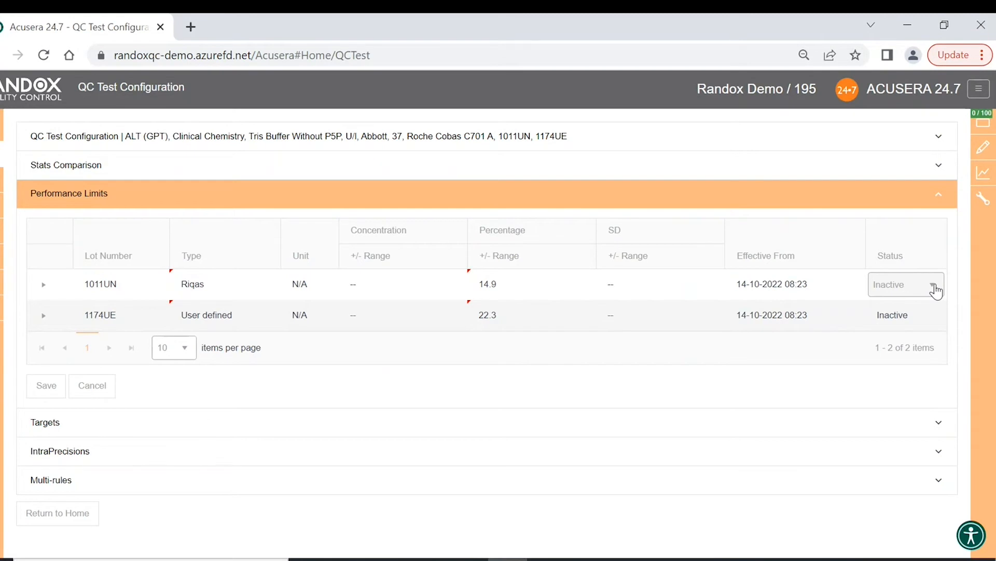
{"action": "left_click", "coordinate": [935, 290]}
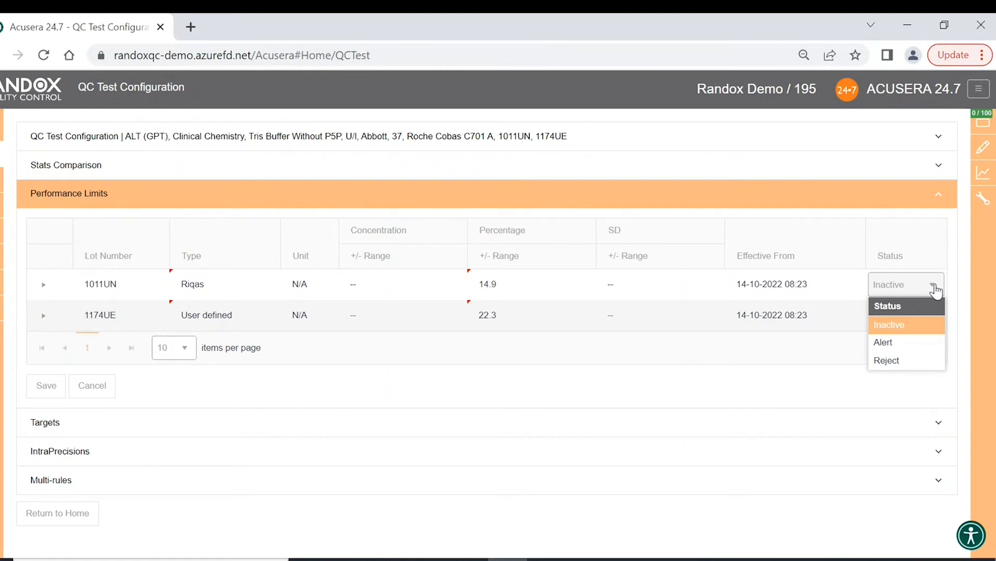
{"action": "left_click", "coordinate": [910, 342]}
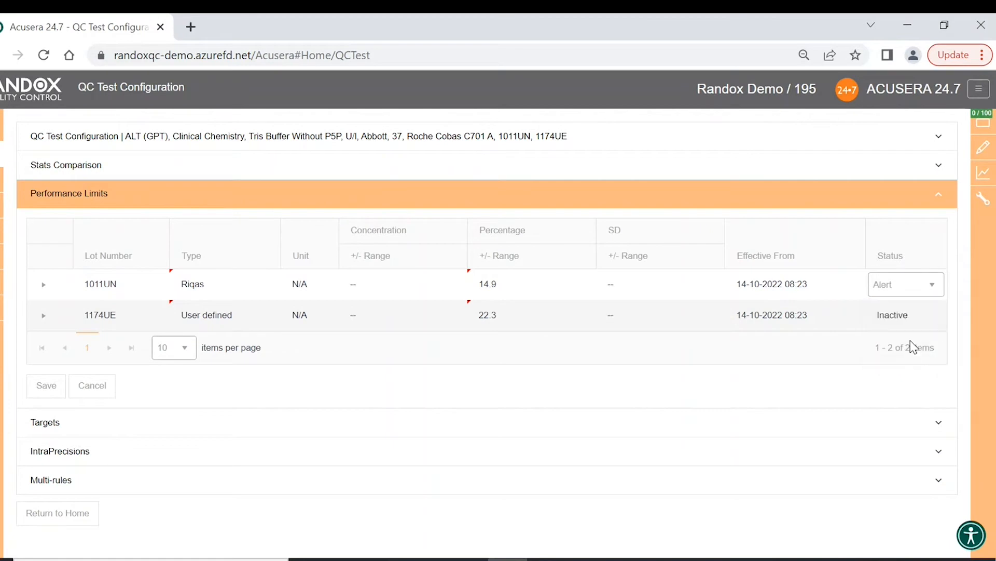
{"action": "left_click", "coordinate": [942, 320]}
{"action": "left_click", "coordinate": [942, 321]}
{"action": "left_click", "coordinate": [900, 392]}
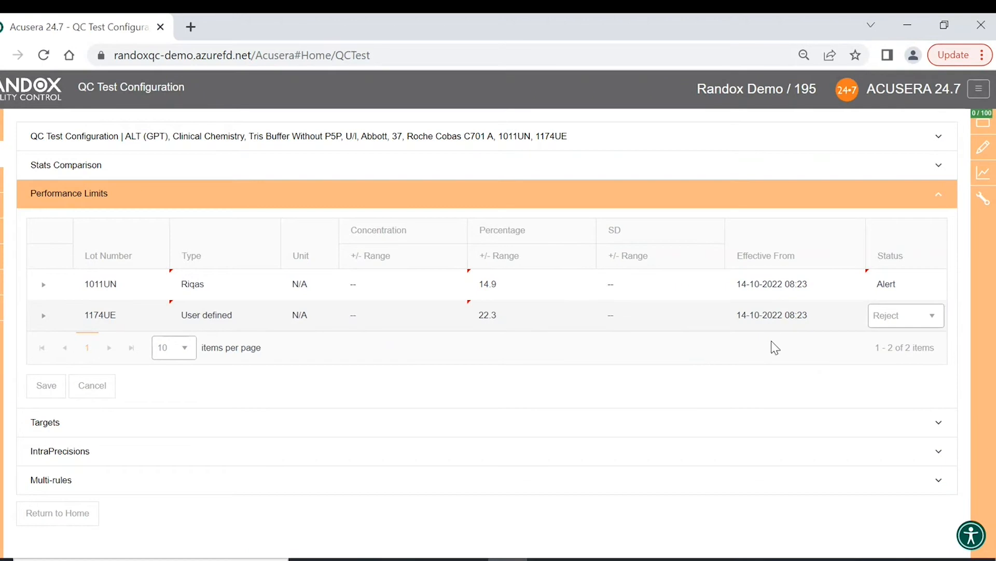
{"action": "left_click", "coordinate": [937, 324]}
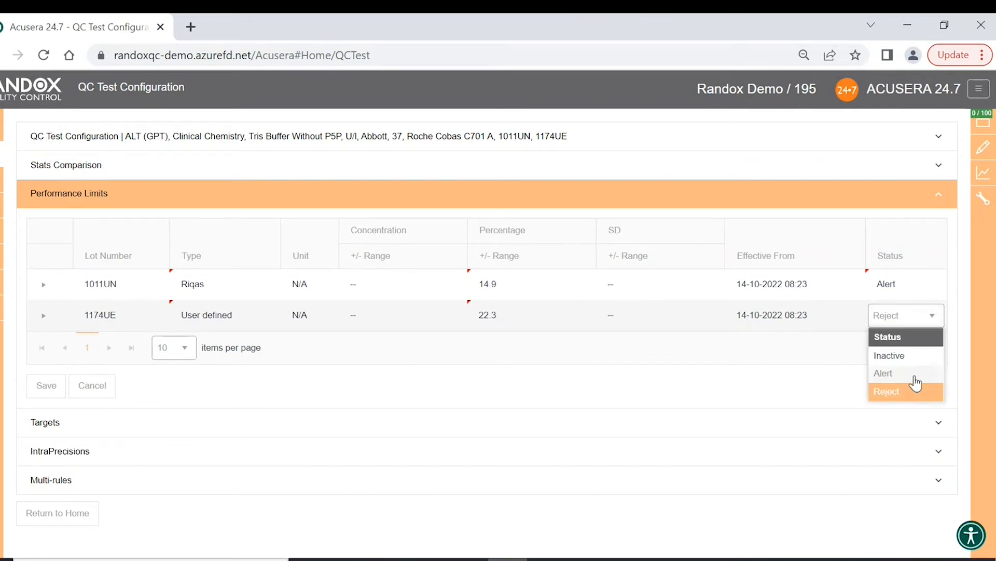
{"action": "left_click", "coordinate": [900, 398]}
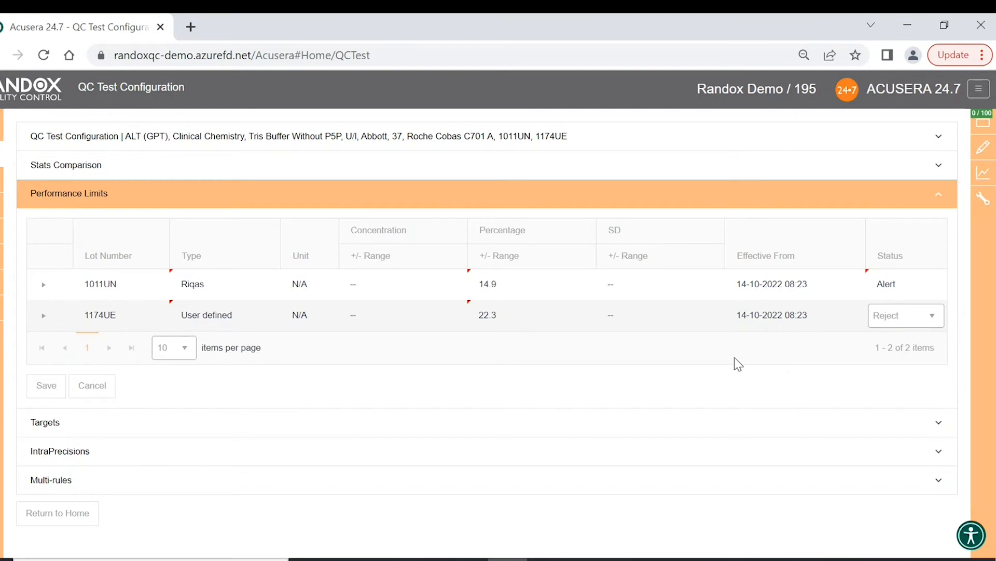
- Change lot 1174UE's status to Alert and save the performance limits
{"action": "left_click", "coordinate": [931, 320]}
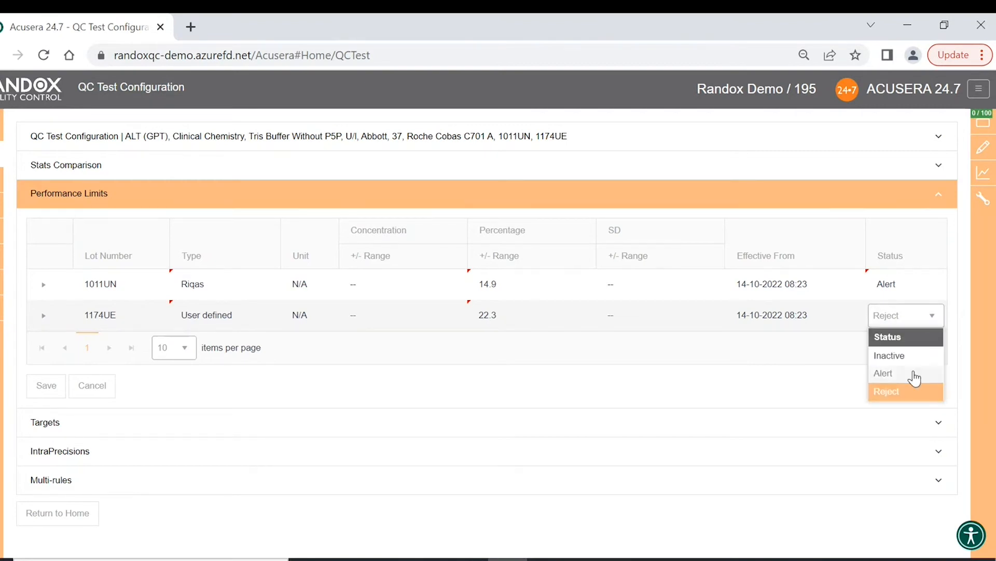
{"action": "left_click", "coordinate": [799, 372]}
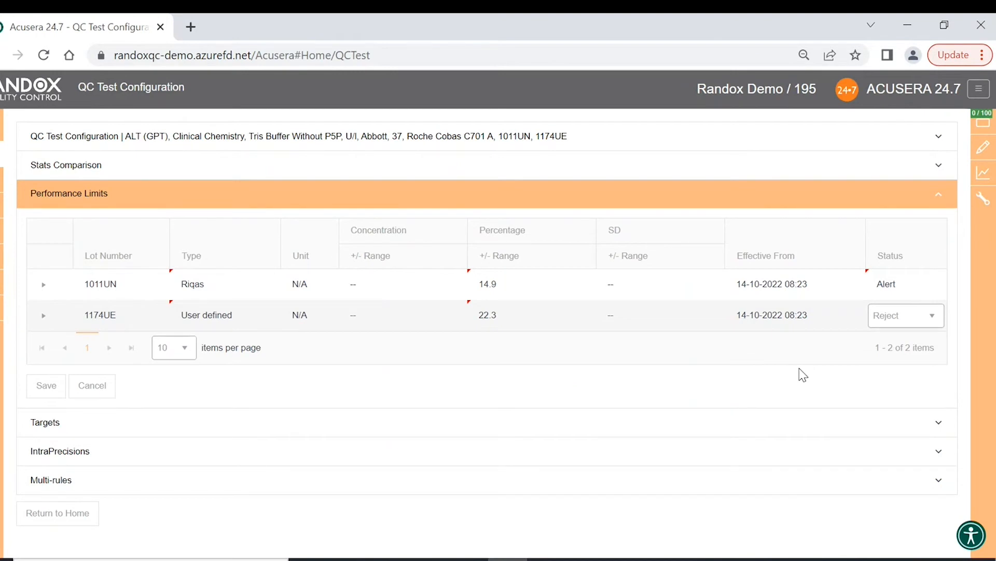
{"action": "left_click", "coordinate": [933, 316]}
{"action": "left_click", "coordinate": [903, 377]}
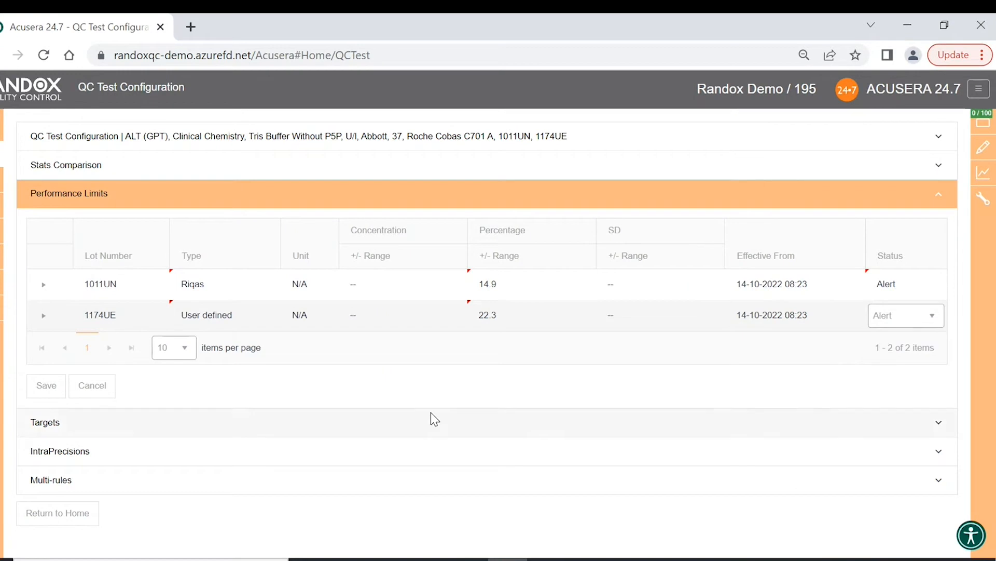
{"action": "left_click", "coordinate": [48, 389]}
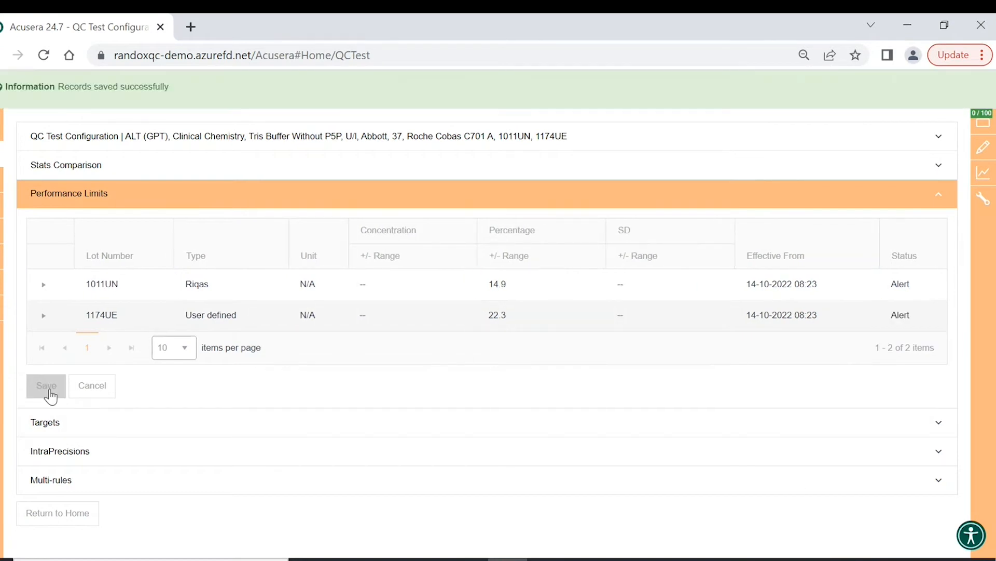
{"action": "left_click", "coordinate": [941, 424]}
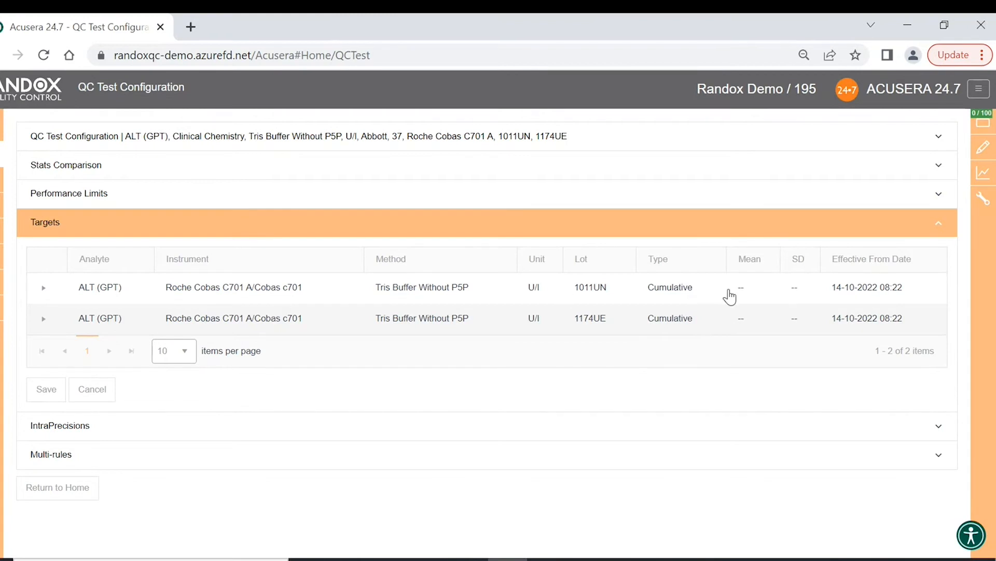
- Make lot 1011UN's target Fixed with mean 19.2 and SD 2.03, and save it
{"action": "left_click", "coordinate": [693, 297]}
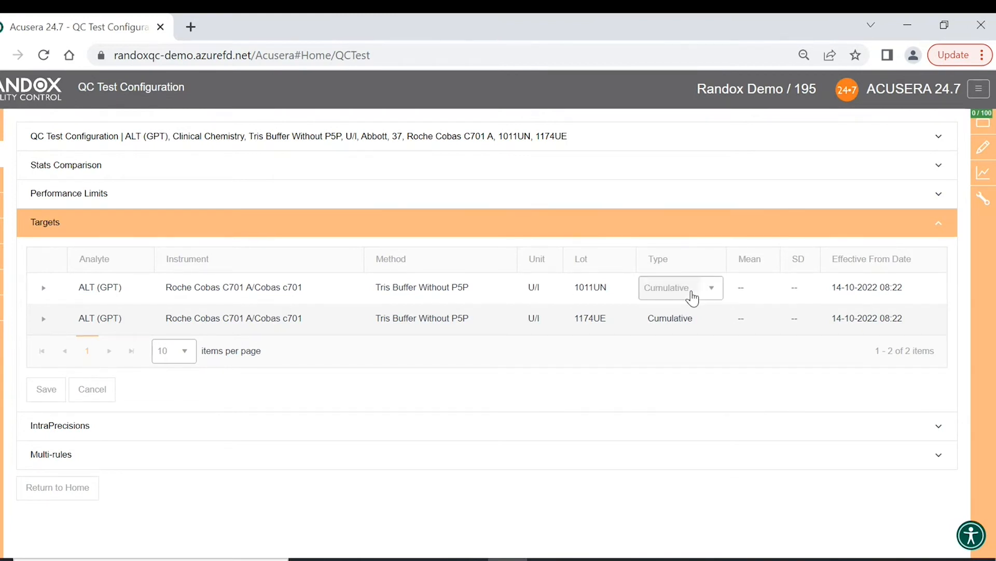
{"action": "left_click", "coordinate": [712, 292]}
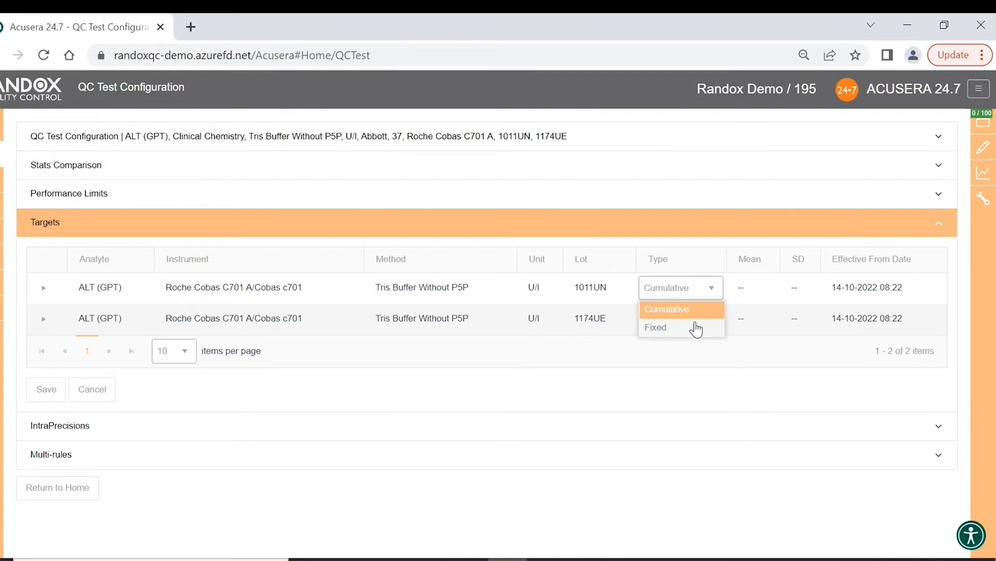
{"action": "left_click", "coordinate": [696, 328]}
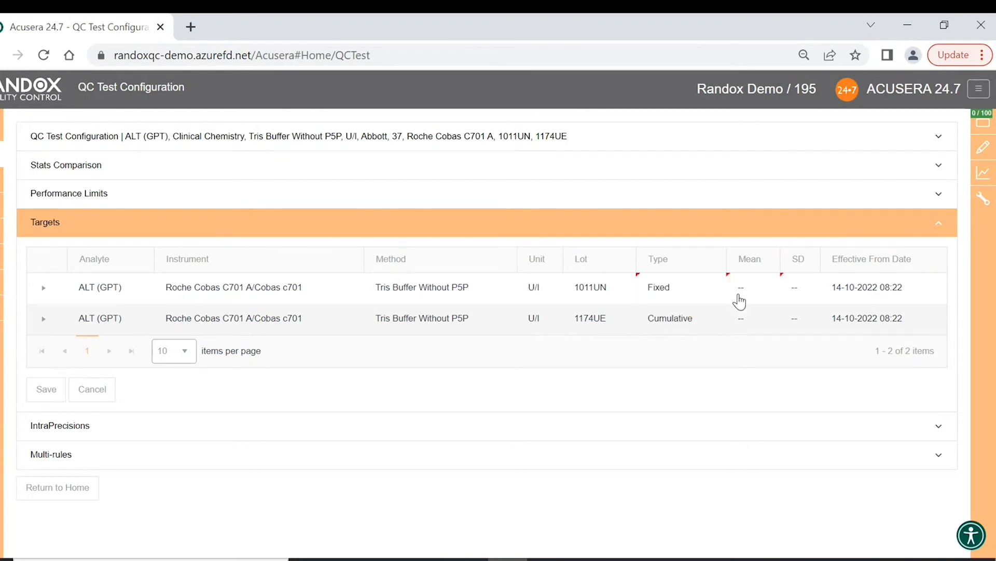
{"action": "left_click", "coordinate": [756, 284]}
{"action": "type", "text": "19.2"}
{"action": "left_click", "coordinate": [807, 291]}
{"action": "type", "text": "2.03"}
{"action": "left_click", "coordinate": [823, 390]}
{"action": "left_click", "coordinate": [47, 400]}
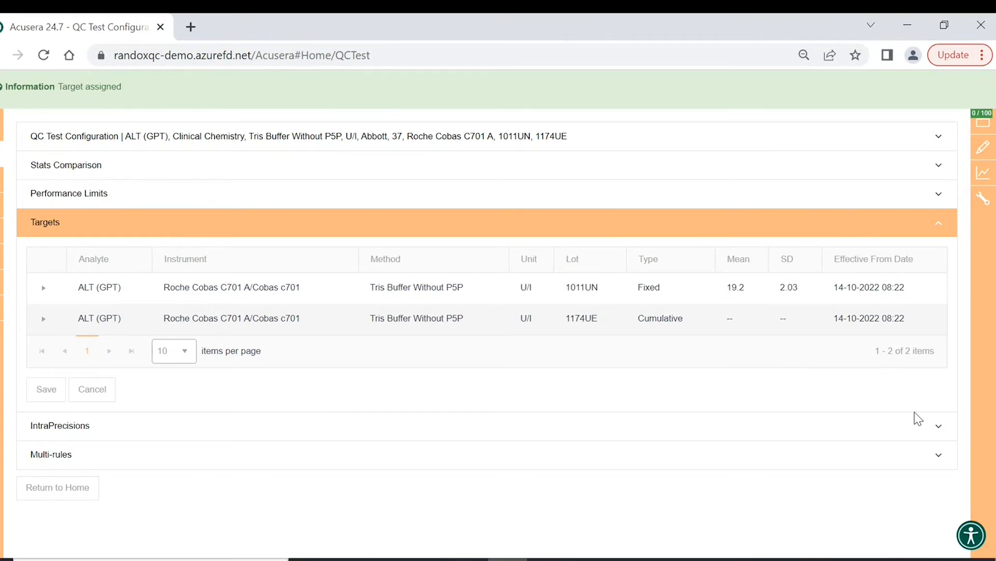
{"action": "left_click", "coordinate": [937, 426]}
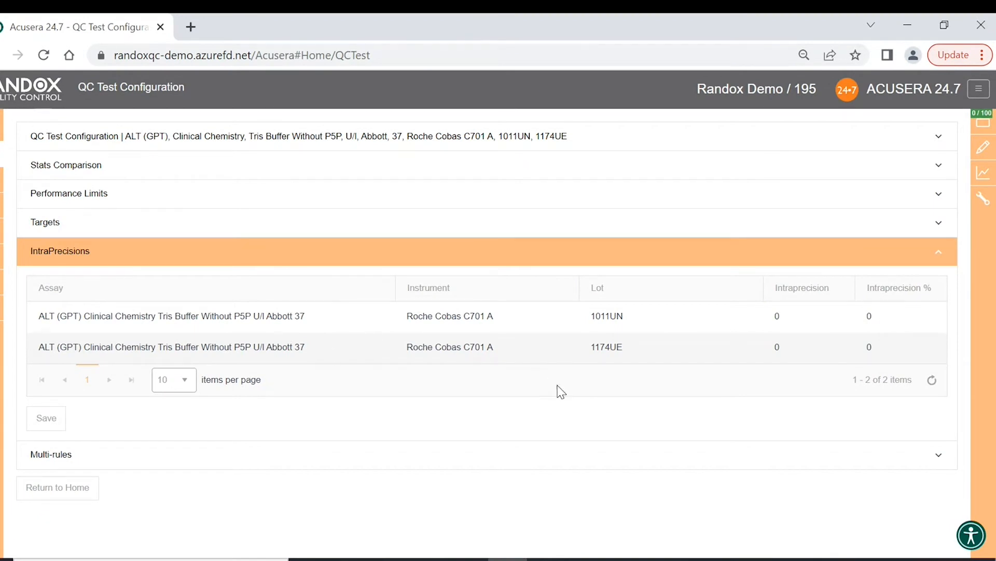
- Save the IntraPrecisions values, then expand Multi-rules to list rules 1:2s through 10x
{"action": "left_click", "coordinate": [57, 419]}
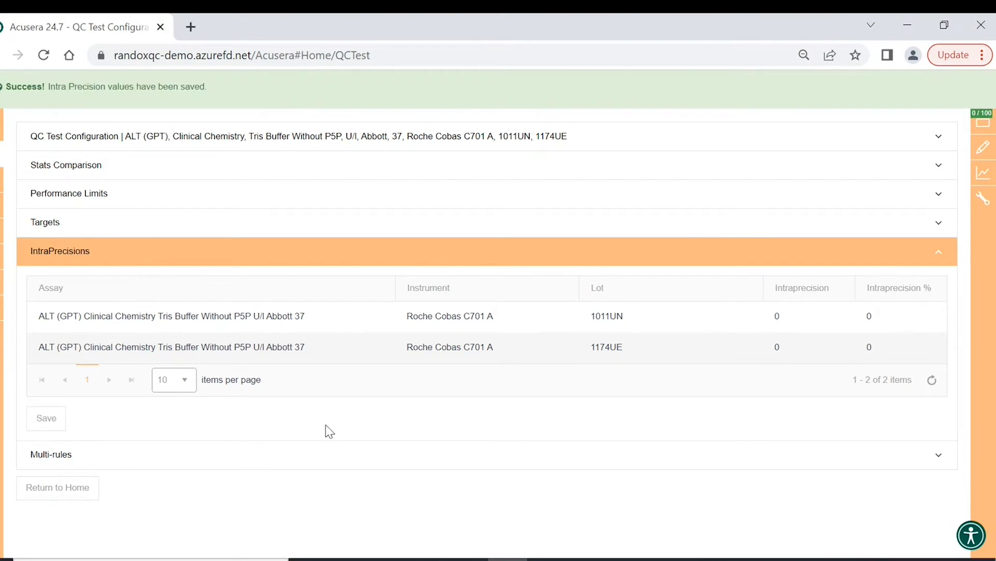
{"action": "left_click", "coordinate": [940, 456]}
{"action": "scroll", "coordinate": [700, 382], "scroll_direction": "down", "scroll_amount": 2}
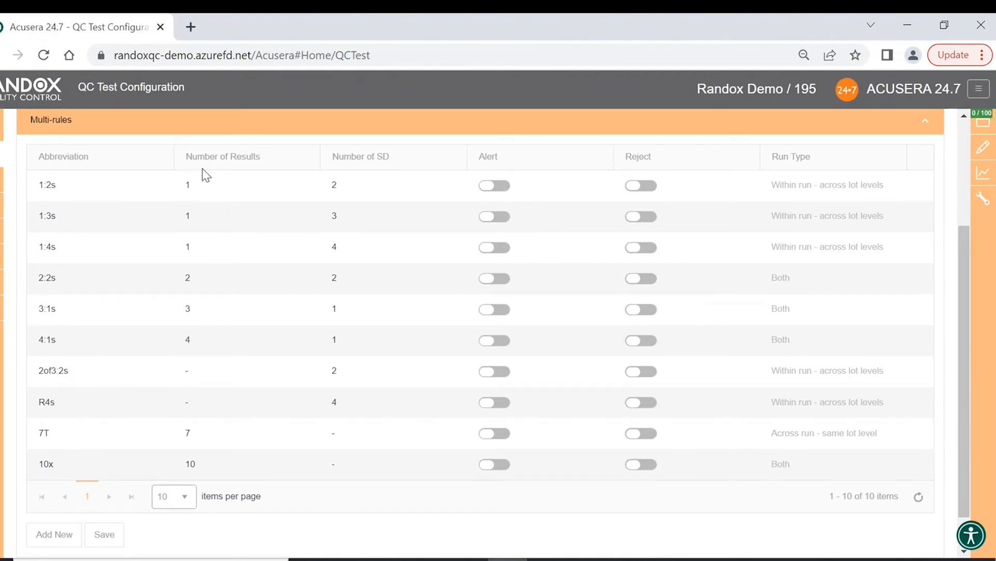
- Mark 1:2s as an alert rule and 1:3s, 1:4s and 2:2s as reject rules, then add a new rule row
{"action": "left_click", "coordinate": [651, 188]}
{"action": "left_click", "coordinate": [508, 223]}
{"action": "left_click", "coordinate": [646, 190]}
{"action": "left_click", "coordinate": [491, 190]}
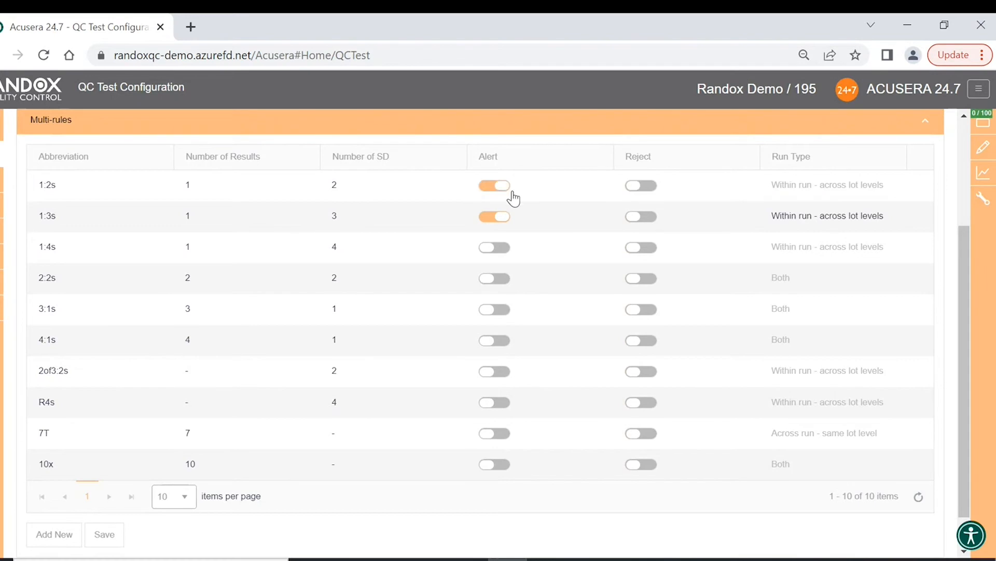
{"action": "left_click", "coordinate": [641, 217]}
{"action": "left_click", "coordinate": [641, 249]}
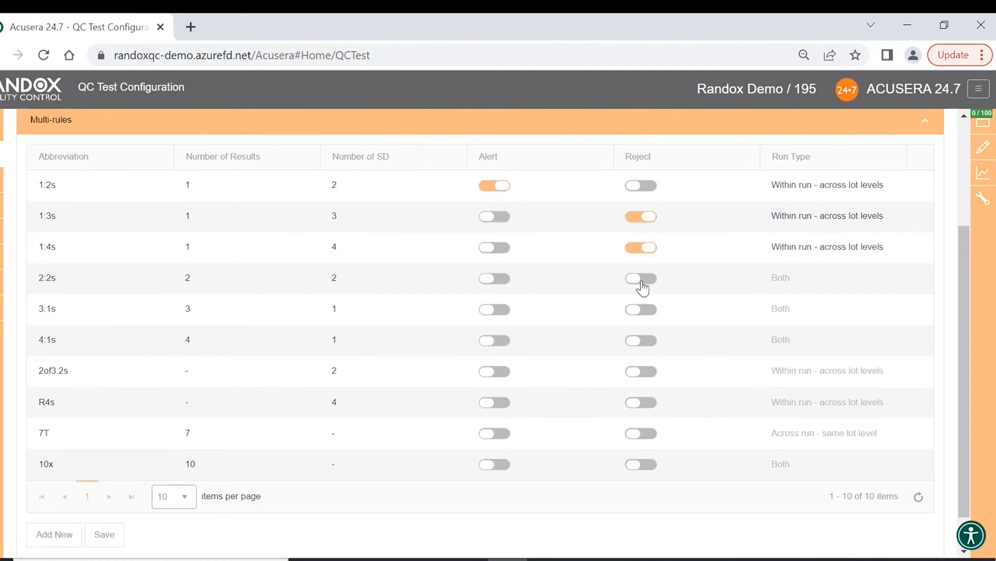
{"action": "left_click", "coordinate": [648, 280]}
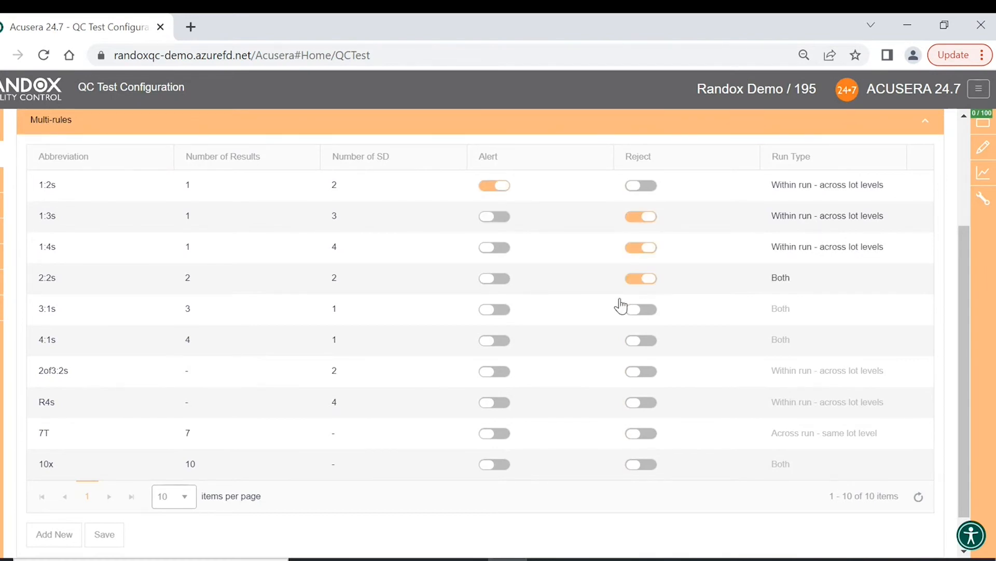
{"action": "scroll", "coordinate": [569, 341], "scroll_direction": "down", "scroll_amount": 1}
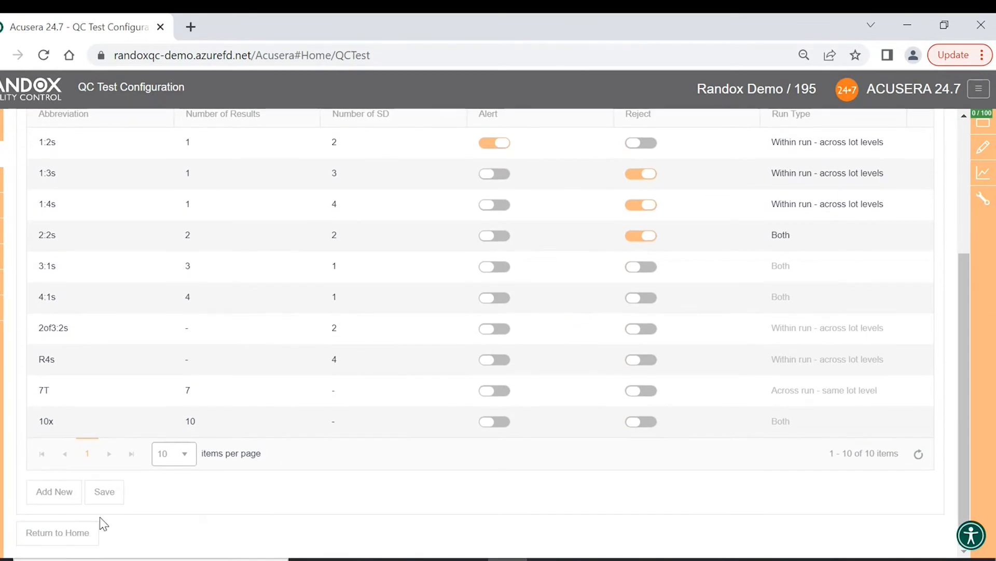
{"action": "left_click", "coordinate": [51, 496]}
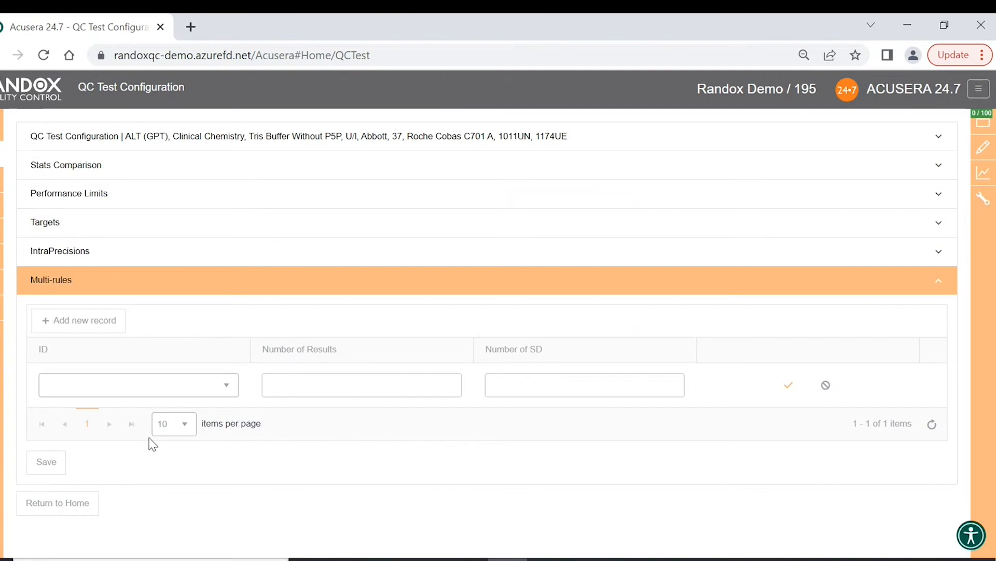
- Define the new multi-rule as 2of3:ns with 2 SD and confirm it
{"action": "left_click", "coordinate": [228, 383]}
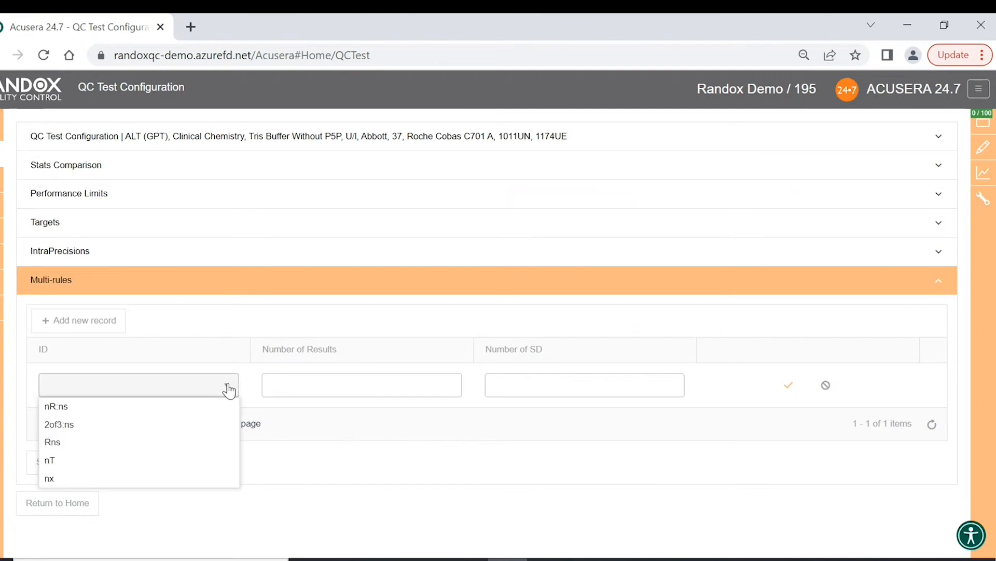
{"action": "left_click", "coordinate": [179, 430]}
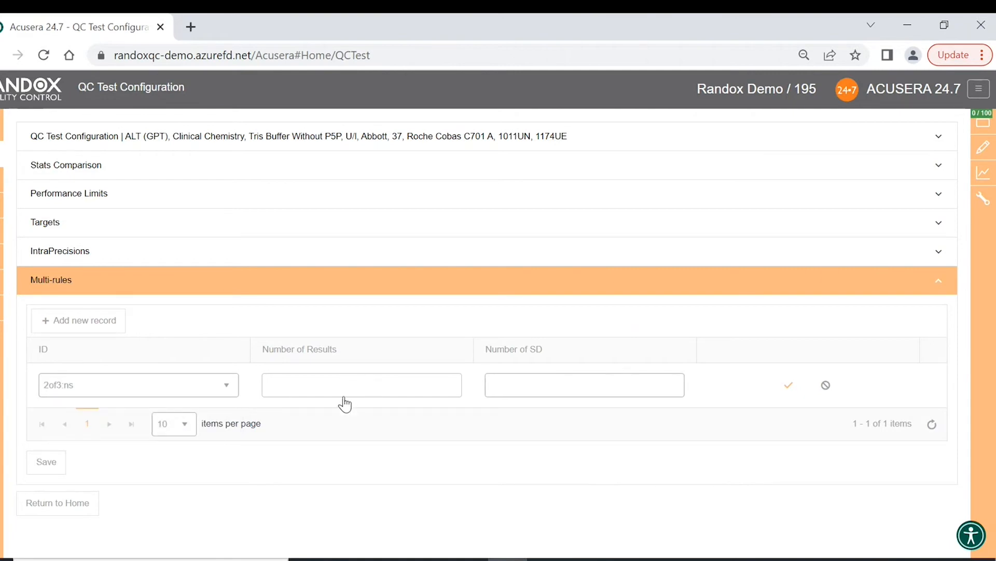
{"action": "left_click", "coordinate": [545, 384]}
{"action": "type", "text": "2"}
{"action": "left_click", "coordinate": [599, 466]}
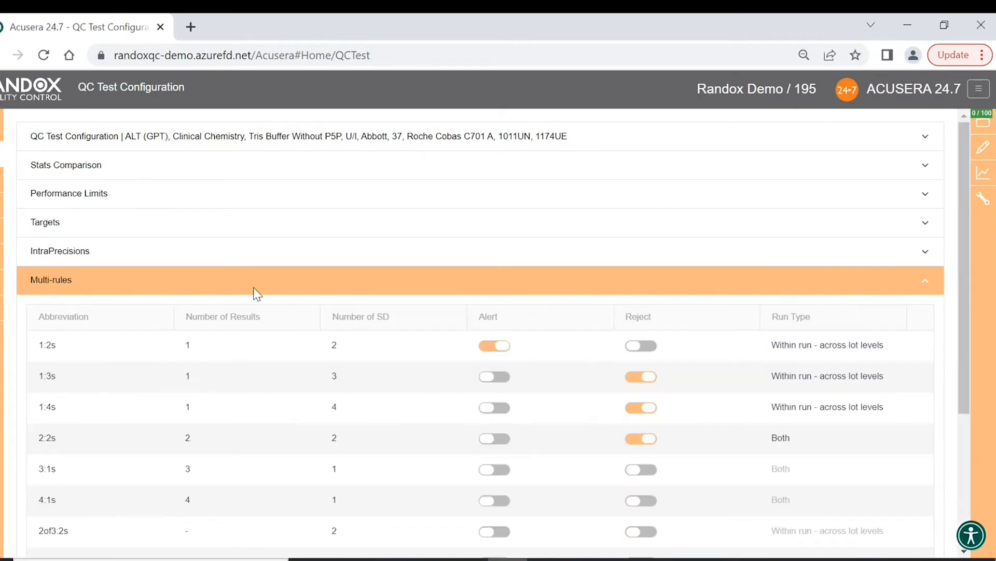
- Save the multi-rule settings and return to the Home test list
{"action": "scroll", "coordinate": [406, 376], "scroll_direction": "down", "scroll_amount": 4}
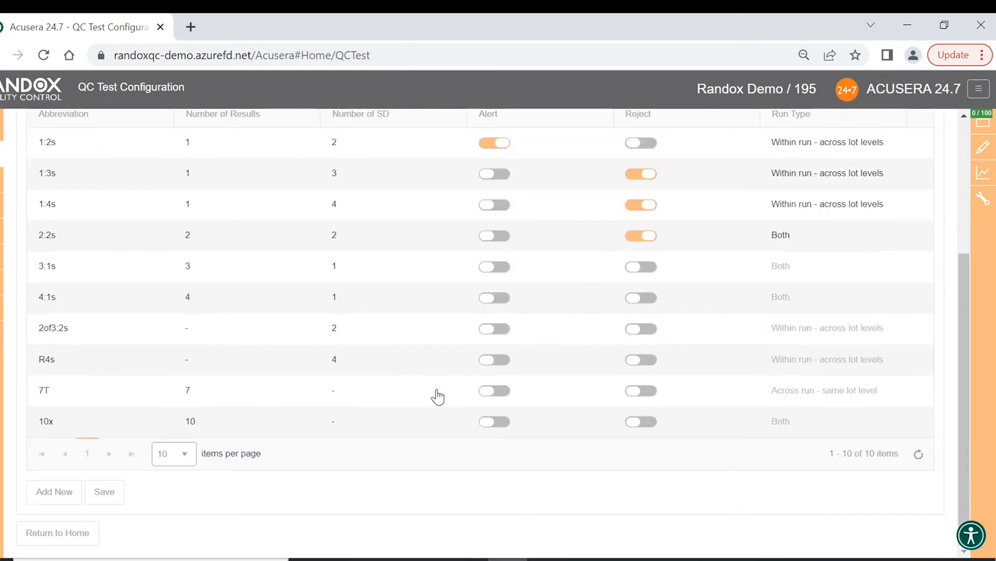
{"action": "left_click", "coordinate": [106, 497]}
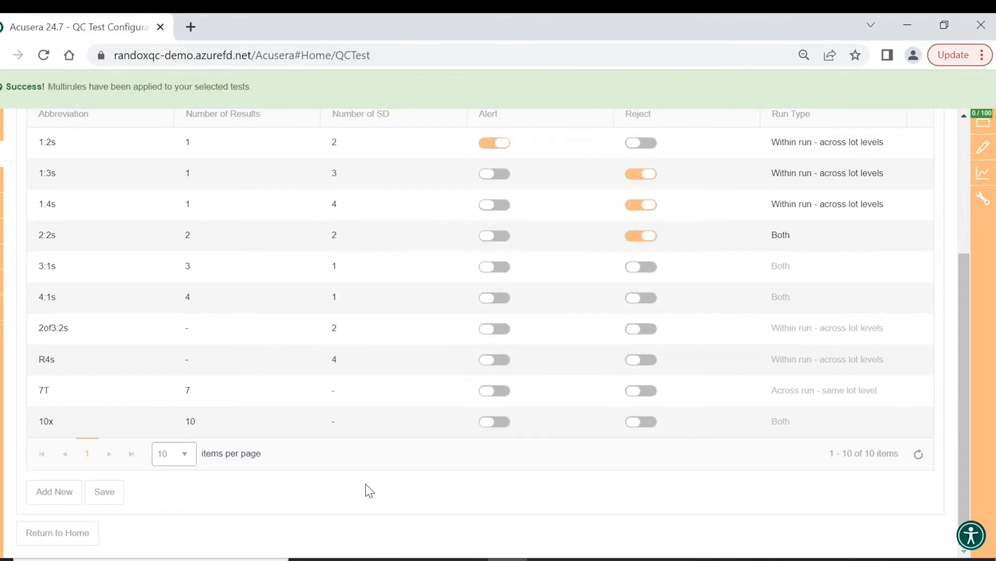
{"action": "left_click", "coordinate": [75, 534]}
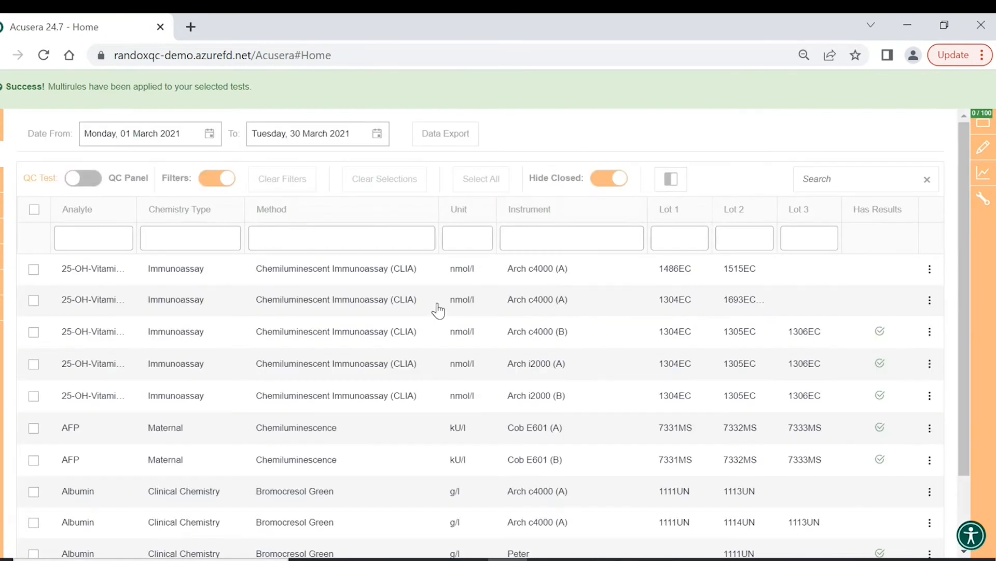
- Create a new QC panel named 'Adam demo', leaving the Instrument column unsorted
{"action": "scroll", "coordinate": [439, 311], "scroll_direction": "down", "scroll_amount": 2}
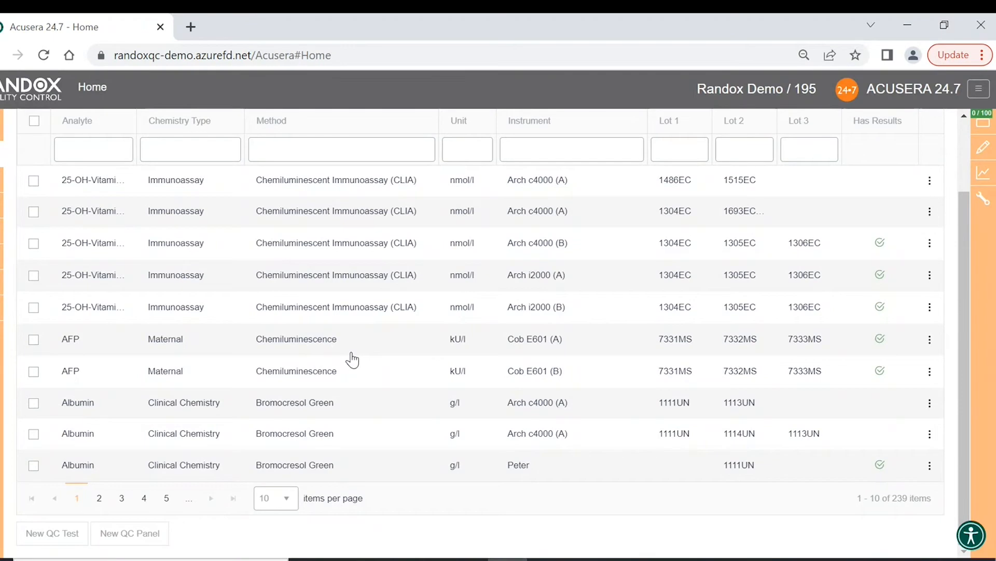
{"action": "left_click", "coordinate": [155, 543]}
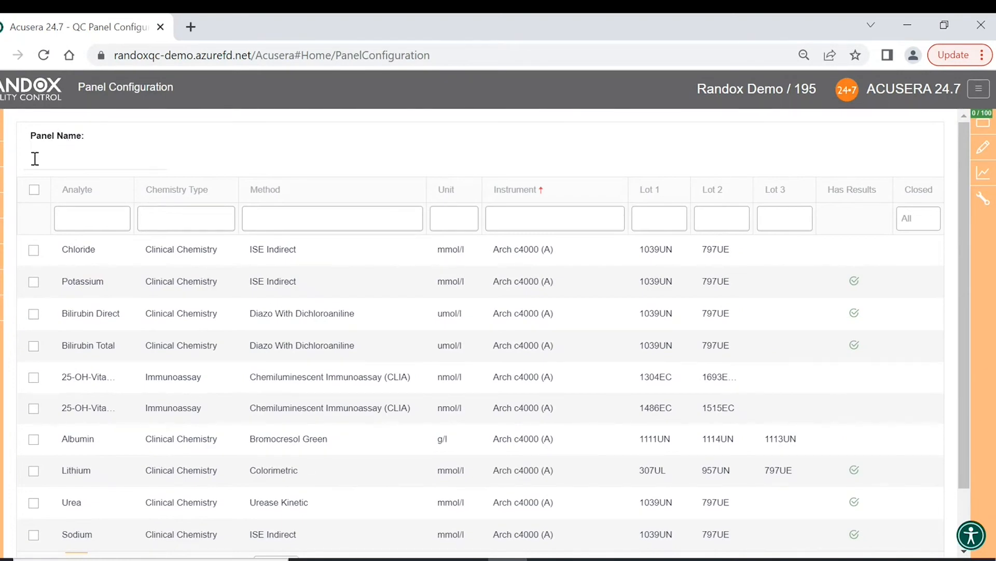
{"action": "left_click", "coordinate": [119, 156]}
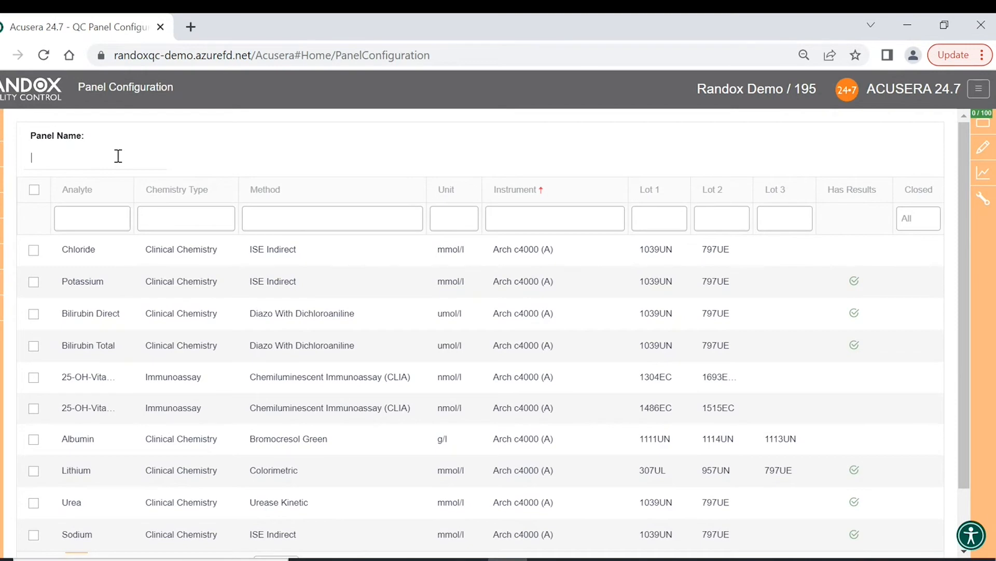
{"action": "type", "text": "dsit"}
{"action": "key", "text": "BackSpace"}
{"action": "key", "text": "BackSpace"}
{"action": "key", "text": "BackSpace"}
{"action": "type", "text": "Adam demo"}
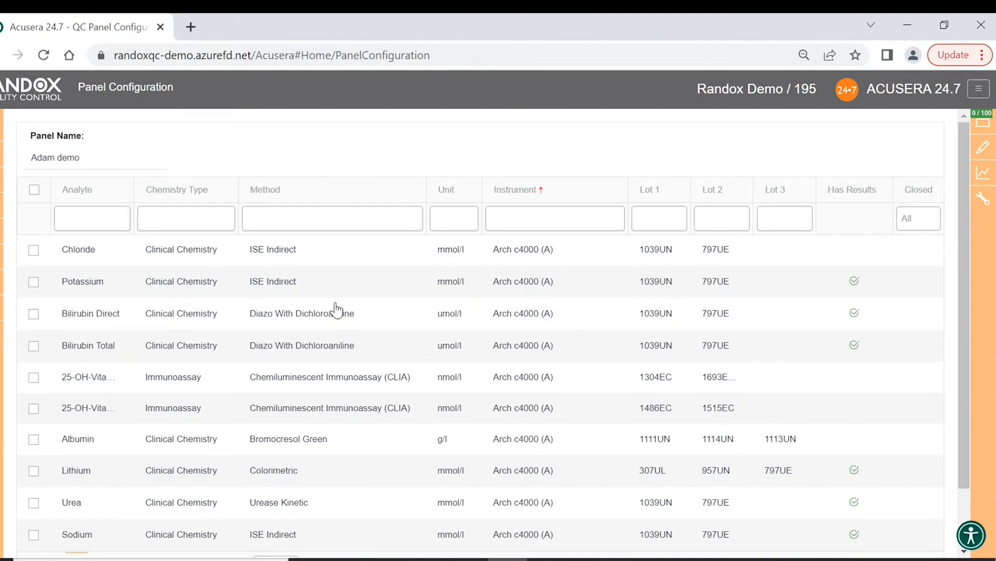
{"action": "left_click", "coordinate": [537, 193]}
{"action": "left_click", "coordinate": [538, 193]}
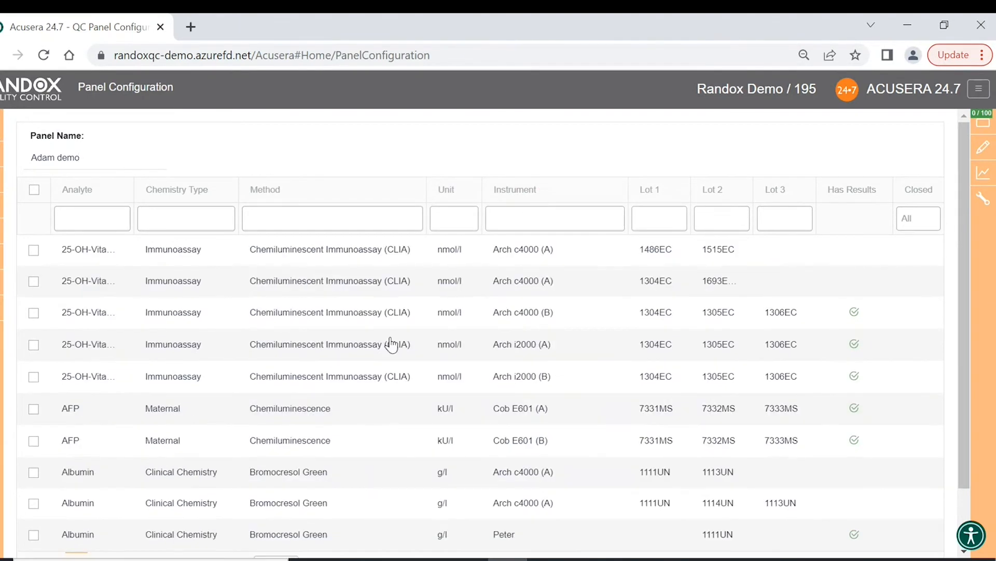
- Sort the tests by Chemistry Type with Blood Gas first, showing 20 per page
{"action": "left_click", "coordinate": [206, 194]}
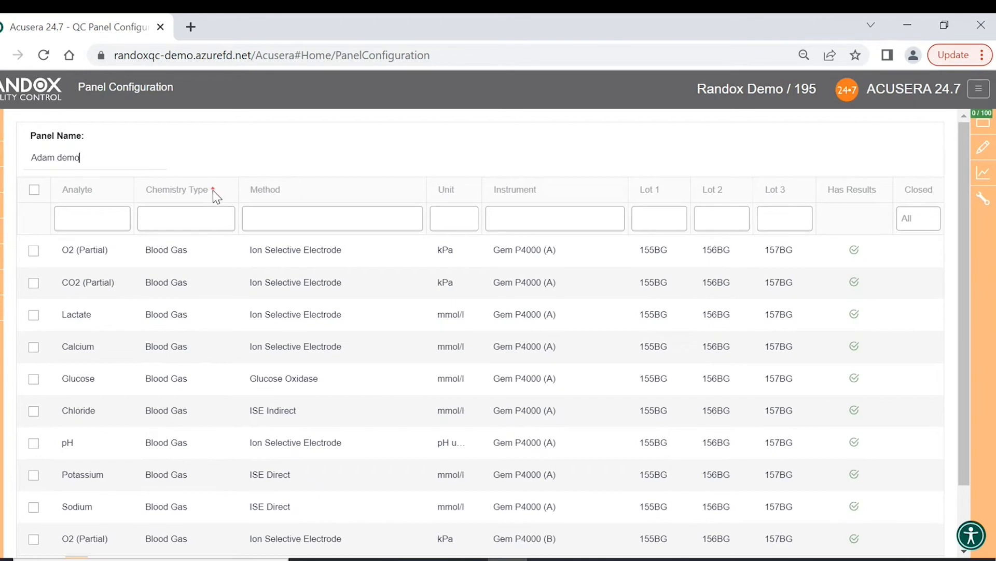
{"action": "left_click", "coordinate": [209, 190]}
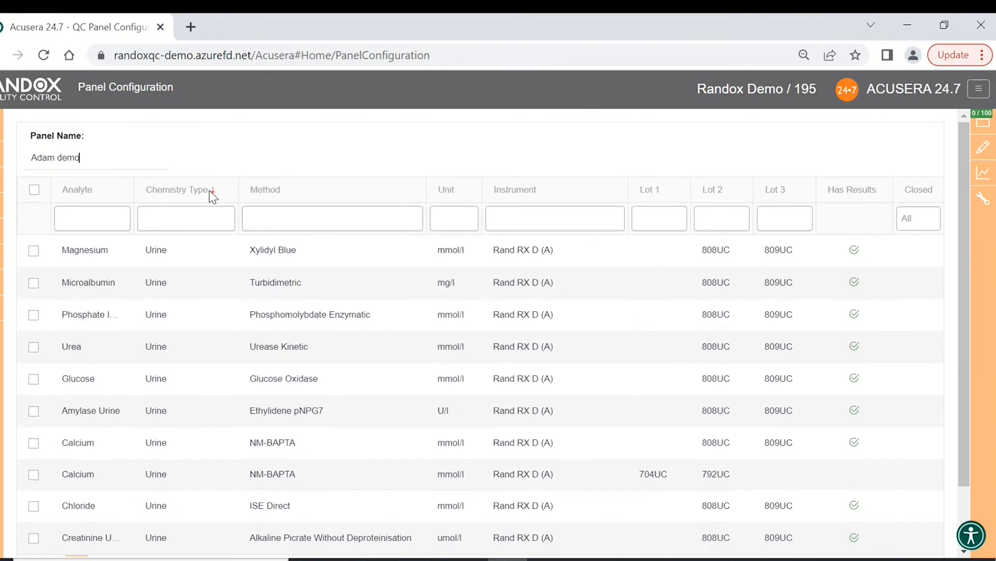
{"action": "left_click", "coordinate": [209, 190]}
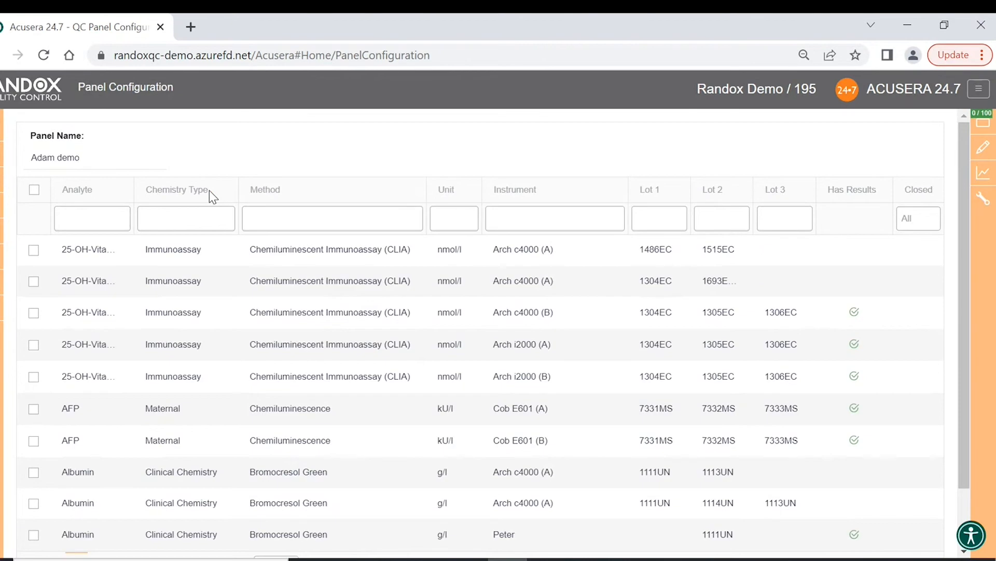
{"action": "left_click", "coordinate": [209, 190]}
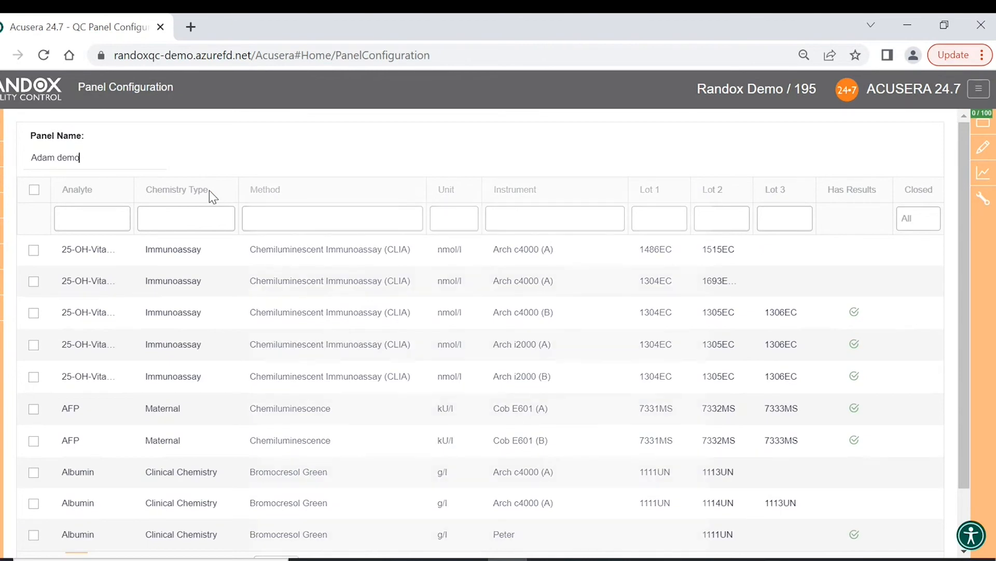
{"action": "scroll", "coordinate": [223, 262], "scroll_direction": "down", "scroll_amount": 2}
{"action": "left_click", "coordinate": [287, 499]}
{"action": "left_click", "coordinate": [283, 460]}
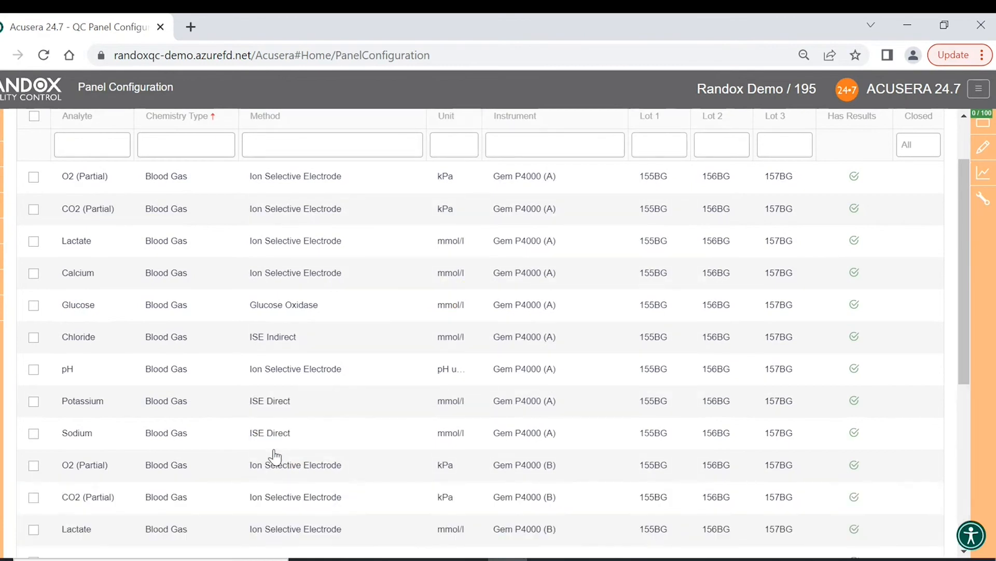
- Add all nine Gem P4000 (B) tests: Sodium, Potassium, pH, Chloride, Glucose, Calcium, Lactate, CO2, O2
{"action": "scroll", "coordinate": [202, 412], "scroll_direction": "down", "scroll_amount": 1}
{"action": "scroll", "coordinate": [203, 412], "scroll_direction": "down", "scroll_amount": 5}
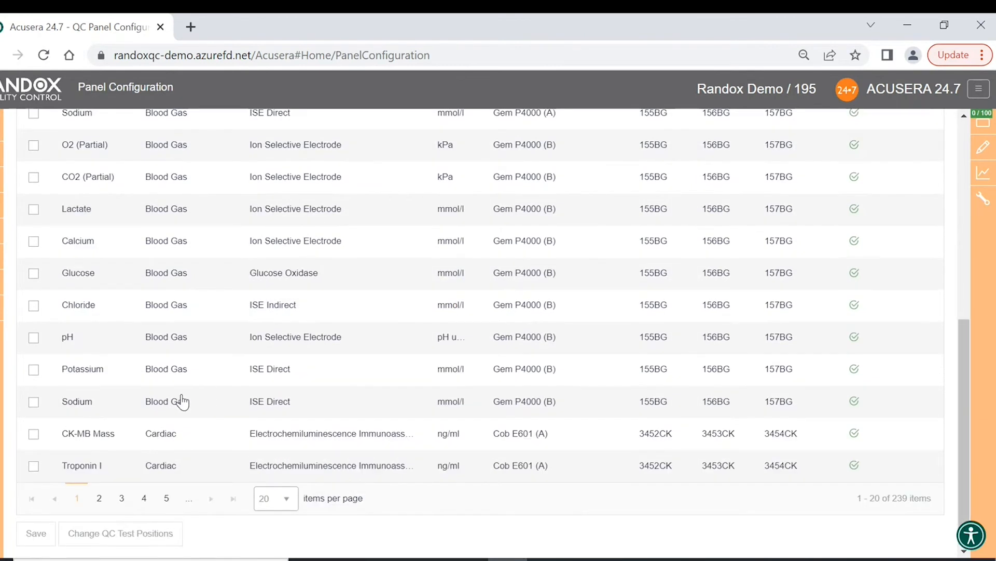
{"action": "left_click", "coordinate": [33, 401]}
{"action": "left_click", "coordinate": [33, 369]}
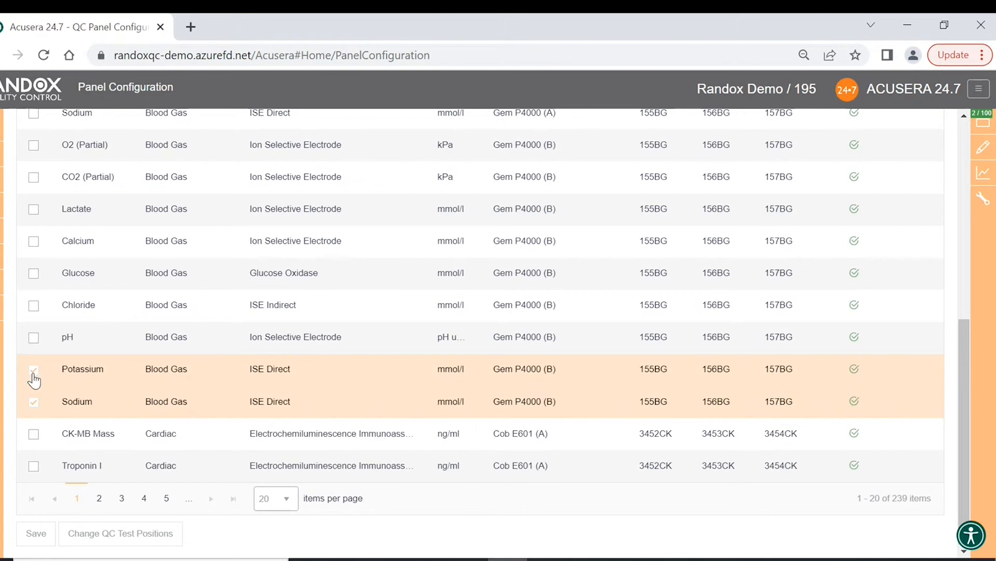
{"action": "left_click", "coordinate": [34, 337]}
{"action": "left_click", "coordinate": [34, 304]}
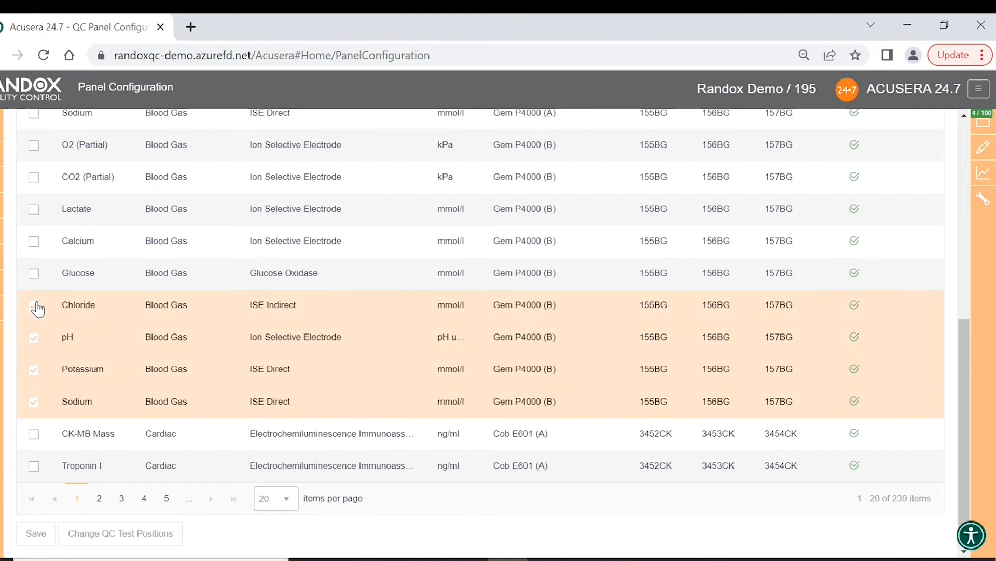
{"action": "left_click", "coordinate": [34, 272]}
{"action": "left_click", "coordinate": [33, 241]}
{"action": "left_click", "coordinate": [33, 210]}
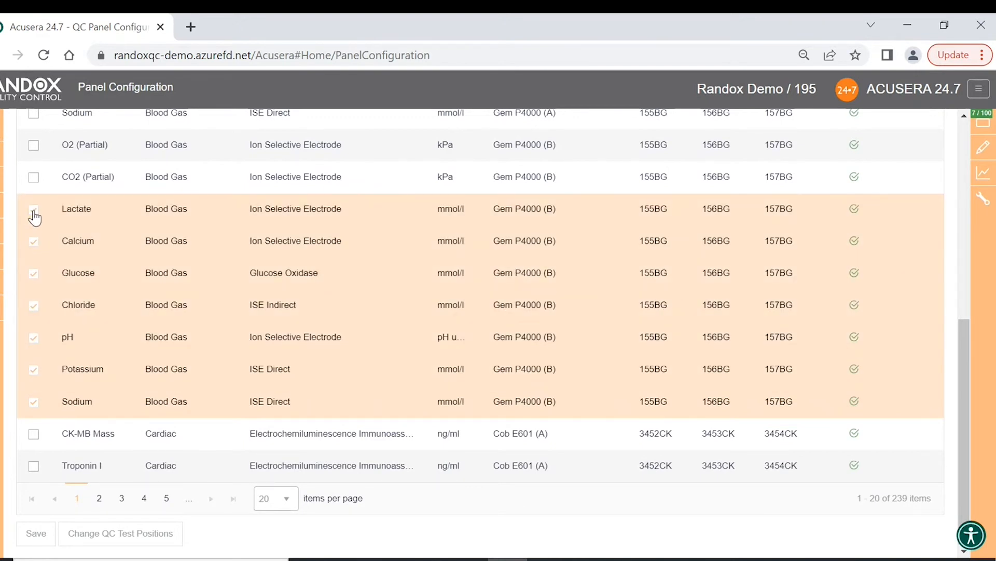
{"action": "left_click", "coordinate": [33, 177]}
{"action": "scroll", "coordinate": [33, 186], "scroll_direction": "up", "scroll_amount": 5}
{"action": "left_click", "coordinate": [34, 385]}
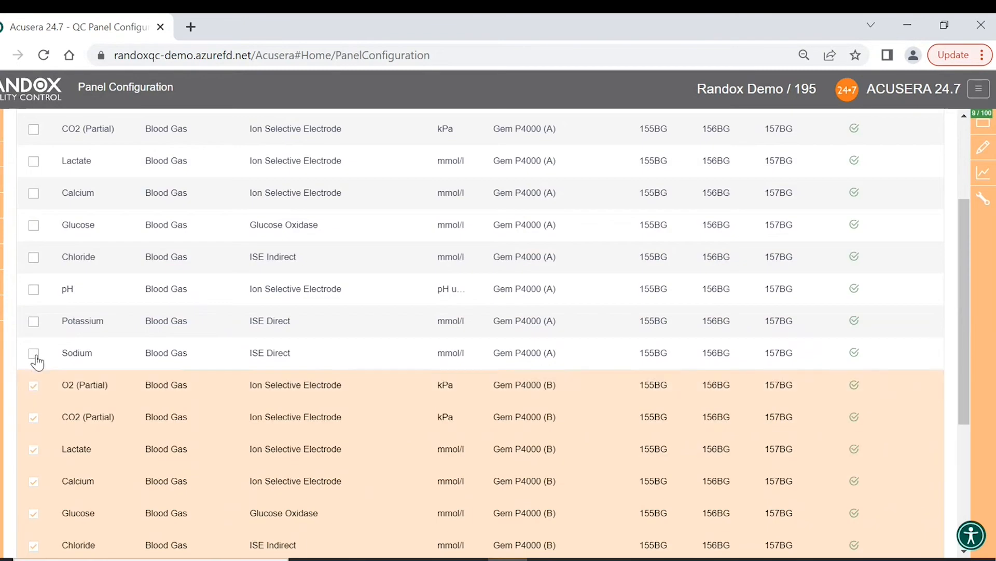
- Add all nine Gem P4000 (A) tests: Sodium, Potassium, pH, Chloride, Glucose, Calcium, Lactate, CO2, O2
{"action": "left_click", "coordinate": [33, 353]}
{"action": "left_click", "coordinate": [34, 321]}
{"action": "left_click", "coordinate": [34, 288]}
{"action": "left_click", "coordinate": [33, 257]}
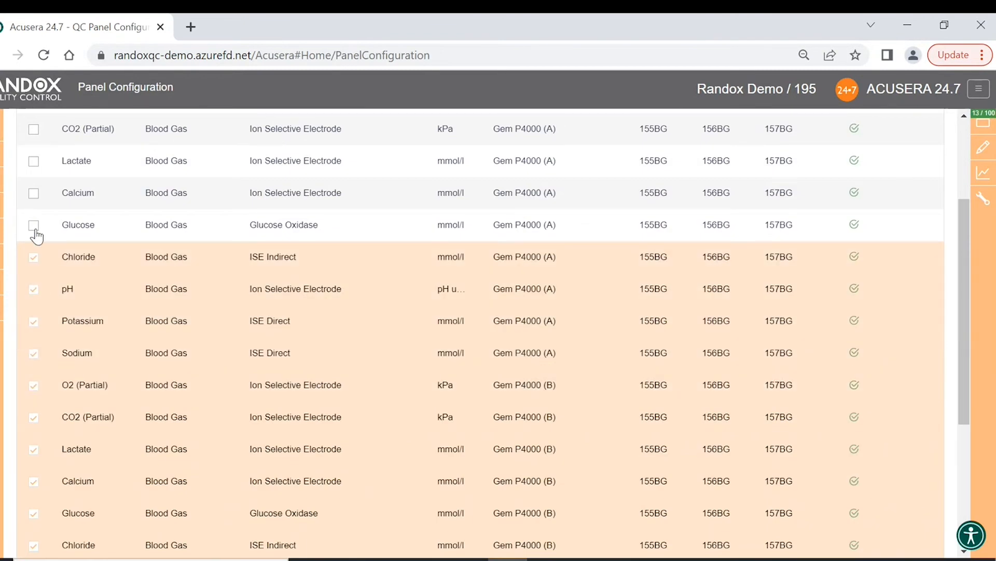
{"action": "left_click", "coordinate": [33, 225]}
{"action": "left_click", "coordinate": [33, 193]}
{"action": "scroll", "coordinate": [30, 200], "scroll_direction": "up", "scroll_amount": 3}
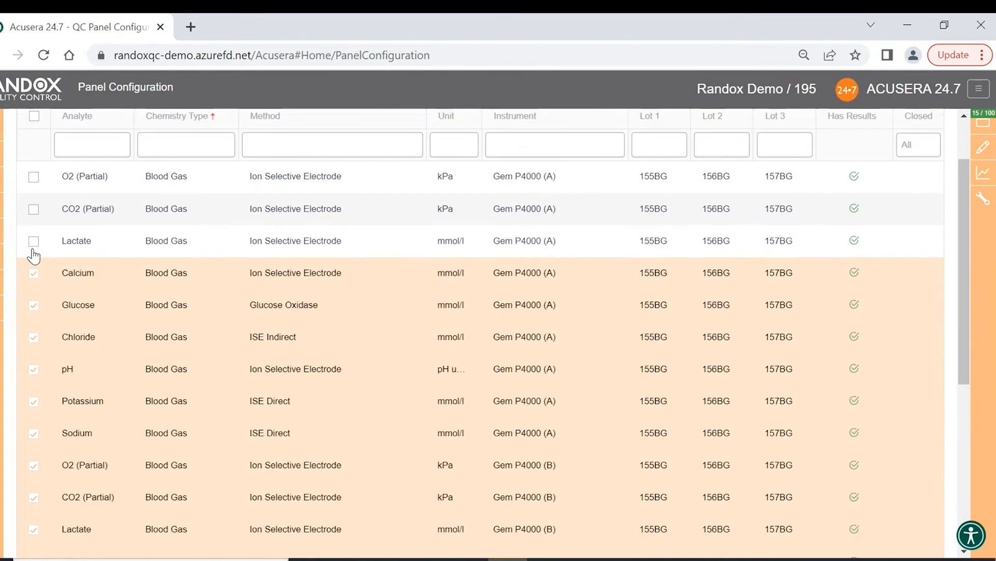
{"action": "left_click", "coordinate": [33, 243]}
{"action": "left_click", "coordinate": [34, 209]}
{"action": "left_click", "coordinate": [33, 177]}
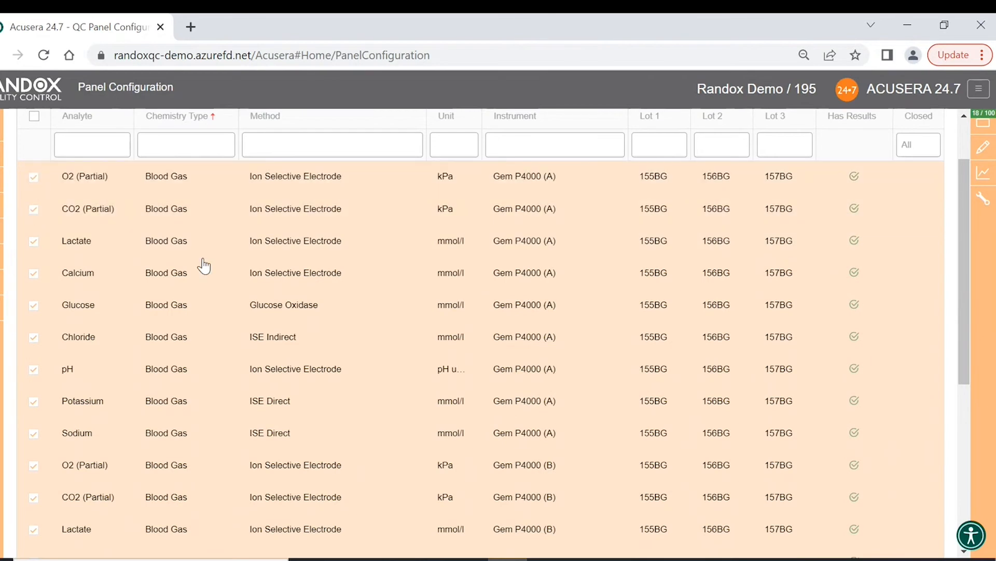
{"action": "scroll", "coordinate": [234, 312], "scroll_direction": "up", "scroll_amount": 2}
{"action": "scroll", "coordinate": [260, 363], "scroll_direction": "down", "scroll_amount": 8}
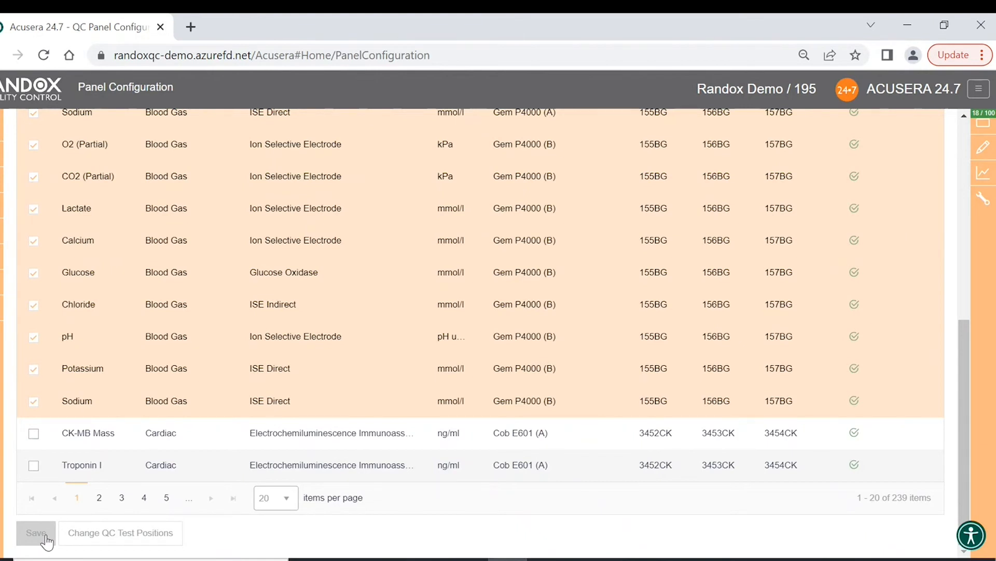
- Reorder the panel so Lactate (B), Glucose (B) and Glucose (A) come first, update, and go Home
{"action": "left_click", "coordinate": [138, 539]}
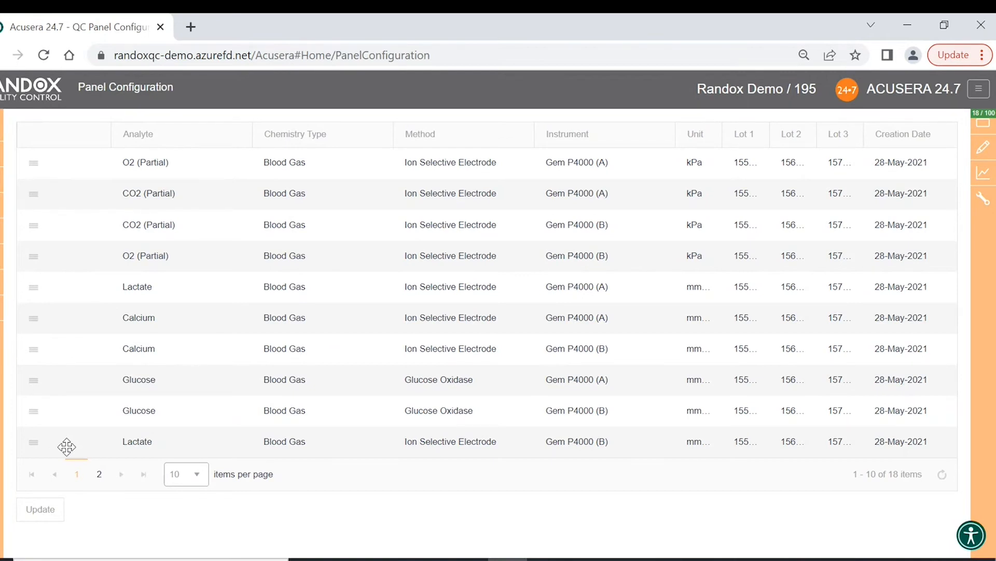
{"action": "left_click_drag", "start_coordinate": [66, 446], "coordinate": [71, 162]}
{"action": "left_click_drag", "start_coordinate": [87, 201], "coordinate": [93, 156]}
{"action": "left_click_drag", "start_coordinate": [93, 441], "coordinate": [98, 176]}
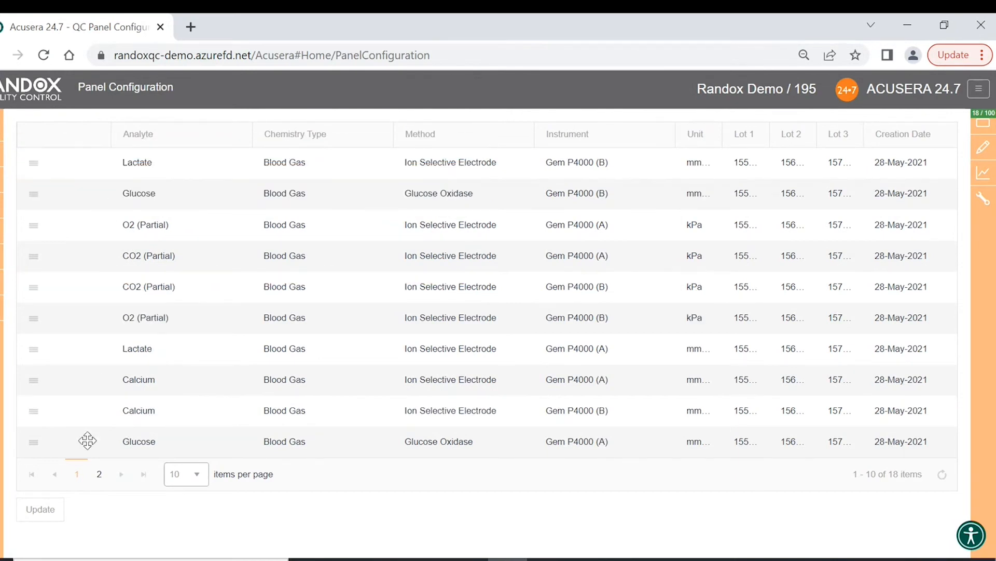
{"action": "left_click_drag", "start_coordinate": [86, 433], "coordinate": [81, 209]}
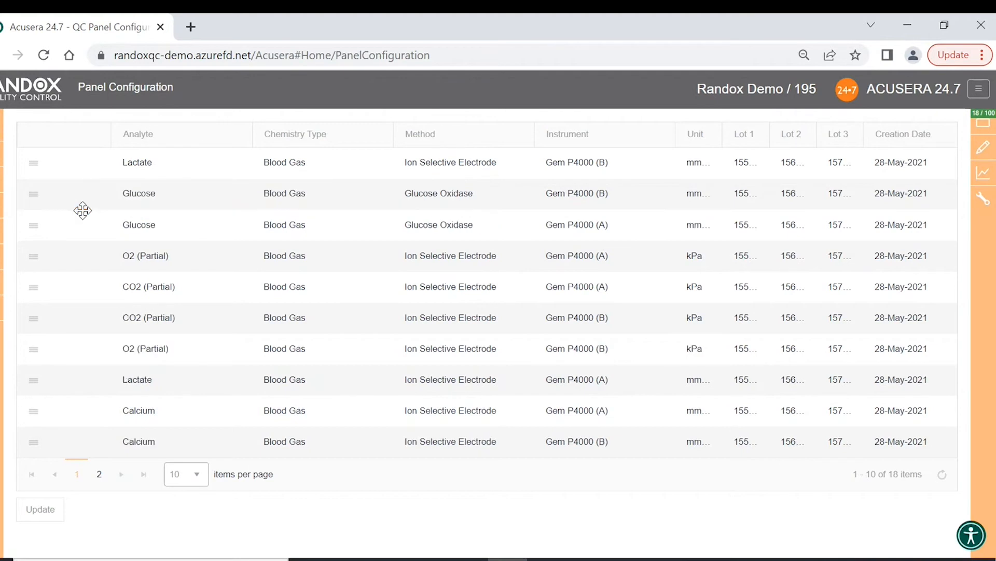
{"action": "left_click", "coordinate": [38, 511]}
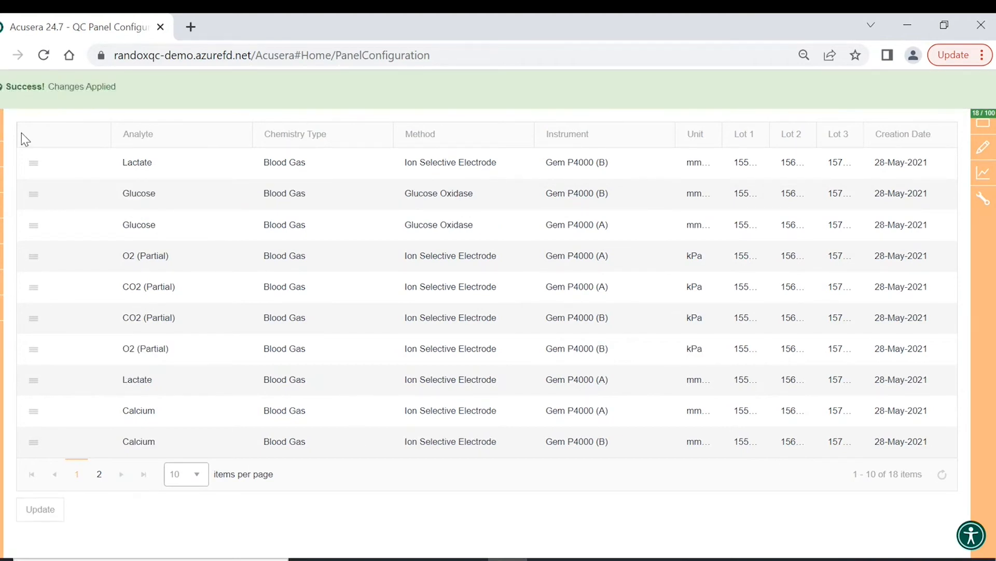
{"action": "left_click", "coordinate": [1, 165]}
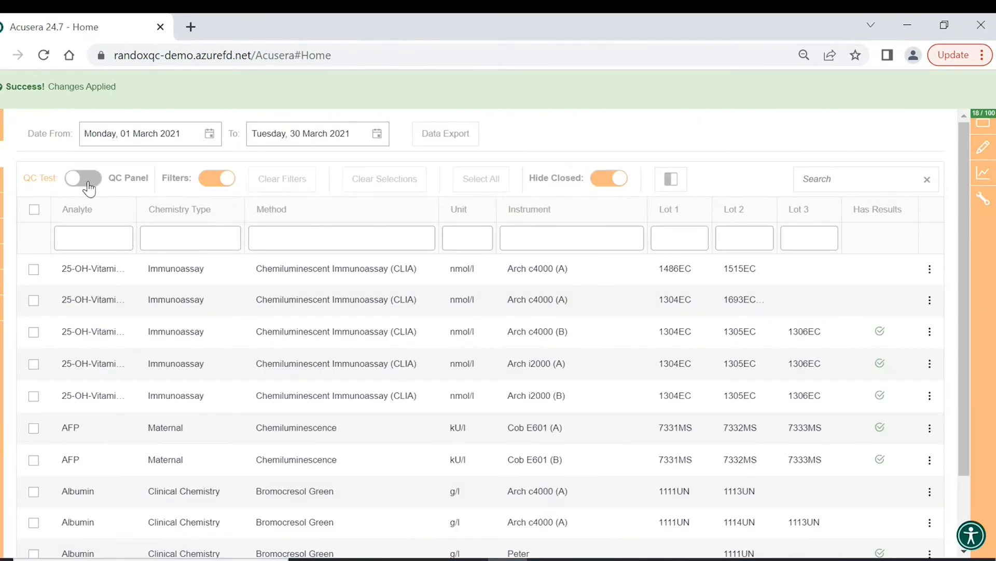
{"action": "left_click", "coordinate": [89, 185]}
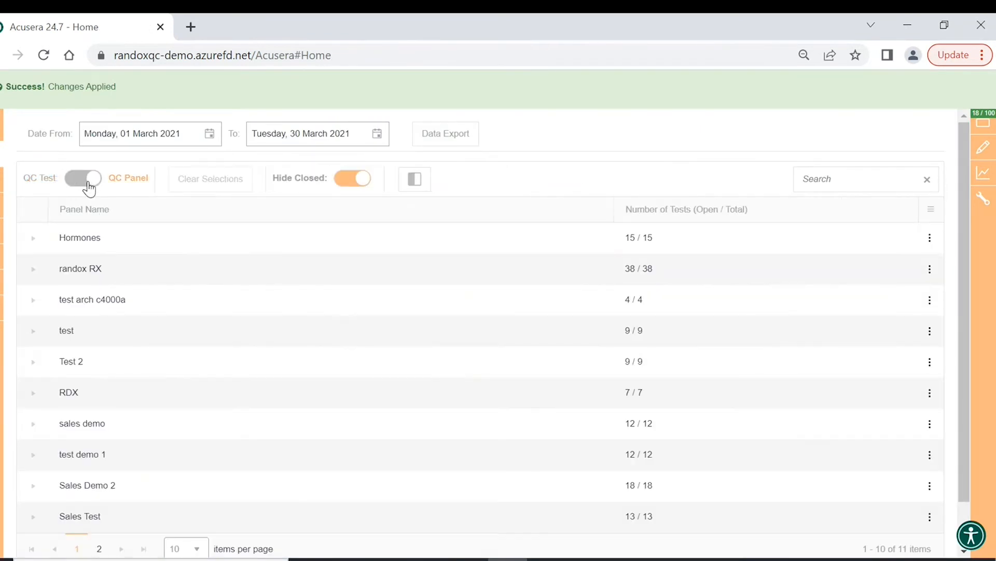
{"action": "scroll", "coordinate": [167, 245], "scroll_direction": "down", "scroll_amount": 1}
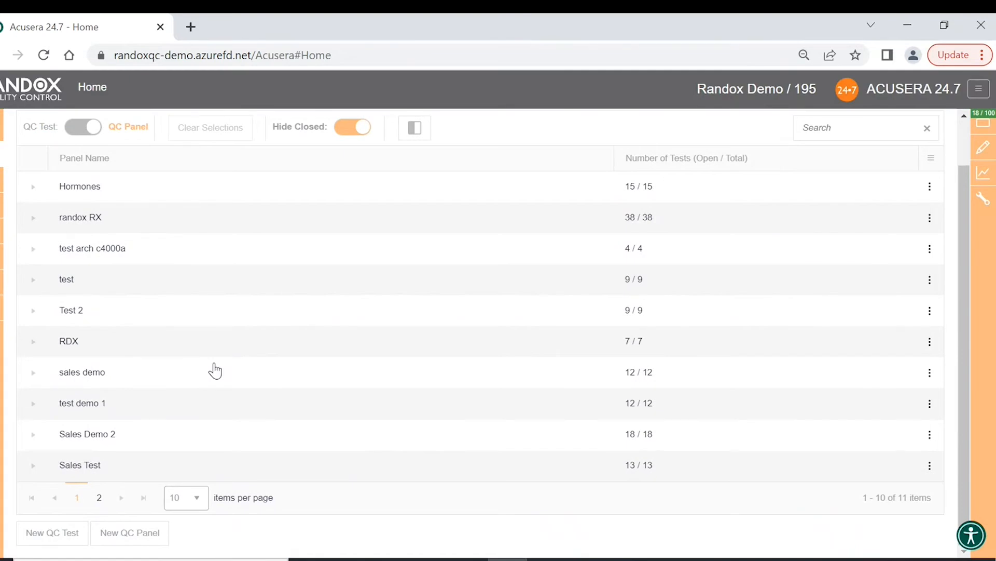
{"action": "left_click", "coordinate": [192, 503]}
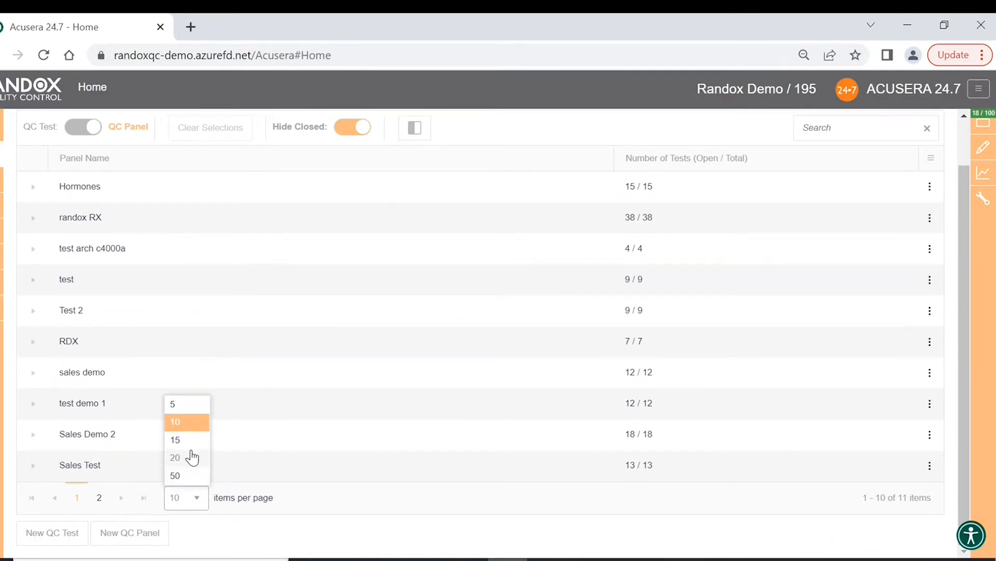
{"action": "left_click", "coordinate": [192, 457]}
{"action": "scroll", "coordinate": [172, 458], "scroll_direction": "down", "scroll_amount": 1}
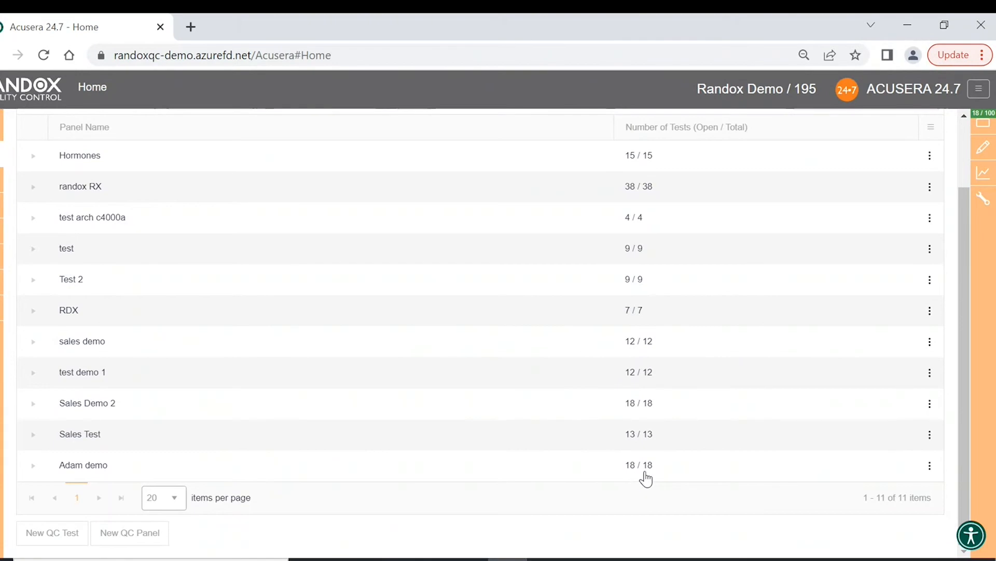
{"action": "left_click", "coordinate": [36, 466]}
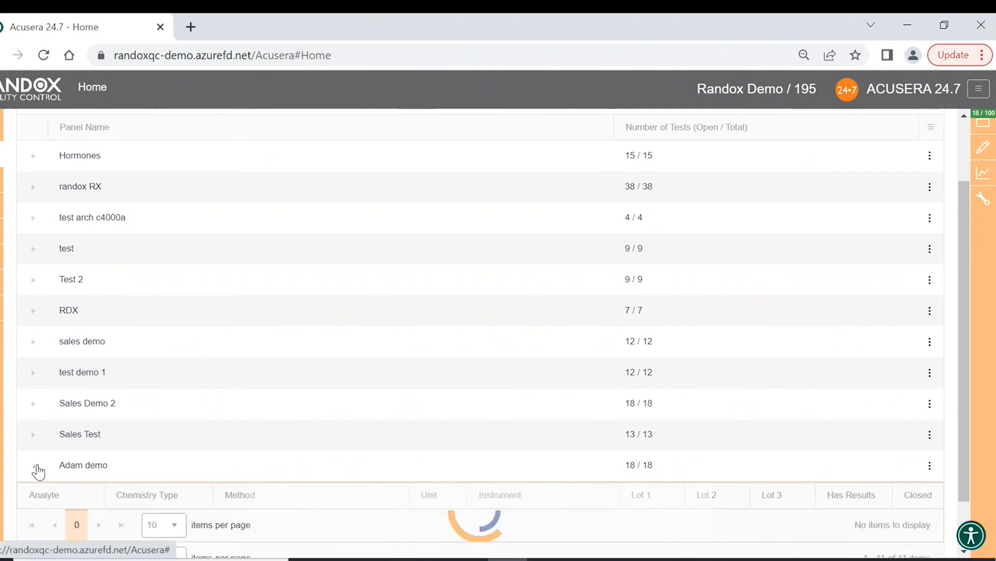
{"action": "scroll", "coordinate": [189, 452], "scroll_direction": "down", "scroll_amount": 3}
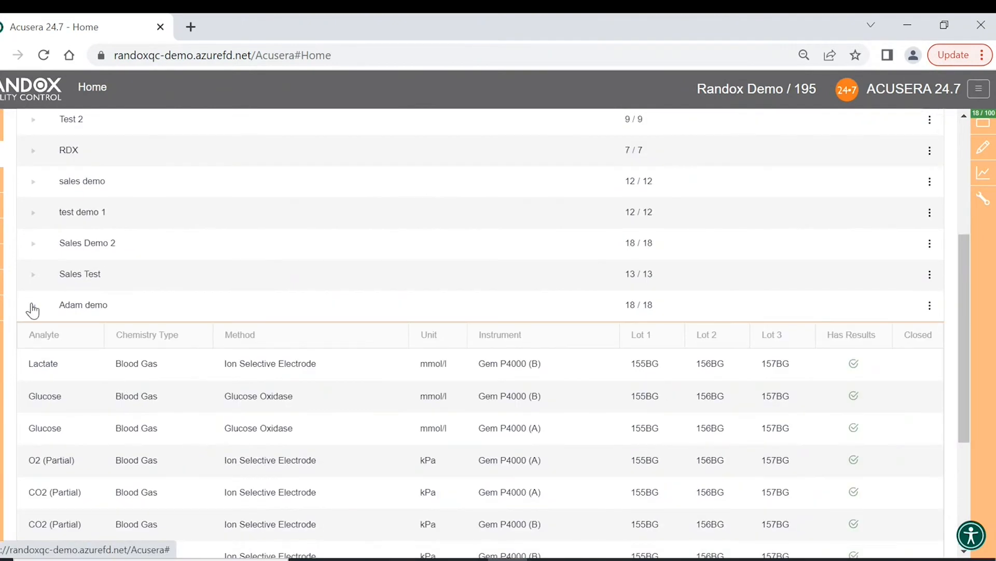
{"action": "scroll", "coordinate": [99, 358], "scroll_direction": "down", "scroll_amount": 3}
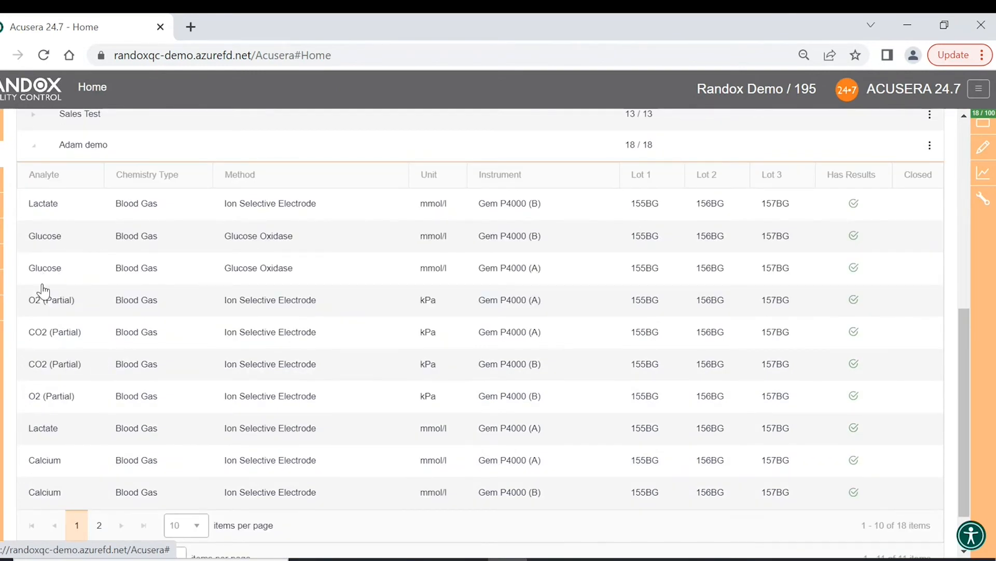
{"action": "scroll", "coordinate": [43, 290], "scroll_direction": "up", "scroll_amount": 8}
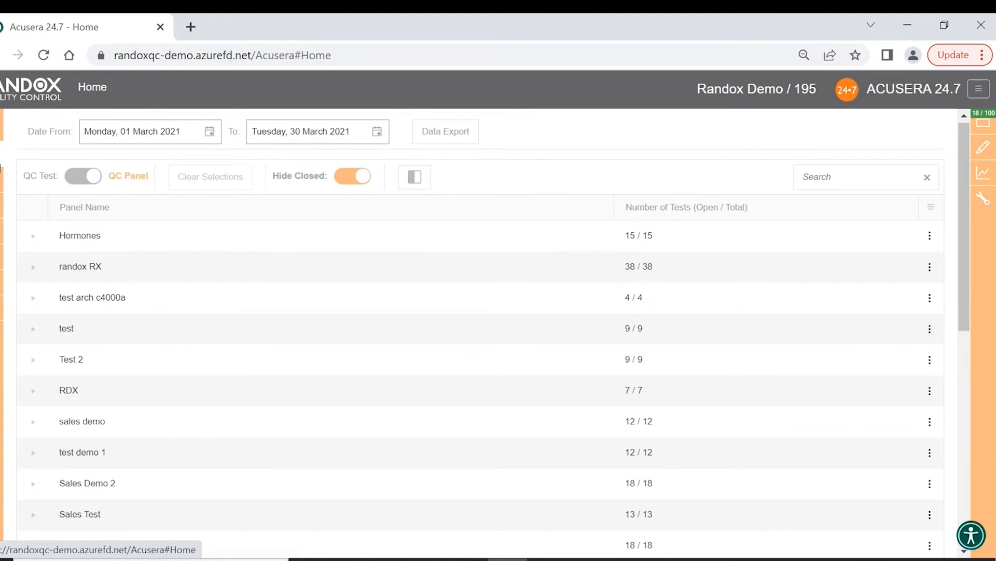
{"action": "left_click", "coordinate": [49, 175]}
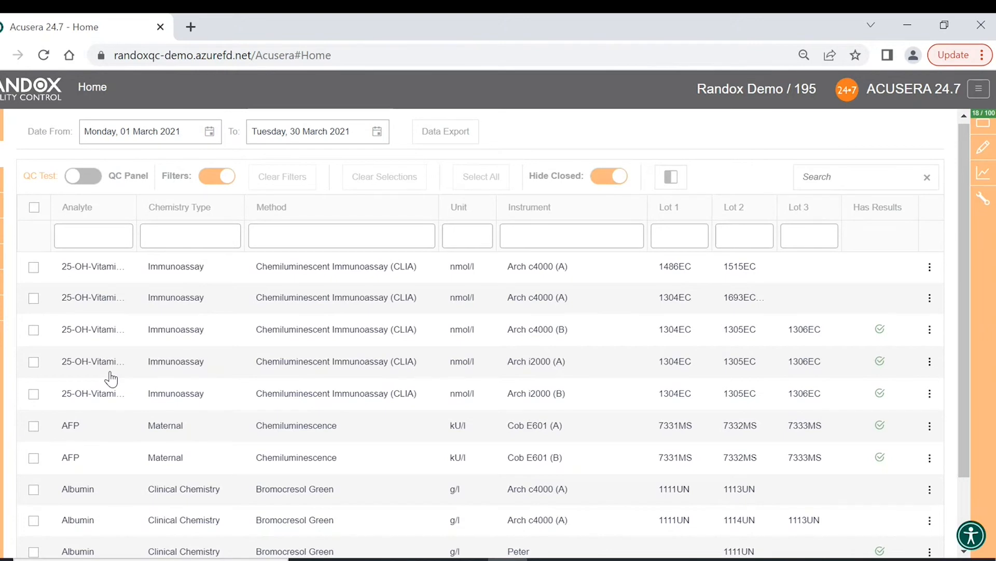
{"action": "mouse_move", "coordinate": [1, 258]}
{"action": "scroll", "coordinate": [337, 378], "scroll_direction": "down", "scroll_amount": 2}
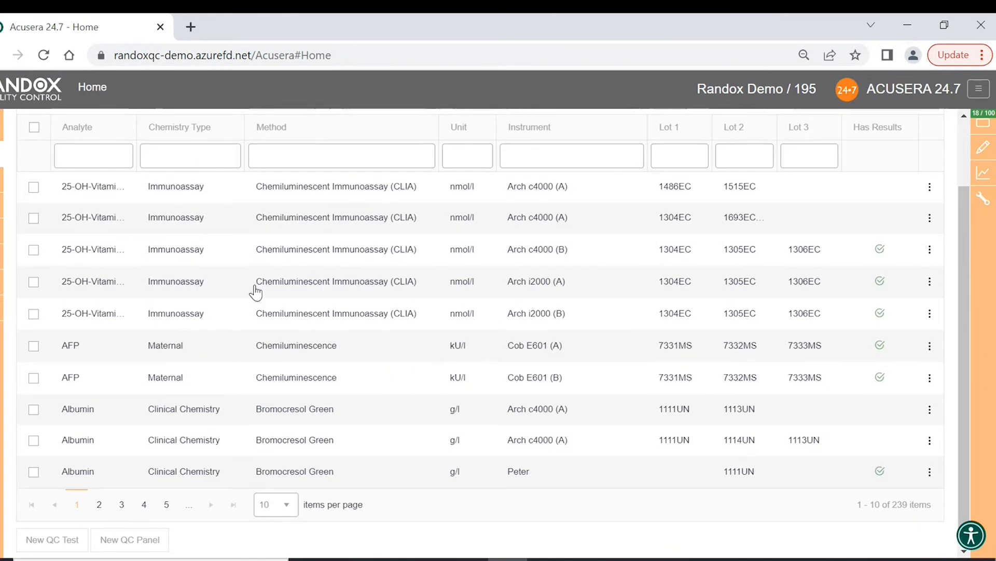
- Try the actions menu on the 25-OH vitamin Arch c4000 (B) test, then deselect it
{"action": "left_click", "coordinate": [33, 250]}
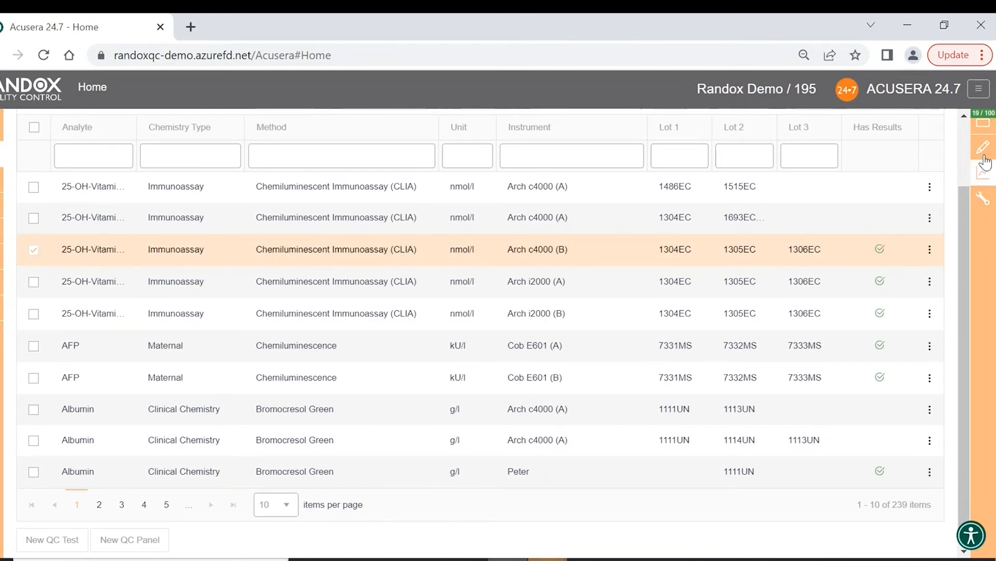
{"action": "mouse_move", "coordinate": [991, 150]}
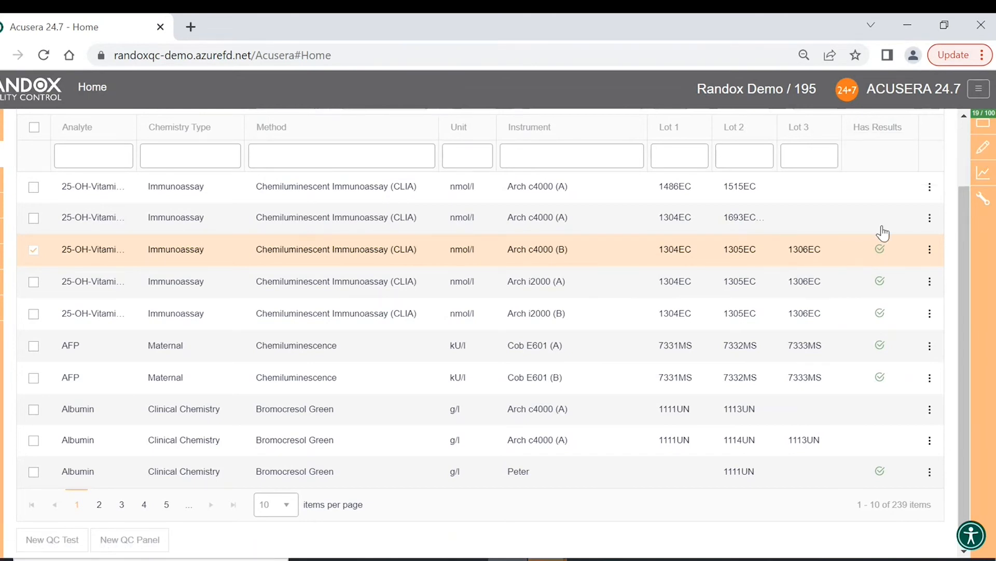
{"action": "left_click", "coordinate": [928, 188]}
{"action": "left_click", "coordinate": [930, 249]}
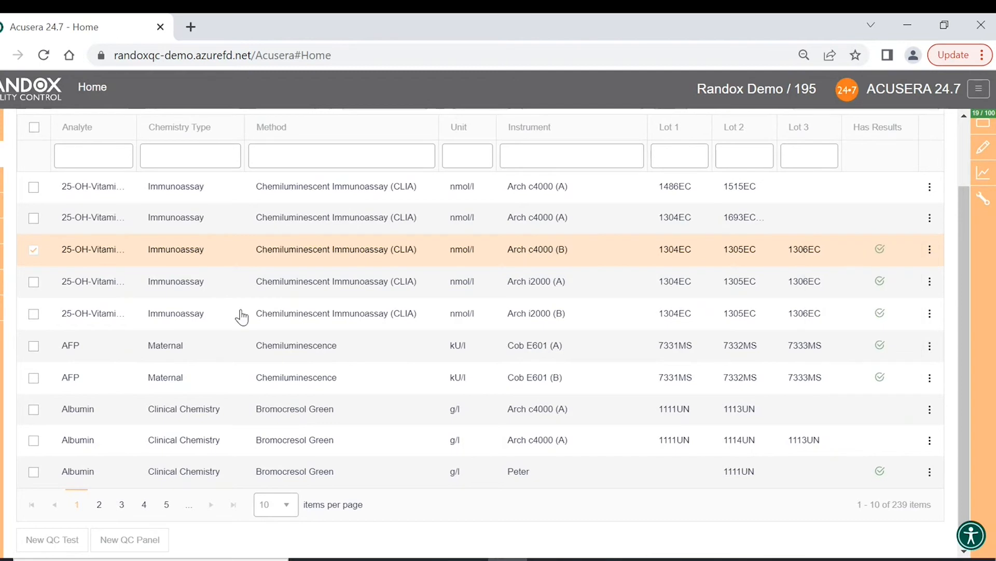
{"action": "left_click", "coordinate": [34, 251]}
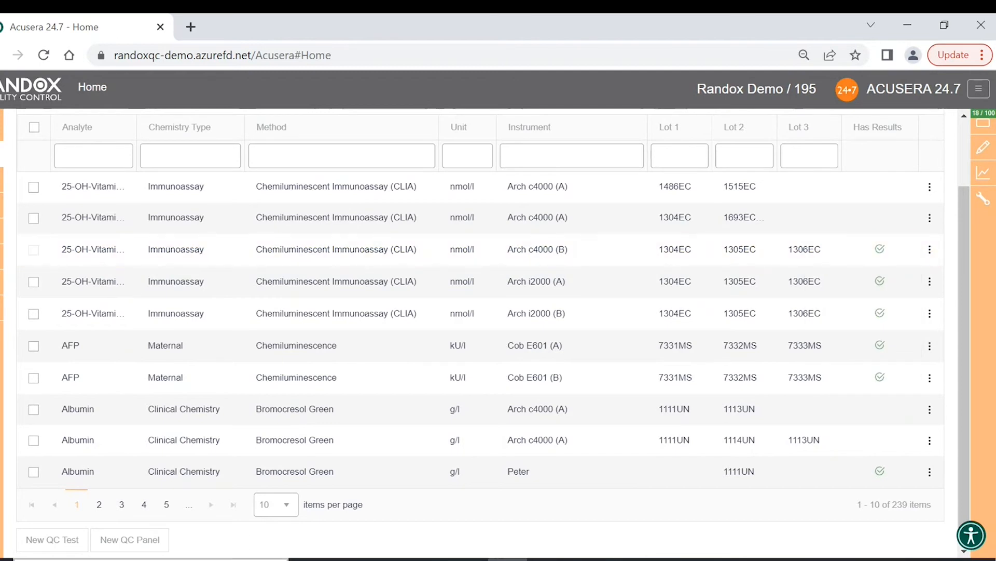
- At 15 rows per page, select Albumin Rand RX D (B), preview its Data Entry, and return Home
{"action": "left_click", "coordinate": [275, 504]}
{"action": "left_click", "coordinate": [281, 451]}
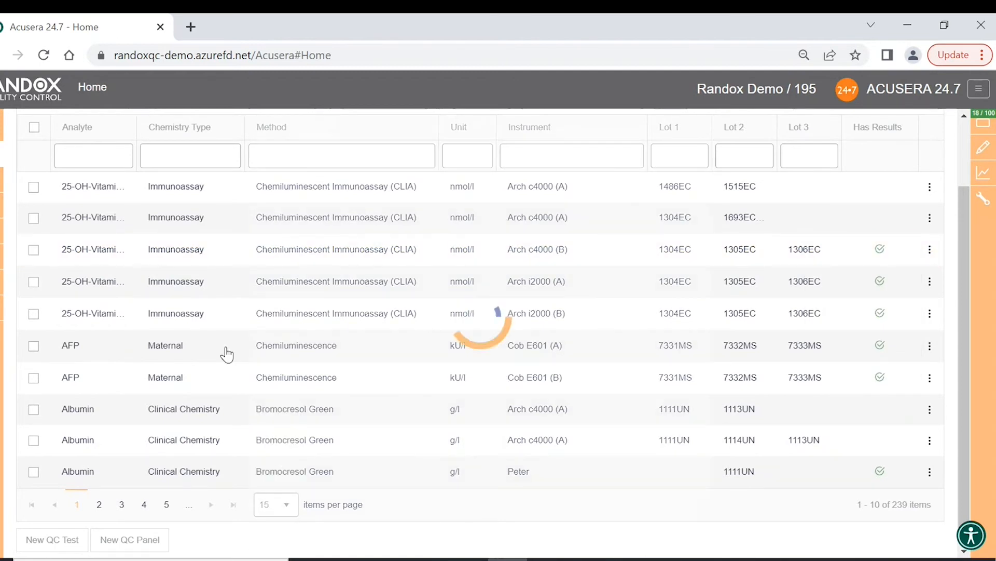
{"action": "scroll", "coordinate": [238, 340], "scroll_direction": "down", "scroll_amount": 3}
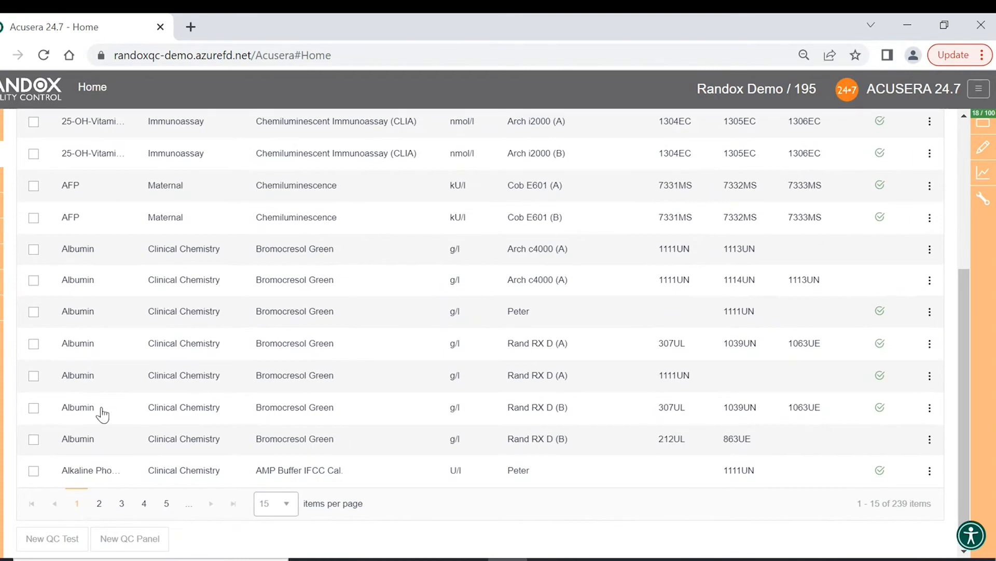
{"action": "left_click", "coordinate": [34, 408]}
{"action": "left_click", "coordinate": [930, 407]}
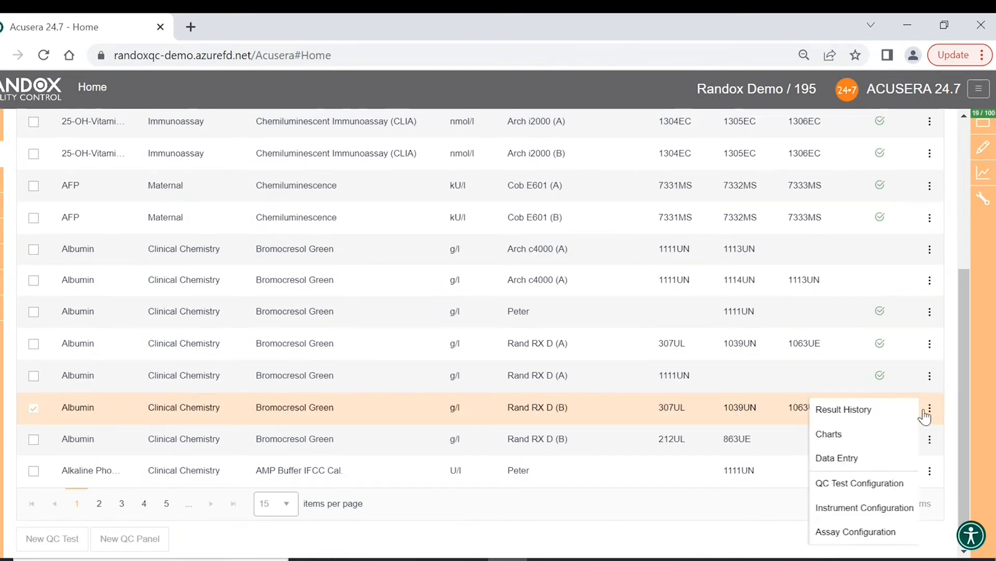
{"action": "left_click", "coordinate": [937, 410]}
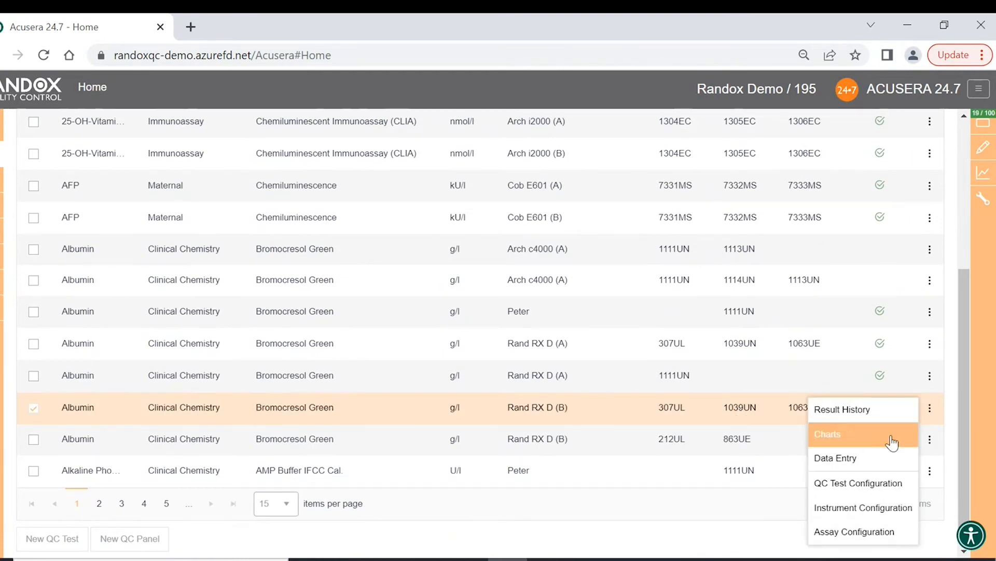
{"action": "left_click", "coordinate": [897, 459]}
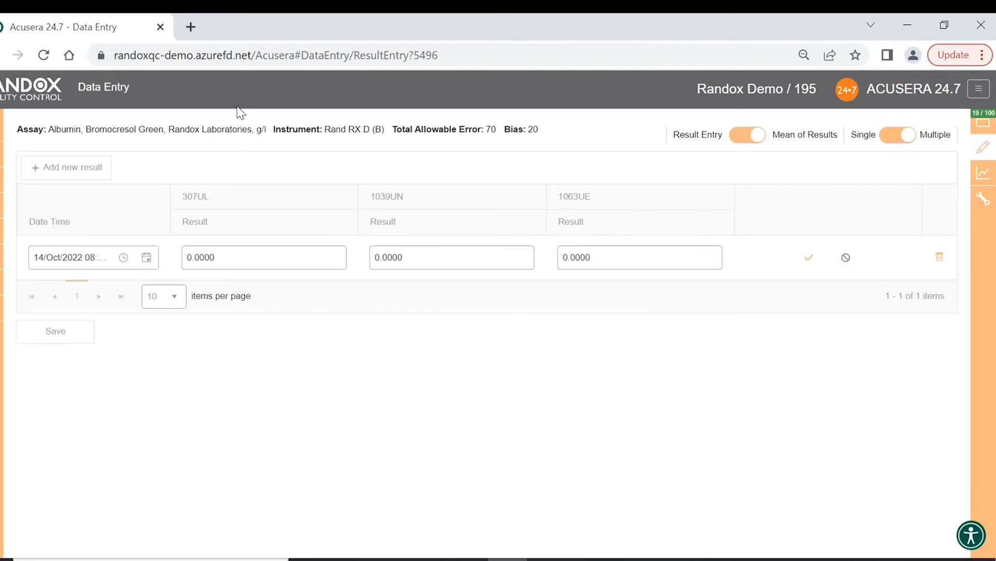
{"action": "left_click", "coordinate": [1, 154]}
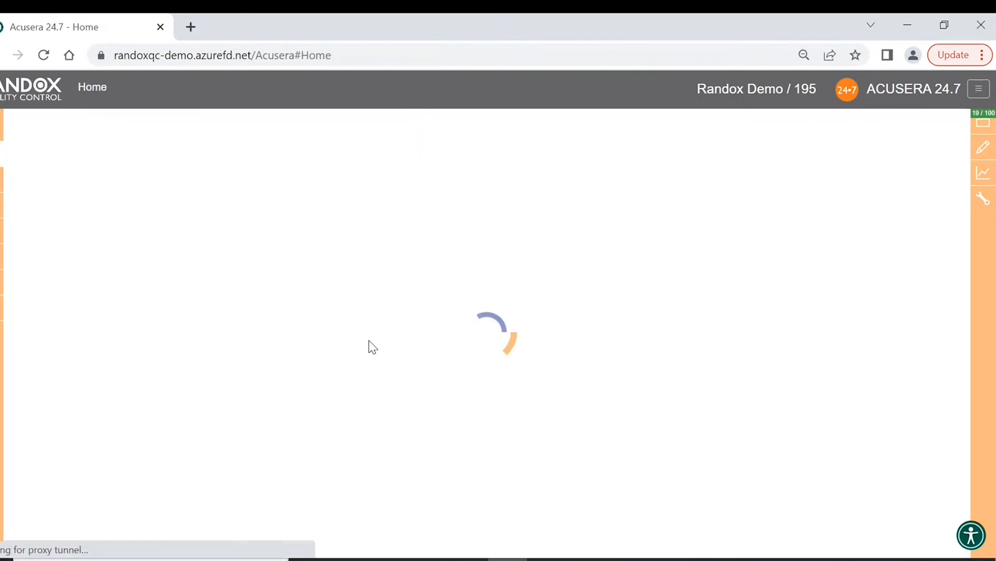
- At 20 rows per page, open Data Entry for the selected tests, then return Home
{"action": "scroll", "coordinate": [236, 378], "scroll_direction": "down", "scroll_amount": 1}
{"action": "scroll", "coordinate": [236, 377], "scroll_direction": "down", "scroll_amount": 2}
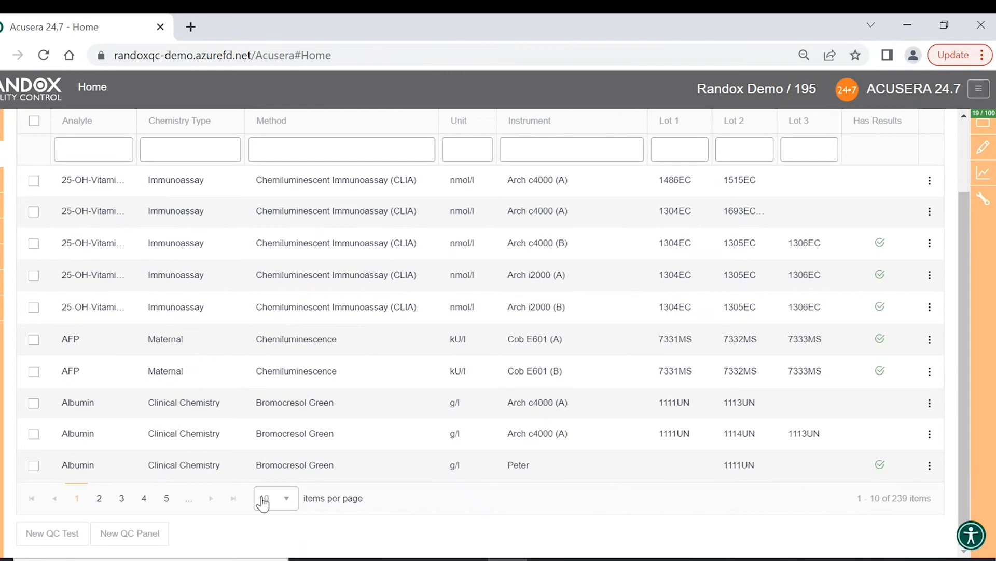
{"action": "left_click", "coordinate": [283, 499]}
{"action": "left_click", "coordinate": [275, 458]}
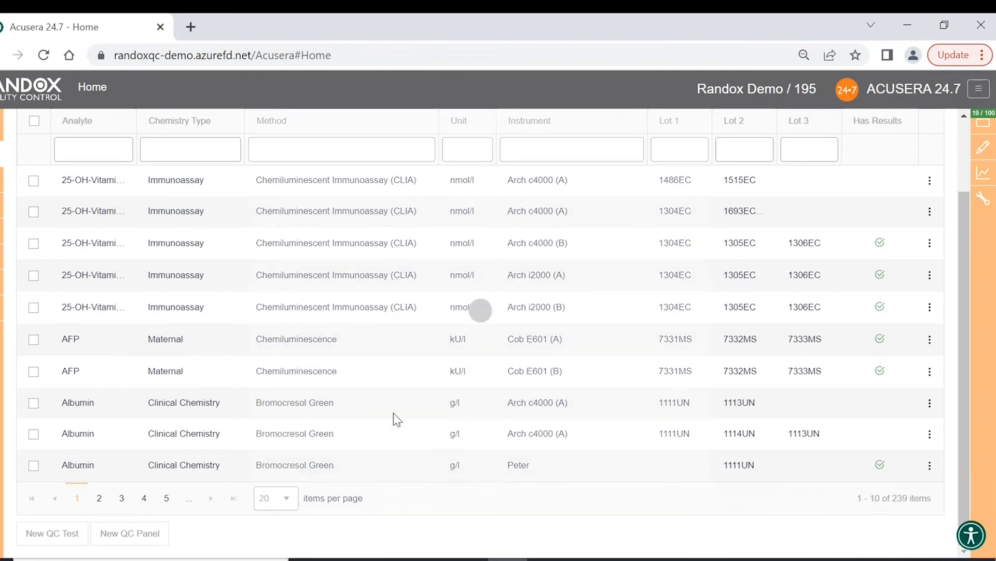
{"action": "scroll", "coordinate": [456, 400], "scroll_direction": "down", "scroll_amount": 3}
{"action": "scroll", "coordinate": [681, 346], "scroll_direction": "up", "scroll_amount": 1}
{"action": "mouse_move", "coordinate": [983, 147]}
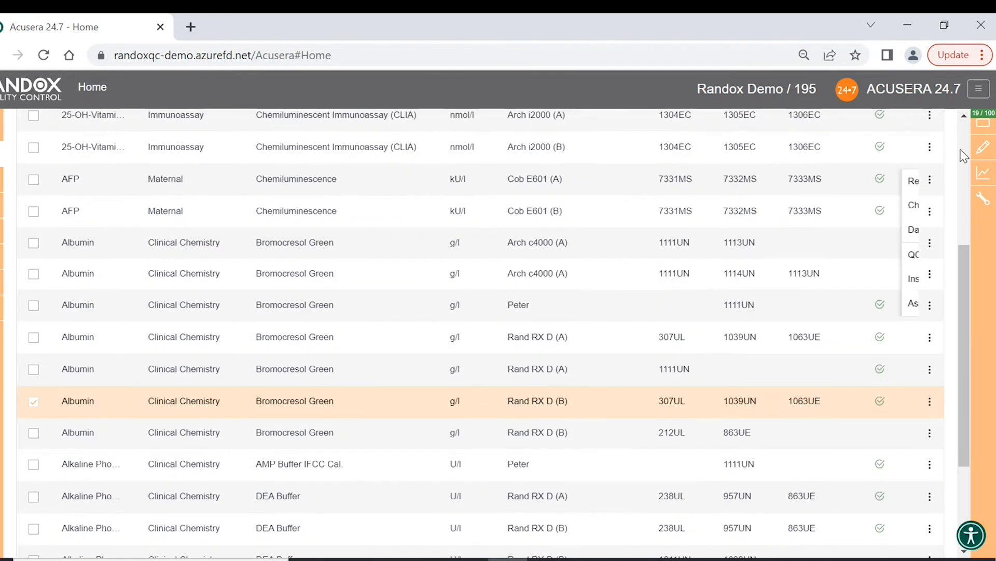
{"action": "left_click", "coordinate": [918, 171]}
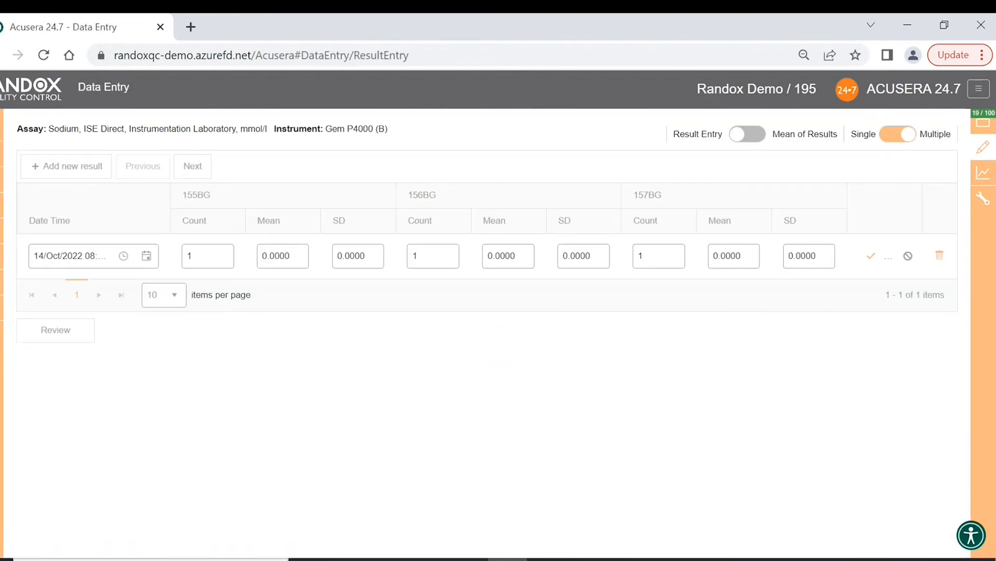
{"action": "left_click", "coordinate": [1, 154]}
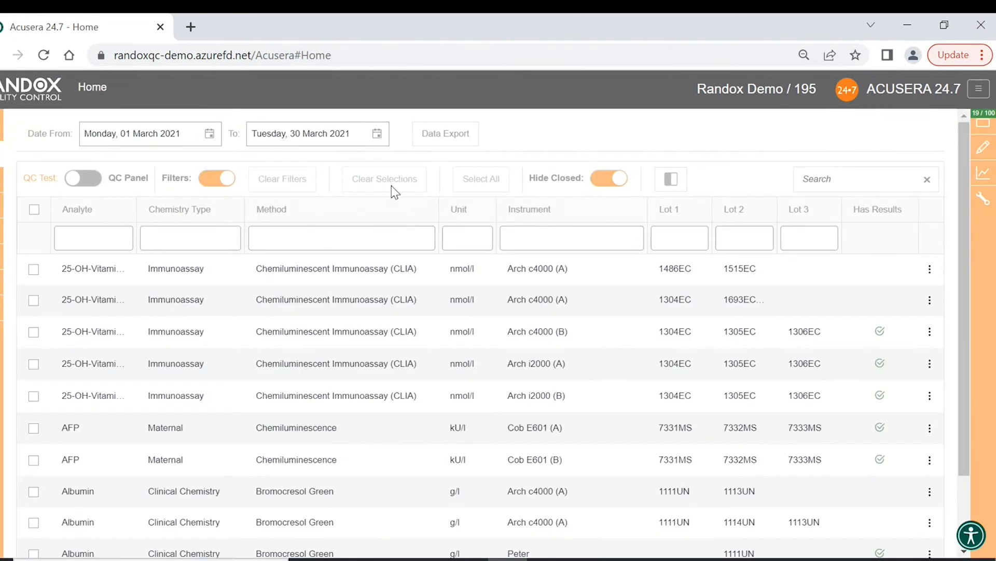
- Select the 25-OH vitamin Arch i2000 (B), AFP Cob E601 (A) and DEA Buffer Rand RX D (A) tests, showing 20 rows
{"action": "scroll", "coordinate": [400, 202], "scroll_direction": "down", "scroll_amount": 2}
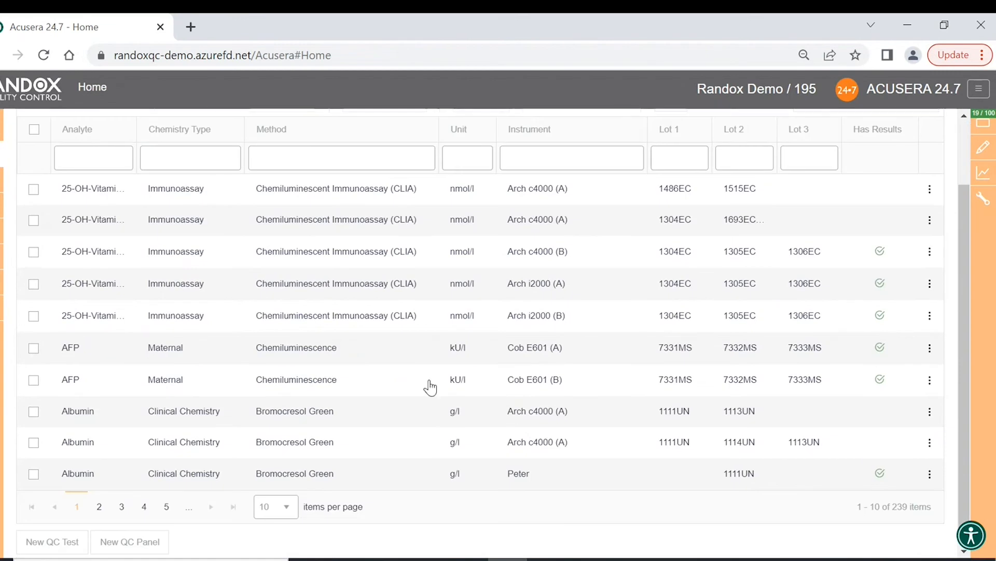
{"action": "scroll", "coordinate": [413, 381], "scroll_direction": "up", "scroll_amount": 2}
{"action": "scroll", "coordinate": [523, 271], "scroll_direction": "down", "scroll_amount": 2}
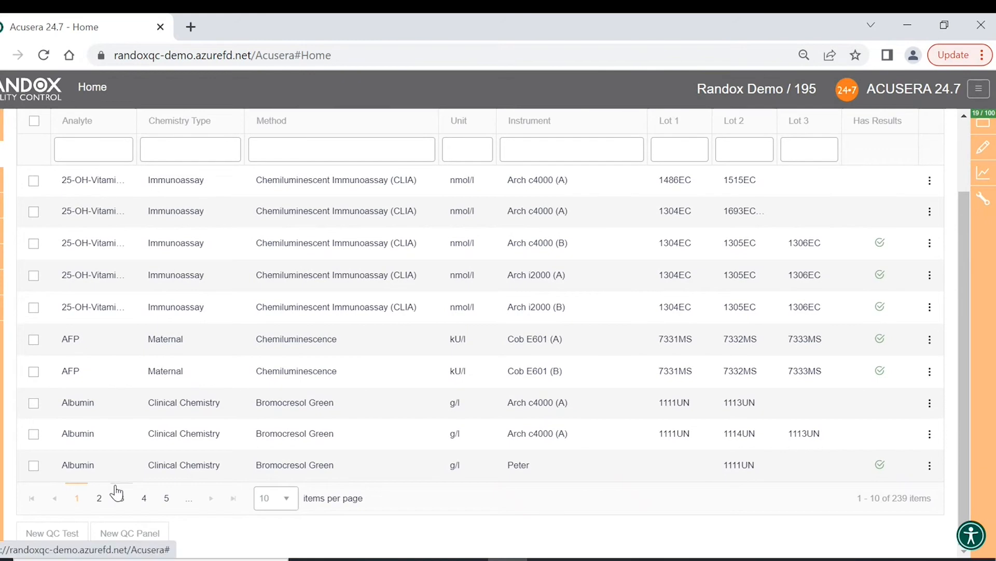
{"action": "left_click", "coordinate": [34, 308]}
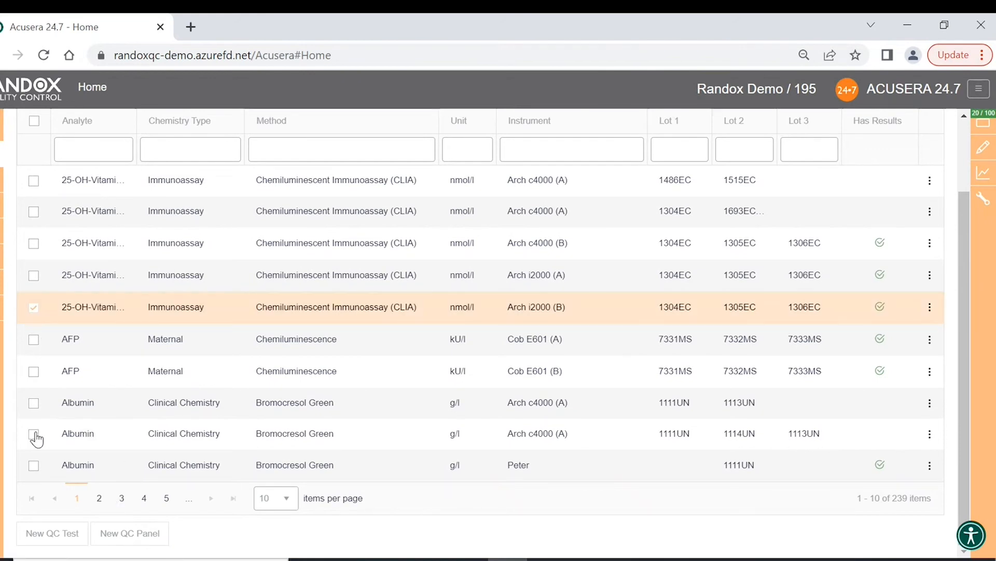
{"action": "left_click", "coordinate": [34, 340]}
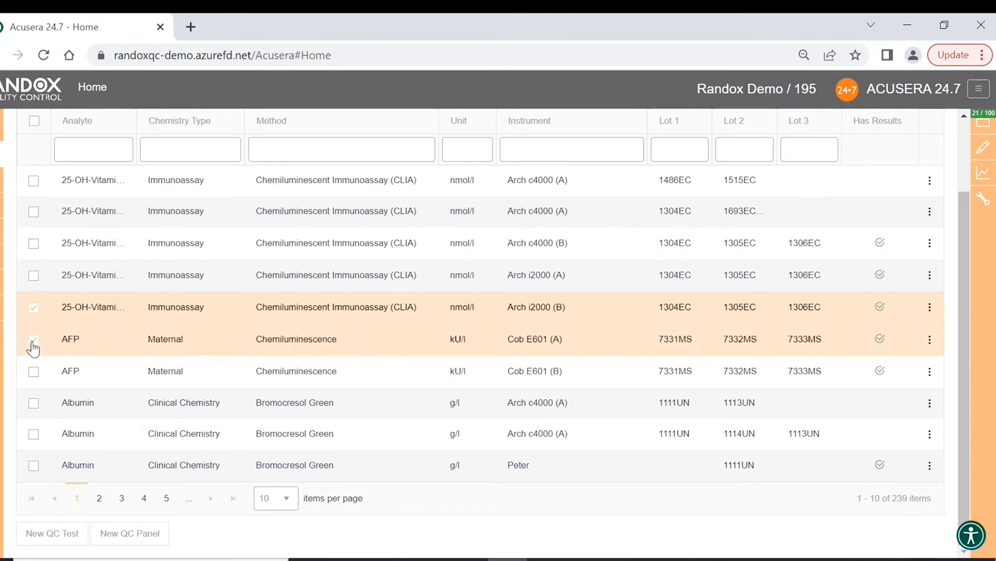
{"action": "left_click", "coordinate": [275, 498]}
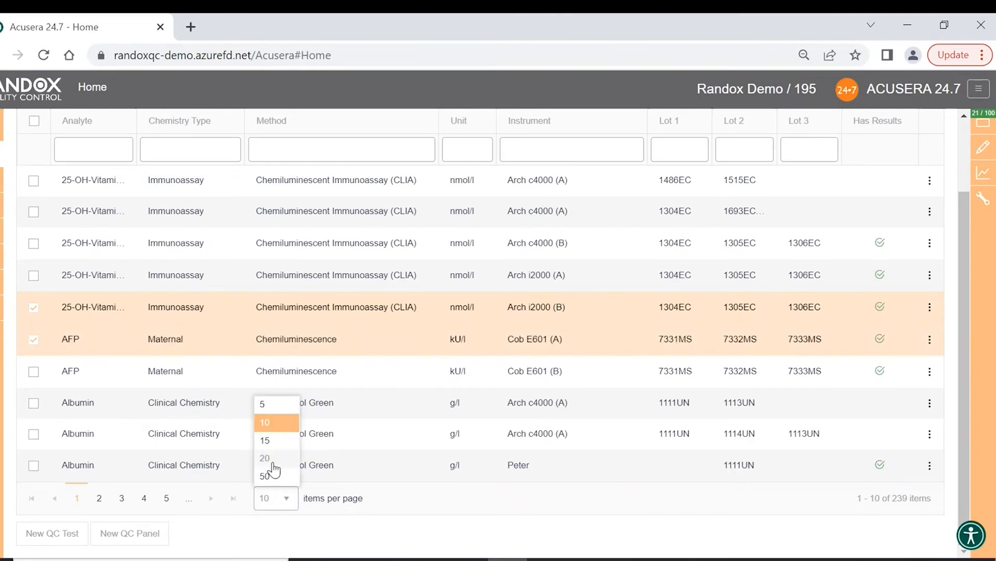
{"action": "left_click", "coordinate": [293, 456]}
{"action": "scroll", "coordinate": [438, 389], "scroll_direction": "down", "scroll_amount": 5}
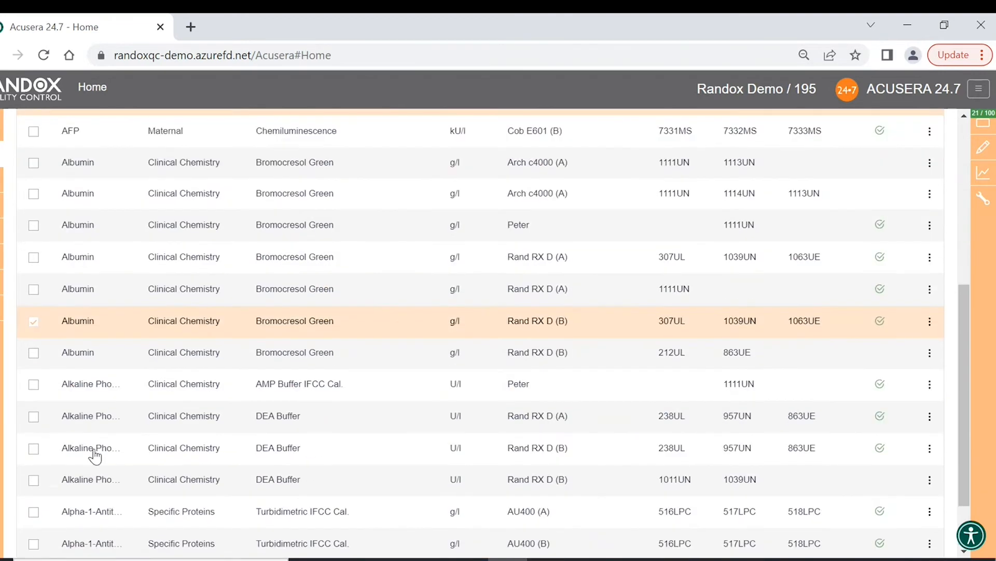
{"action": "left_click", "coordinate": [34, 418]}
{"action": "left_click", "coordinate": [929, 164]}
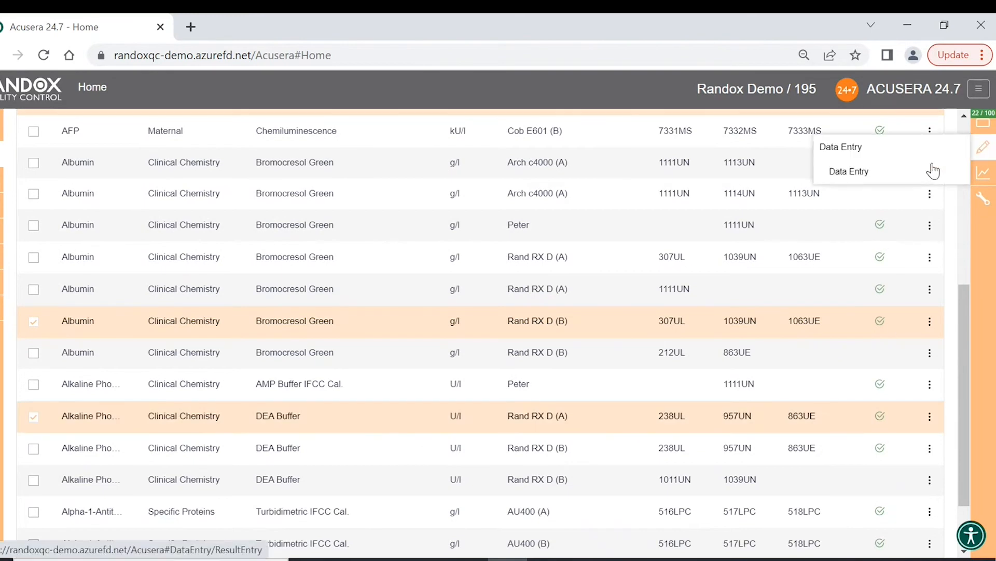
- Open the selected tests in Data Entry and advance five assays forward
{"action": "left_click", "coordinate": [921, 175]}
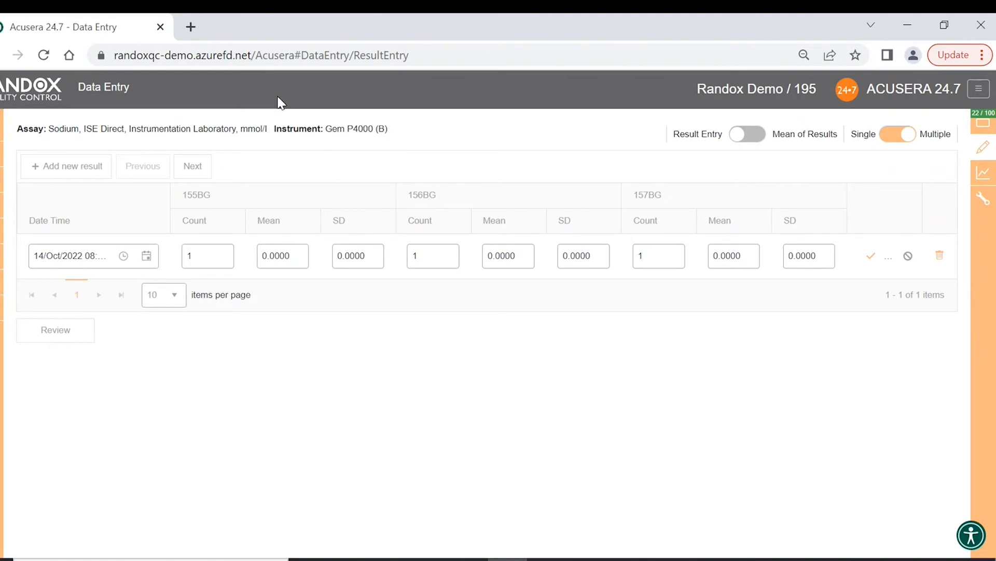
{"action": "left_click", "coordinate": [197, 169]}
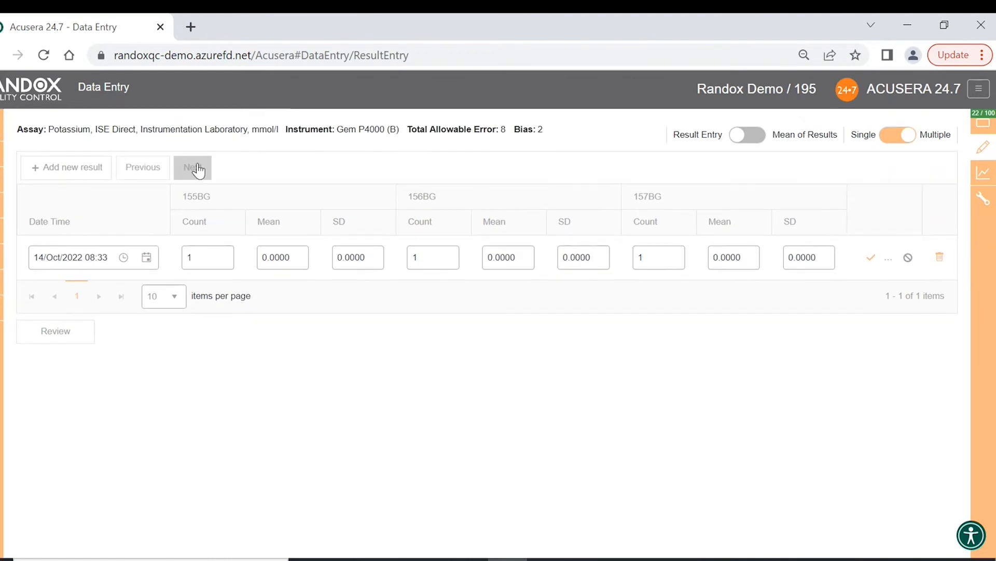
{"action": "left_click", "coordinate": [197, 169]}
{"action": "left_click", "coordinate": [197, 168]}
{"action": "left_click", "coordinate": [197, 169]}
{"action": "left_click", "coordinate": [197, 169]}
- Step back through the assays to Sodium on Gem P4000 (B), checking Potassium along the way
{"action": "left_click", "coordinate": [148, 175]}
{"action": "left_click", "coordinate": [148, 175]}
{"action": "left_click", "coordinate": [147, 175]}
{"action": "left_click", "coordinate": [148, 176]}
{"action": "left_click", "coordinate": [148, 176]}
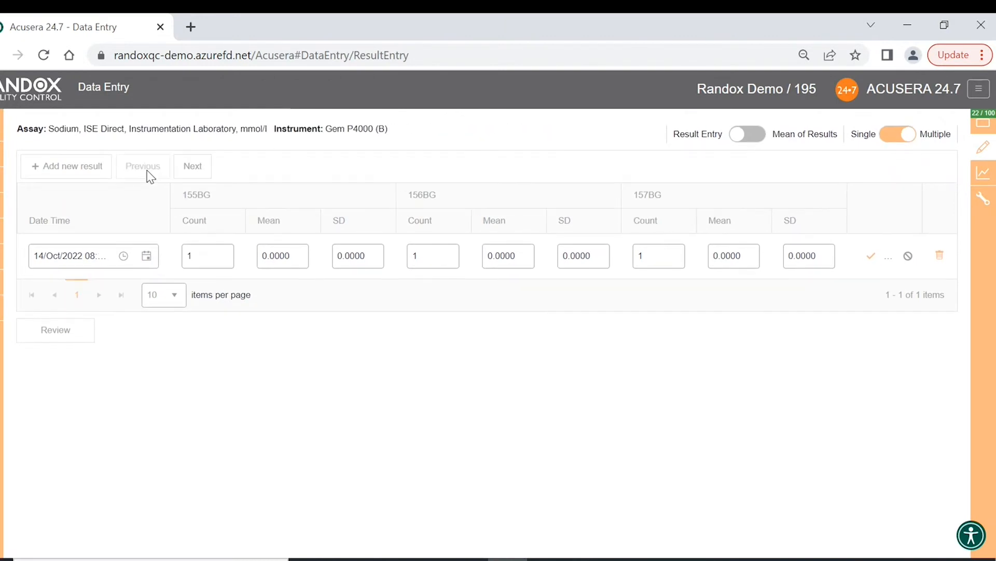
{"action": "left_click", "coordinate": [210, 166]}
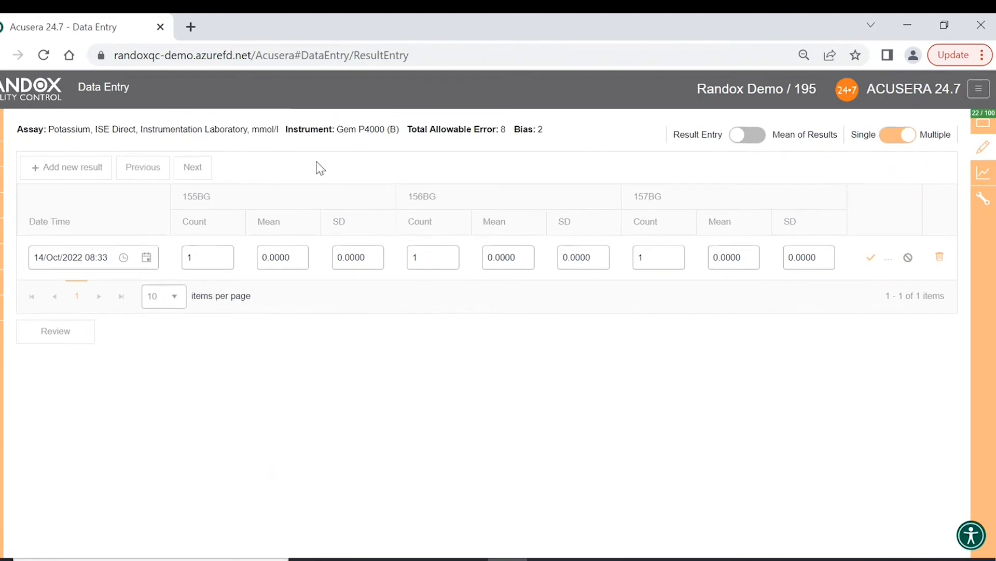
{"action": "left_click", "coordinate": [152, 182]}
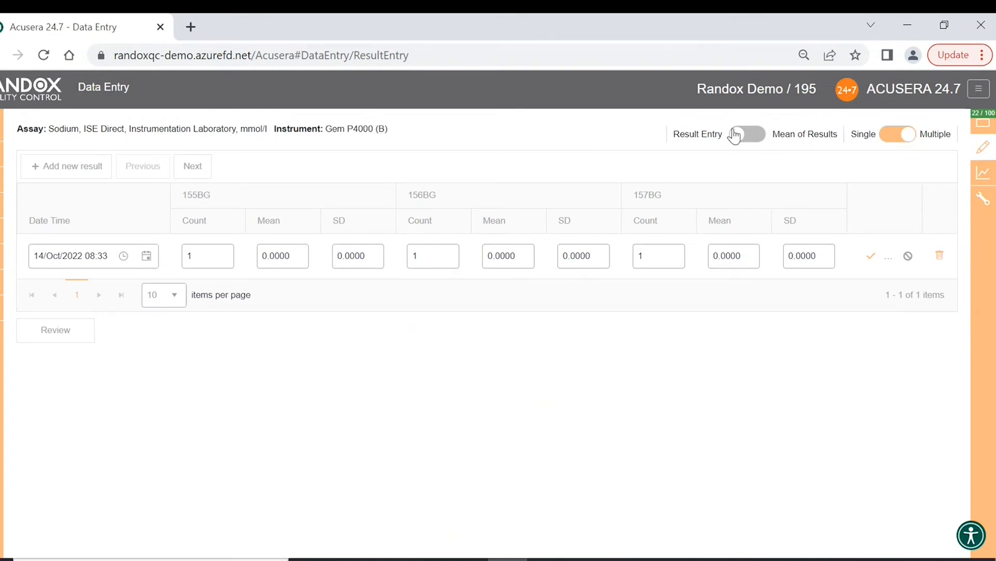
- Enter Sodium 155BG count 30, mean 5.3, SD 2.03 and 156BG mean 7.9, then save the row
{"action": "left_click", "coordinate": [210, 252]}
{"action": "type", "text": "30"}
{"action": "left_click", "coordinate": [286, 260]}
{"action": "type", "text": "5.3"}
{"action": "left_click", "coordinate": [357, 258]}
{"action": "type", "text": "2.03"}
{"action": "left_click", "coordinate": [450, 253]}
{"action": "left_click", "coordinate": [518, 258]}
{"action": "type", "text": "7.9"}
{"action": "left_click", "coordinate": [582, 255]}
{"action": "left_click", "coordinate": [873, 257]}
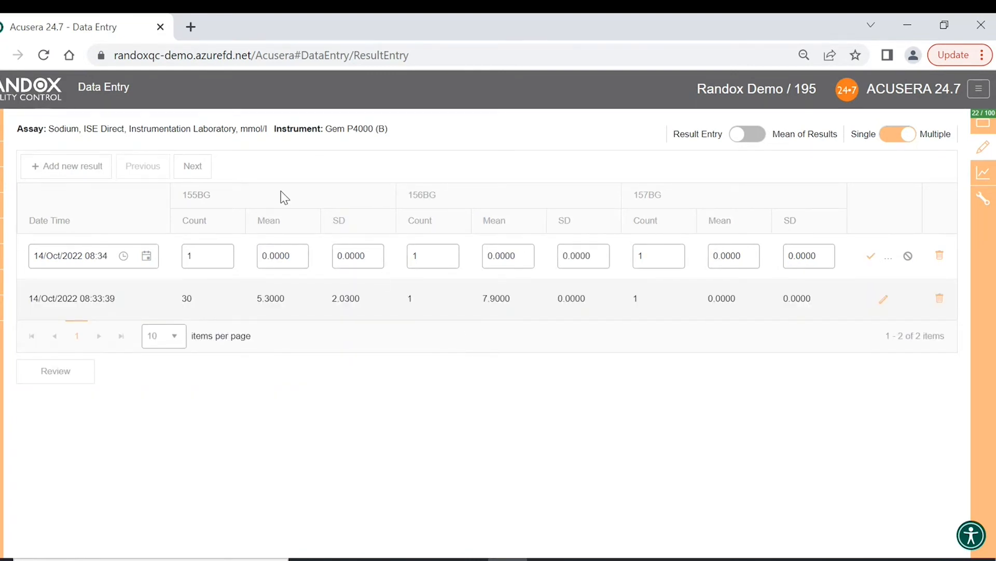
{"action": "left_click", "coordinate": [204, 167]}
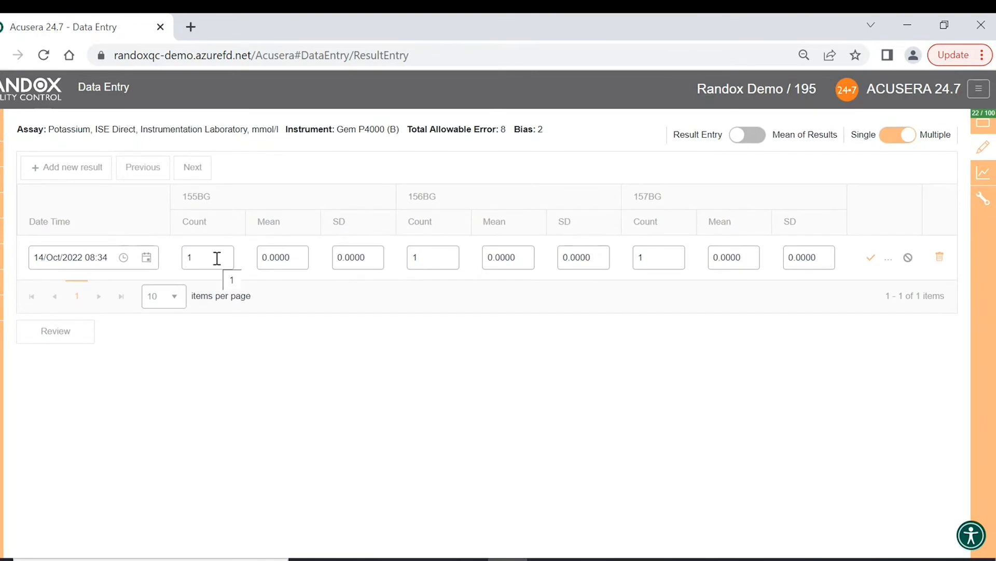
- Save Potassium individual results 2.09, 6.87 and 10.12 for lots 155BG, 156BG and 157BG, then show the multi-assay grid
{"action": "left_click", "coordinate": [755, 143]}
{"action": "left_click", "coordinate": [254, 260]}
{"action": "left_click", "coordinate": [442, 262]}
{"action": "left_click", "coordinate": [585, 266]}
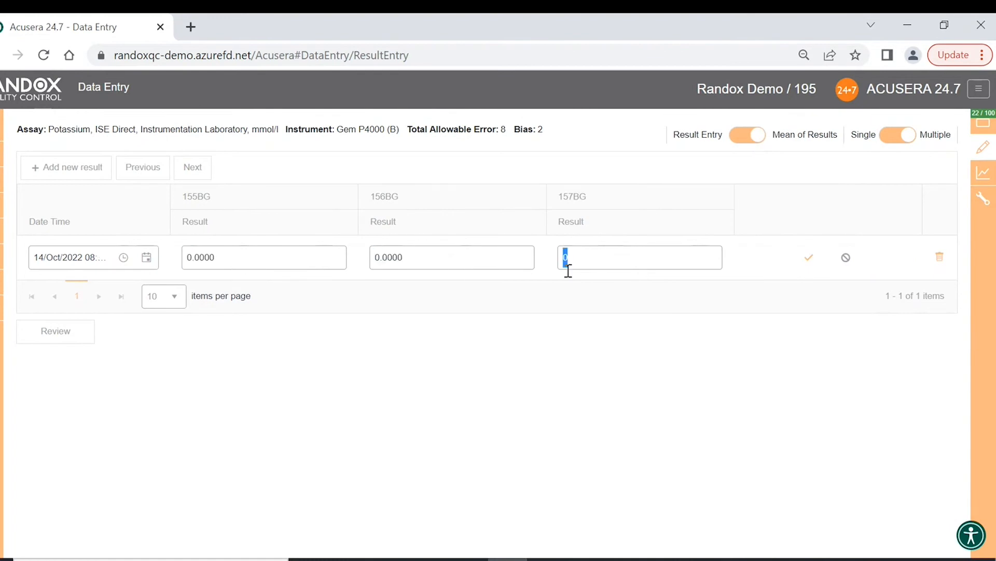
{"action": "left_click", "coordinate": [282, 263]}
{"action": "left_click", "coordinate": [417, 259]}
{"action": "left_click", "coordinate": [601, 258]}
{"action": "left_click", "coordinate": [808, 258]}
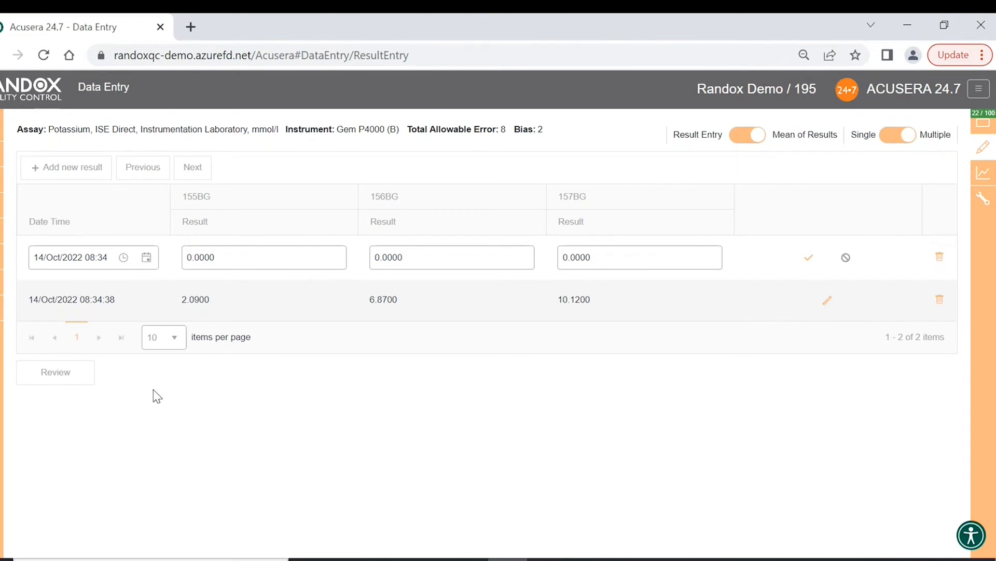
{"action": "left_click", "coordinate": [896, 137]}
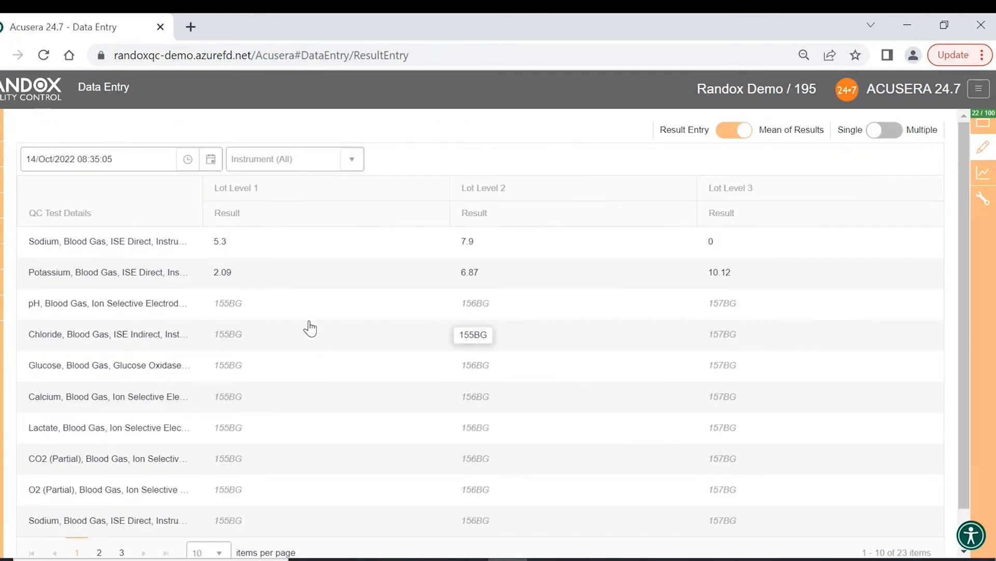
- In the grid, save Chloride 10.1 for Lot Level 1 and 21.2 for Lot Level 3
{"action": "scroll", "coordinate": [206, 311], "scroll_direction": "down", "scroll_amount": 1}
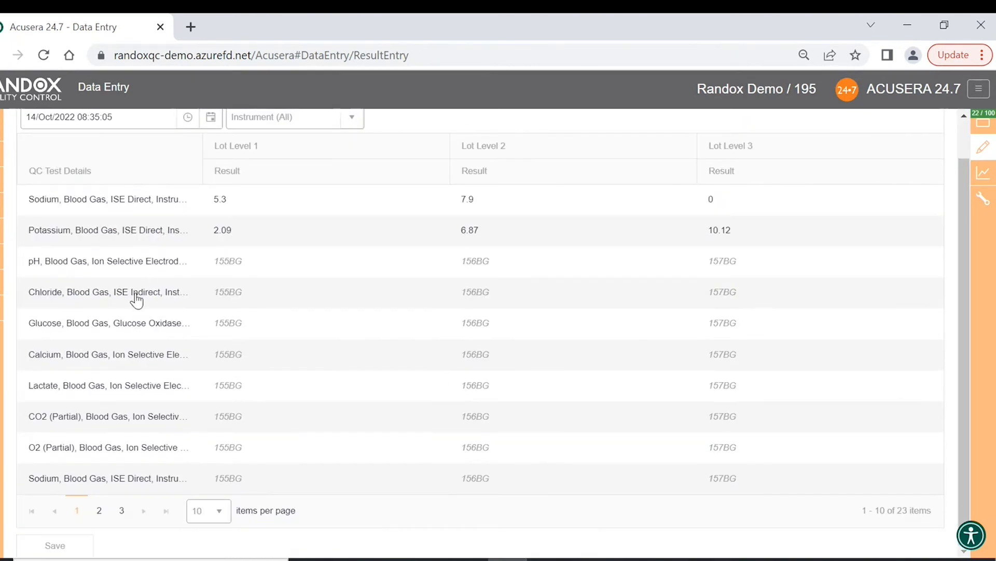
{"action": "left_click", "coordinate": [279, 255]}
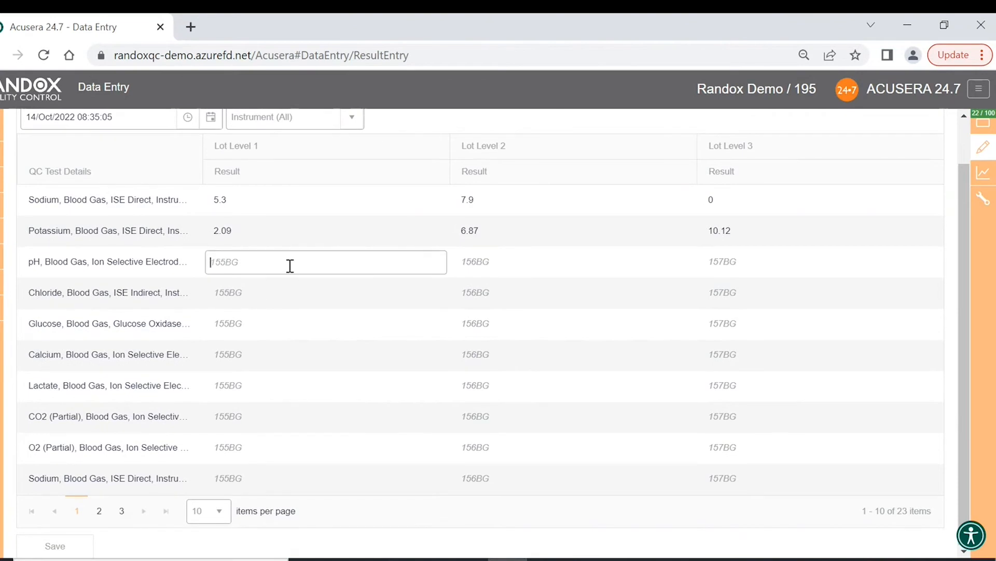
{"action": "left_click", "coordinate": [524, 257]}
{"action": "left_click", "coordinate": [358, 287]}
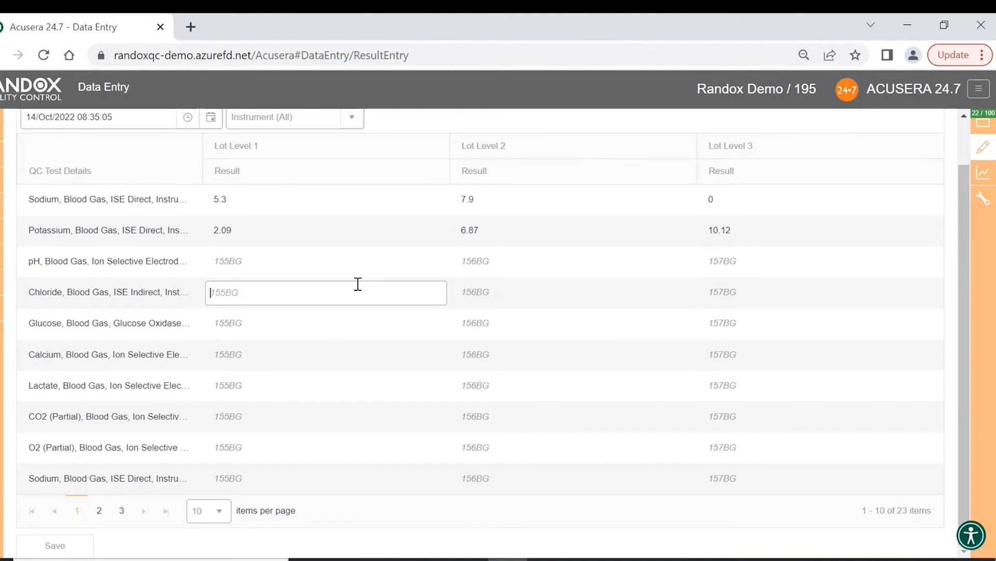
{"action": "type", "text": "10.1"}
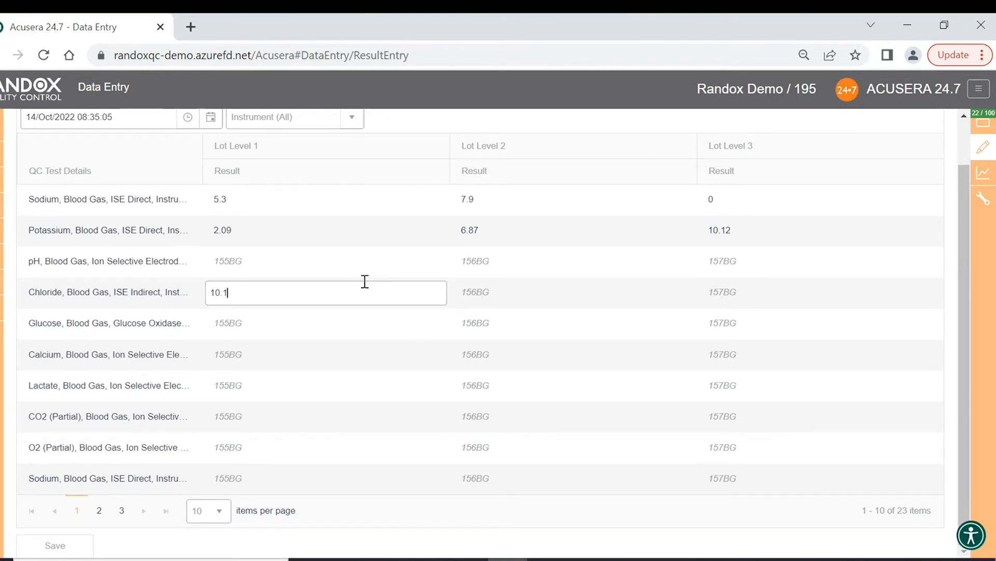
{"action": "left_click", "coordinate": [749, 292]}
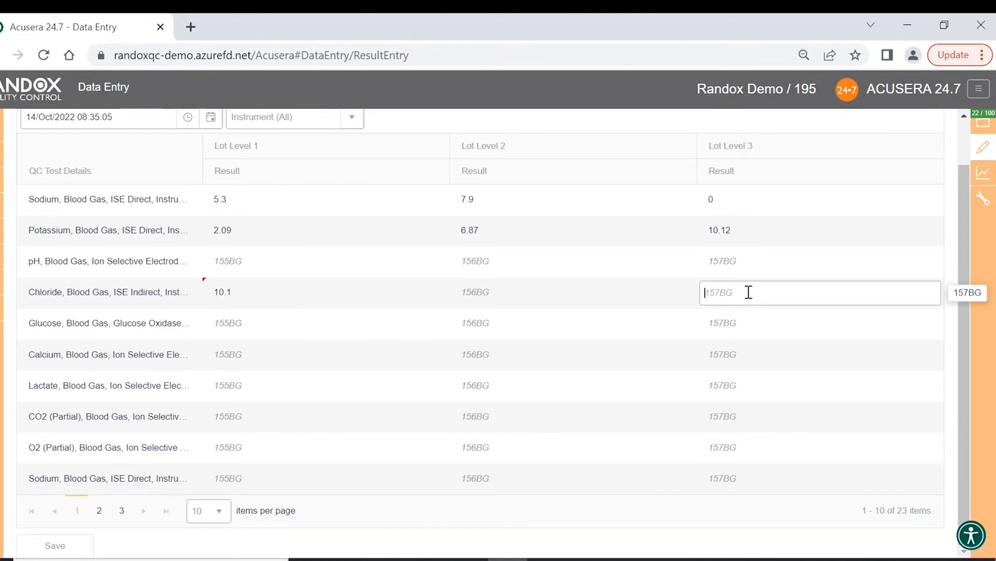
{"action": "type", "text": "21.2"}
{"action": "left_click", "coordinate": [78, 553]}
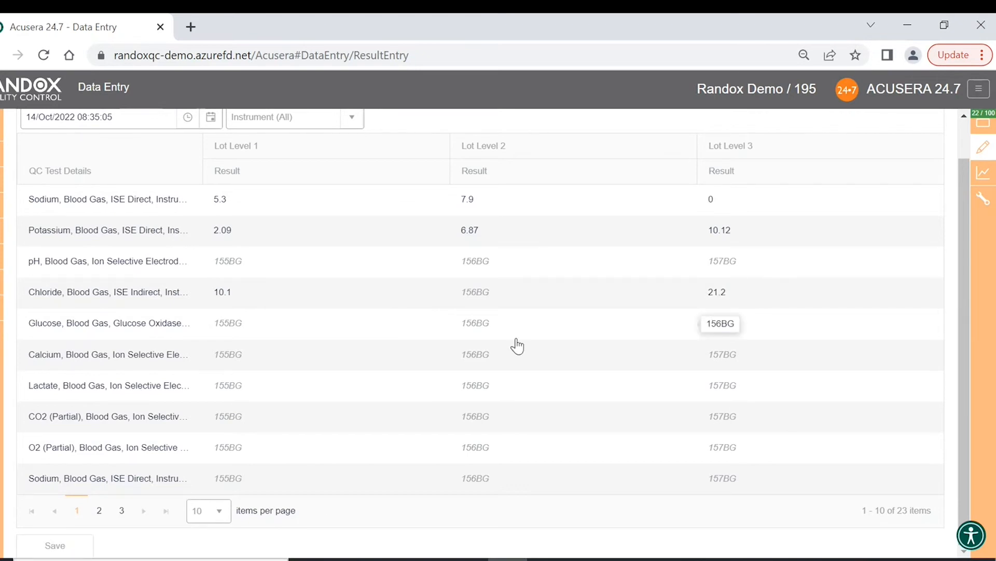
{"action": "left_click", "coordinate": [882, 129]}
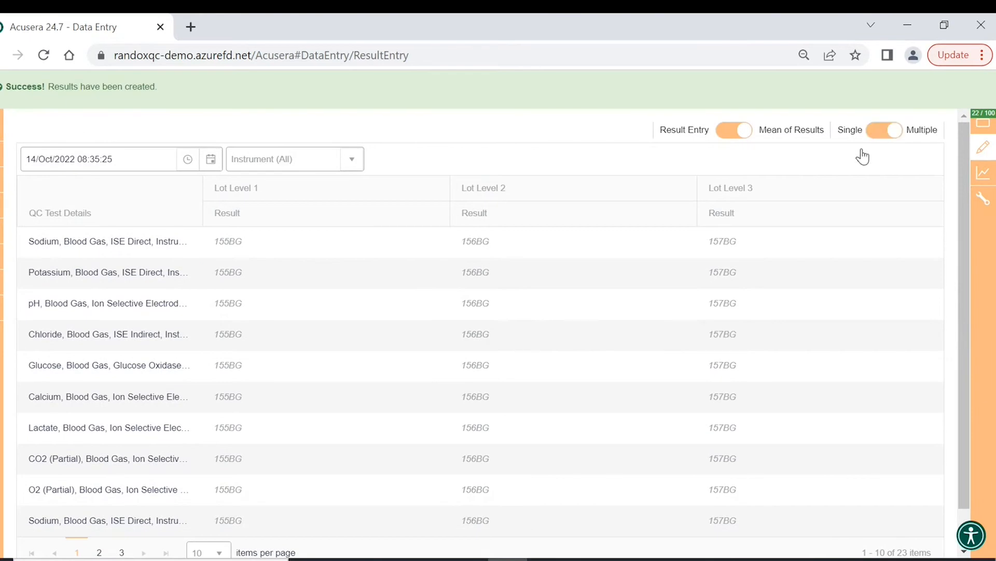
- Review the entered results, expanding and collapsing the Sodium and Potassium rows
{"action": "left_click", "coordinate": [44, 331]}
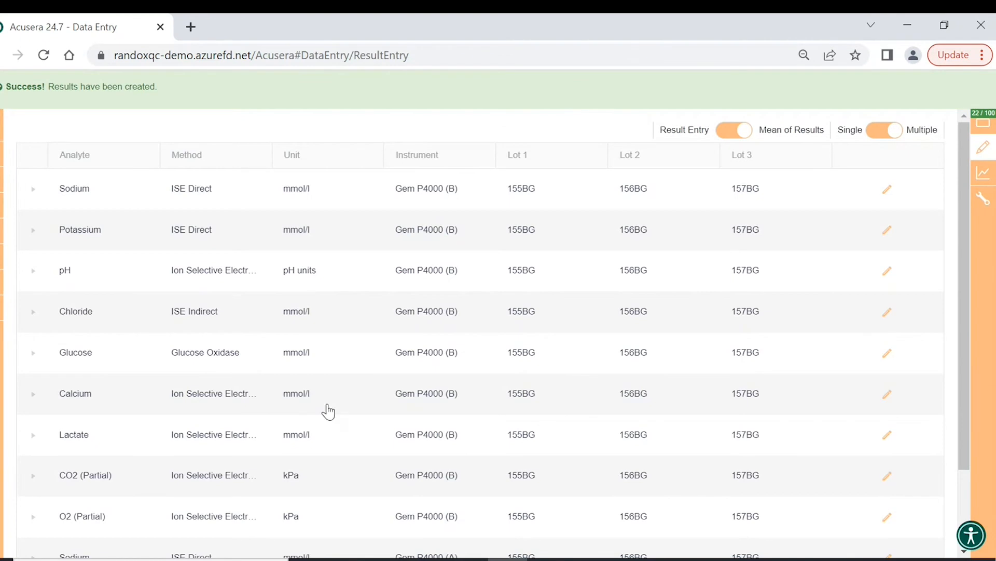
{"action": "scroll", "coordinate": [384, 363], "scroll_direction": "down", "scroll_amount": 2}
{"action": "scroll", "coordinate": [675, 376], "scroll_direction": "up", "scroll_amount": 2}
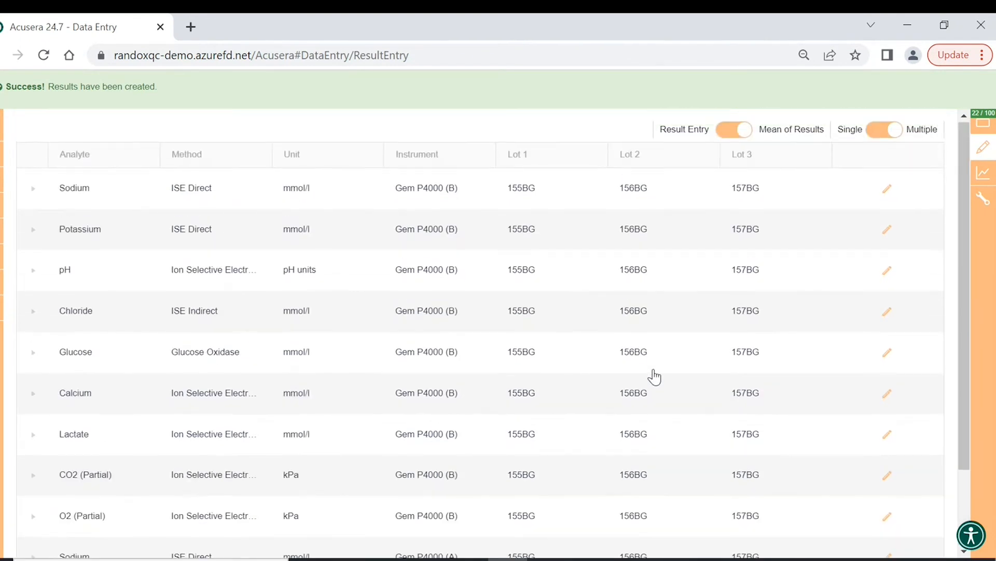
{"action": "left_click", "coordinate": [33, 190]}
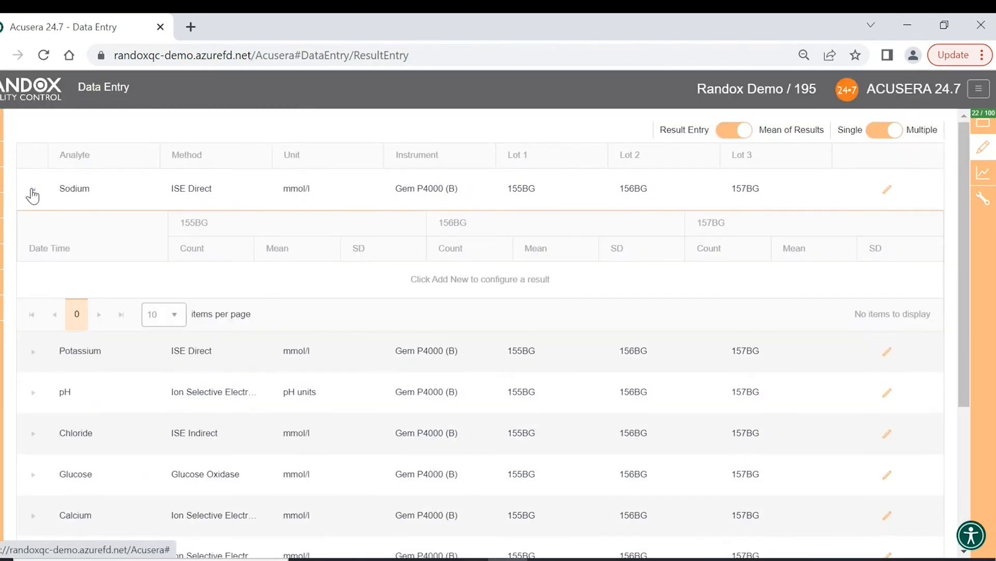
{"action": "left_click", "coordinate": [33, 192]}
{"action": "left_click", "coordinate": [33, 229]}
{"action": "left_click", "coordinate": [33, 229]}
{"action": "scroll", "coordinate": [143, 372], "scroll_direction": "down", "scroll_amount": 1}
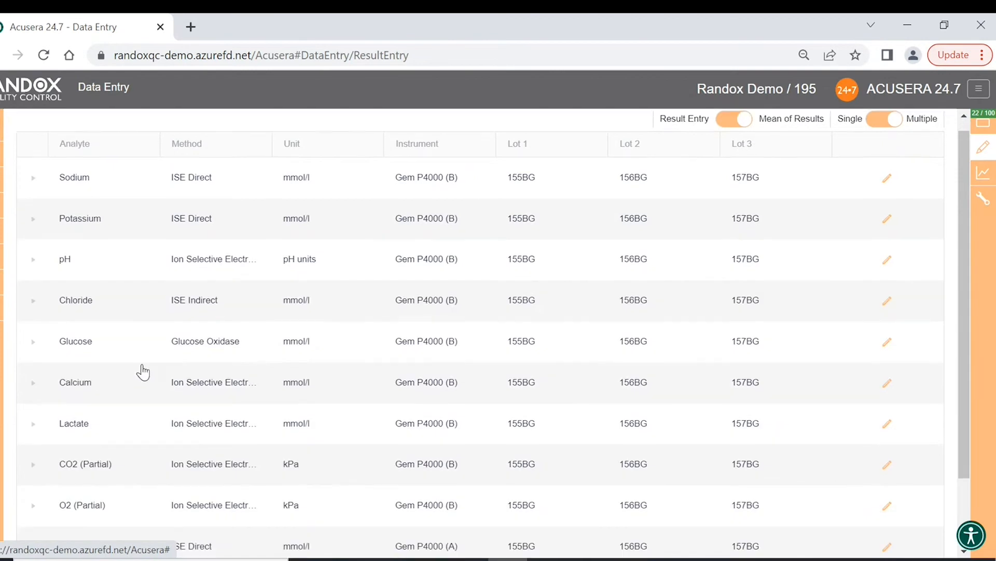
{"action": "scroll", "coordinate": [142, 372], "scroll_direction": "down", "scroll_amount": 2}
{"action": "scroll", "coordinate": [67, 182], "scroll_direction": "up", "scroll_amount": 2}
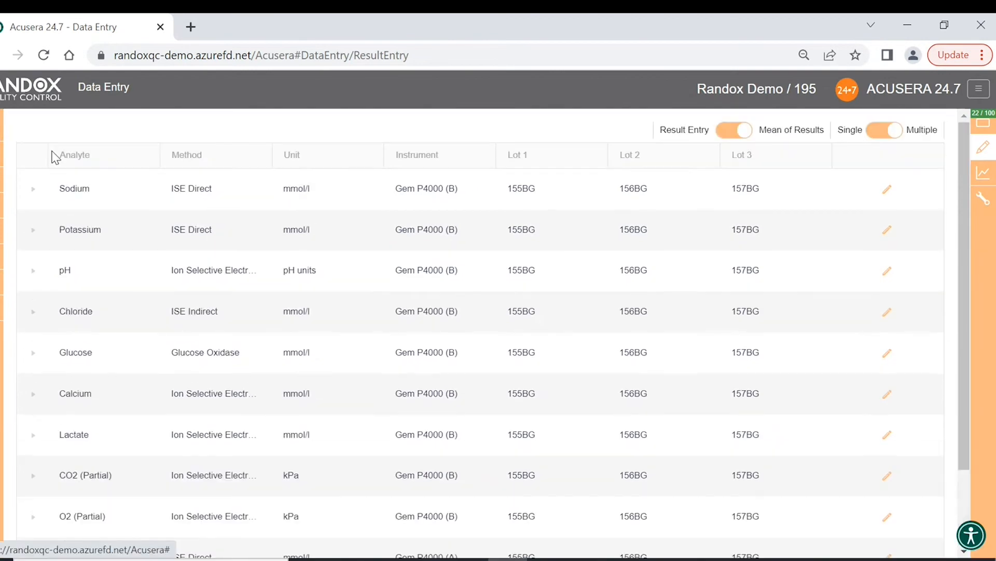
- Return to Data Entry and edit the Sodium 155BG and 157BG means
{"action": "left_click", "coordinate": [4, 135]}
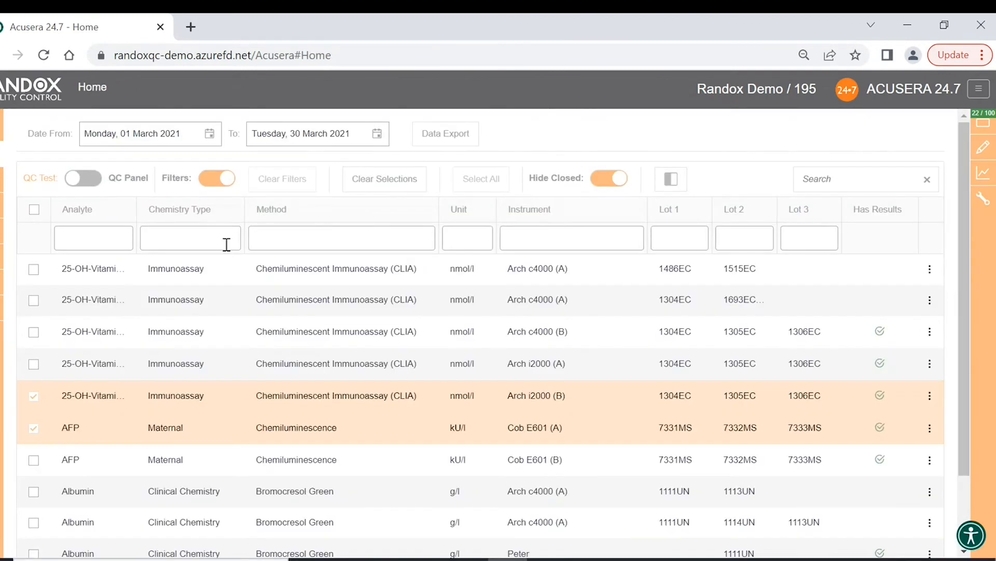
{"action": "mouse_move", "coordinate": [983, 148]}
{"action": "left_click", "coordinate": [912, 173]}
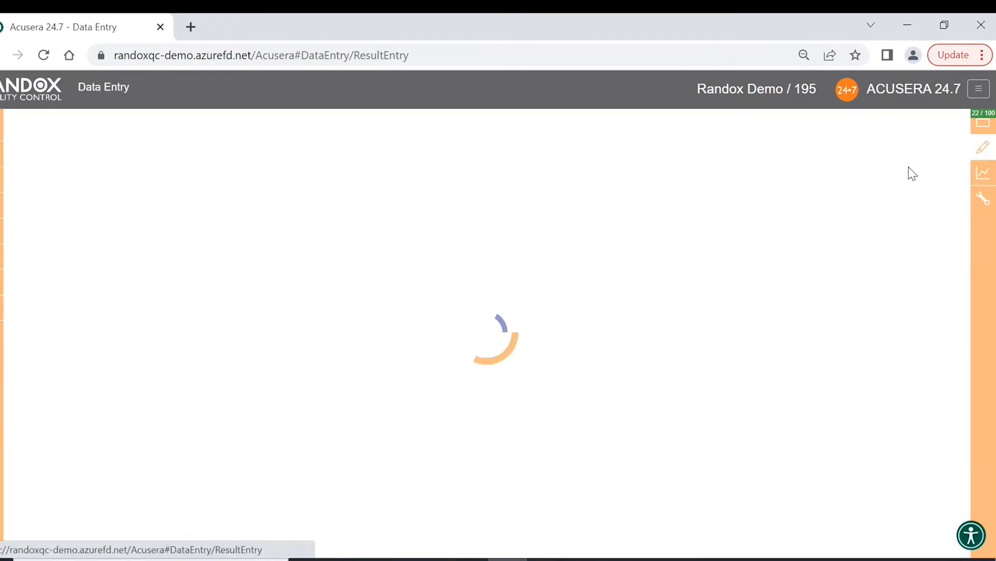
{"action": "left_click", "coordinate": [297, 261]}
{"action": "type", "text": "2"}
{"action": "left_click", "coordinate": [724, 249]}
{"action": "type", "text": "6"}
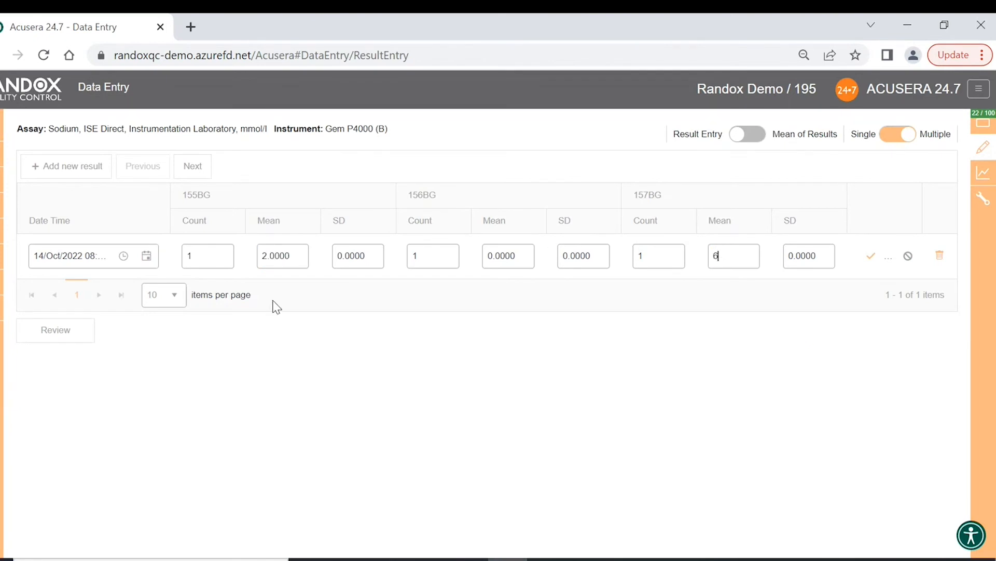
- Advance to Chloride and enter means 4.1 for 155BG and 5.2 for 156BG
{"action": "left_click", "coordinate": [202, 173]}
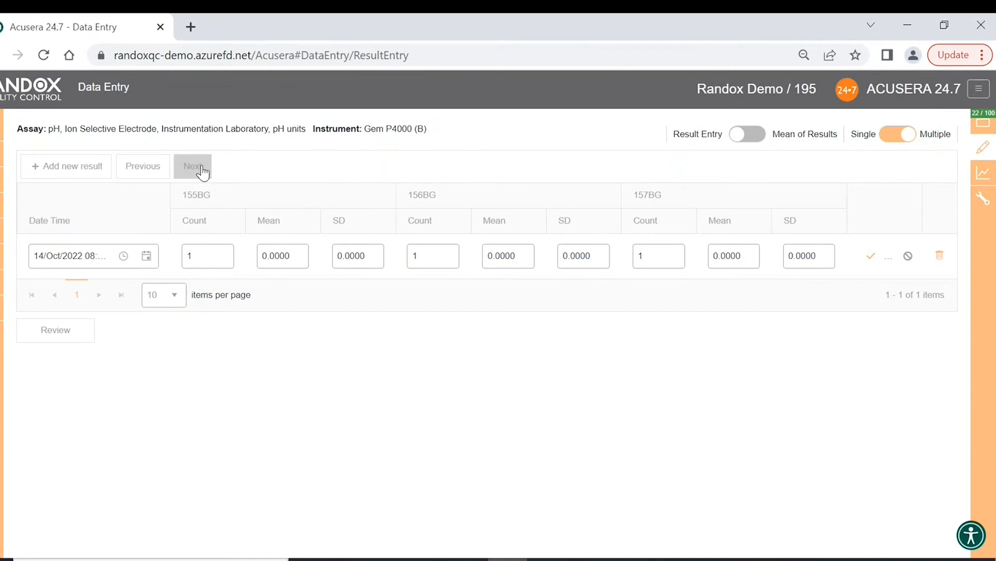
{"action": "left_click", "coordinate": [202, 172]}
{"action": "left_click", "coordinate": [304, 263]}
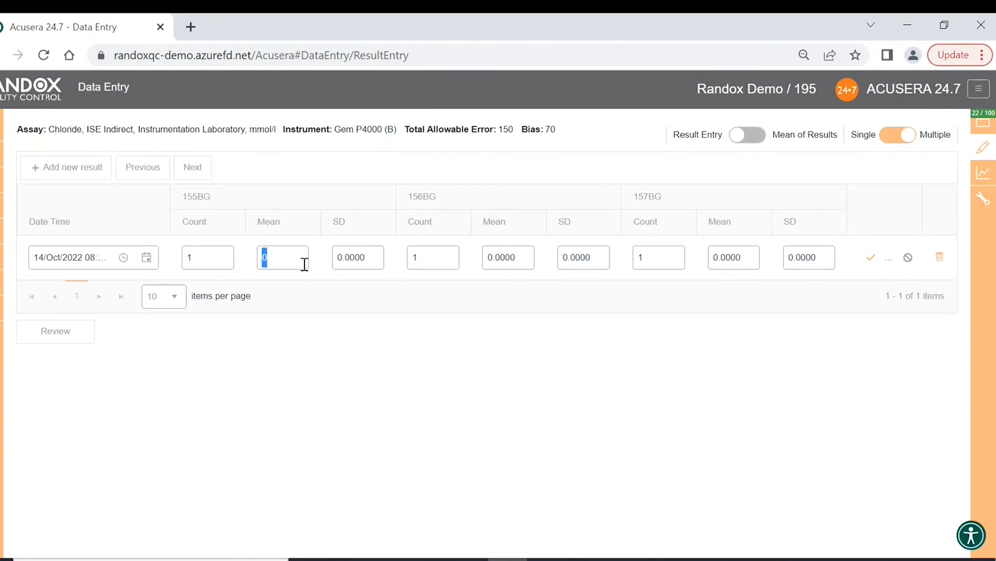
{"action": "type", "text": "4.1"}
{"action": "left_click", "coordinate": [521, 252]}
{"action": "type", "text": "5.2"}
{"action": "left_click", "coordinate": [56, 330]}
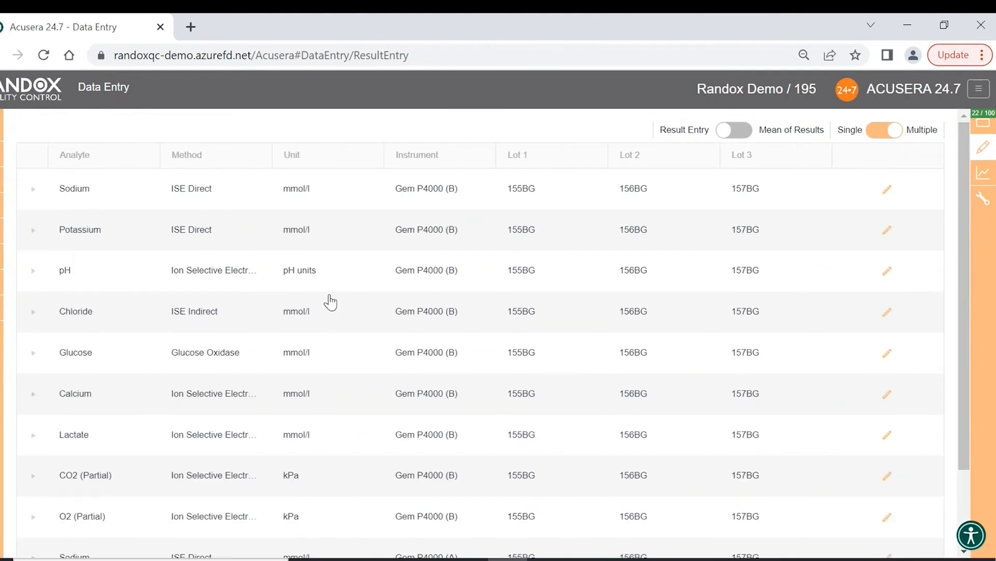
- Expand and collapse the Sodium, Potassium and Chloride rows to check their results
{"action": "scroll", "coordinate": [245, 286], "scroll_direction": "down", "scroll_amount": 1}
{"action": "scroll", "coordinate": [140, 269], "scroll_direction": "up", "scroll_amount": 2}
{"action": "left_click", "coordinate": [31, 195]}
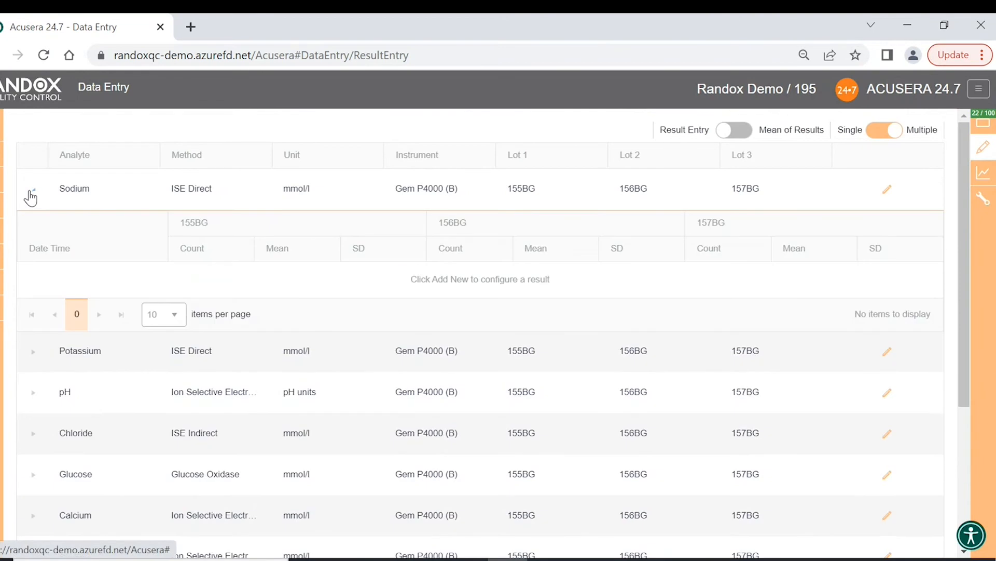
{"action": "left_click", "coordinate": [31, 195]}
{"action": "left_click", "coordinate": [33, 232]}
{"action": "left_click", "coordinate": [35, 235]}
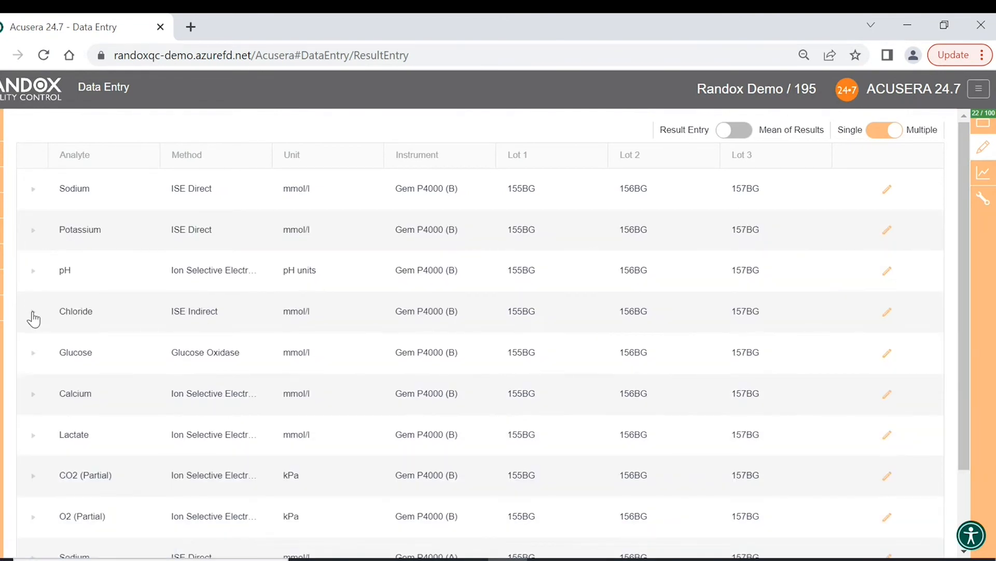
{"action": "left_click", "coordinate": [33, 312]}
{"action": "left_click", "coordinate": [33, 313]}
- Show 15 analytes per page and check Potassium and Chloride on Gem P4000 (A)
{"action": "scroll", "coordinate": [38, 352], "scroll_direction": "down", "scroll_amount": 2}
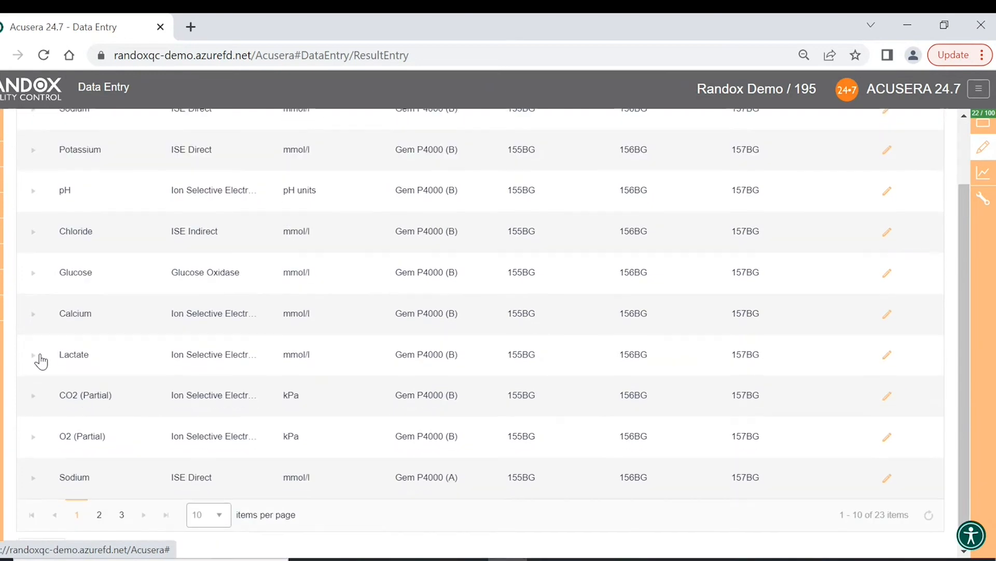
{"action": "left_click", "coordinate": [229, 522]}
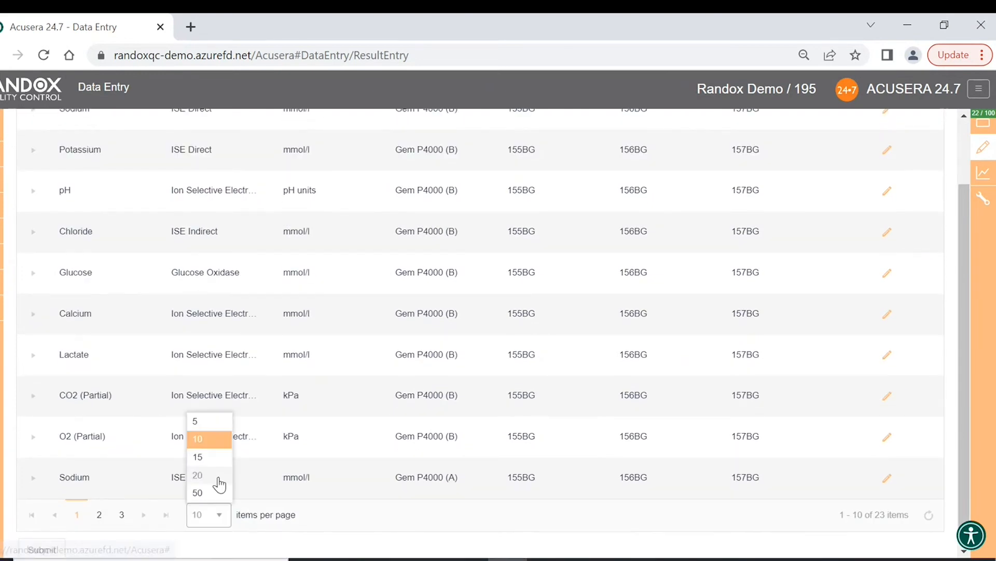
{"action": "left_click", "coordinate": [216, 471]}
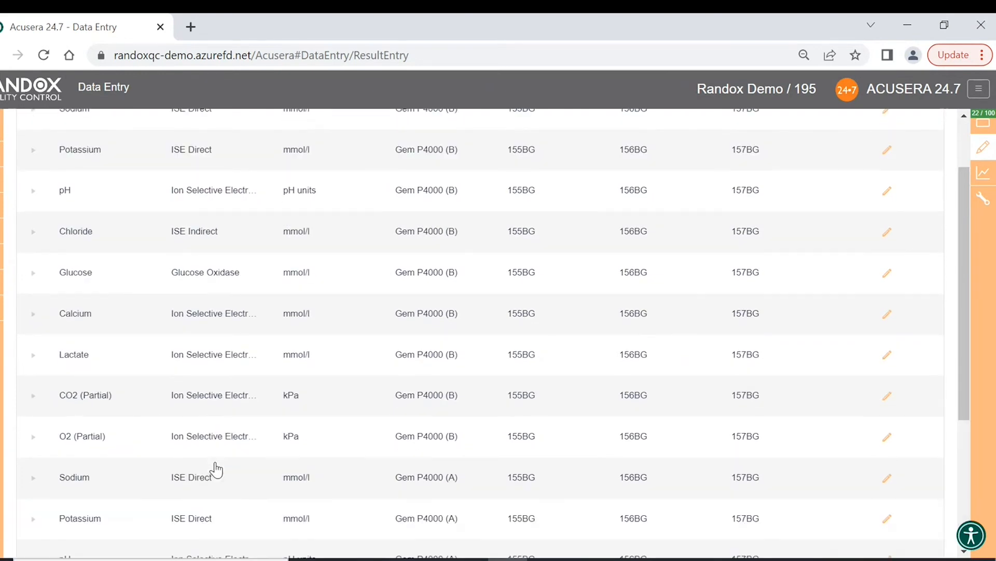
{"action": "left_click", "coordinate": [32, 518]}
{"action": "scroll", "coordinate": [36, 473], "scroll_direction": "down", "scroll_amount": 5}
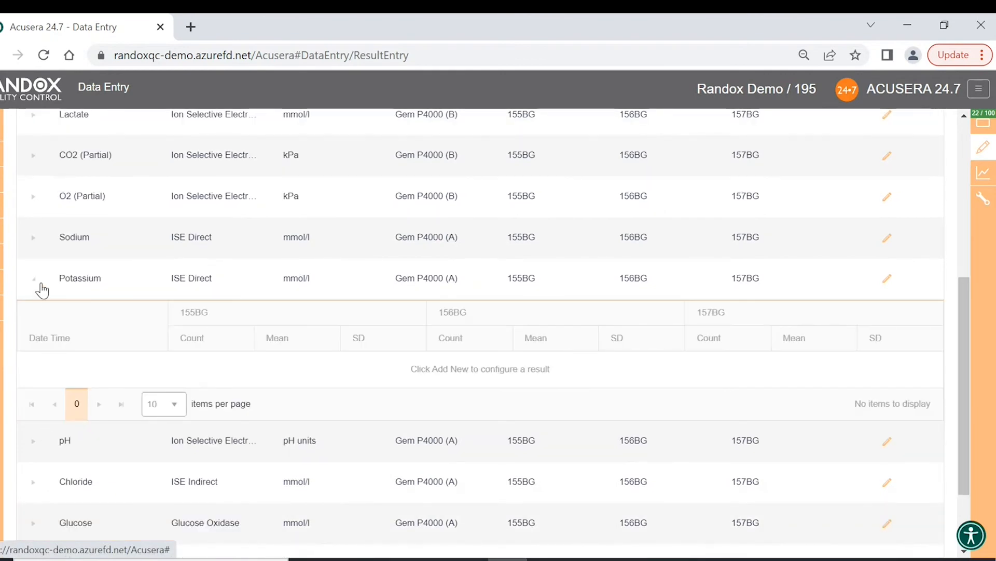
{"action": "scroll", "coordinate": [263, 438], "scroll_direction": "down", "scroll_amount": 2}
{"action": "left_click", "coordinate": [35, 414]}
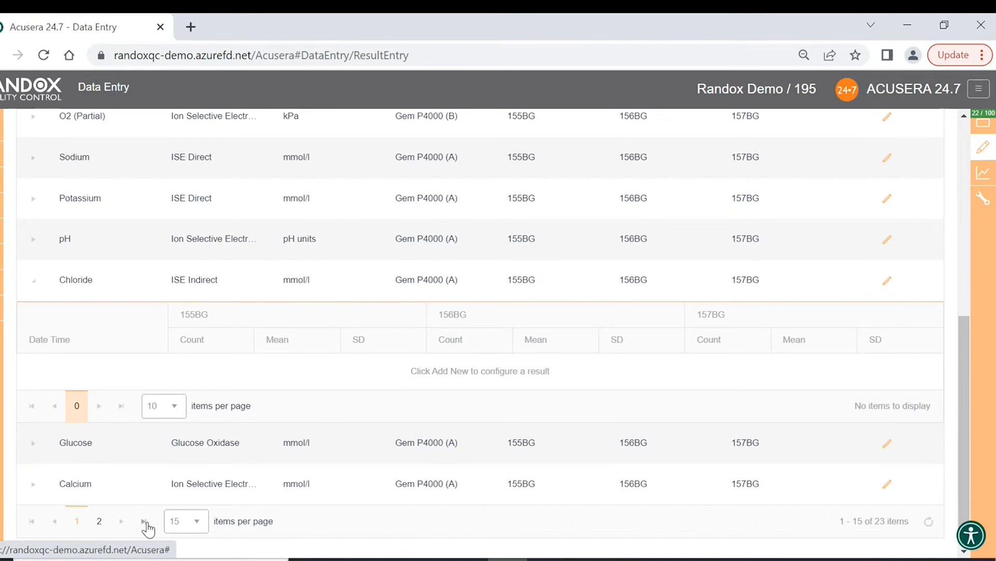
{"action": "left_click", "coordinate": [100, 522]}
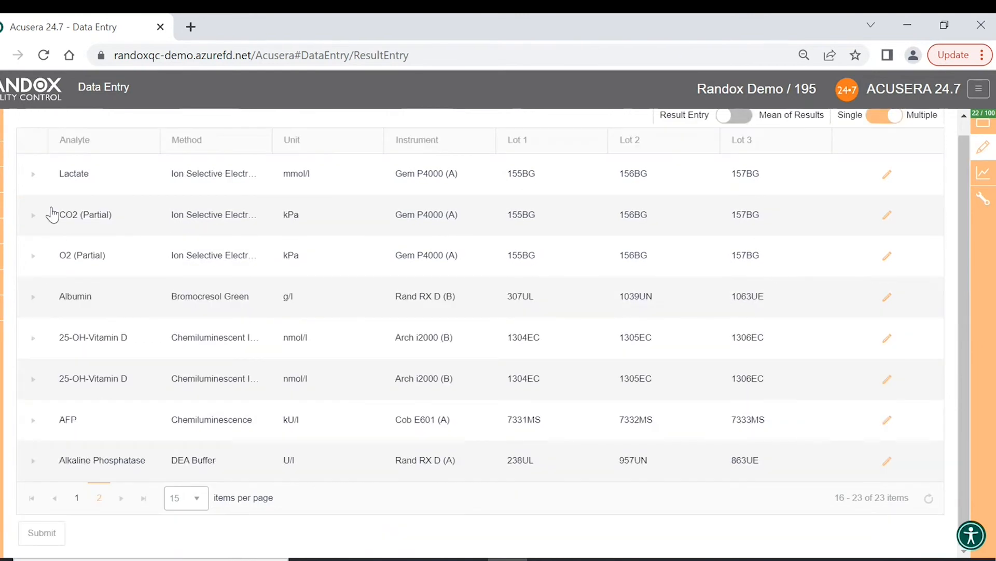
{"action": "left_click", "coordinate": [82, 499]}
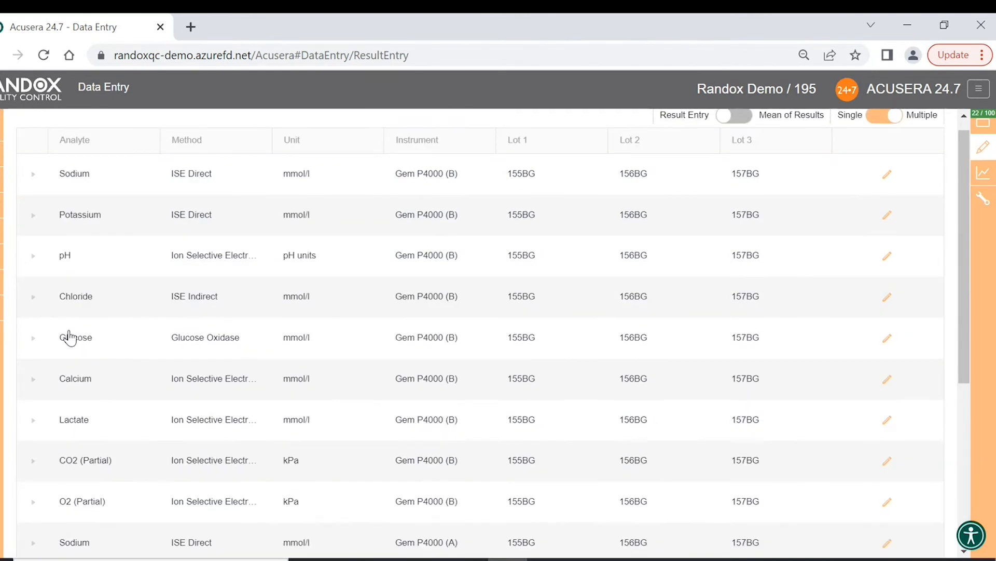
- Expand and collapse the Chloride, Glucose and Lactate rows to check their results
{"action": "left_click", "coordinate": [34, 306]}
{"action": "left_click", "coordinate": [34, 302]}
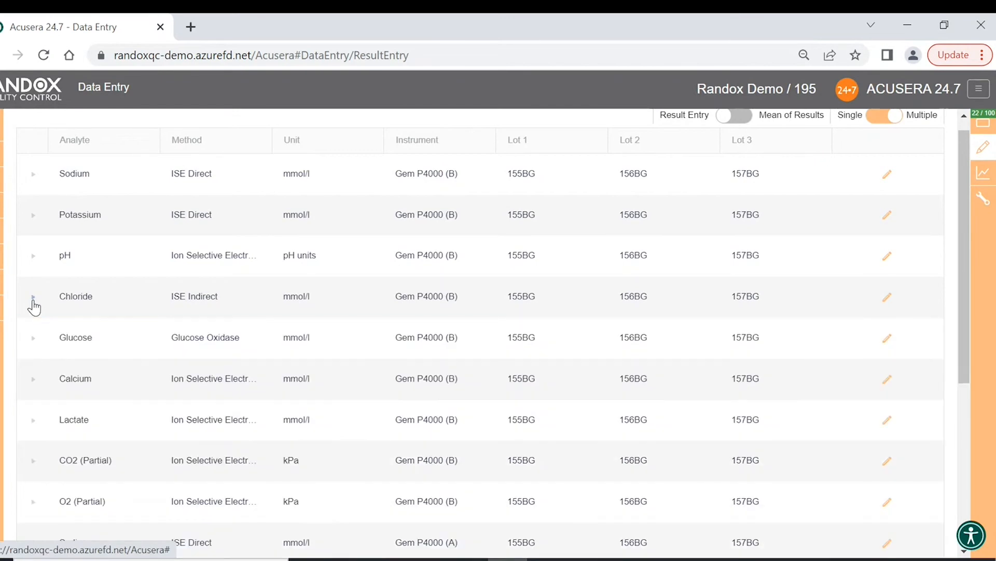
{"action": "left_click", "coordinate": [33, 342]}
{"action": "left_click", "coordinate": [33, 344]}
{"action": "left_click", "coordinate": [35, 426]}
{"action": "left_click", "coordinate": [34, 422]}
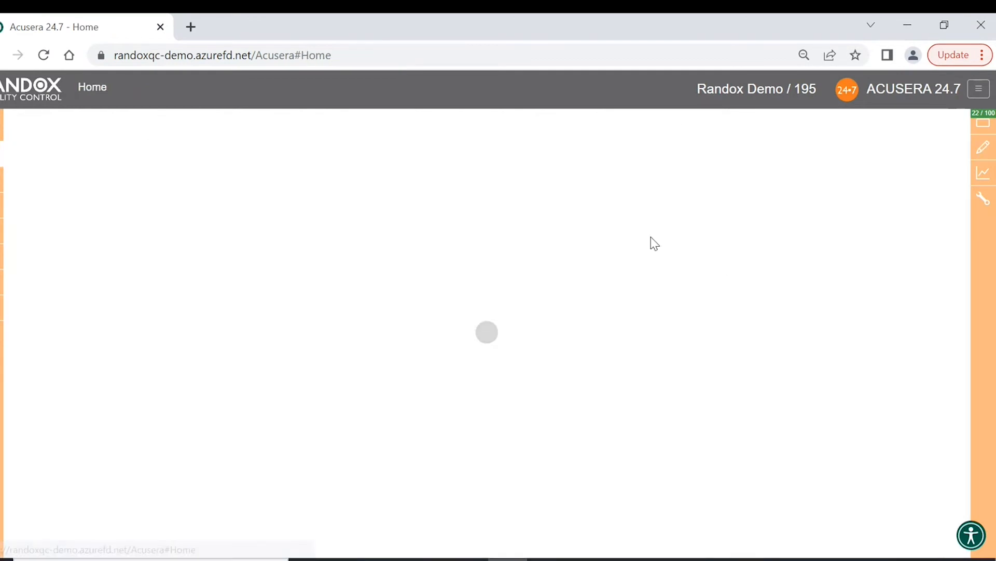
- Clear selections, select Albumin Arch c4000 (A) and AFP Cob E601 (A), and open Data Entry
{"action": "left_click", "coordinate": [408, 187]}
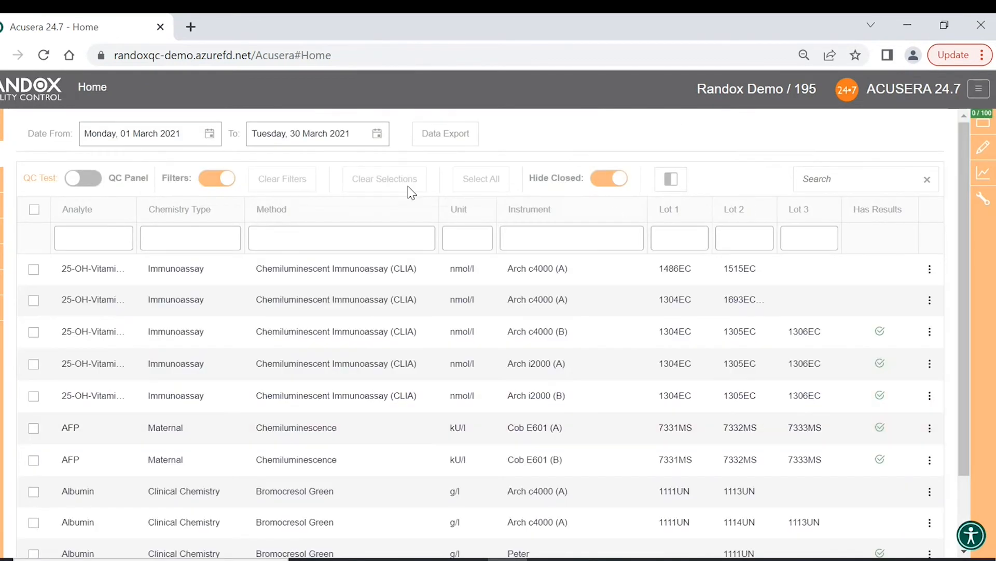
{"action": "scroll", "coordinate": [32, 435], "scroll_direction": "down", "scroll_amount": 3}
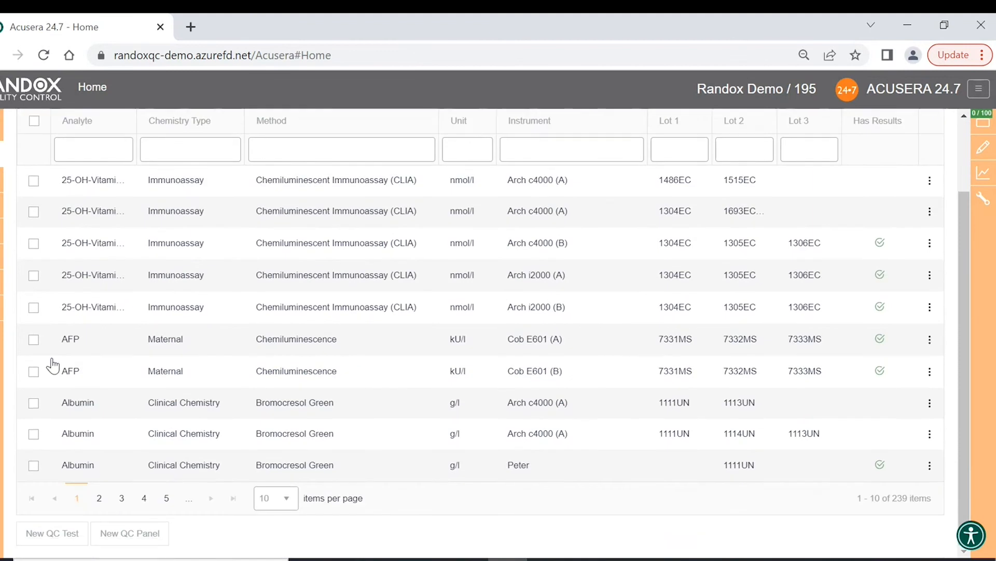
{"action": "left_click", "coordinate": [34, 403]}
{"action": "left_click", "coordinate": [33, 340]}
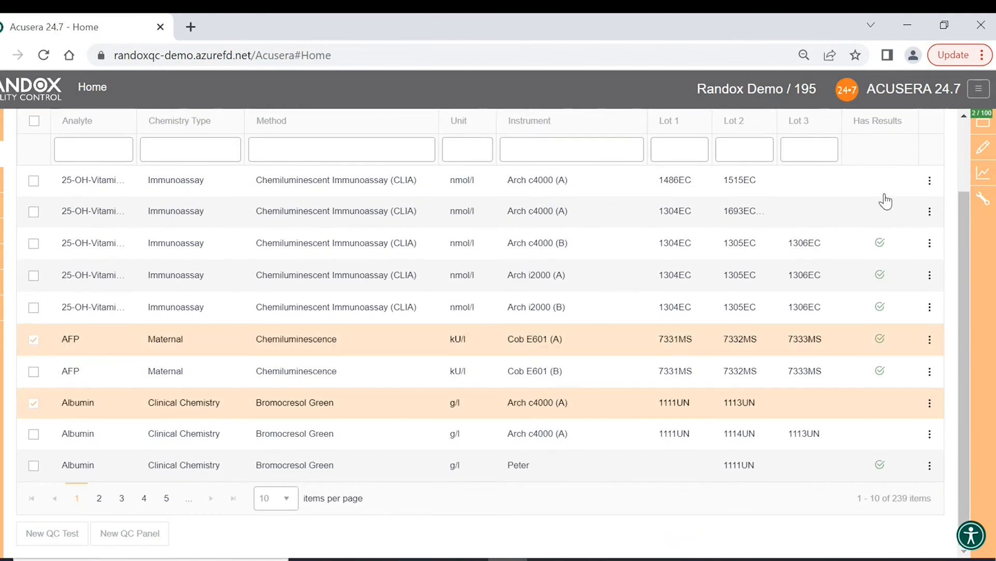
{"action": "mouse_move", "coordinate": [980, 153]}
{"action": "left_click", "coordinate": [877, 172]}
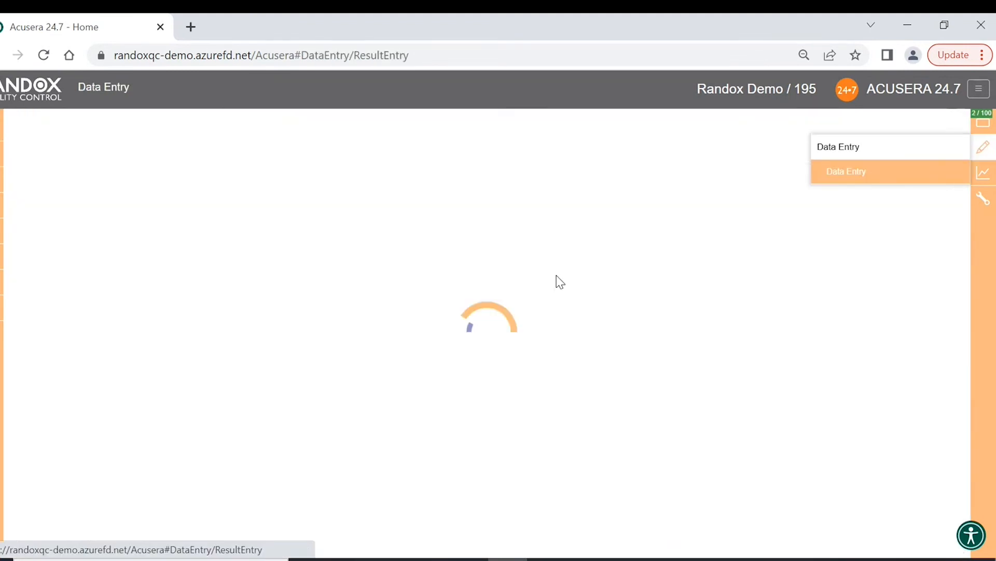
- Enter the Albumin 1111UN and 1113UN means and save a first result row
{"action": "left_click", "coordinate": [326, 260]}
{"action": "type", "text": "5"}
{"action": "left_click", "coordinate": [658, 265]}
{"action": "type", "text": "0"}
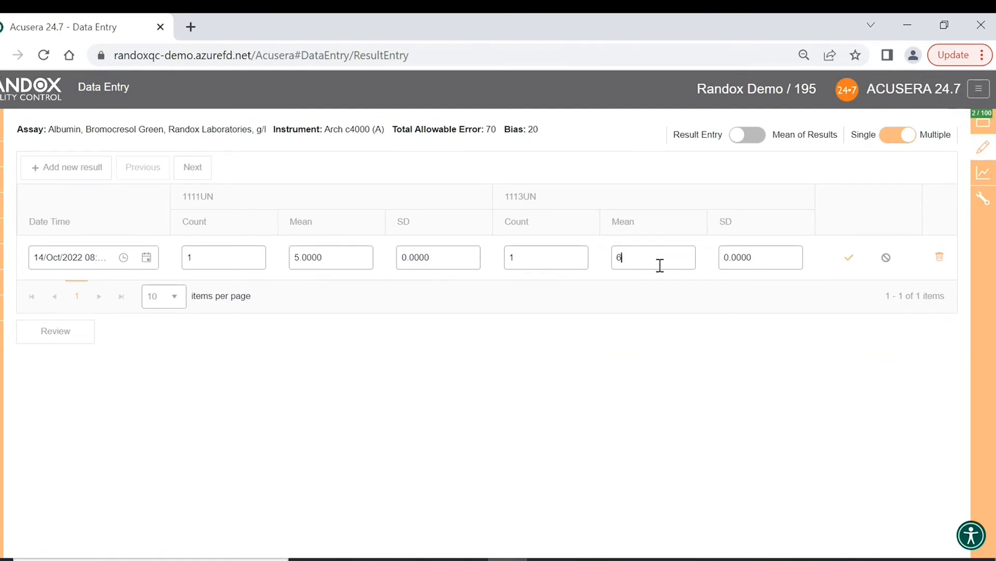
{"action": "left_click", "coordinate": [194, 168]}
{"action": "left_click", "coordinate": [359, 264]}
{"action": "left_click", "coordinate": [652, 258]}
{"action": "left_click", "coordinate": [849, 257]}
- Save another Albumin row with 1111UN mean 5.0000 and 1113UN mean 6.0000
{"action": "left_click", "coordinate": [348, 260]}
{"action": "type", "text": "5"}
{"action": "left_click", "coordinate": [638, 253]}
{"action": "type", "text": "6"}
{"action": "left_click", "coordinate": [846, 258]}
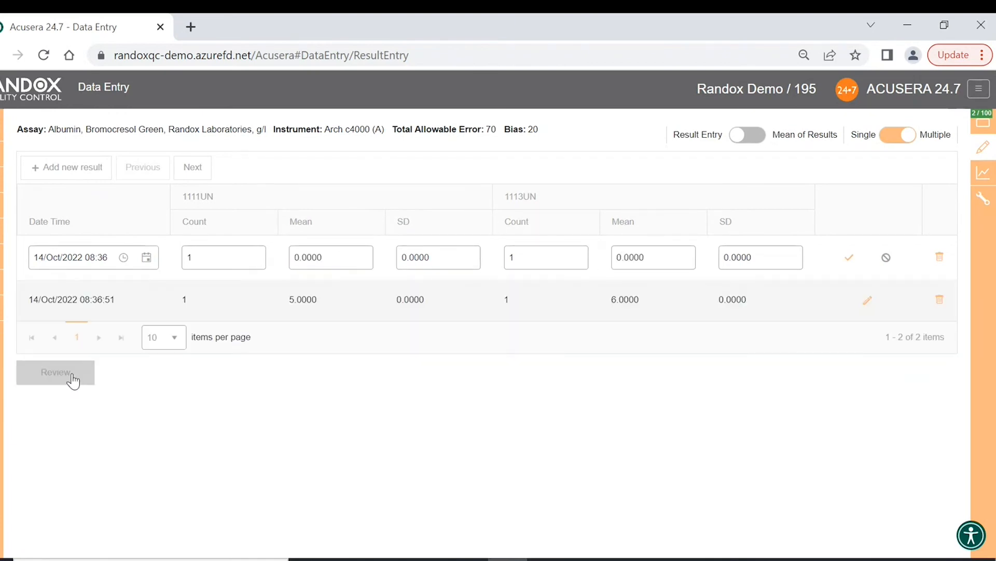
- Review the two Albumin entries and reload the saved one for editing
{"action": "left_click", "coordinate": [61, 373]}
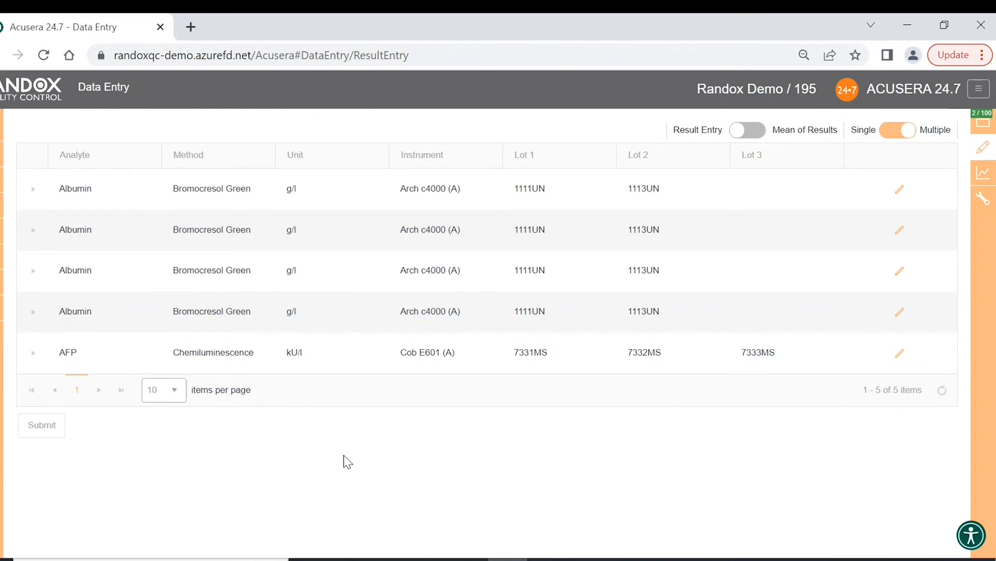
{"action": "left_click", "coordinate": [38, 196]}
{"action": "left_click", "coordinate": [37, 347]}
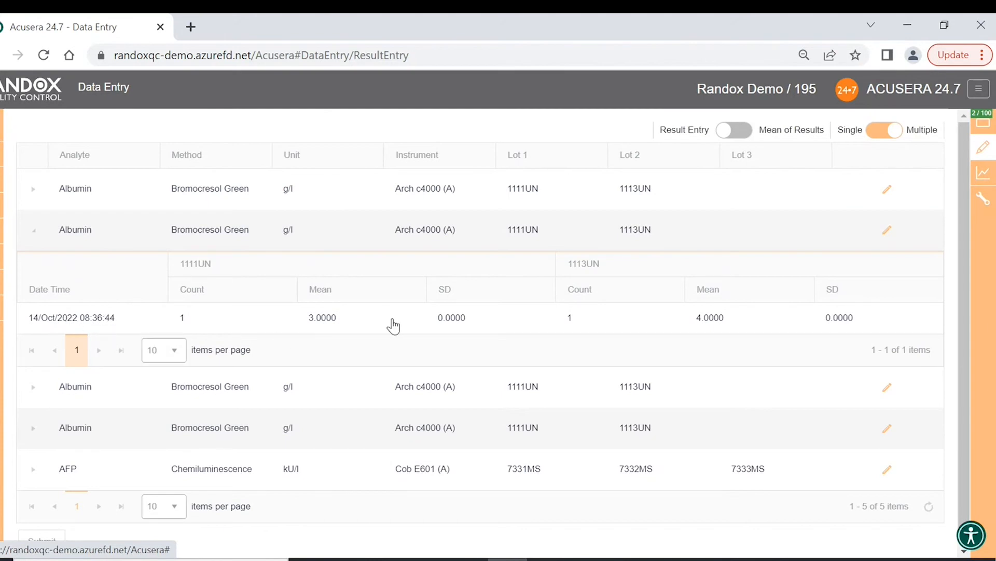
{"action": "left_click", "coordinate": [892, 234]}
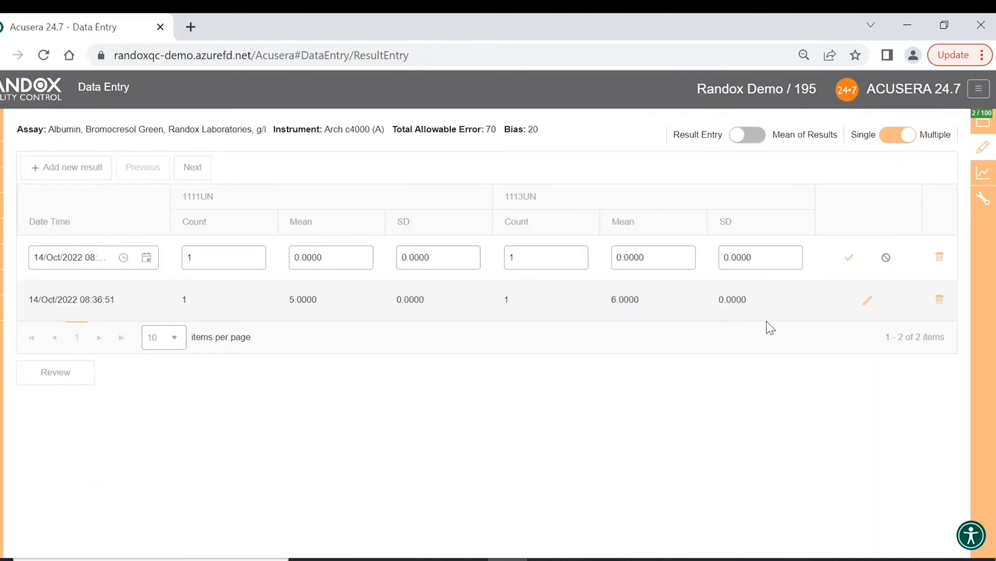
{"action": "left_click", "coordinate": [870, 304]}
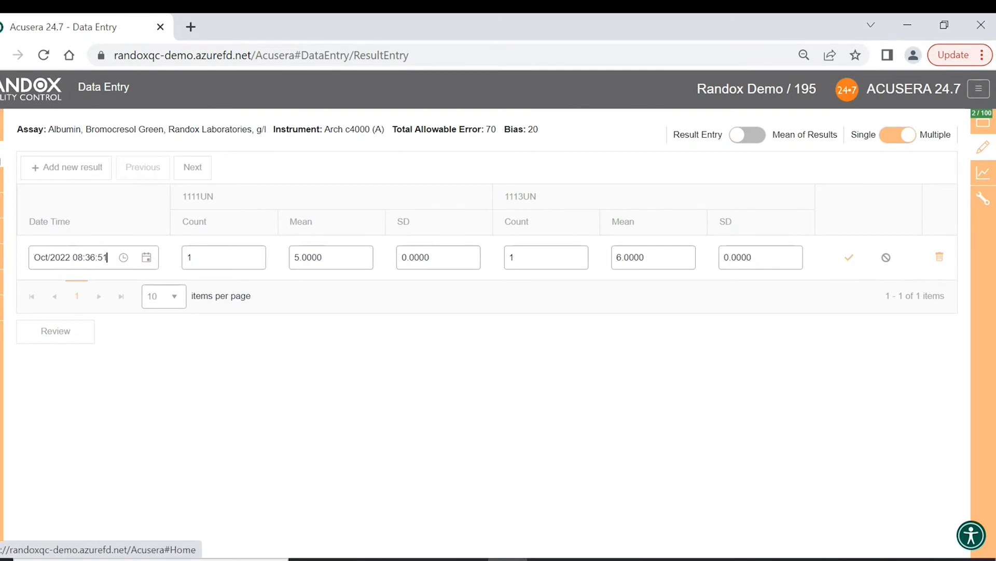
{"action": "left_click", "coordinate": [78, 337]}
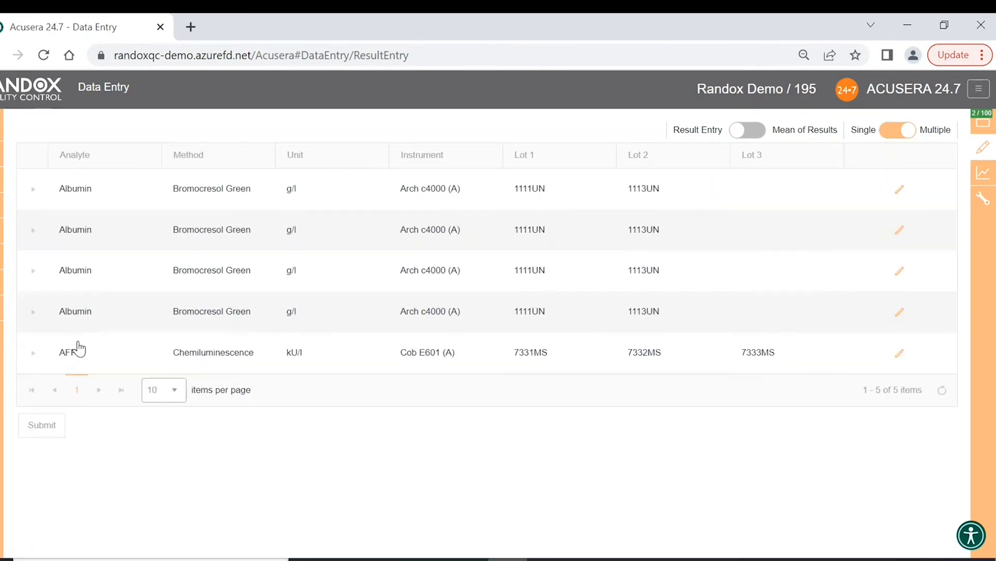
- Submit the Albumin results and return to the Home test list
{"action": "left_click", "coordinate": [33, 231]}
{"action": "left_click", "coordinate": [32, 230]}
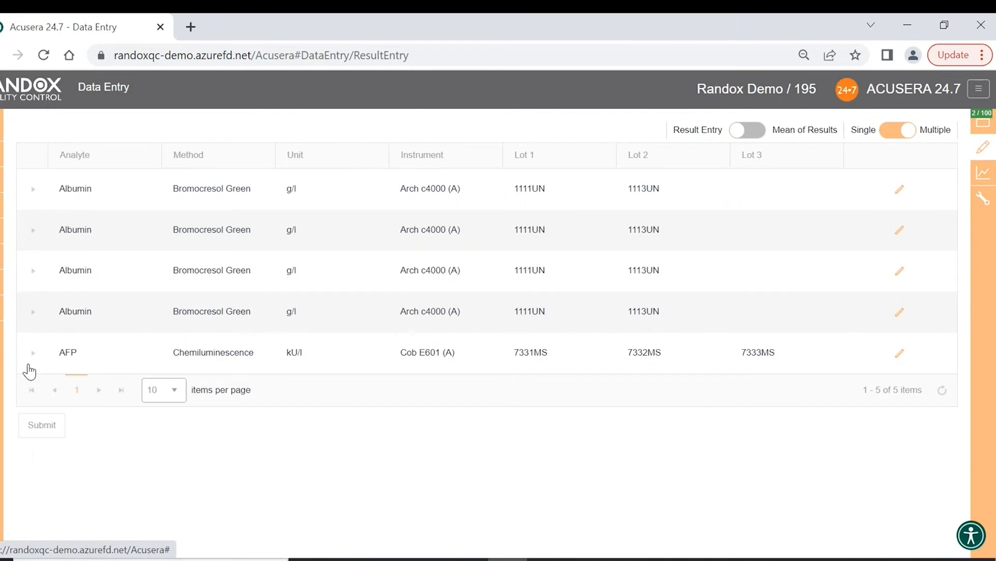
{"action": "left_click", "coordinate": [46, 434]}
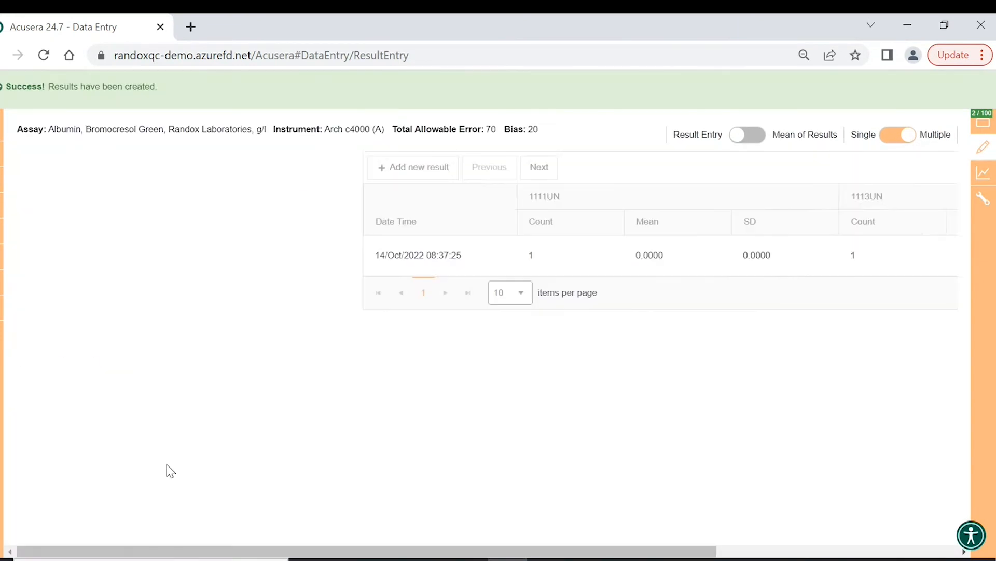
{"action": "left_click", "coordinate": [1, 153]}
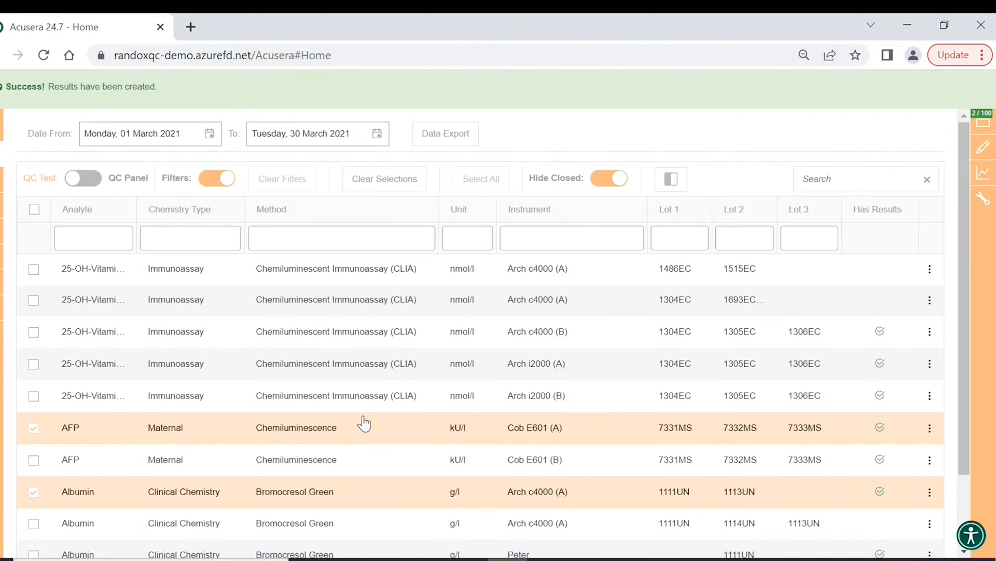
{"action": "scroll", "coordinate": [363, 423], "scroll_direction": "down", "scroll_amount": 2}
- Deselect AFP Cob E601 (A) and Albumin Arch c4000 (A), then open EDI Configuration
{"action": "left_click", "coordinate": [34, 347]}
{"action": "left_click", "coordinate": [33, 413]}
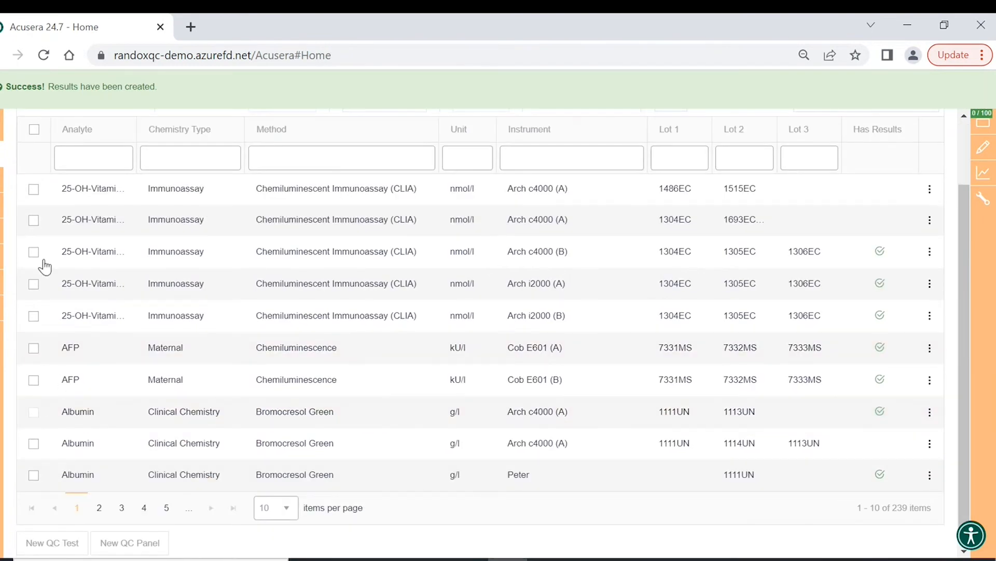
{"action": "mouse_move", "coordinate": [1, 257]}
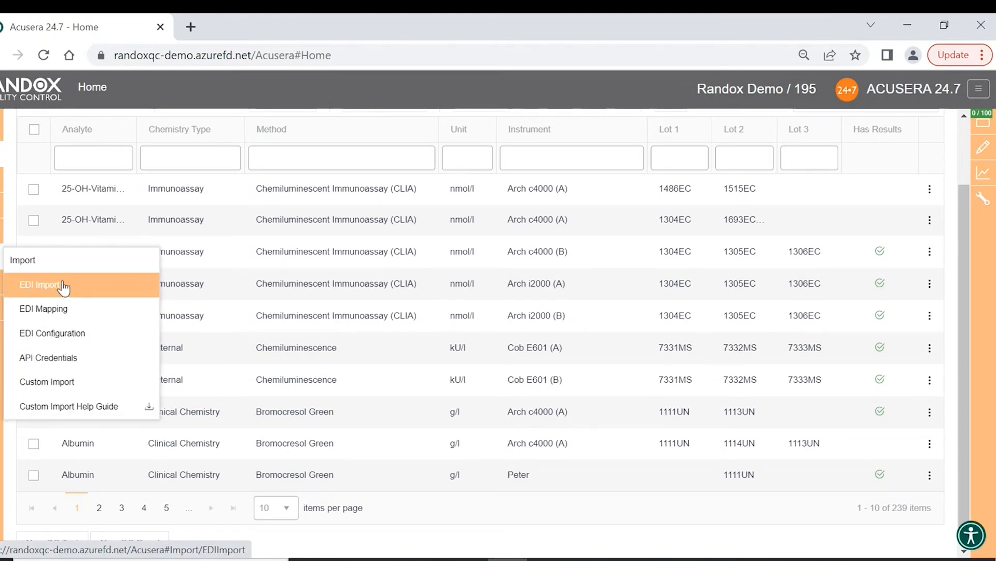
{"action": "left_click", "coordinate": [69, 335]}
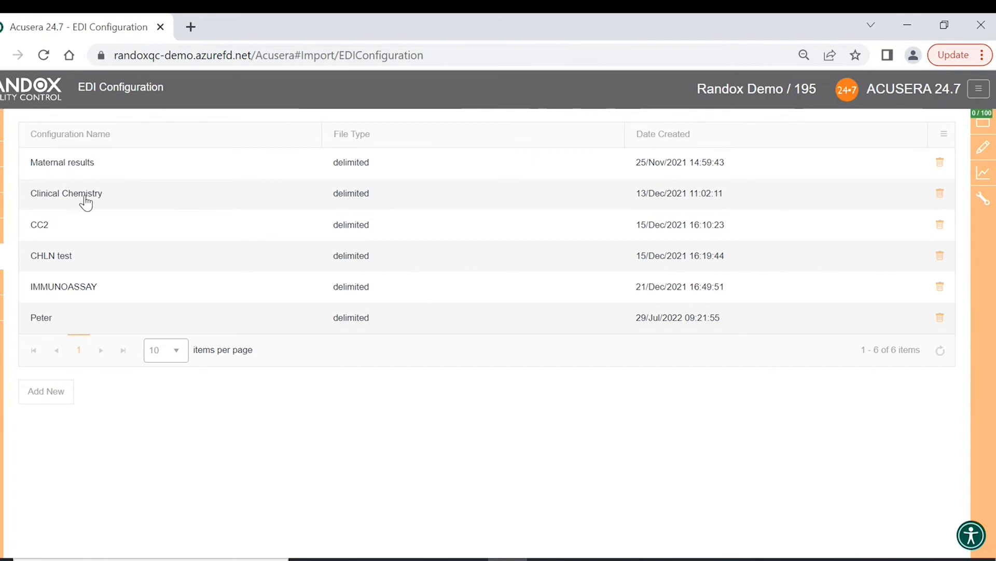
- Add a new EDI configuration and load 24.7_Demo_Data.csv to preview its contents
{"action": "left_click", "coordinate": [61, 396]}
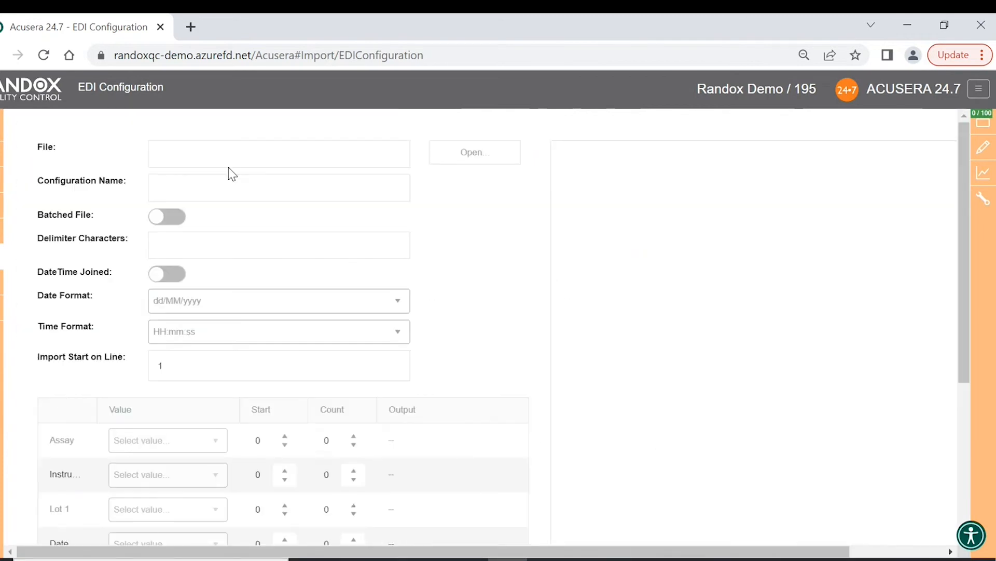
{"action": "left_click", "coordinate": [493, 153]}
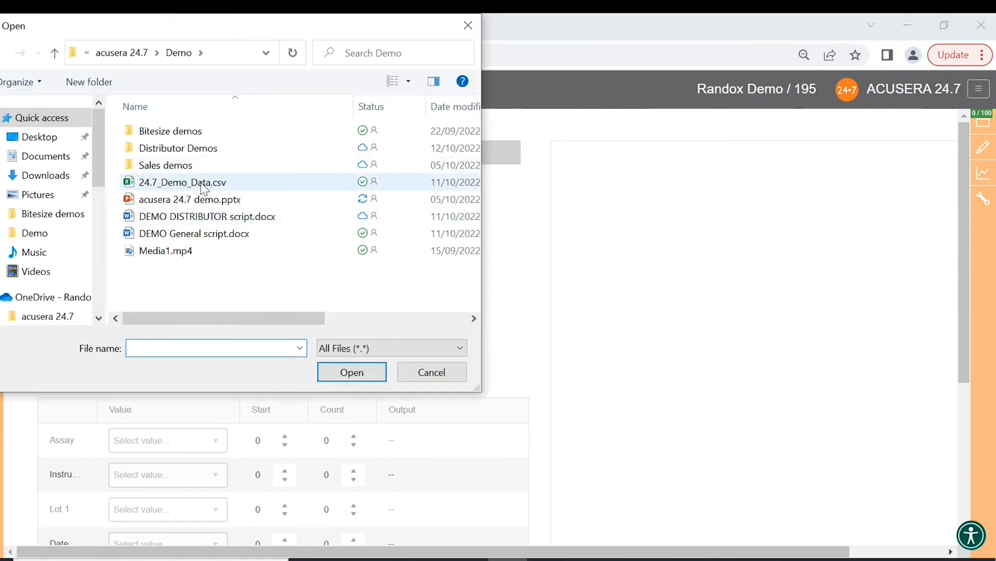
{"action": "left_click", "coordinate": [204, 185]}
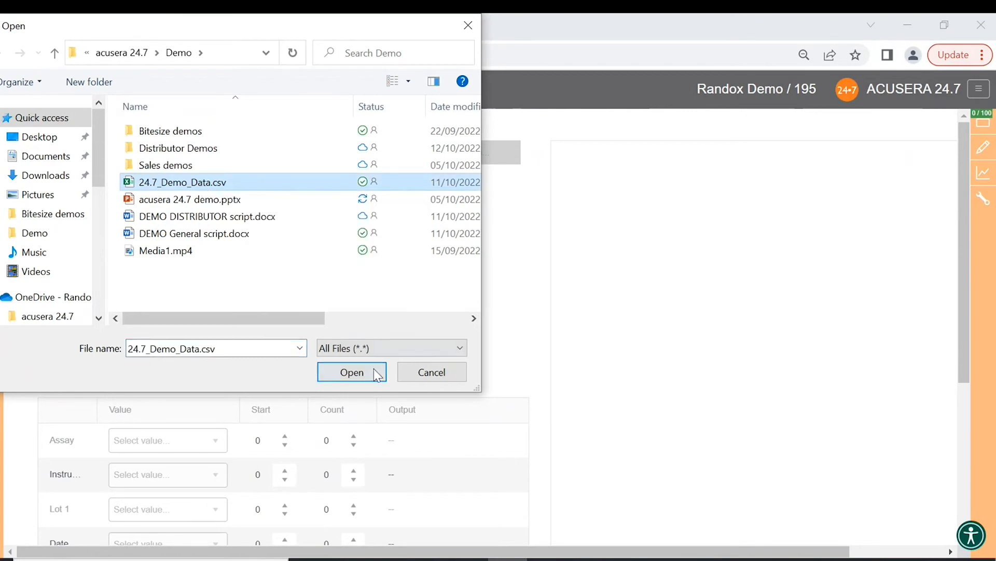
{"action": "left_click", "coordinate": [352, 372]}
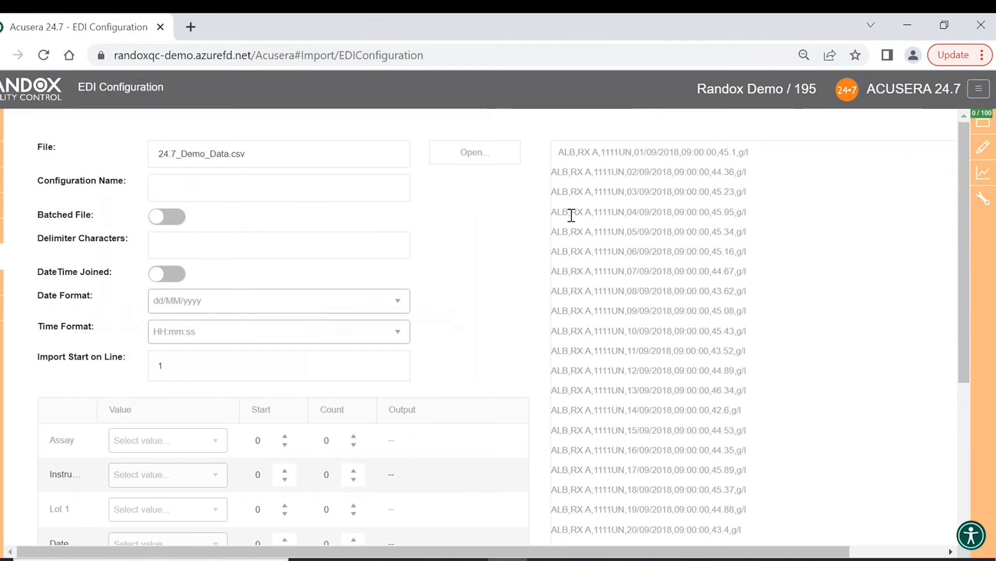
{"action": "left_click_drag", "start_coordinate": [551, 172], "coordinate": [556, 172]}
{"action": "left_click", "coordinate": [558, 174]}
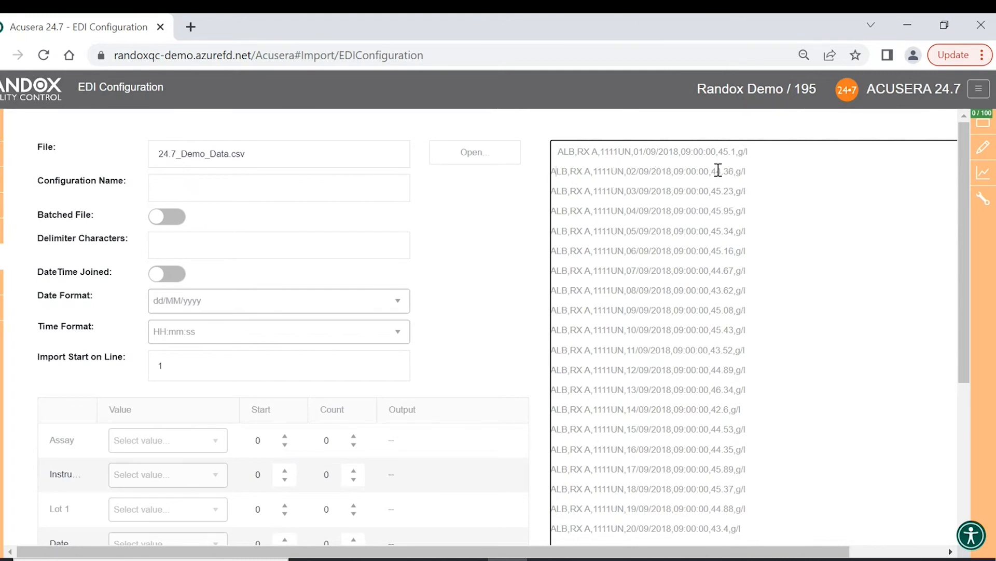
{"action": "left_click", "coordinate": [336, 195]}
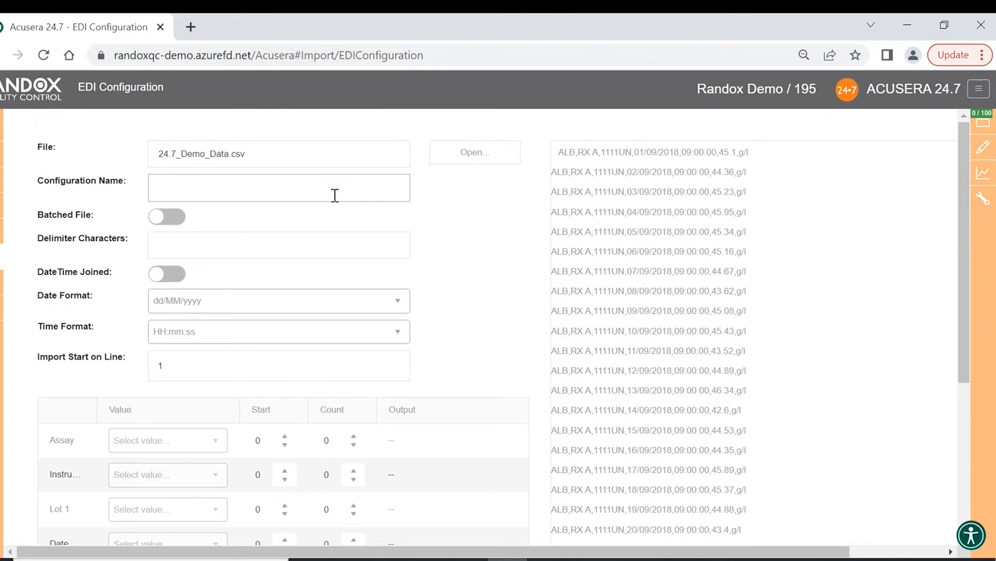
- Name the configuration 'Adam test' and set a comma delimiter, checking the preview
{"action": "type", "text": "Adam test"}
{"action": "left_click", "coordinate": [289, 230]}
{"action": "left_click", "coordinate": [292, 248]}
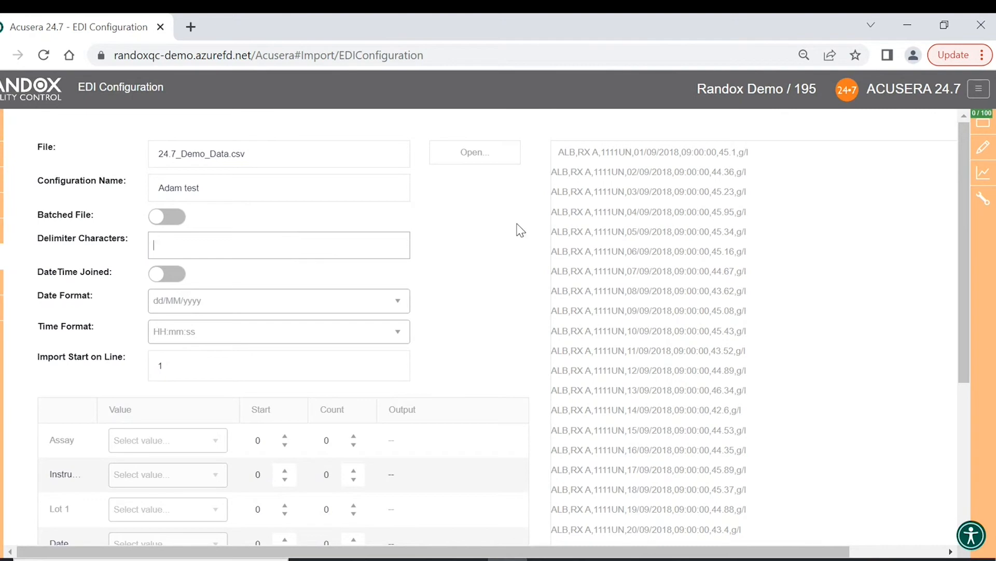
{"action": "left_click", "coordinate": [573, 174]}
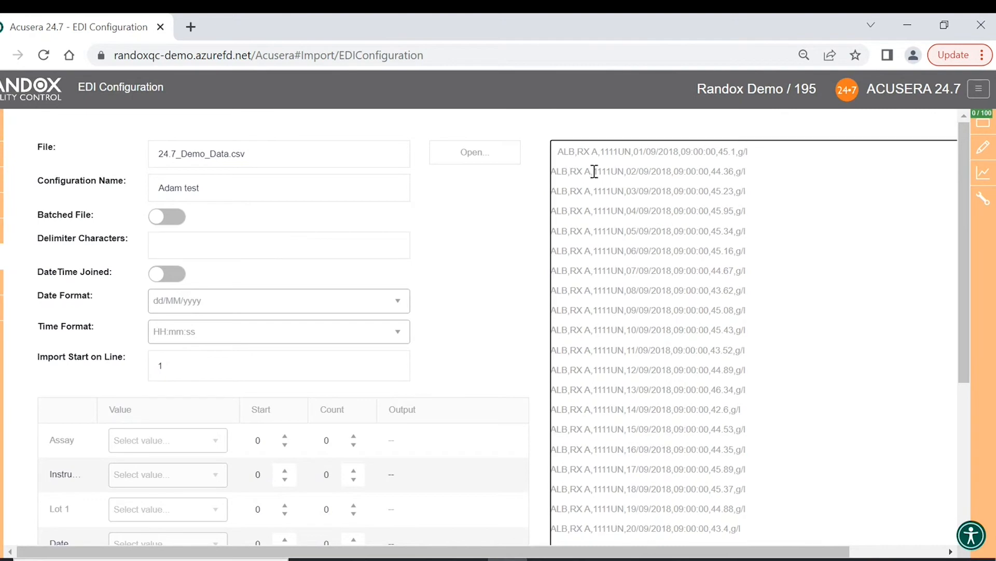
{"action": "left_click", "coordinate": [204, 237]}
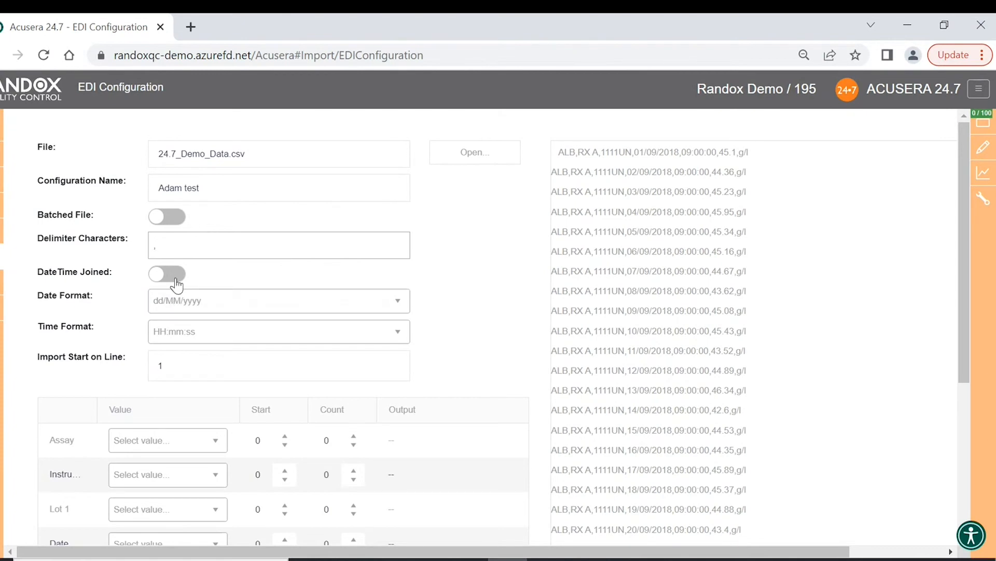
{"action": "left_click", "coordinate": [682, 154]}
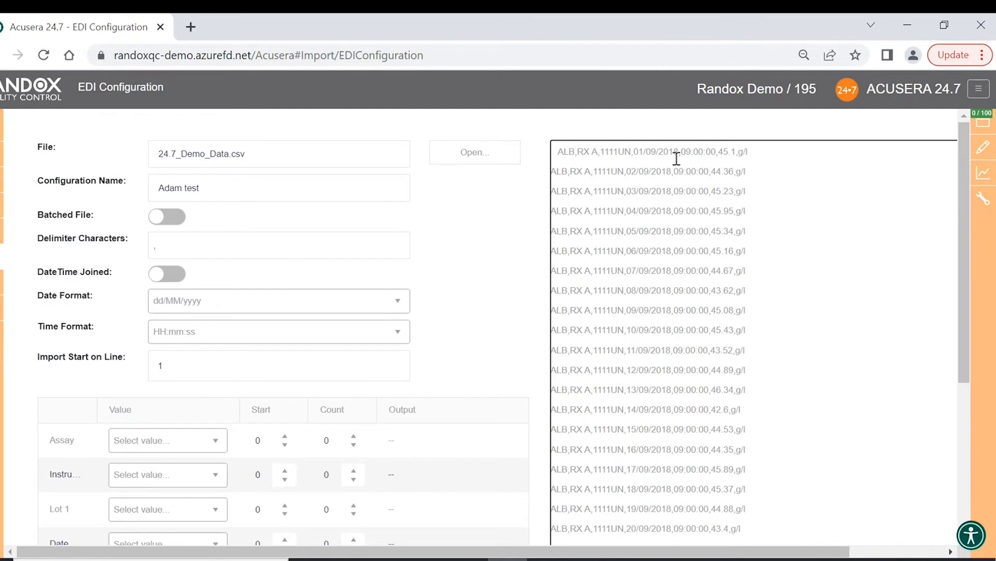
- Keep date and time separate, with dd/MM/yyyy dates and HH:mm:ss times
{"action": "left_click", "coordinate": [167, 273]}
{"action": "left_click", "coordinate": [167, 273]}
{"action": "left_click", "coordinate": [395, 301]}
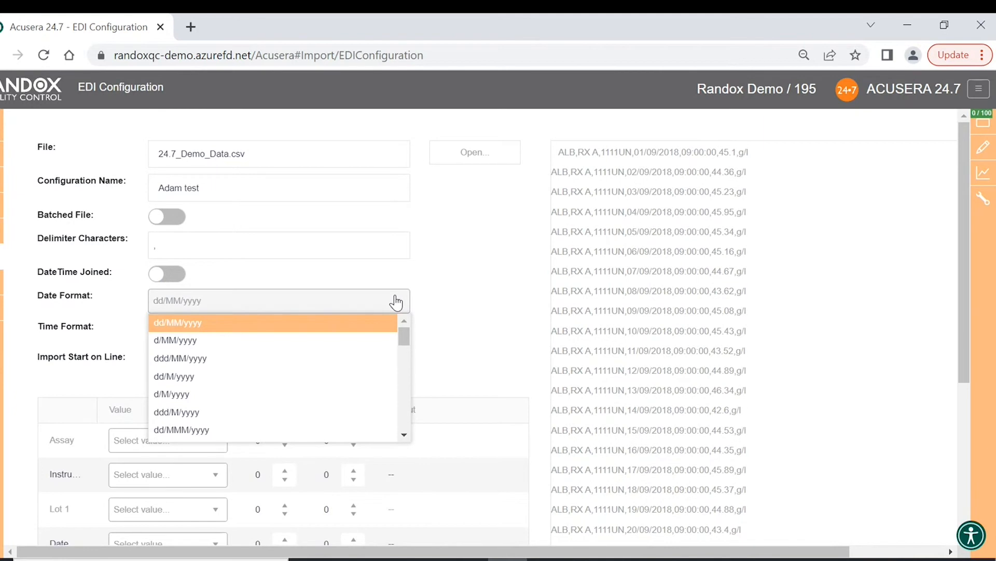
{"action": "left_click", "coordinate": [395, 301]}
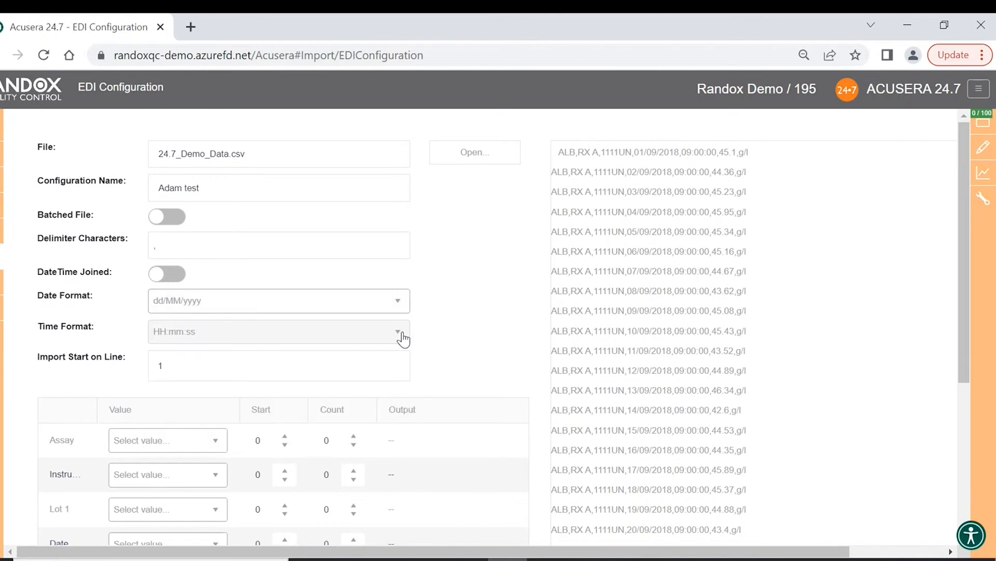
{"action": "left_click", "coordinate": [401, 333]}
{"action": "left_click", "coordinate": [401, 333]}
{"action": "left_click", "coordinate": [402, 333]}
{"action": "left_click", "coordinate": [451, 336]}
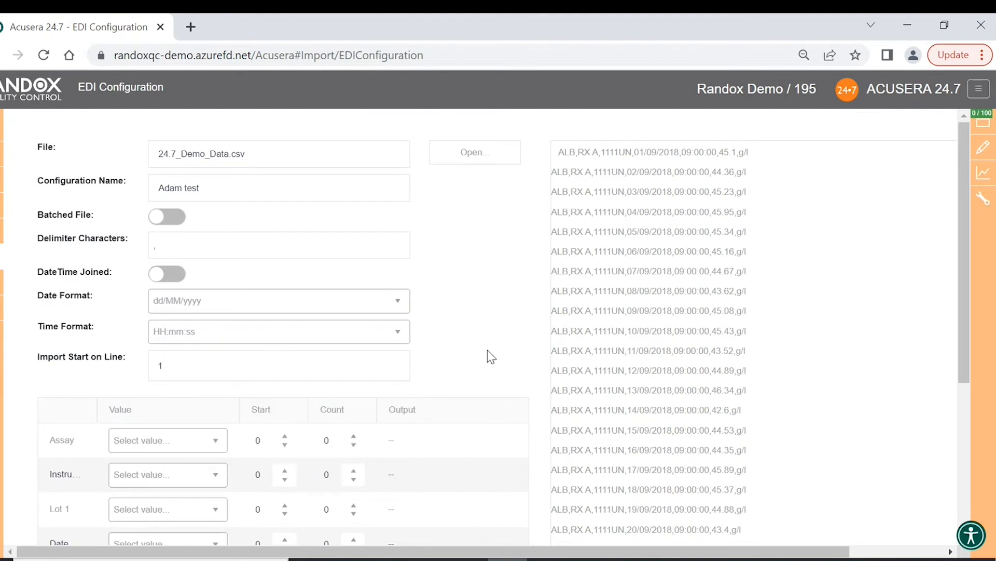
{"action": "scroll", "coordinate": [487, 349], "scroll_direction": "down", "scroll_amount": 2}
{"action": "scroll", "coordinate": [476, 302], "scroll_direction": "down", "scroll_amount": 2}
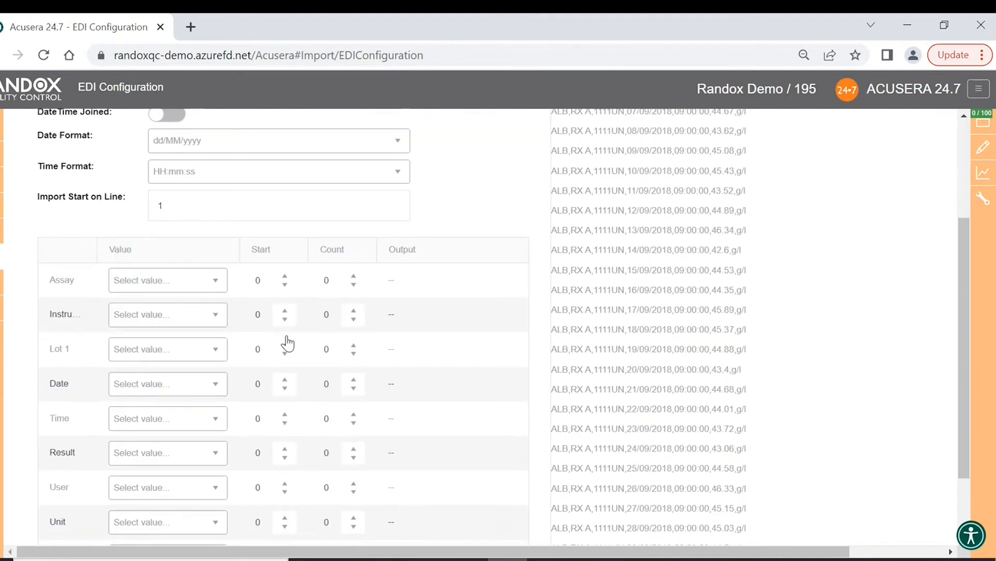
- Map the sample line's assay to ALB, instrument to RX A and lot to 1111UN
{"action": "left_click", "coordinate": [221, 282]}
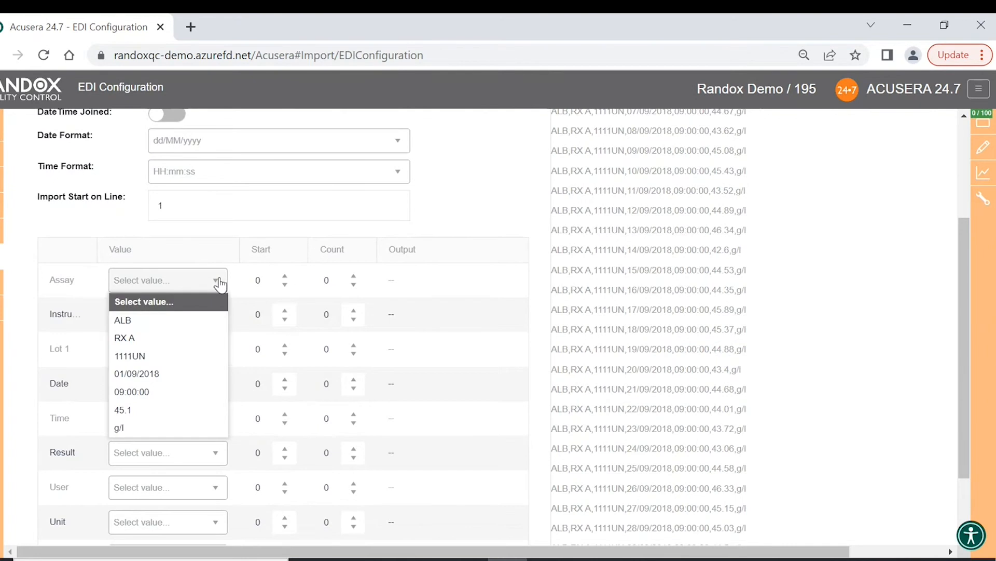
{"action": "left_click", "coordinate": [193, 323]}
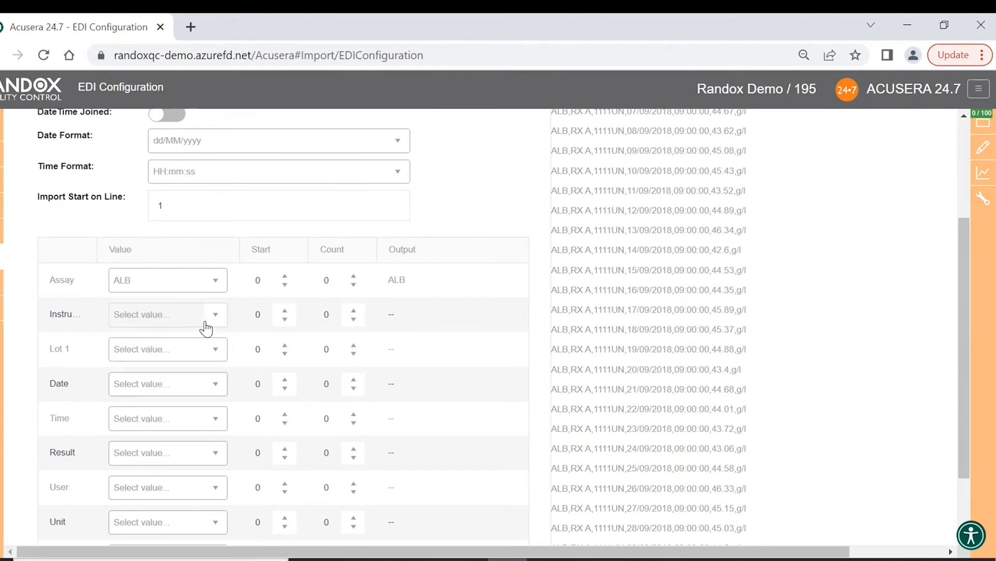
{"action": "left_click", "coordinate": [213, 317]}
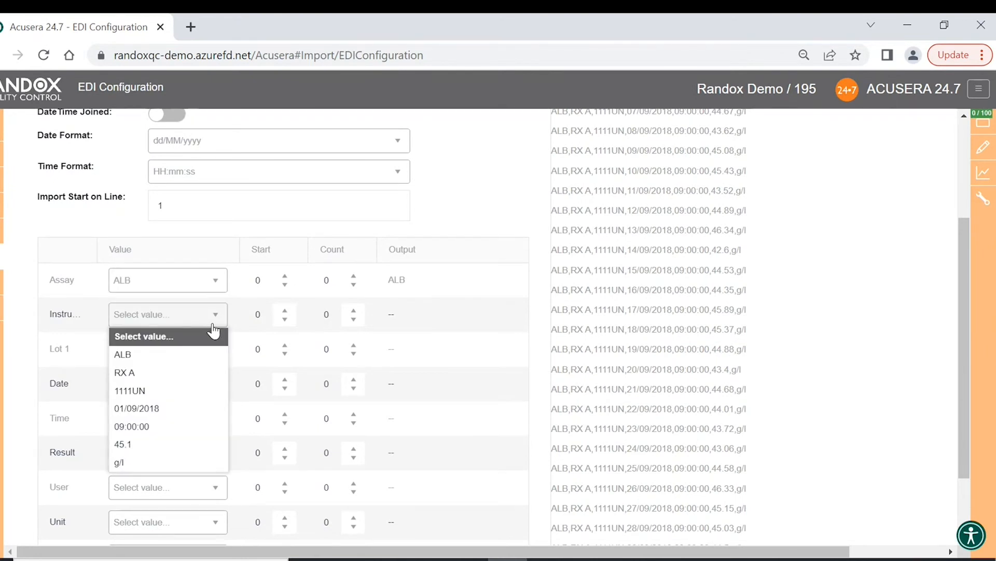
{"action": "left_click", "coordinate": [191, 373]}
{"action": "left_click", "coordinate": [214, 353]}
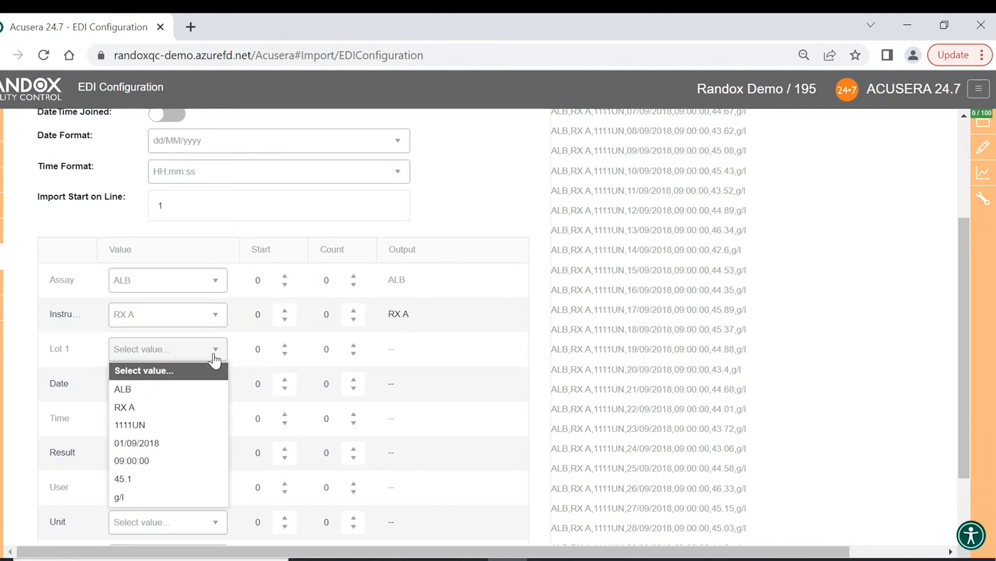
{"action": "left_click", "coordinate": [199, 427]}
- Map date 01/09/2018, time 09:00:00 and result 45.1, then save the configuration
{"action": "left_click", "coordinate": [218, 392]}
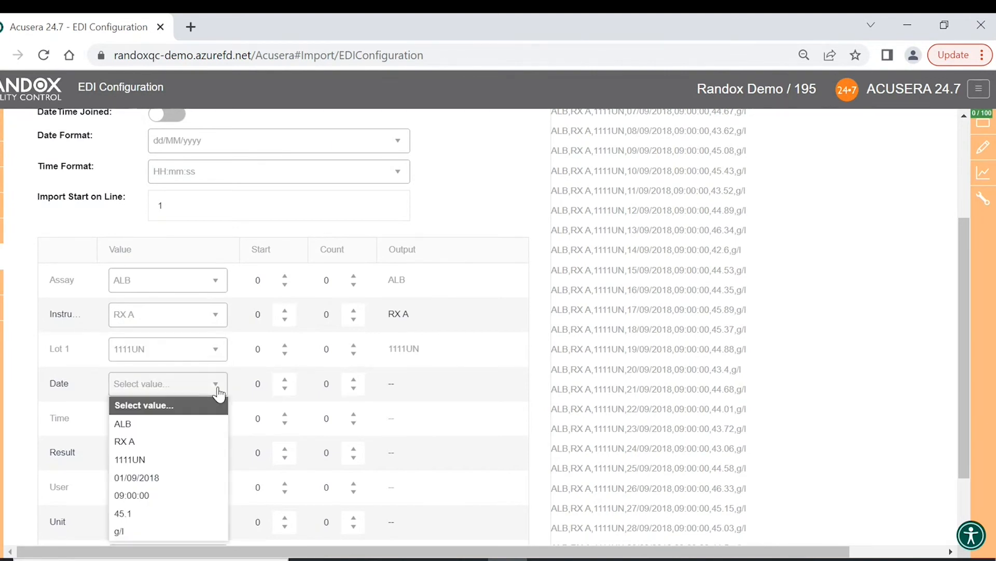
{"action": "left_click", "coordinate": [194, 475]}
{"action": "left_click", "coordinate": [213, 423]}
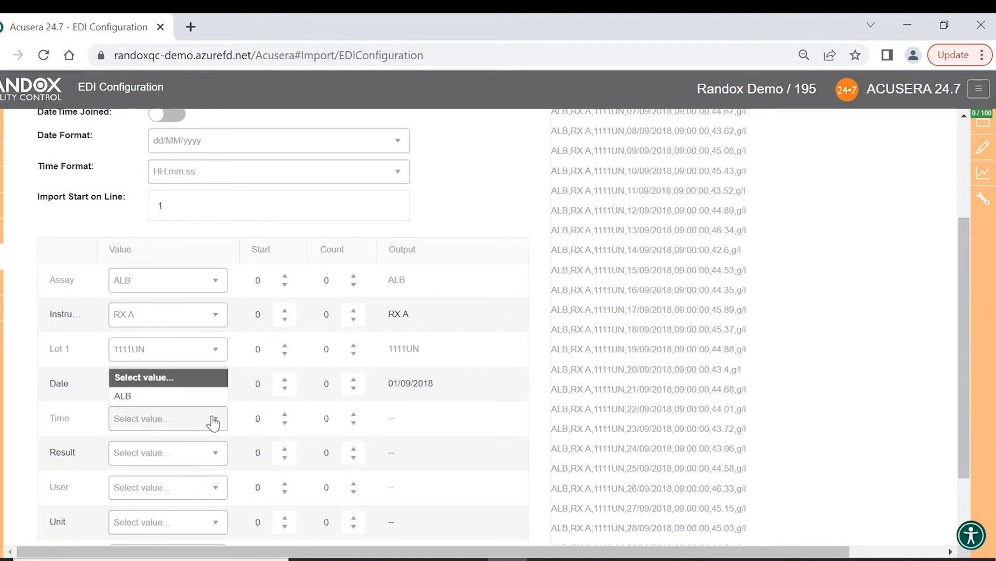
{"action": "left_click", "coordinate": [176, 368]}
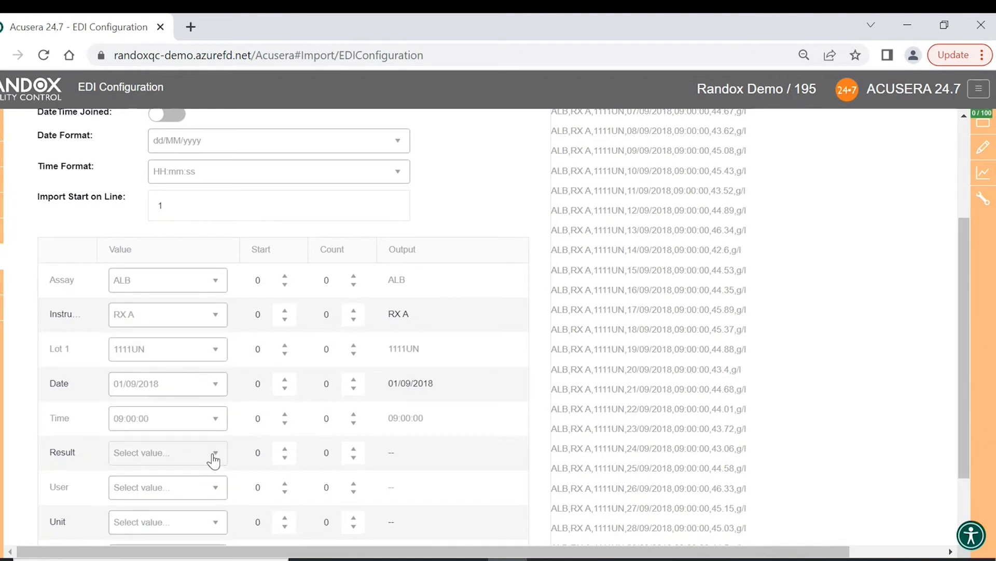
{"action": "left_click", "coordinate": [217, 458]}
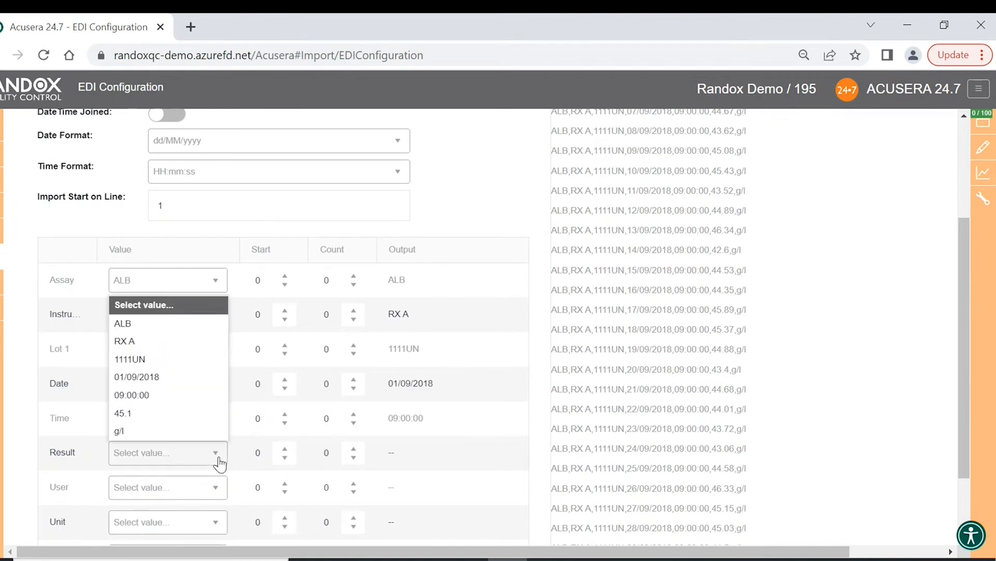
{"action": "left_click", "coordinate": [176, 412]}
{"action": "scroll", "coordinate": [252, 416], "scroll_direction": "down", "scroll_amount": 2}
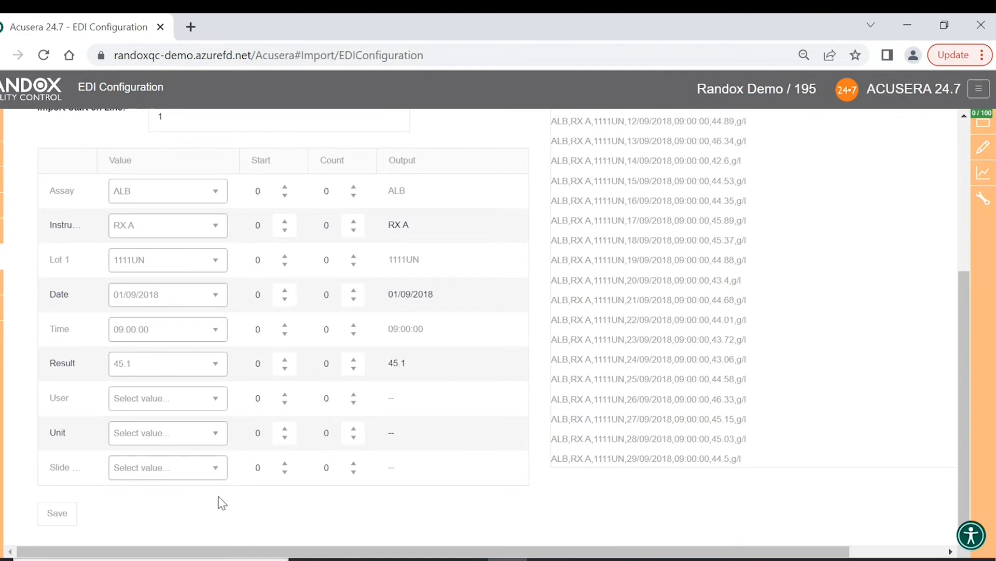
{"action": "left_click", "coordinate": [50, 524]}
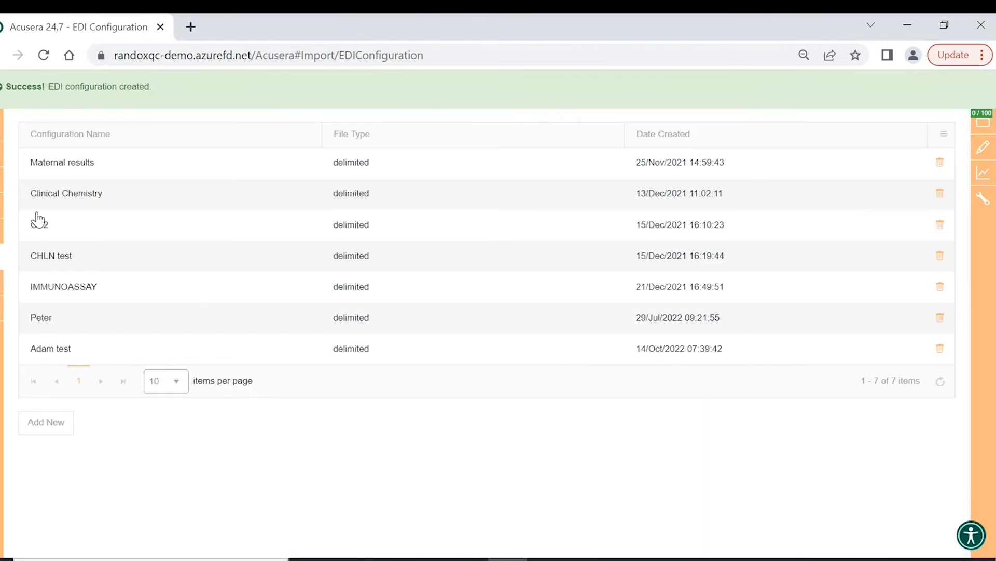
- Import 24.7_Demo_Data.csv through EDI Import using the newly created configuration
{"action": "mouse_move", "coordinate": [8, 275]}
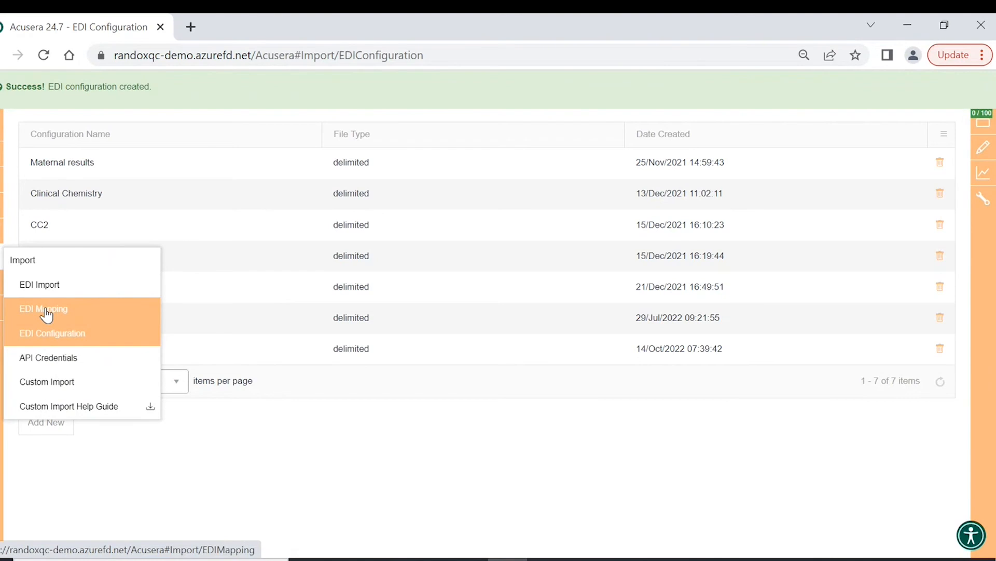
{"action": "left_click", "coordinate": [54, 290]}
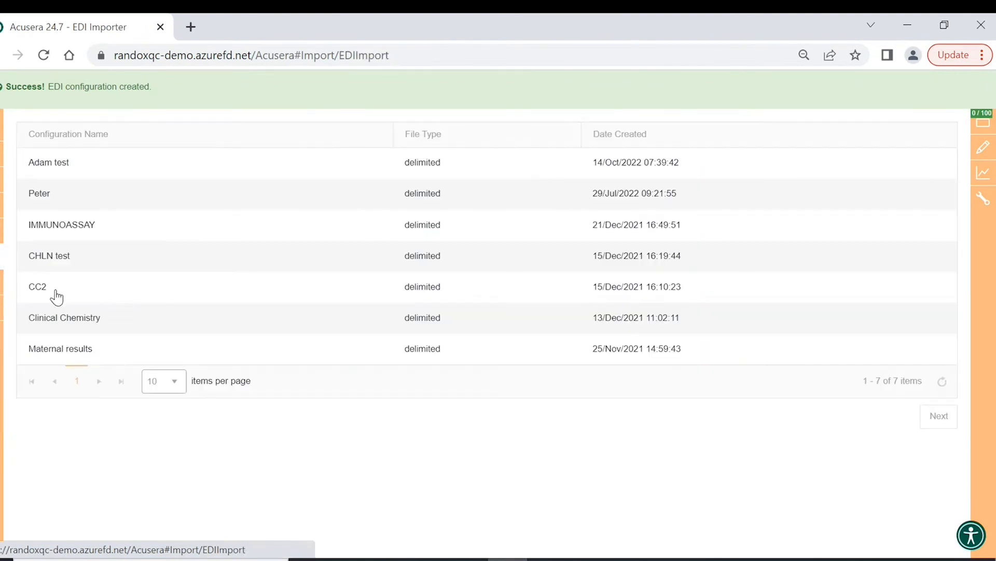
{"action": "left_click", "coordinate": [64, 174]}
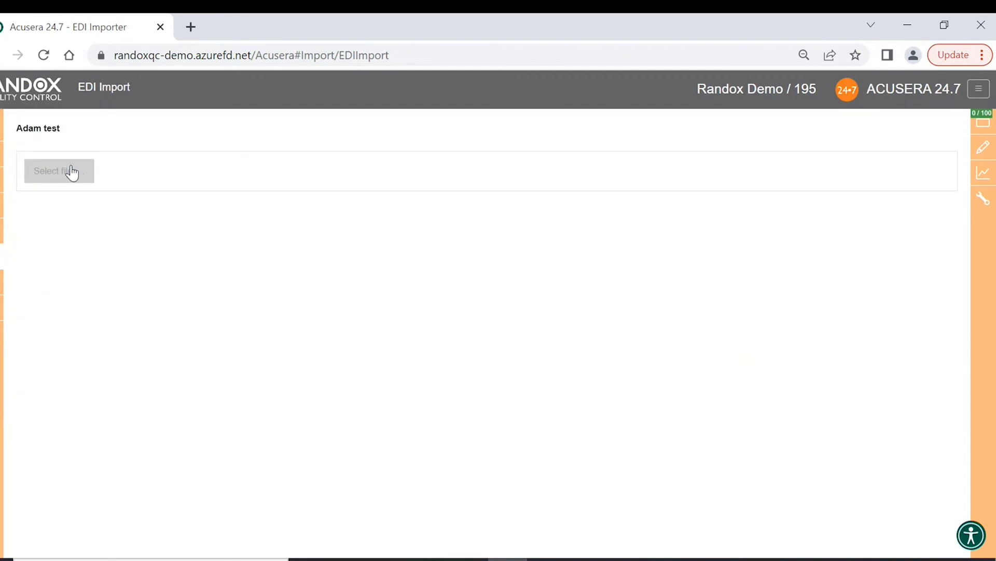
{"action": "left_click", "coordinate": [71, 172]}
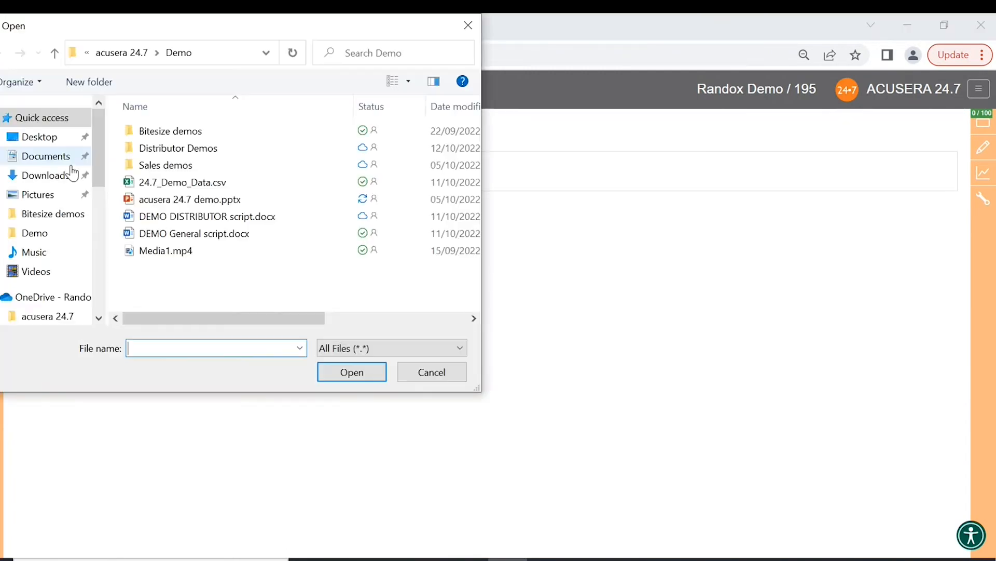
{"action": "left_click", "coordinate": [155, 182]}
{"action": "left_click", "coordinate": [348, 374]}
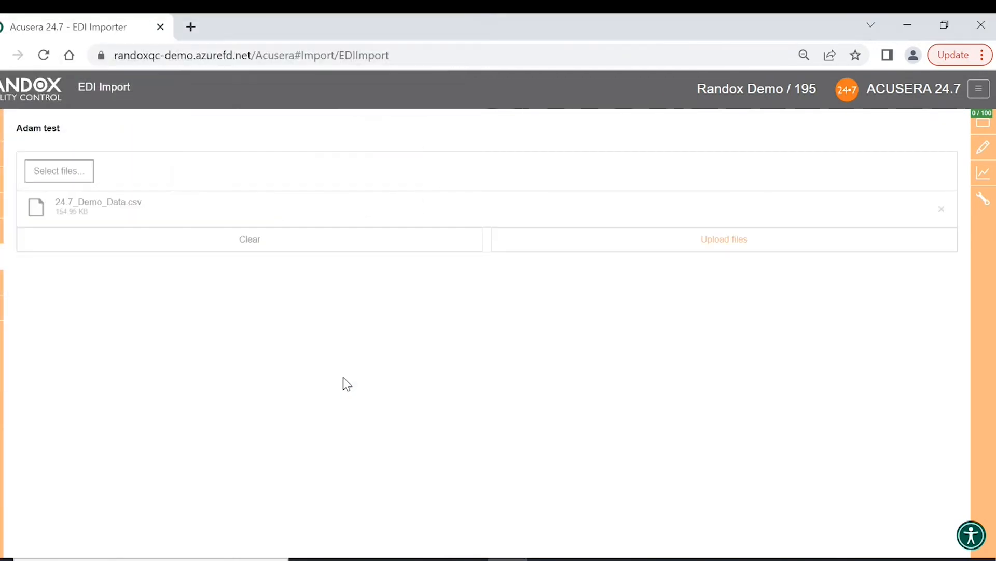
{"action": "left_click", "coordinate": [700, 248]}
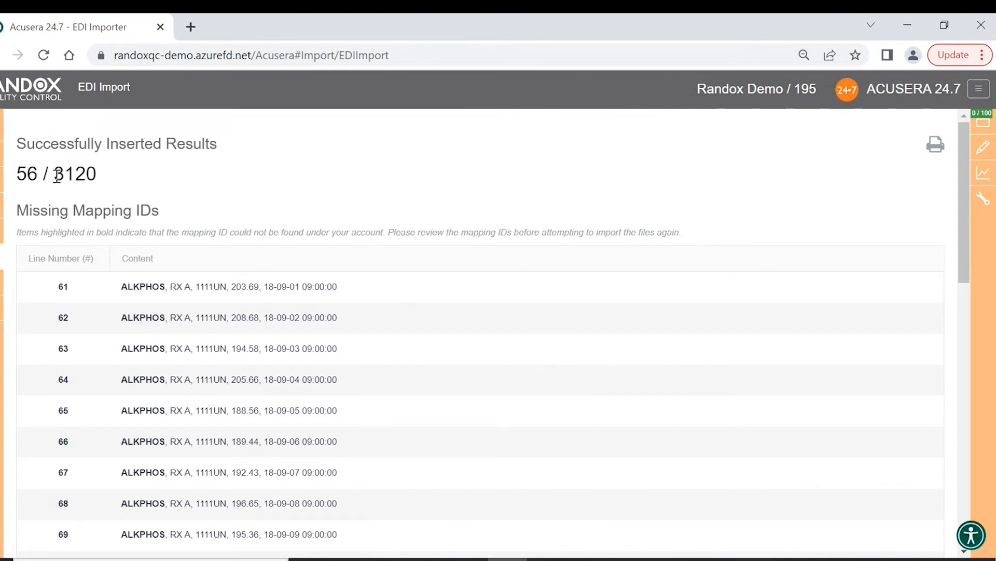
- Highlight the 3120 total result count and the Missing Mapping IDs heading
{"action": "left_click_drag", "start_coordinate": [59, 176], "coordinate": [99, 179]}
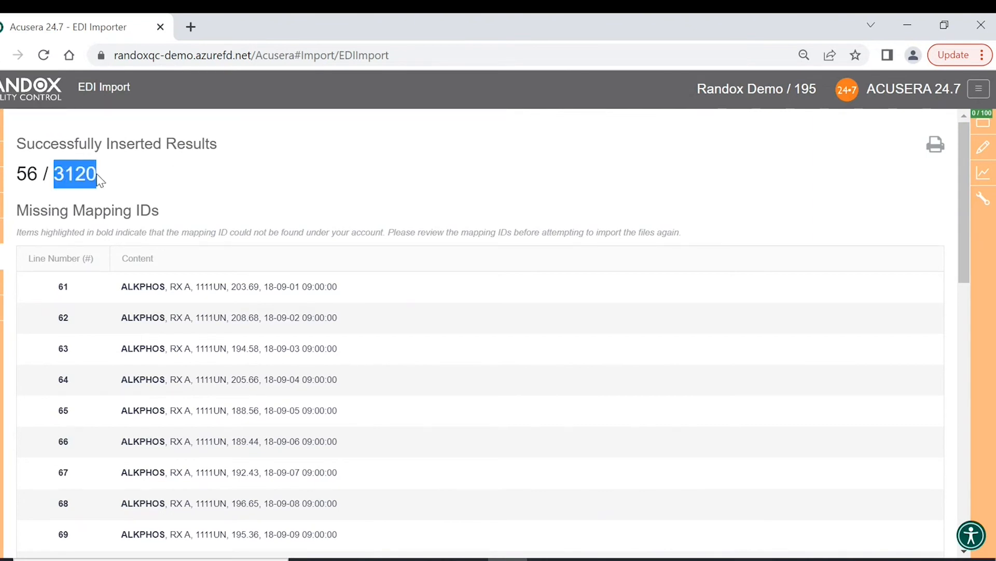
{"action": "left_click", "coordinate": [99, 179]}
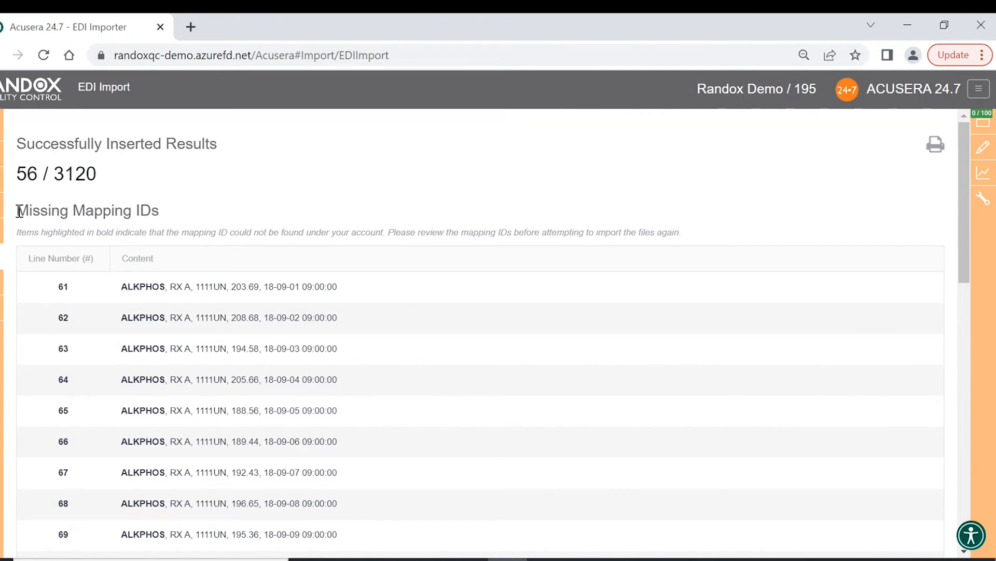
{"action": "left_click_drag", "start_coordinate": [20, 211], "coordinate": [165, 213]}
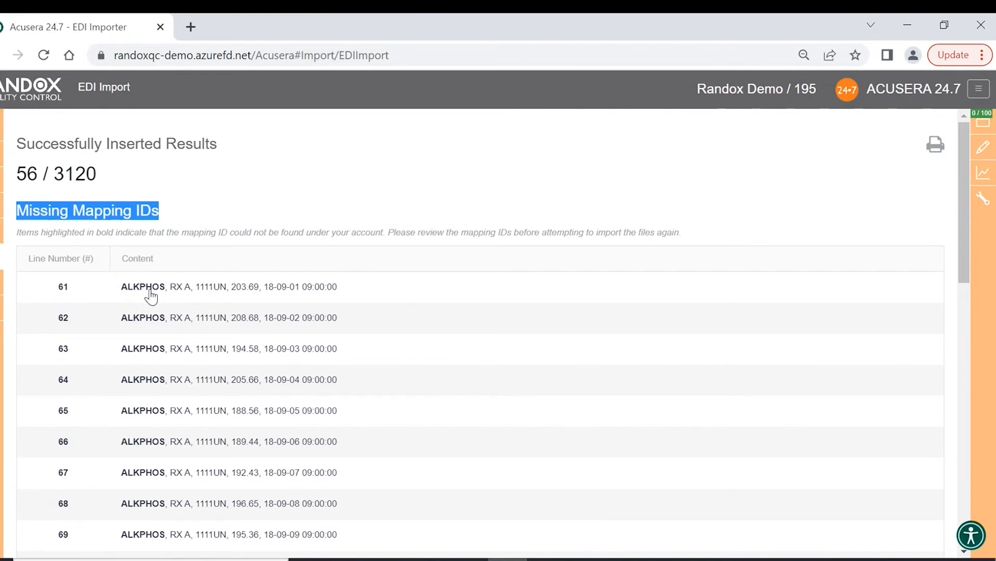
- Show the Assay mappings in EDI Mapping, sorted ascending by Mapping ID
{"action": "mouse_move", "coordinate": [1, 265]}
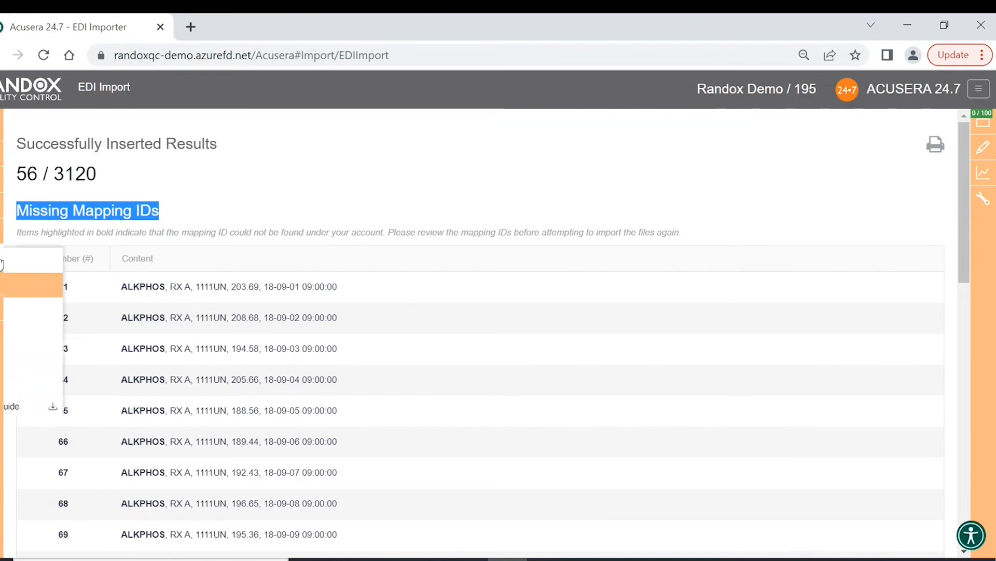
{"action": "left_click", "coordinate": [38, 310]}
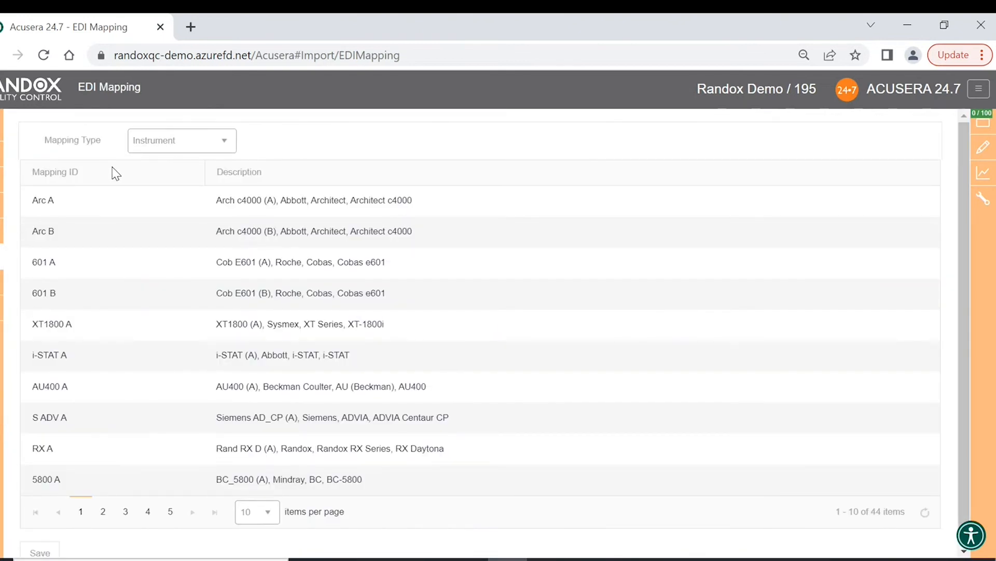
{"action": "left_click", "coordinate": [229, 143]}
{"action": "left_click", "coordinate": [200, 185]}
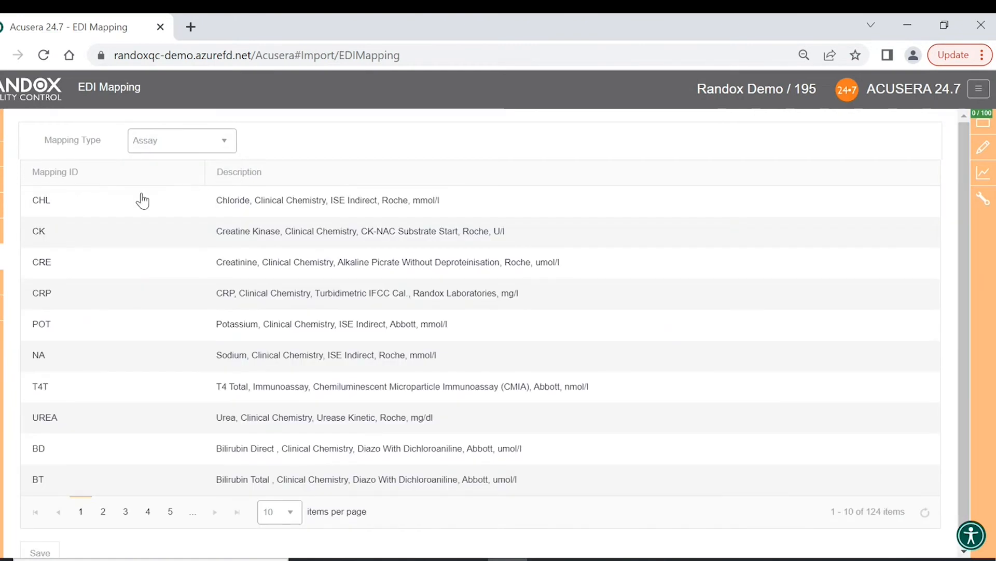
{"action": "left_click", "coordinate": [227, 147]}
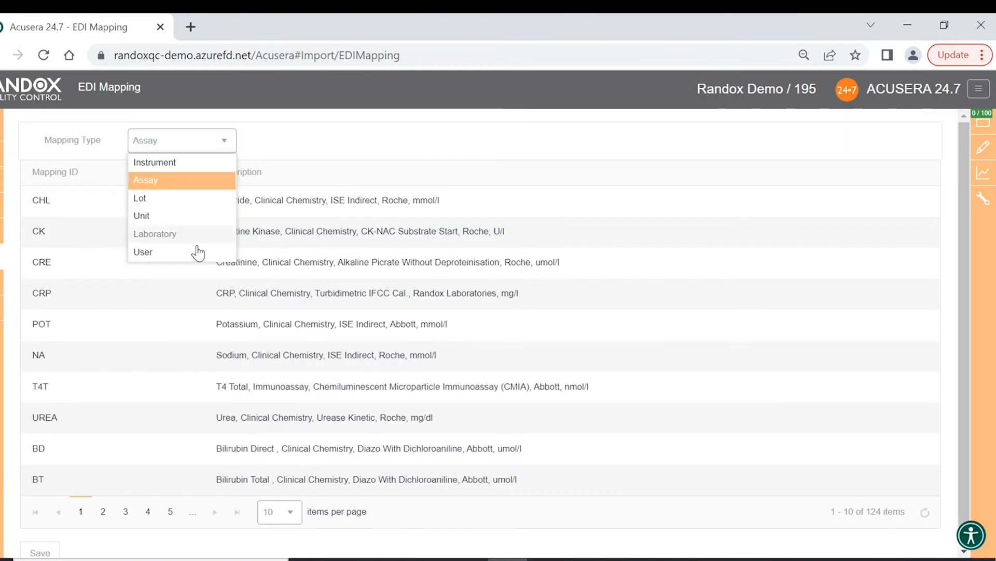
{"action": "left_click", "coordinate": [202, 183]}
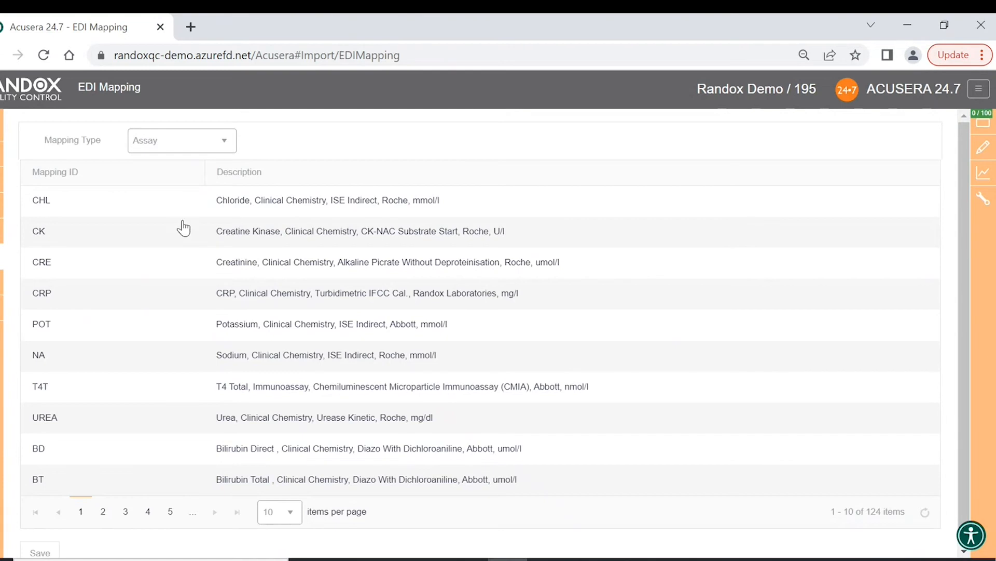
{"action": "left_click", "coordinate": [138, 173]}
{"action": "left_click", "coordinate": [136, 167]}
{"action": "left_click", "coordinate": [136, 167]}
{"action": "left_click", "coordinate": [136, 169]}
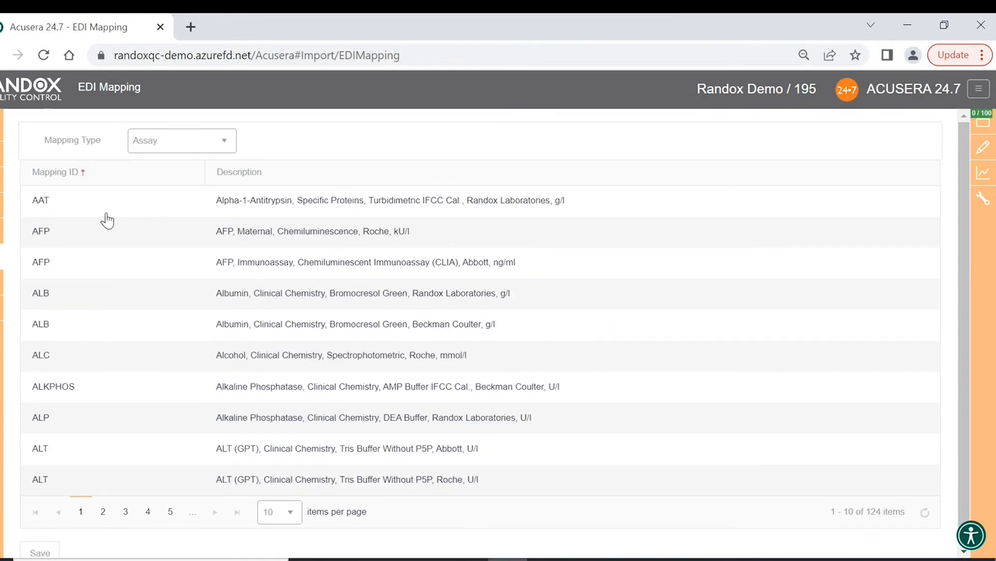
- Enter ALKPHOS as the Alkaline Phosphatase mapping ID, then return to the Home page
{"action": "mouse_move", "coordinate": [6, 260]}
{"action": "left_click", "coordinate": [80, 389]}
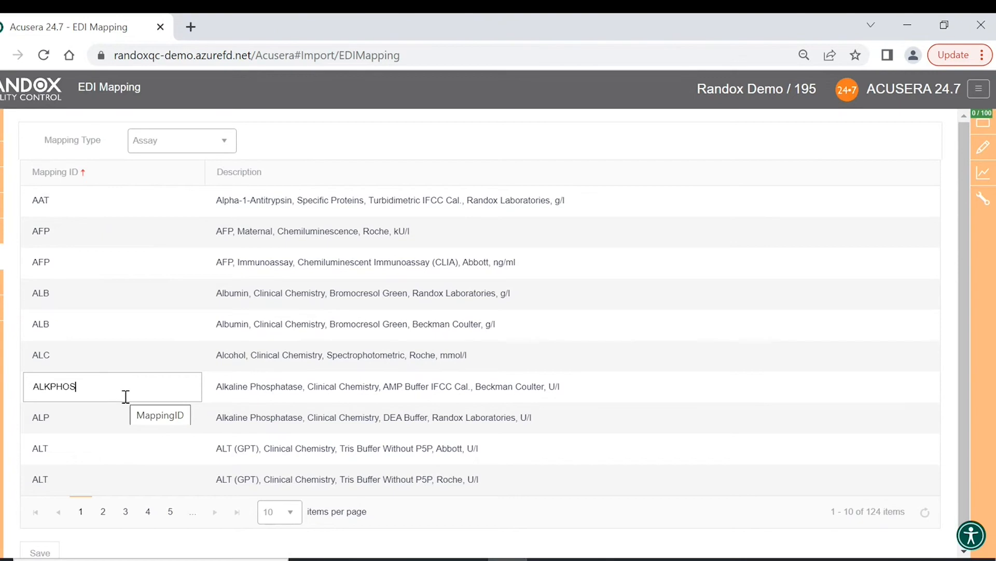
{"action": "scroll", "coordinate": [125, 396], "scroll_direction": "down", "scroll_amount": 1}
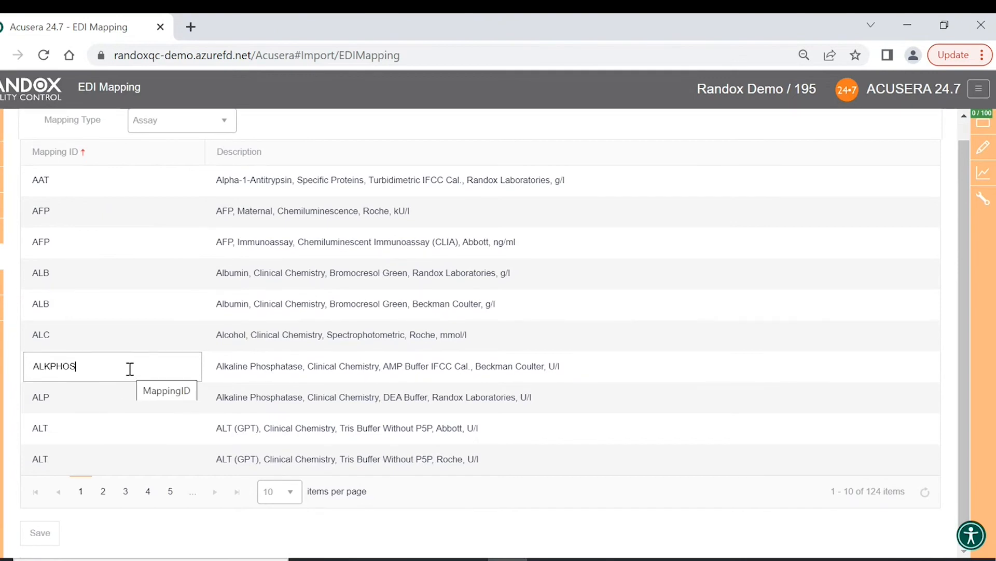
{"action": "mouse_move", "coordinate": [4, 259]}
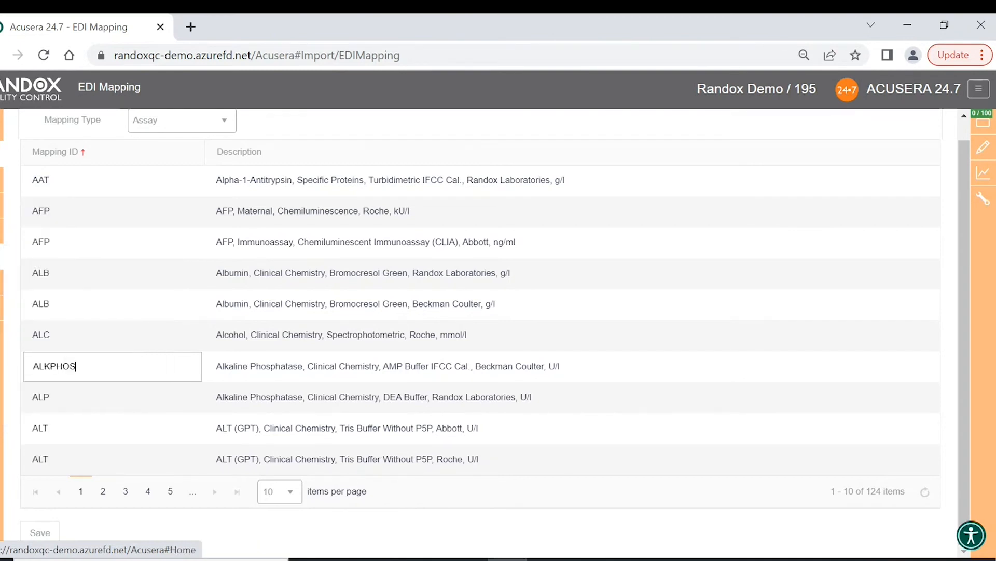
{"action": "left_click", "coordinate": [3, 174]}
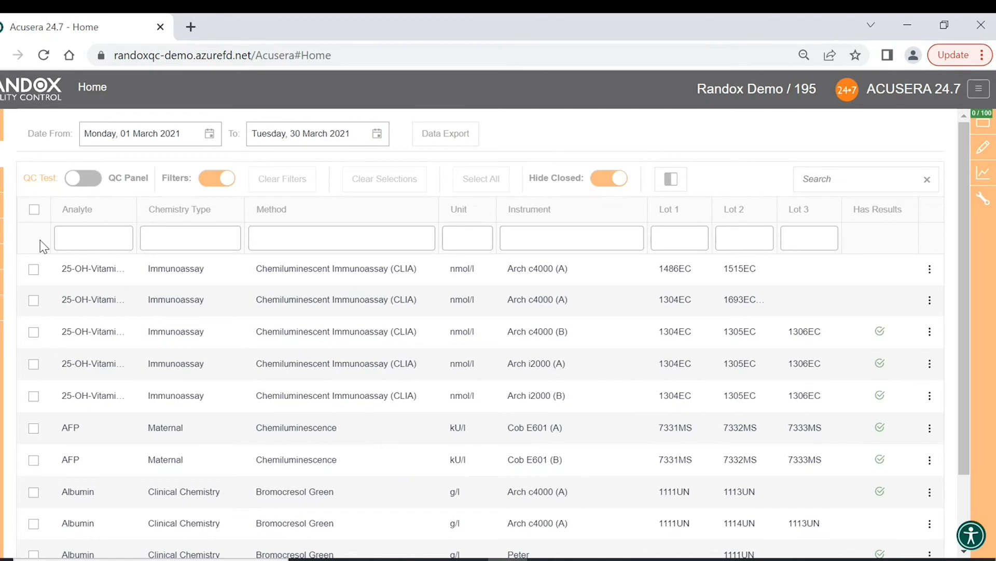
- Bring up the left sidebar's Configuration flyout menu on the Home page
{"action": "mouse_move", "coordinate": [3, 186]}
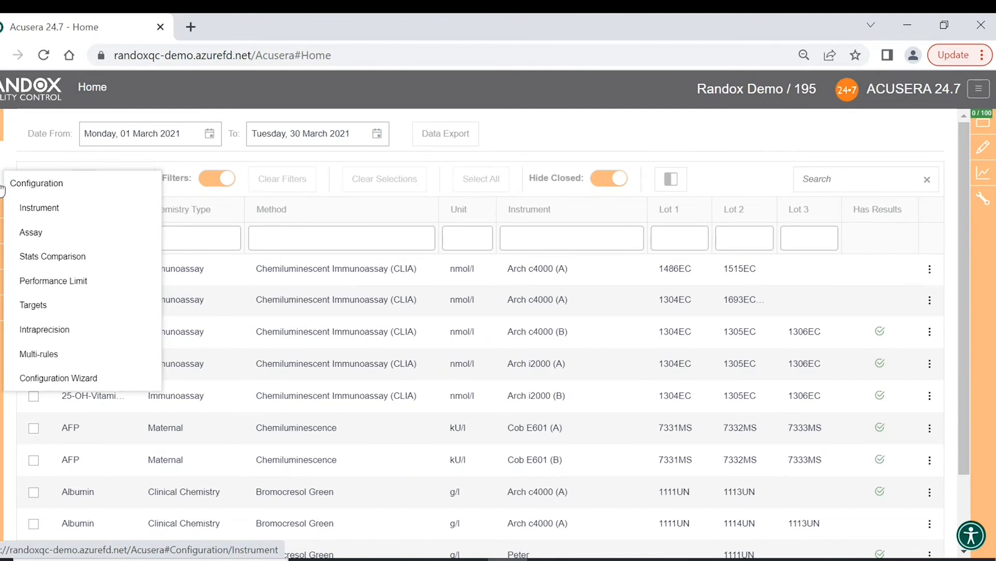
- Open Arch i2000 (B) in Instrument Configuration and start a new instrument event
{"action": "left_click", "coordinate": [51, 208]}
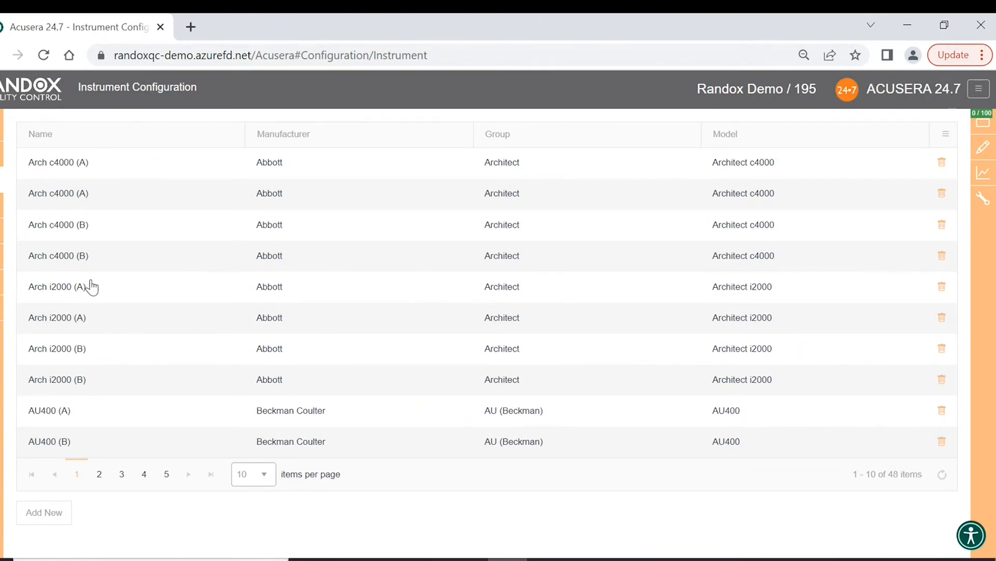
{"action": "left_click", "coordinate": [77, 349]}
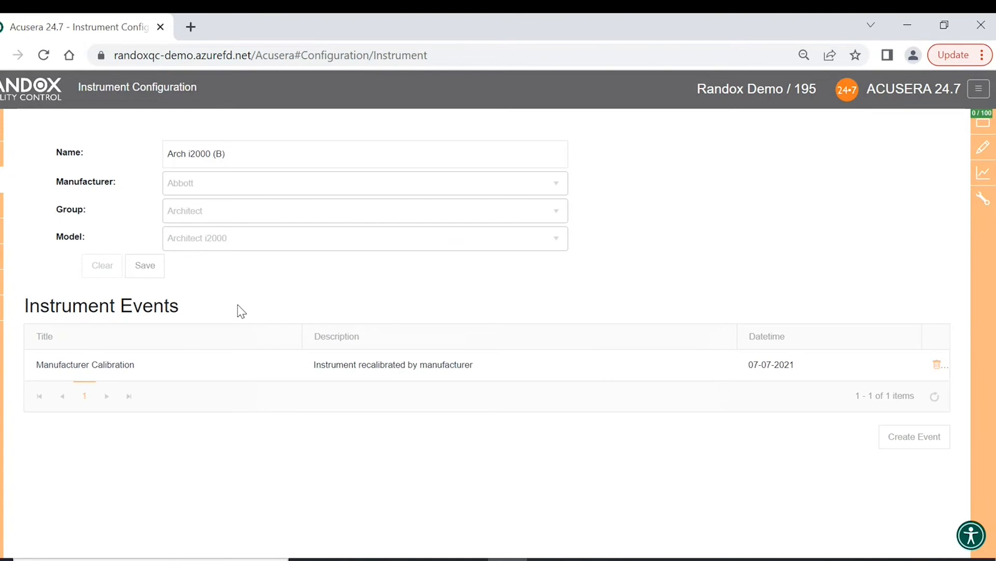
{"action": "left_click", "coordinate": [166, 153]}
{"action": "left_click", "coordinate": [907, 440]}
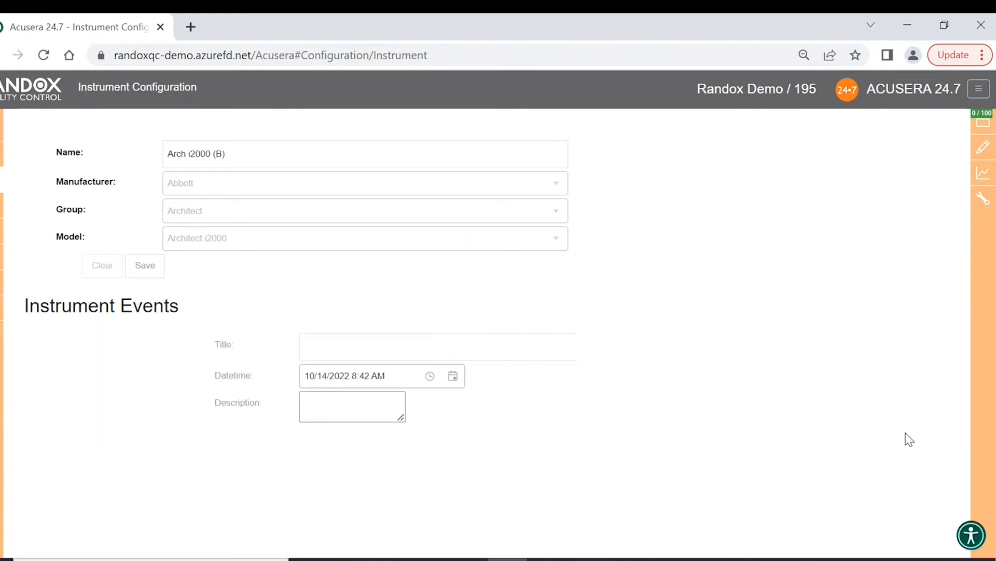
- Title the event 'Manufacturer Maintenance', dated 22 June 2022 at 2:00 AM
{"action": "left_click", "coordinate": [443, 351]}
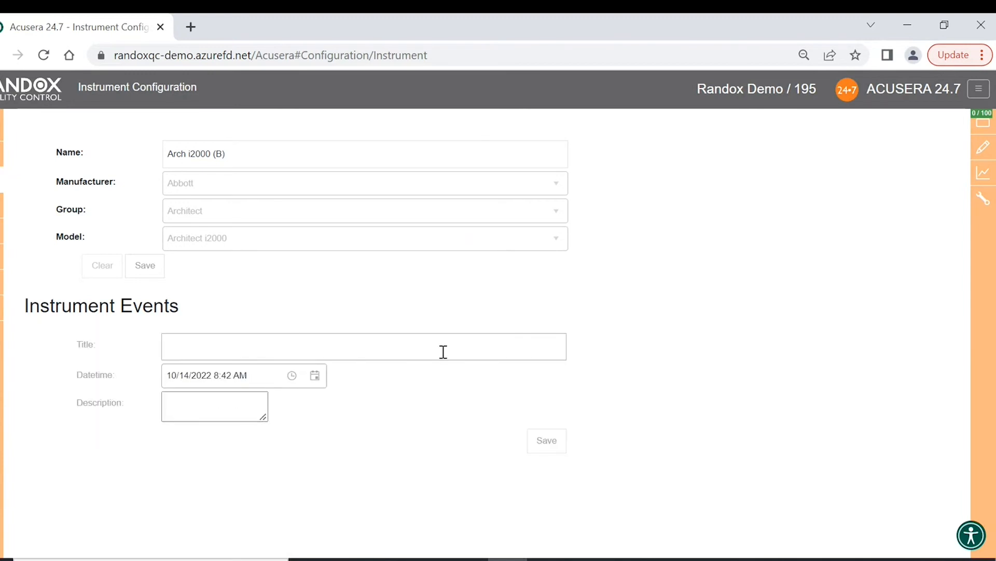
{"action": "type", "text": "Instrument Miant"}
{"action": "key", "text": "BackSpace"}
{"action": "key", "text": "BackSpace"}
{"action": "key", "text": "BackSpace"}
{"action": "key", "text": "BackSpace"}
{"action": "key", "text": "BackSpace"}
{"action": "key", "text": "BackSpace"}
{"action": "key", "text": "BackSpace"}
{"action": "key", "text": "BackSpace"}
{"action": "key", "text": "BackSpace"}
{"action": "key", "text": "BackSpace"}
{"action": "key", "text": "BackSpace"}
{"action": "key", "text": "BackSpace"}
{"action": "key", "text": "BackSpace"}
{"action": "key", "text": "BackSpace"}
{"action": "key", "text": "BackSpace"}
{"action": "key", "text": "BackSpace"}
{"action": "type", "text": "Manufacturer Maintenance"}
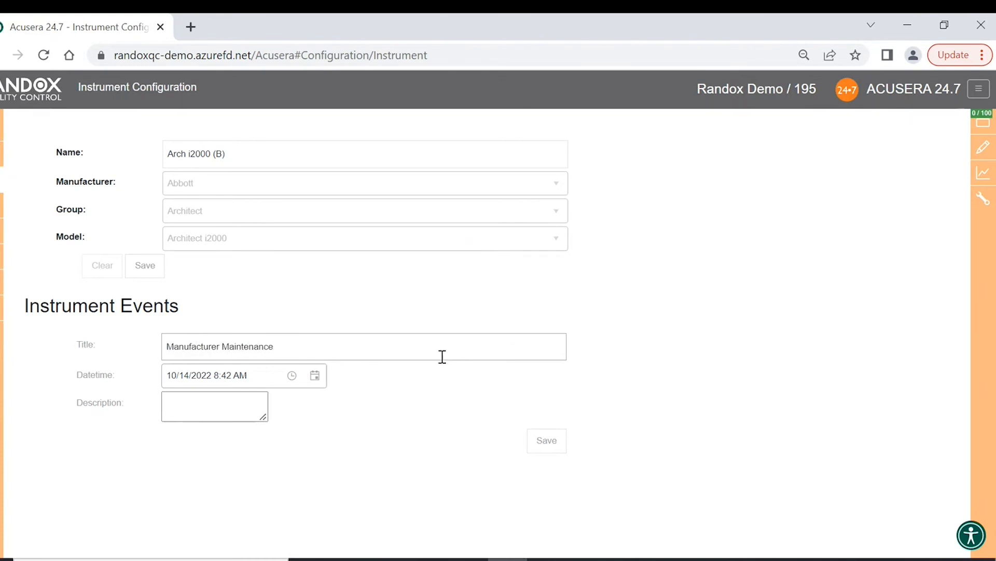
{"action": "left_click", "coordinate": [317, 377]}
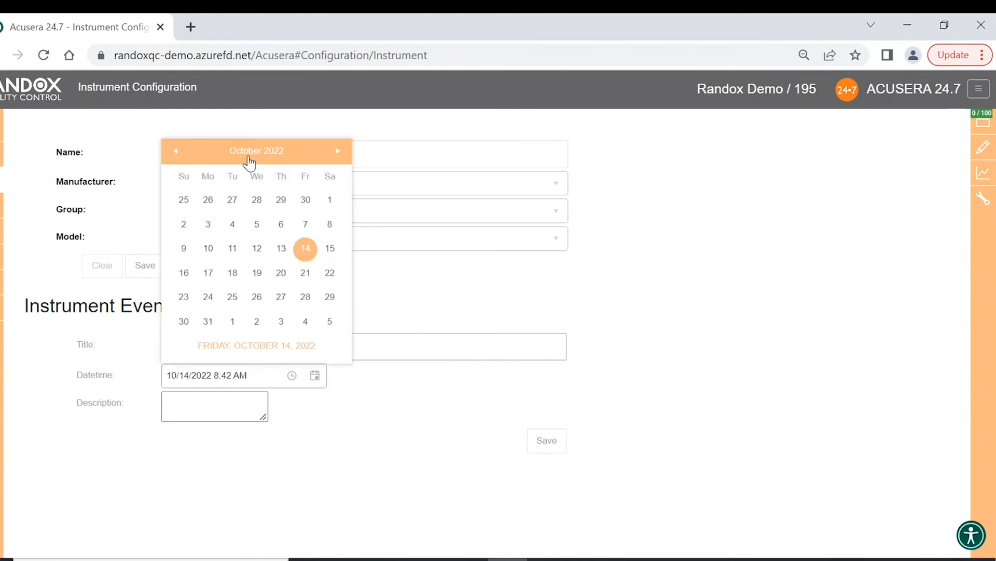
{"action": "left_click", "coordinate": [270, 152]}
{"action": "left_click", "coordinate": [236, 249]}
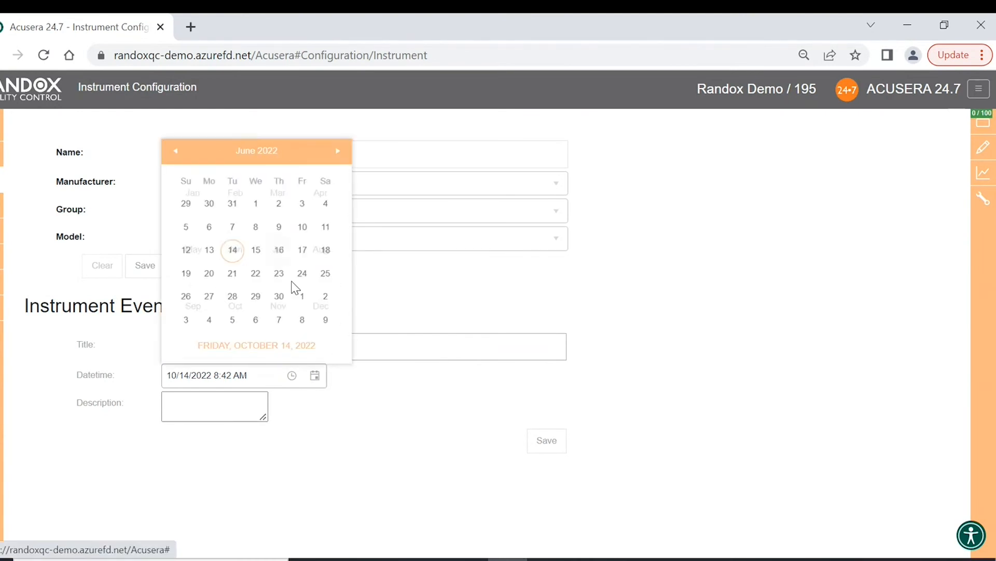
{"action": "left_click", "coordinate": [253, 271]}
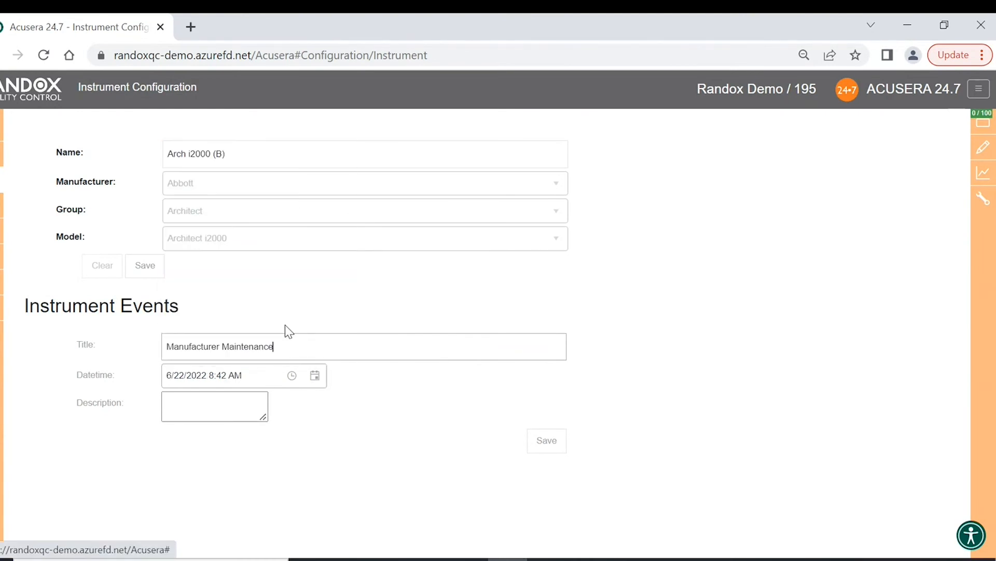
{"action": "left_click", "coordinate": [293, 376]}
{"action": "left_click", "coordinate": [235, 468]}
- Describe it as 'Maintenance carried out by manufacturer' and save the event
{"action": "left_click", "coordinate": [238, 413]}
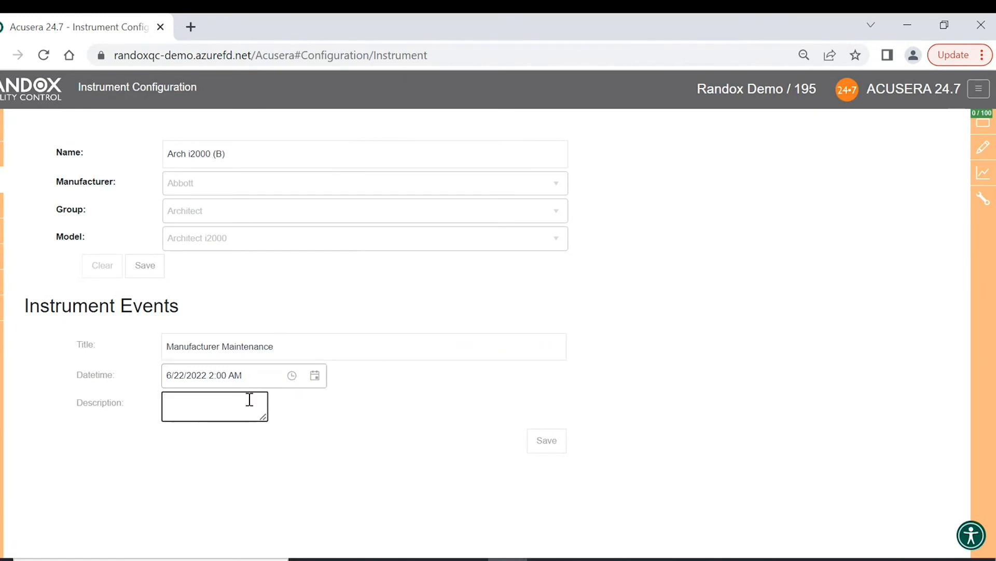
{"action": "type", "text": "M"}
{"action": "key", "text": "BackSpace"}
{"action": "type", "text": "Maintenance carried out by manufacturer"}
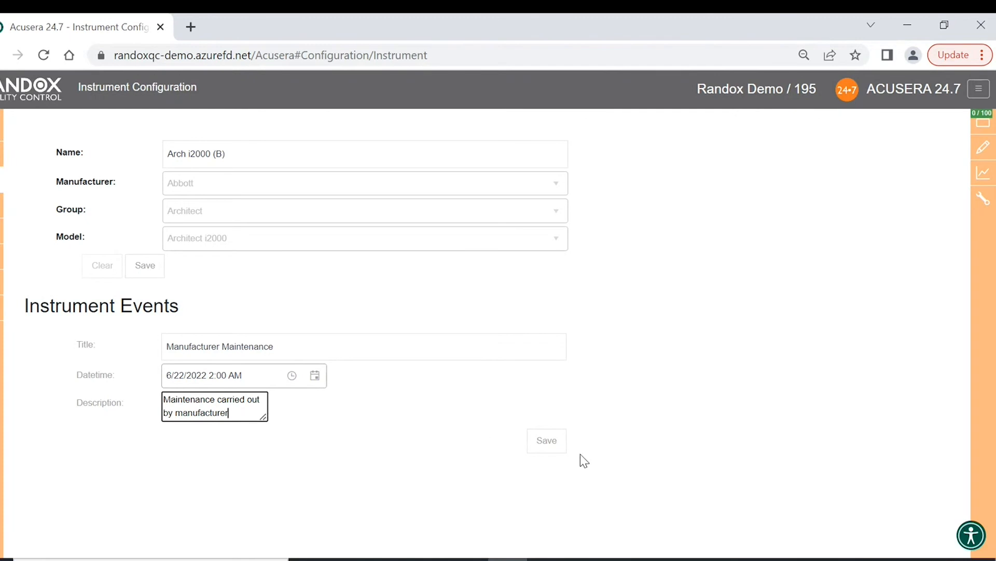
{"action": "left_click", "coordinate": [554, 449]}
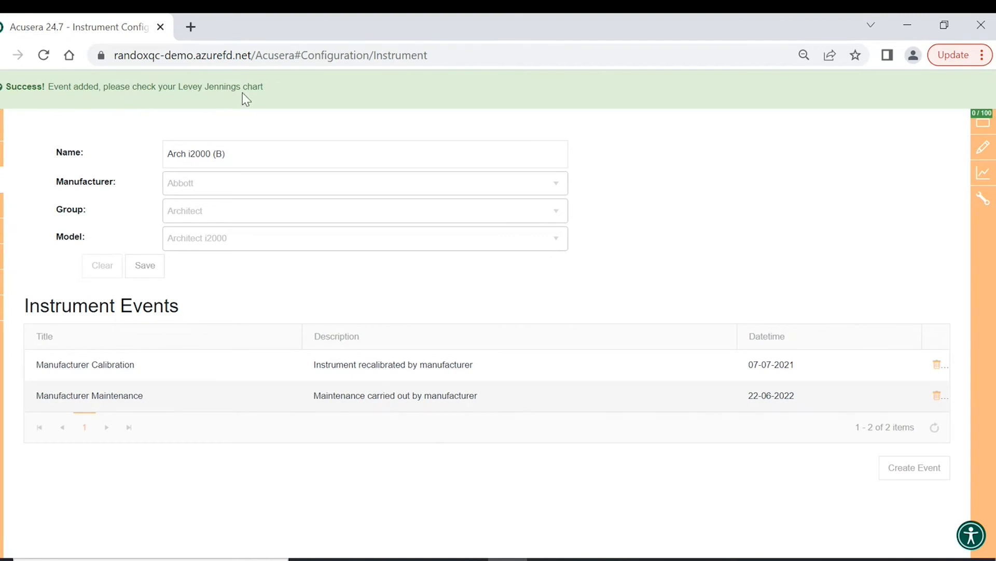
- Return to the Home page and show 20 QC tests per page
{"action": "left_click", "coordinate": [2, 154]}
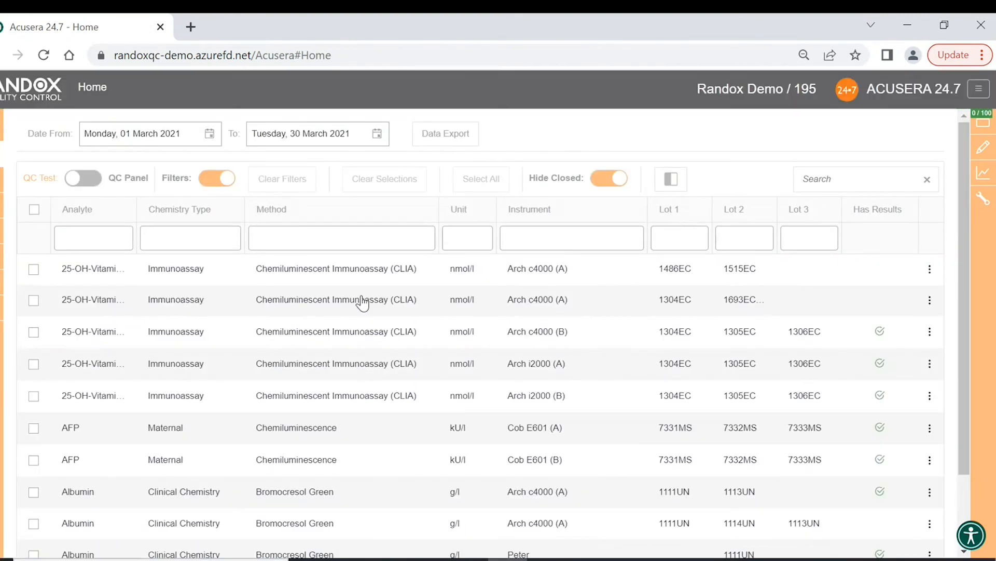
{"action": "scroll", "coordinate": [363, 304], "scroll_direction": "down", "scroll_amount": 2}
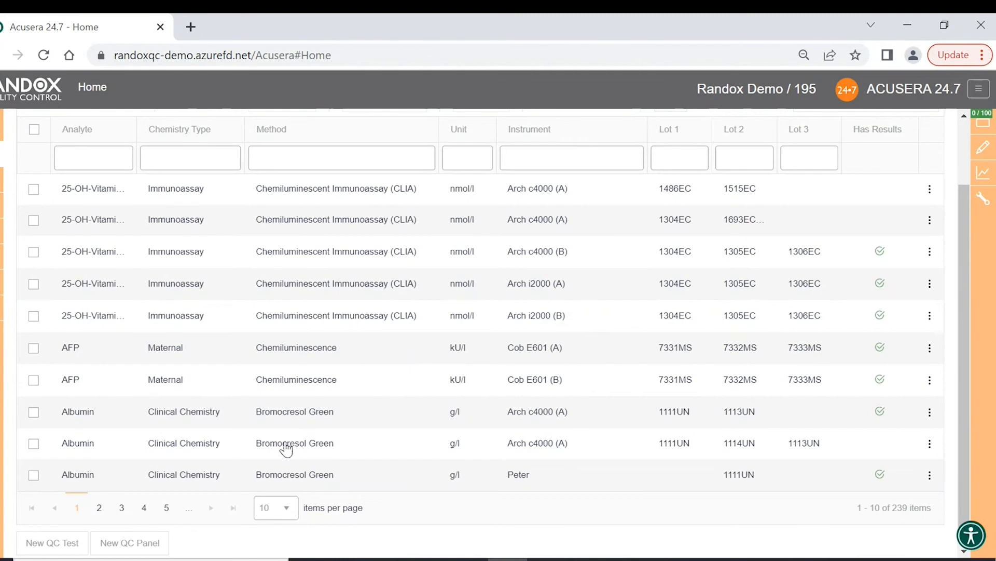
{"action": "scroll", "coordinate": [188, 246], "scroll_direction": "up", "scroll_amount": 2}
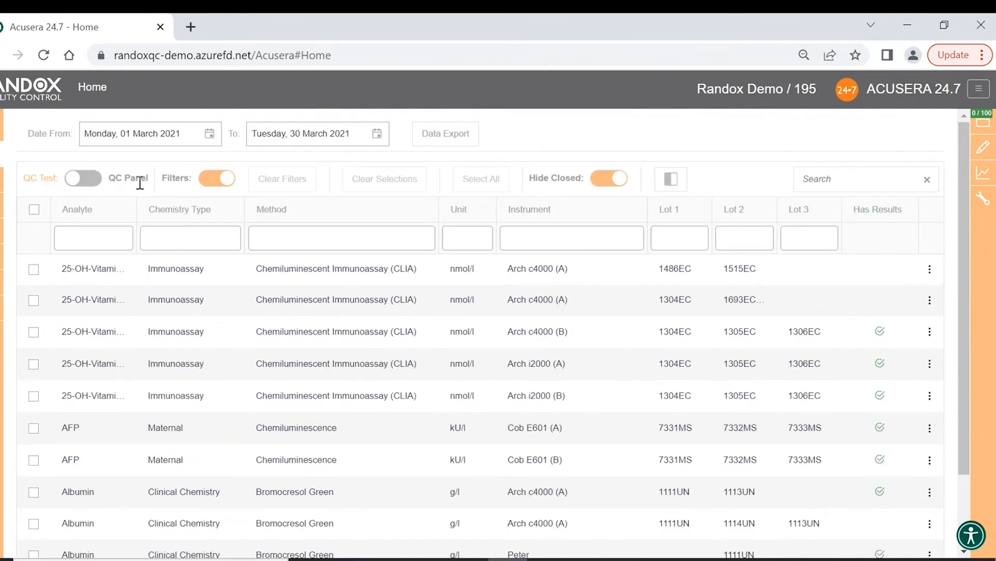
{"action": "scroll", "coordinate": [139, 183], "scroll_direction": "down", "scroll_amount": 2}
{"action": "left_click", "coordinate": [276, 507]}
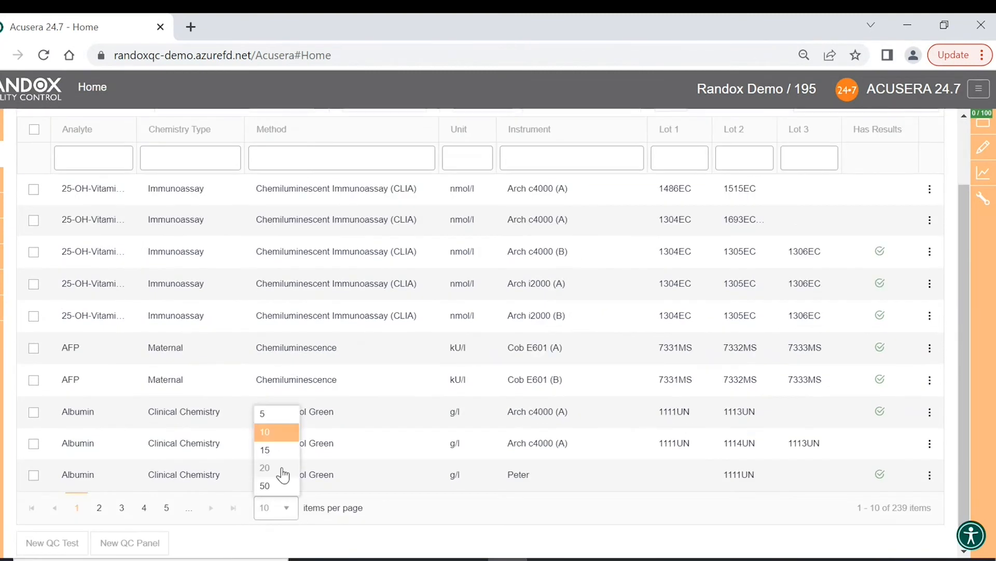
{"action": "scroll", "coordinate": [369, 278], "scroll_direction": "up", "scroll_amount": 2}
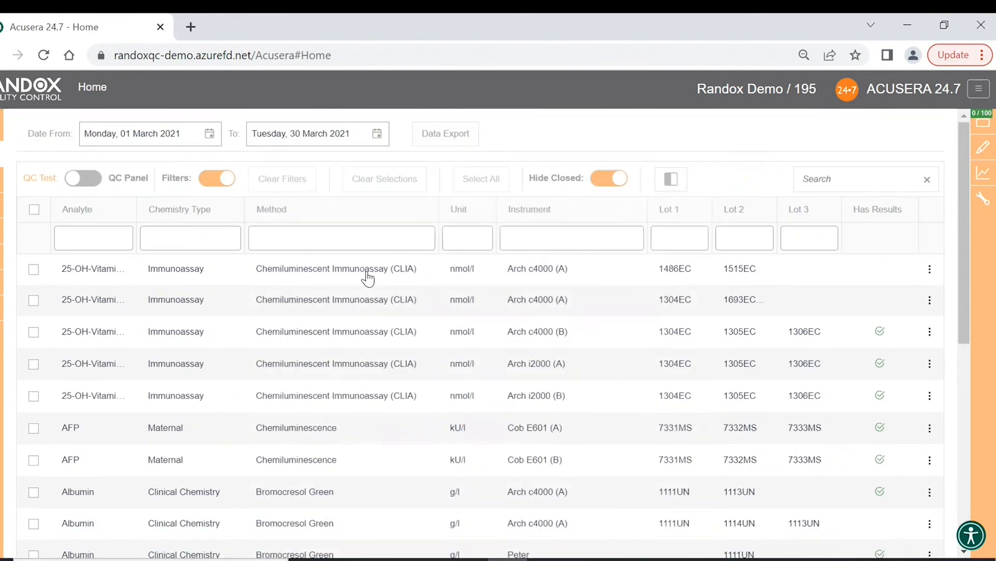
{"action": "scroll", "coordinate": [367, 278], "scroll_direction": "down", "scroll_amount": 1}
{"action": "scroll", "coordinate": [368, 278], "scroll_direction": "down", "scroll_amount": 5}
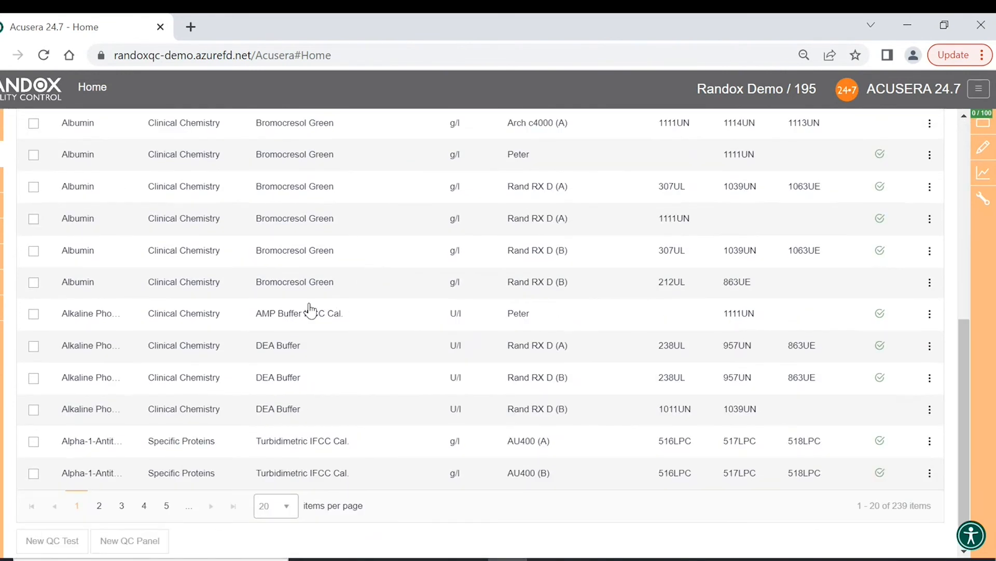
- Tick the Albumin test on Rand RX D (B) and go to the QC Dashboard
{"action": "left_click", "coordinate": [34, 251]}
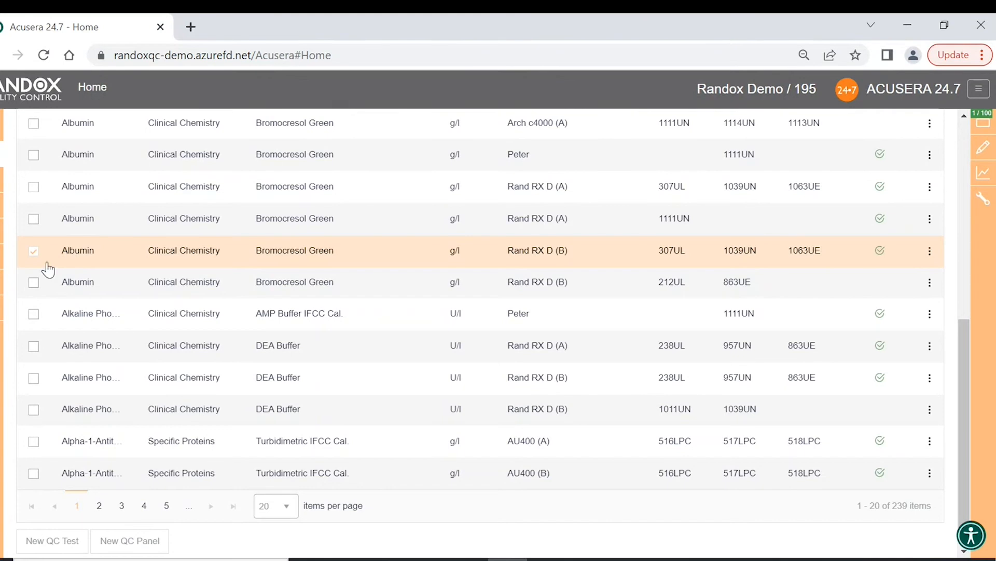
{"action": "mouse_move", "coordinate": [2, 282]}
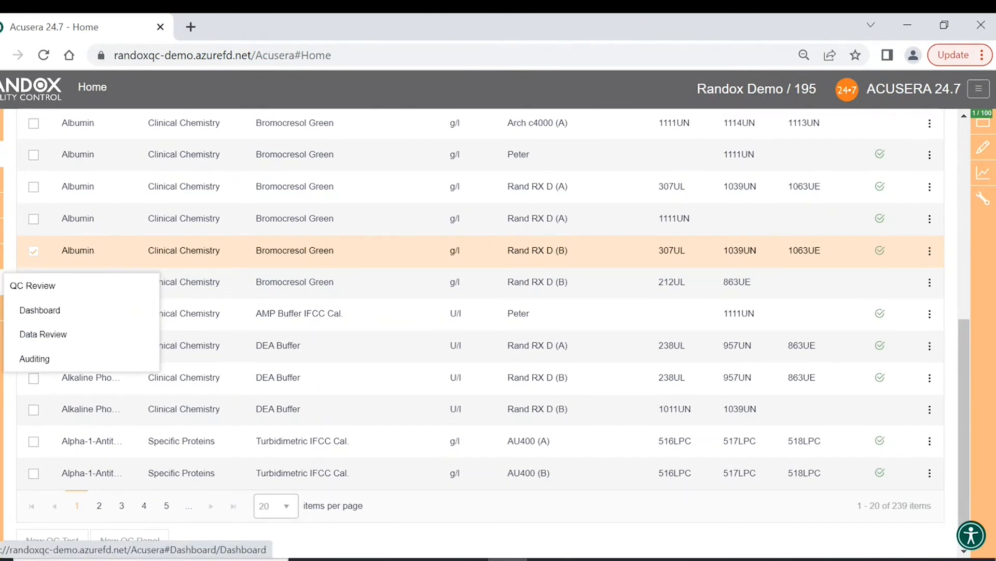
{"action": "left_click", "coordinate": [64, 319]}
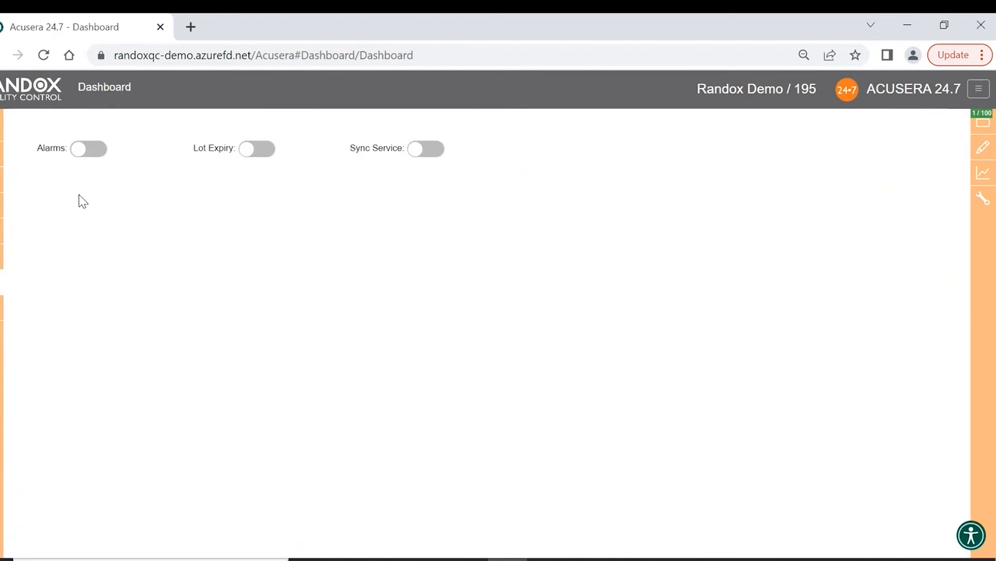
- Switch on Dashboard alarms and expand the top Albumin alarm to show lot 307UL
{"action": "left_click", "coordinate": [88, 151]}
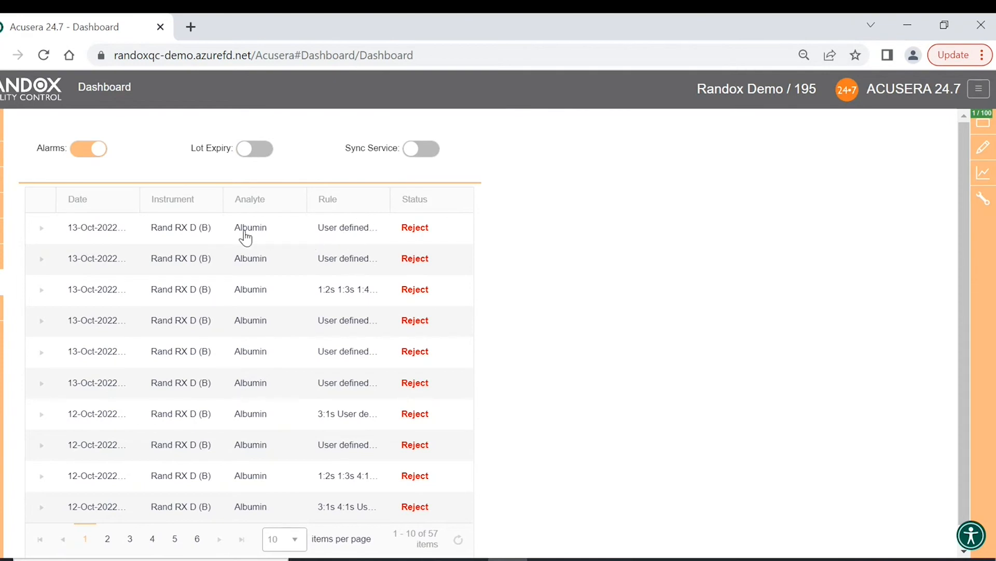
{"action": "left_click", "coordinate": [41, 230]}
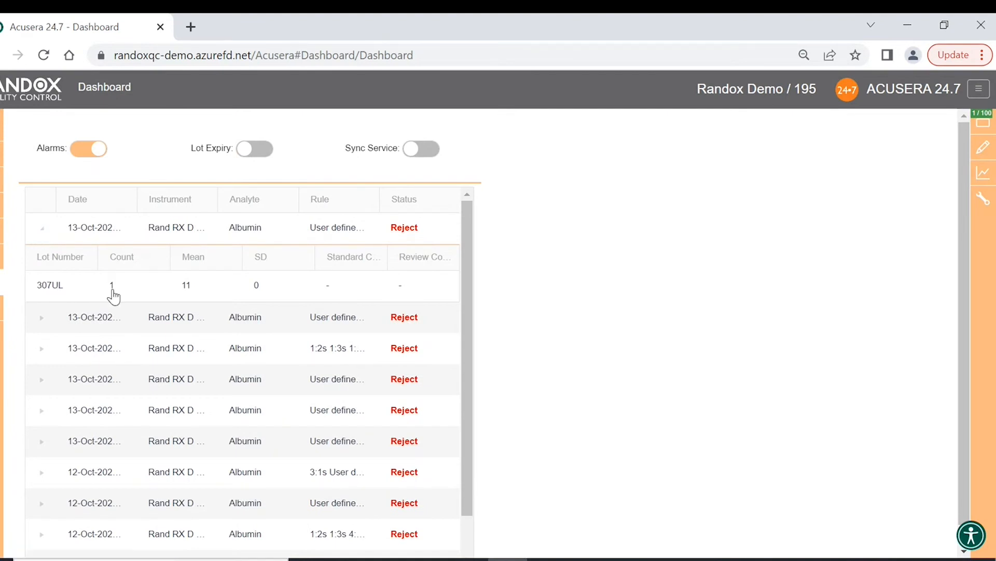
{"action": "left_click", "coordinate": [188, 285]}
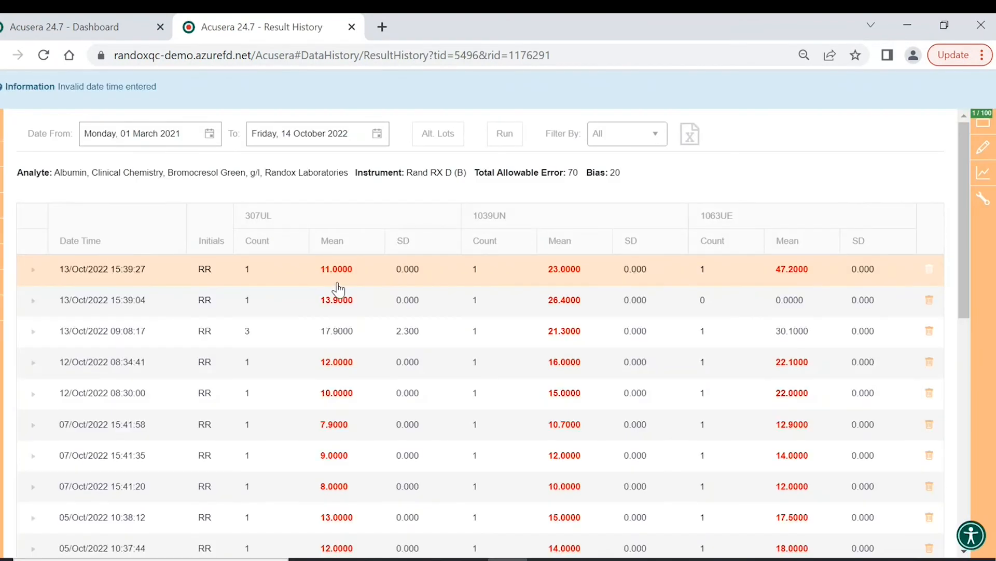
{"action": "scroll", "coordinate": [339, 289], "scroll_direction": "down", "scroll_amount": 2}
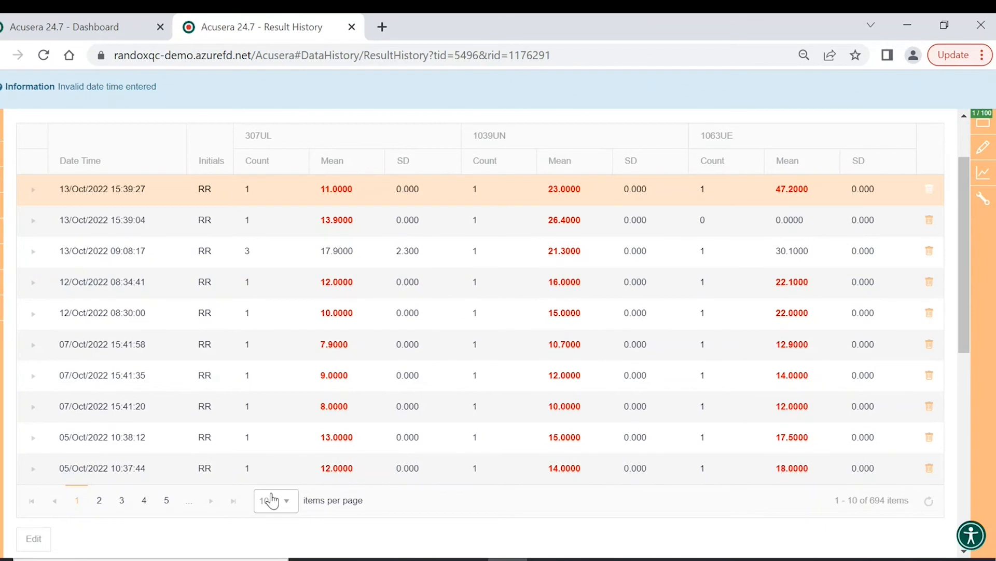
{"action": "scroll", "coordinate": [337, 233], "scroll_direction": "down", "scroll_amount": 2}
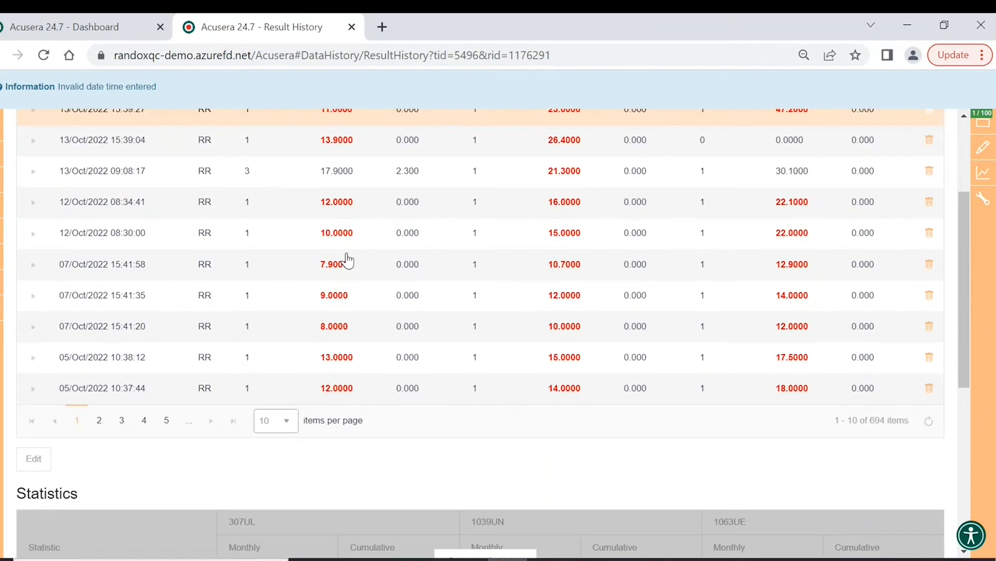
{"action": "scroll", "coordinate": [348, 261], "scroll_direction": "down", "scroll_amount": 2}
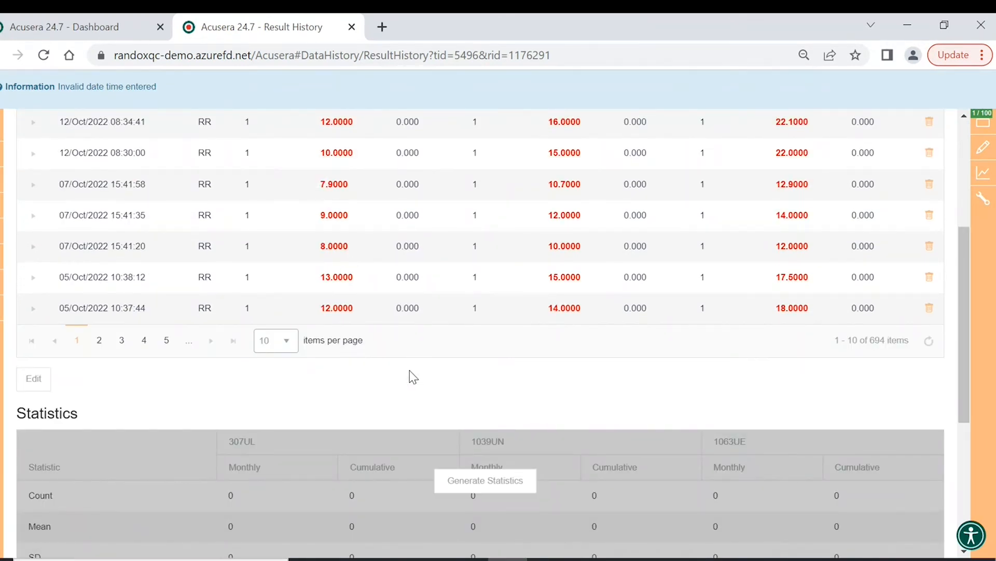
{"action": "scroll", "coordinate": [412, 375], "scroll_direction": "down", "scroll_amount": 2}
{"action": "scroll", "coordinate": [396, 308], "scroll_direction": "down", "scroll_amount": 2}
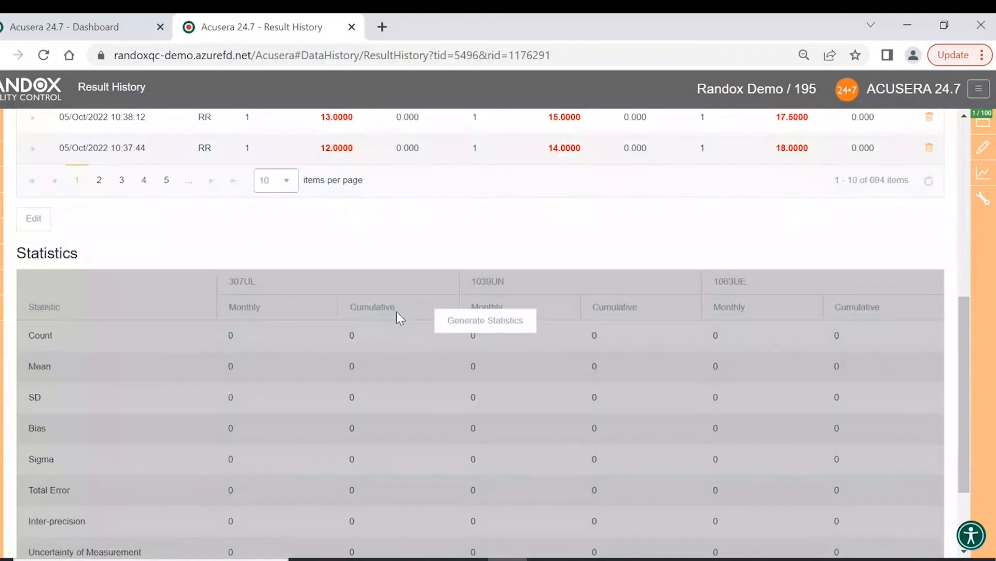
{"action": "left_click", "coordinate": [485, 322]}
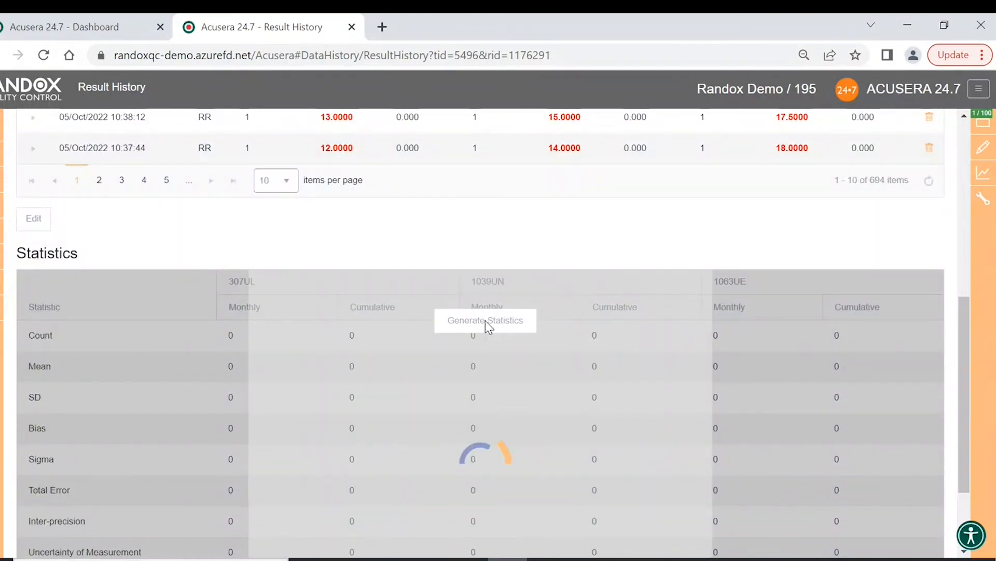
{"action": "scroll", "coordinate": [421, 242], "scroll_direction": "up", "scroll_amount": 10}
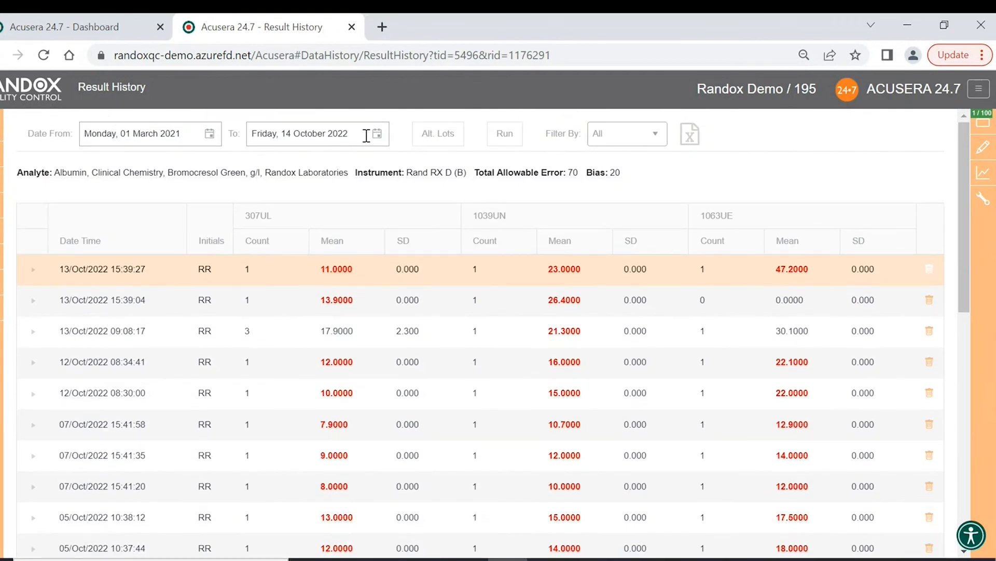
{"action": "scroll", "coordinate": [408, 336], "scroll_direction": "down", "scroll_amount": 10}
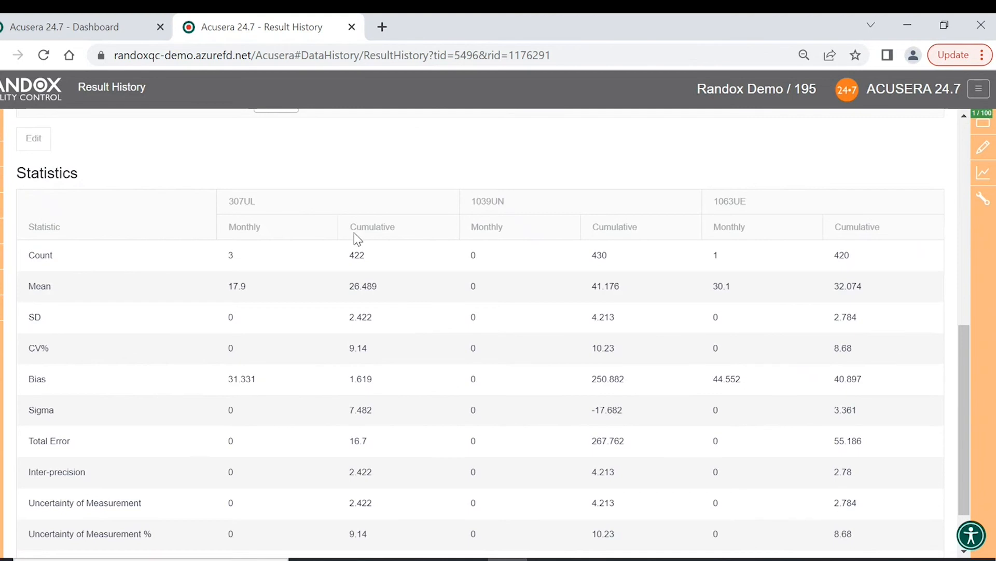
{"action": "scroll", "coordinate": [356, 234], "scroll_direction": "down", "scroll_amount": 2}
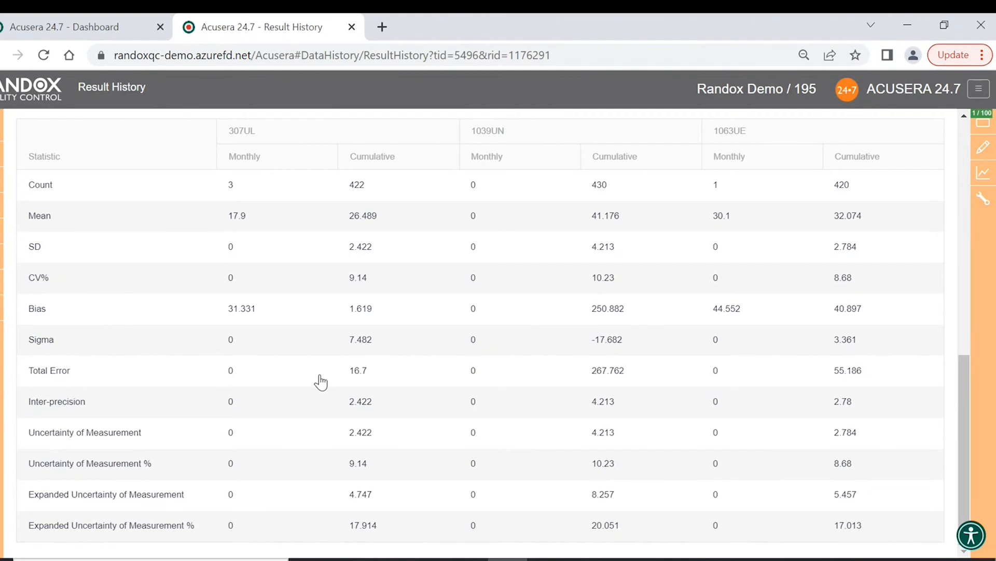
{"action": "scroll", "coordinate": [321, 382], "scroll_direction": "up", "scroll_amount": 15}
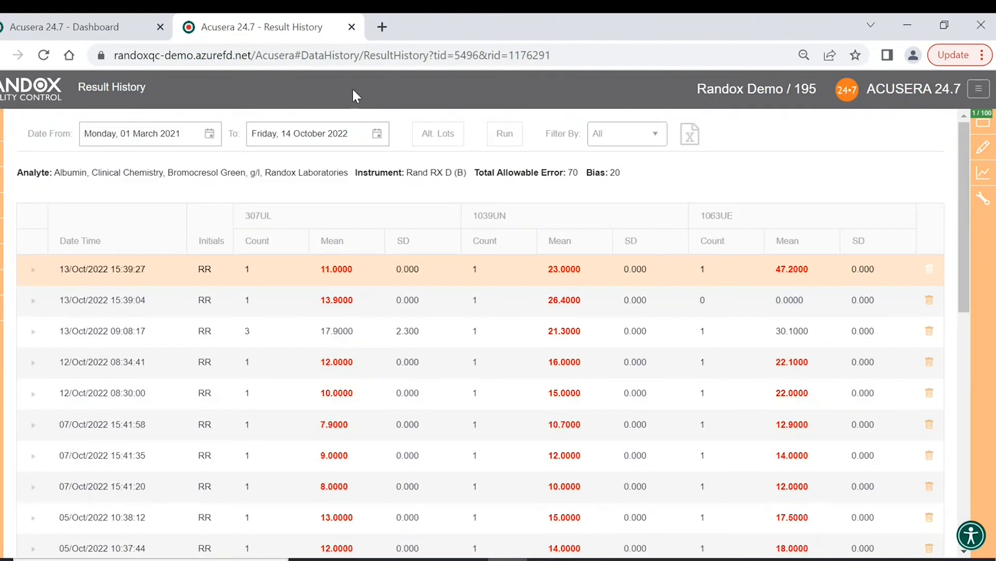
- Close Result History, switch Alarms off, and toggle Lot Expiry on then off
{"action": "left_click", "coordinate": [352, 29]}
{"action": "left_click", "coordinate": [87, 149]}
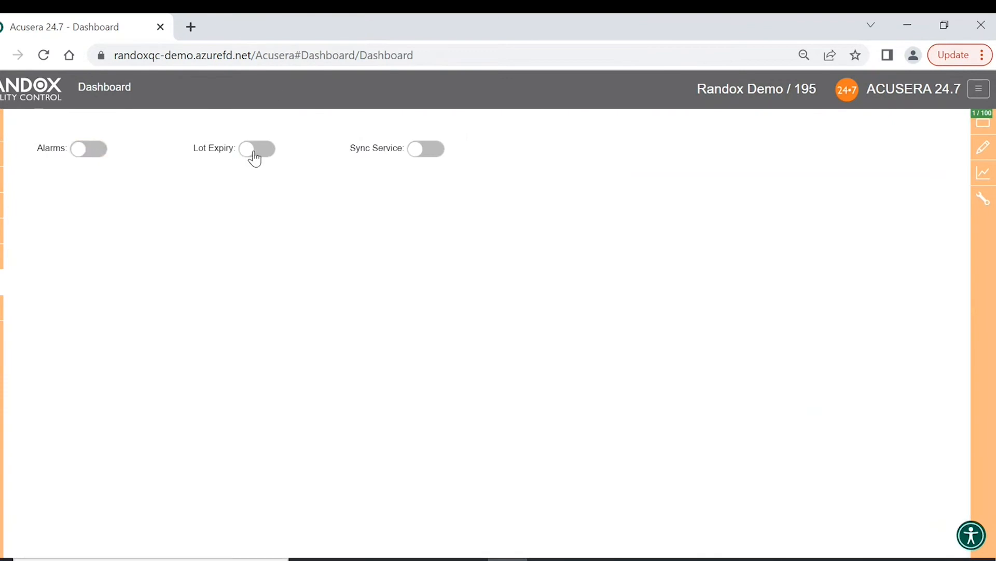
{"action": "left_click", "coordinate": [255, 150]}
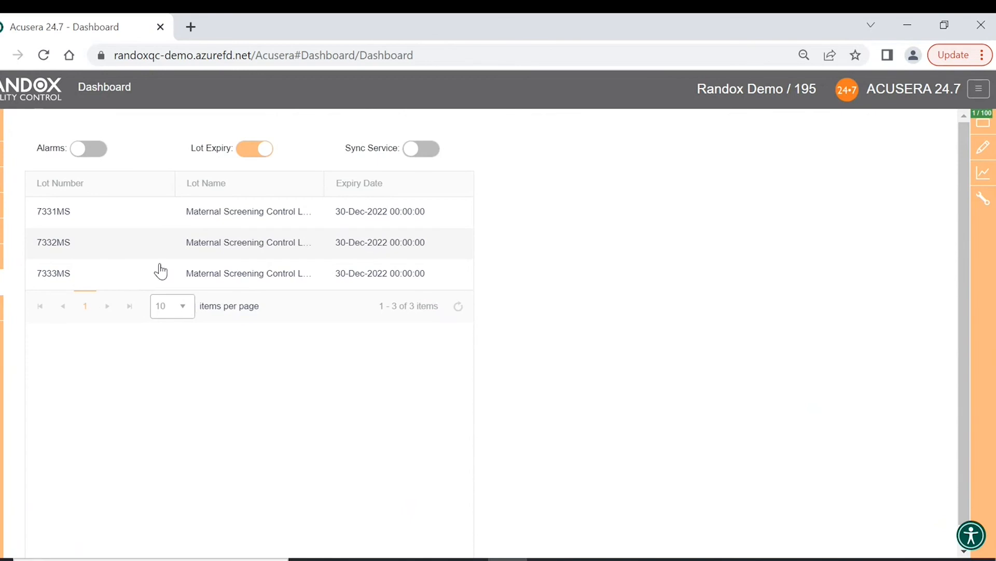
{"action": "left_click", "coordinate": [254, 152]}
- Go to Data Review and set the start date to 27/03/2021
{"action": "mouse_move", "coordinate": [13, 286]}
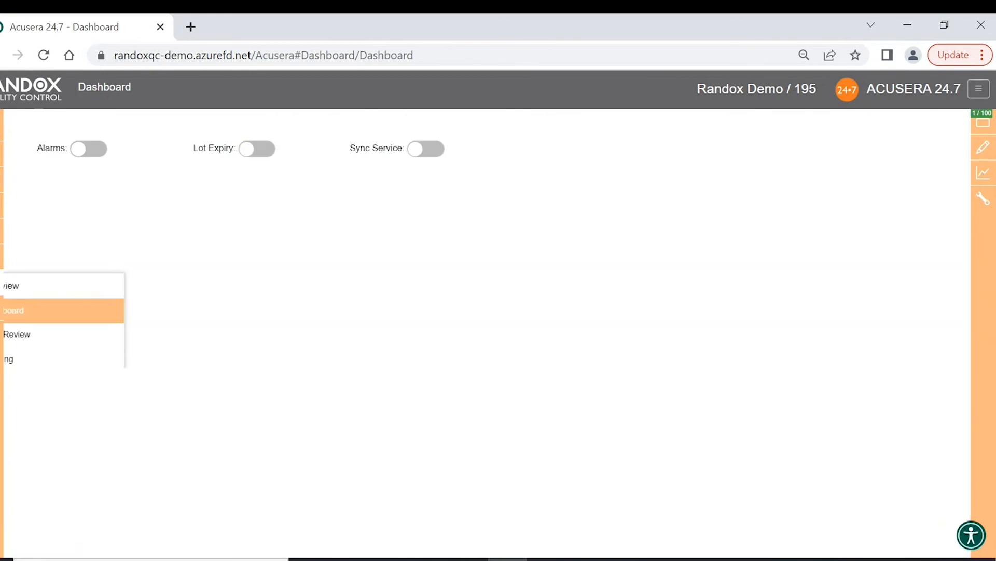
{"action": "left_click", "coordinate": [54, 341]}
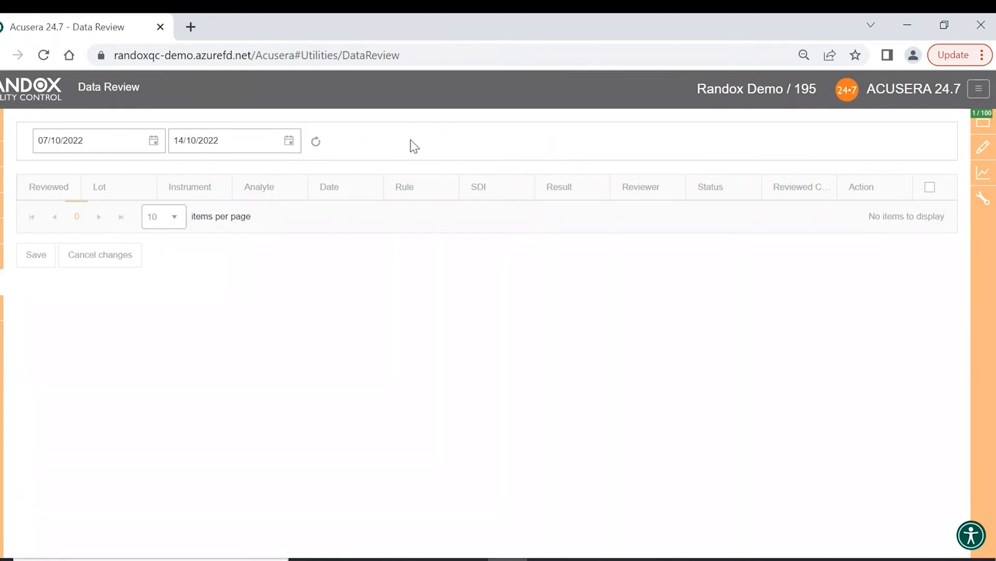
{"action": "left_click", "coordinate": [154, 140]}
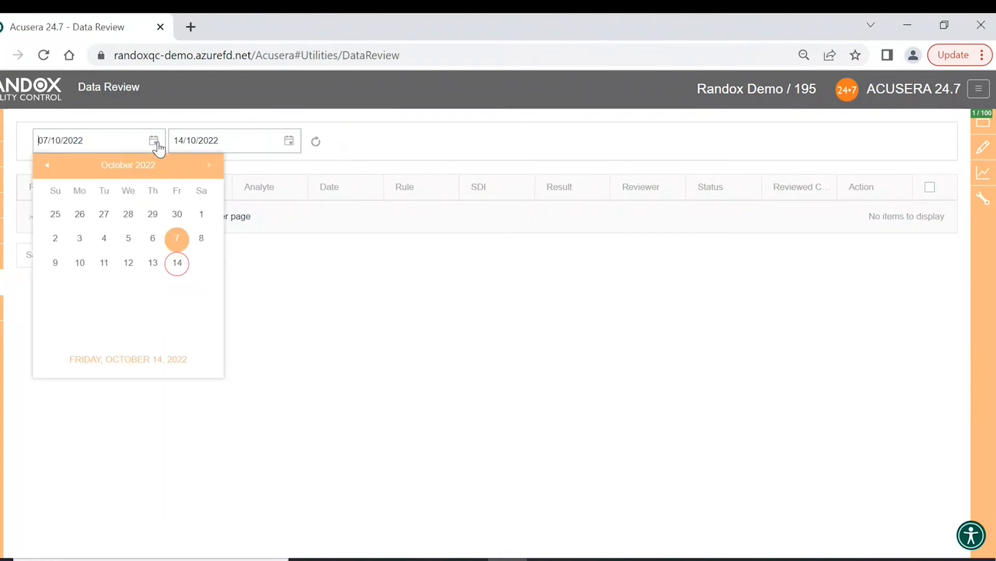
{"action": "left_click", "coordinate": [123, 170]}
{"action": "left_click", "coordinate": [123, 169]}
{"action": "left_click", "coordinate": [148, 205]}
{"action": "left_click", "coordinate": [156, 211]}
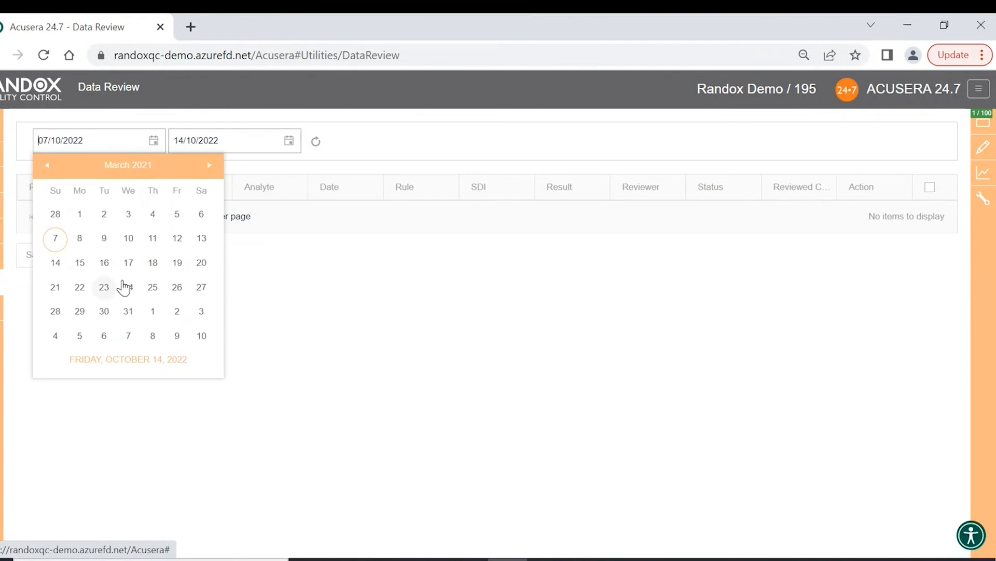
{"action": "left_click", "coordinate": [202, 287]}
- Set the end date to 28/03/2021 and reload the results for that range
{"action": "left_click", "coordinate": [289, 142]}
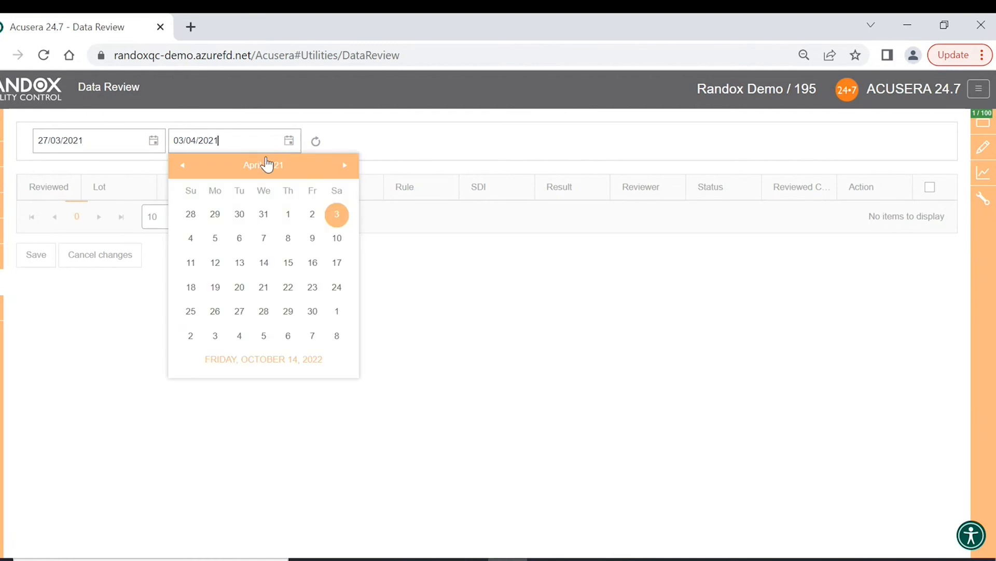
{"action": "left_click", "coordinate": [196, 216]}
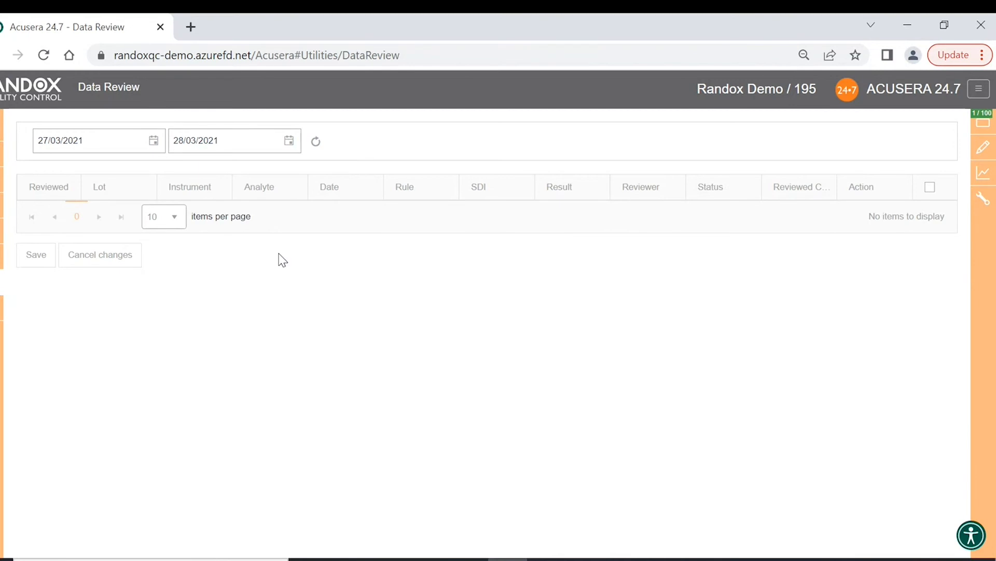
{"action": "left_click", "coordinate": [318, 143]}
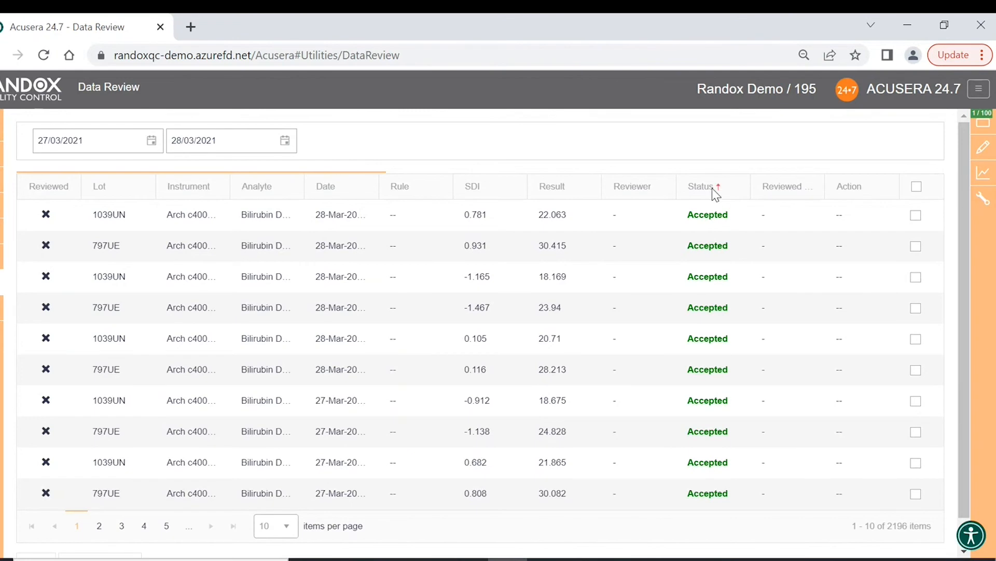
- Sort the review list by Status, then clear the sort to restore default order
{"action": "left_click", "coordinate": [712, 188]}
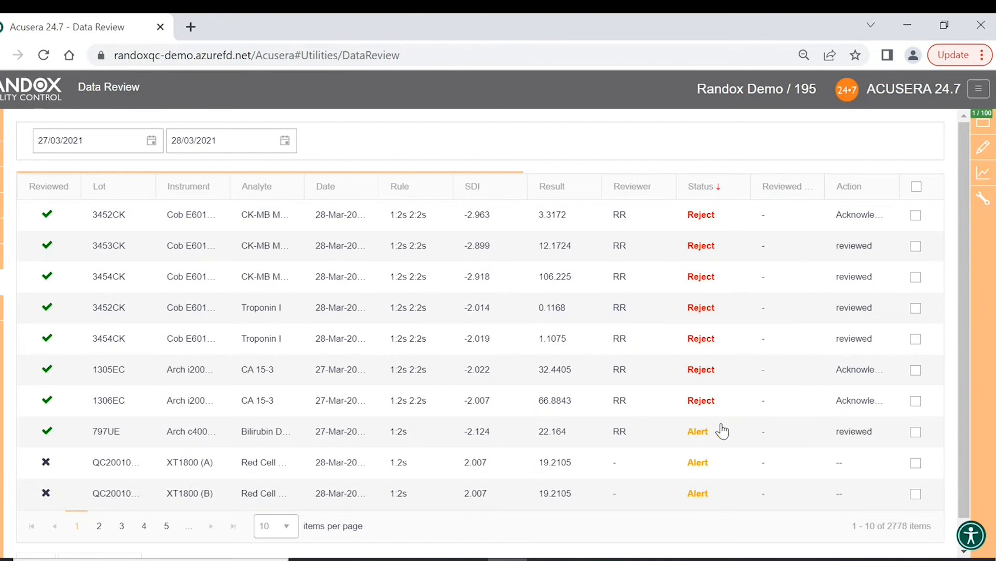
{"action": "left_click", "coordinate": [708, 186]}
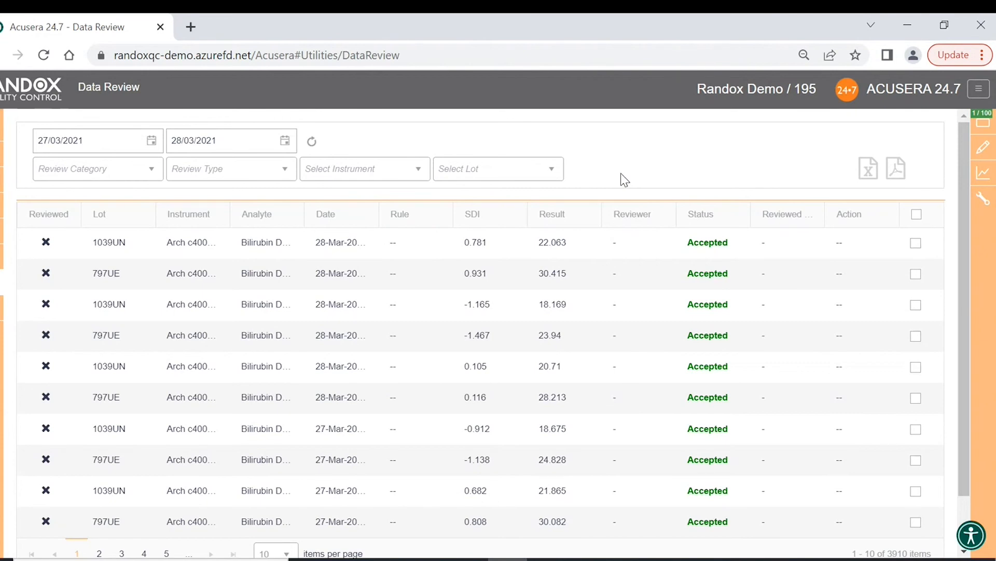
- Try the Review Type filter with Rule Violation, then Reject, then all types
{"action": "left_click", "coordinate": [153, 174]}
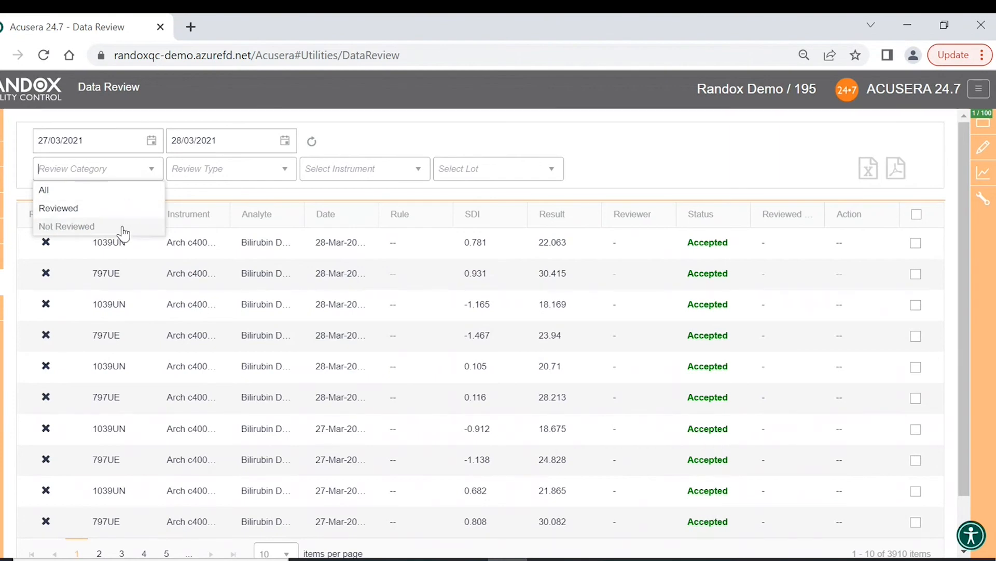
{"action": "left_click", "coordinate": [152, 169]}
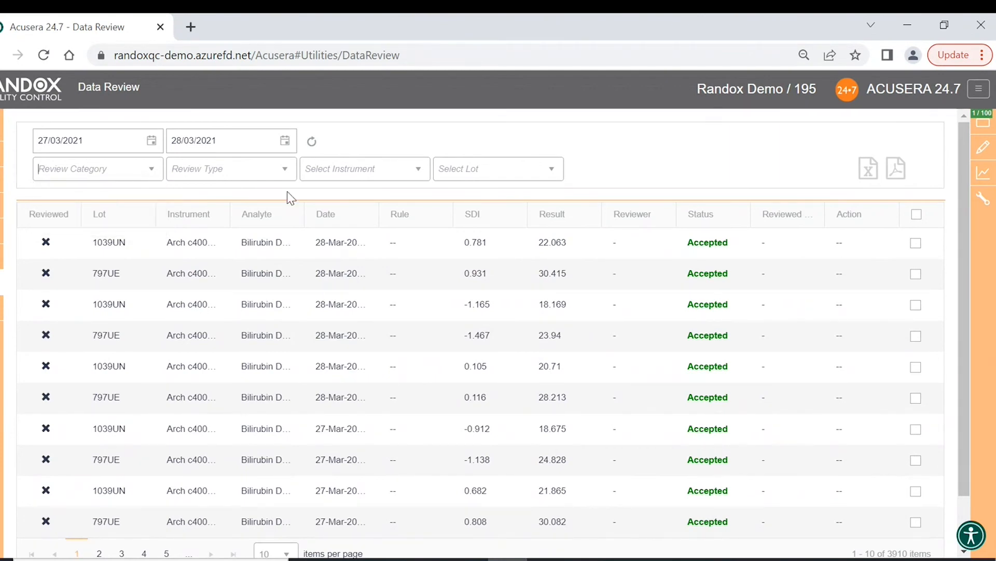
{"action": "left_click", "coordinate": [286, 171]}
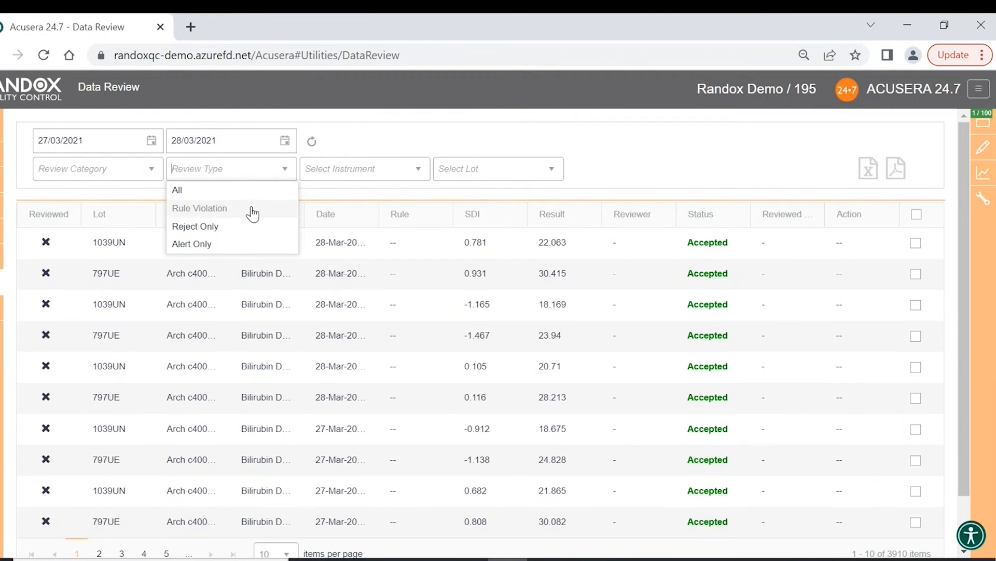
{"action": "left_click", "coordinate": [253, 210]}
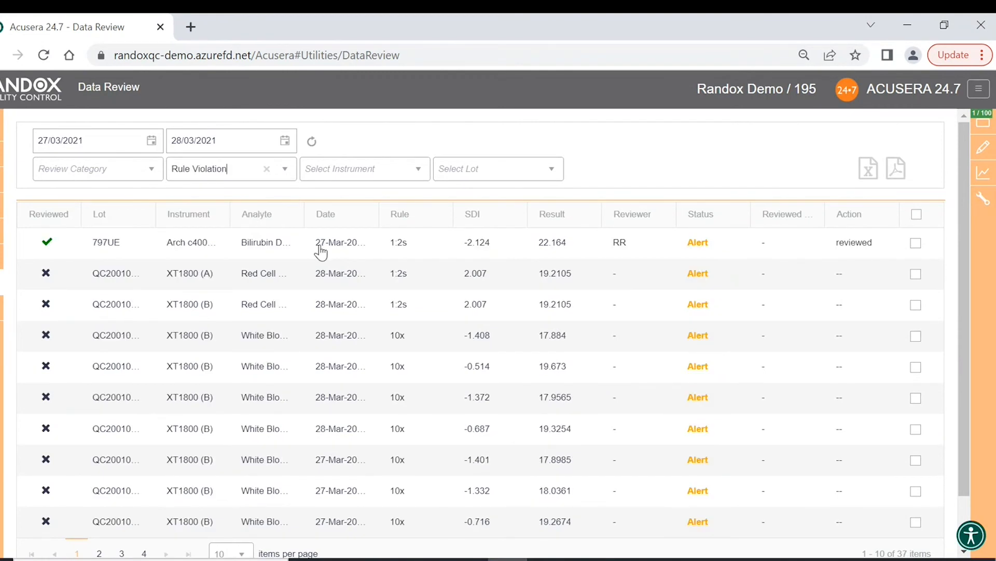
{"action": "left_click", "coordinate": [285, 173]}
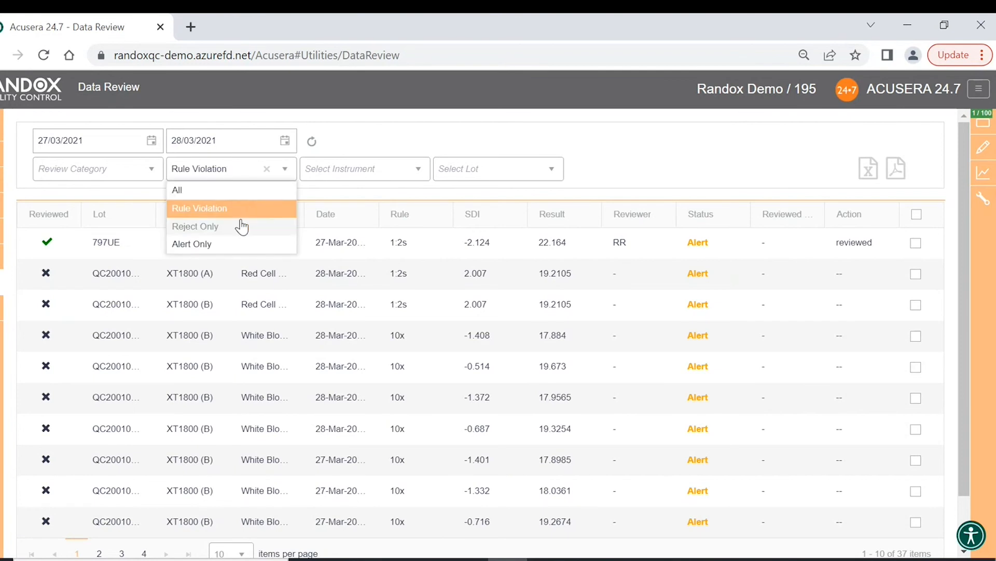
{"action": "left_click", "coordinate": [242, 227]}
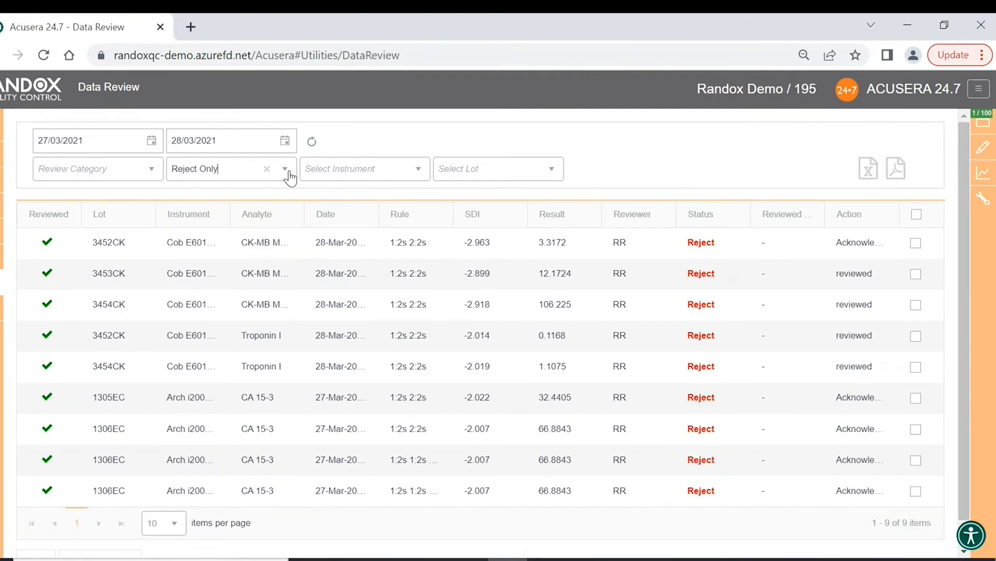
{"action": "left_click", "coordinate": [290, 178]}
{"action": "left_click", "coordinate": [239, 192]}
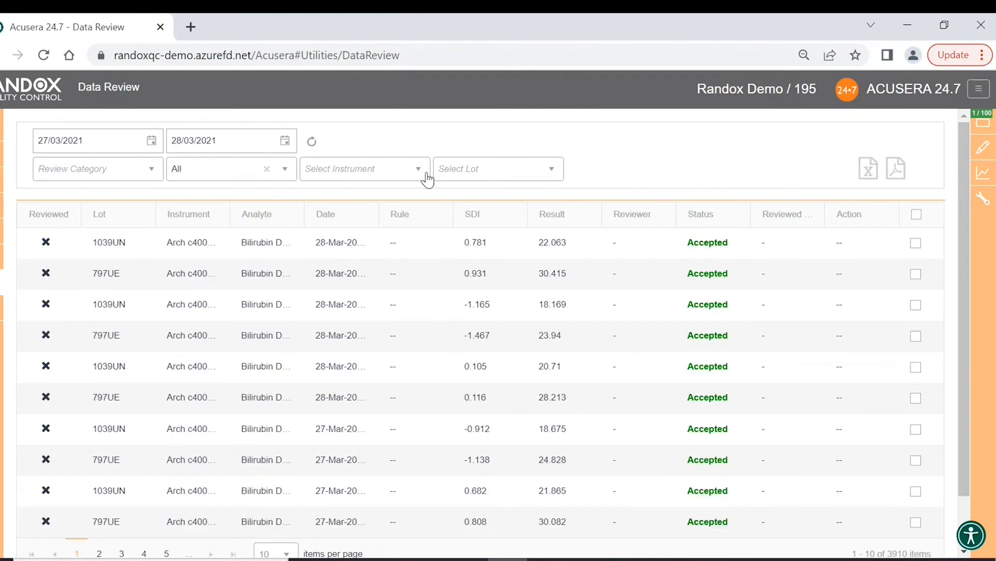
- Look over the instrument and lot lists, then clear the Review Type filter
{"action": "left_click", "coordinate": [422, 178]}
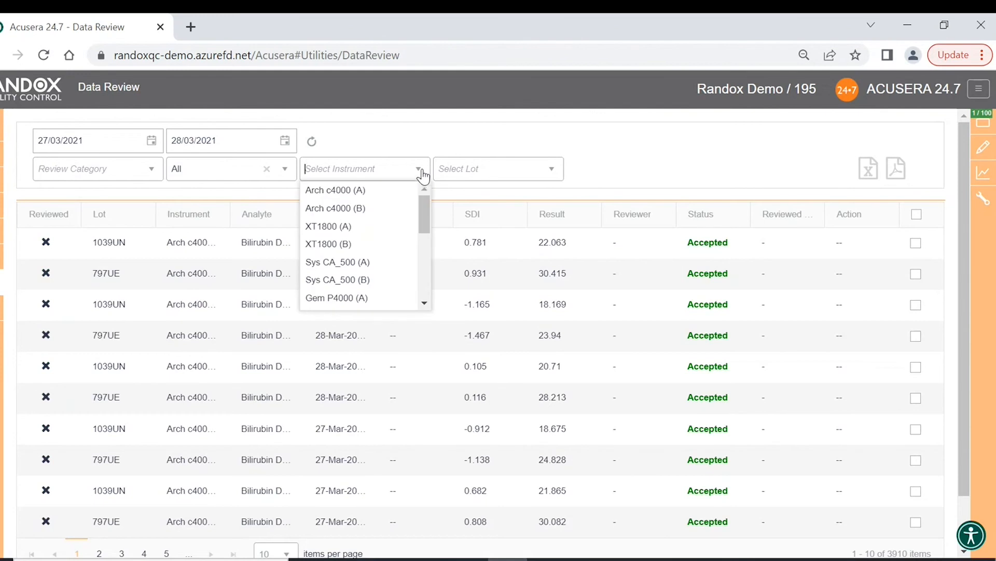
{"action": "left_click", "coordinate": [424, 173]}
{"action": "left_click", "coordinate": [554, 170]}
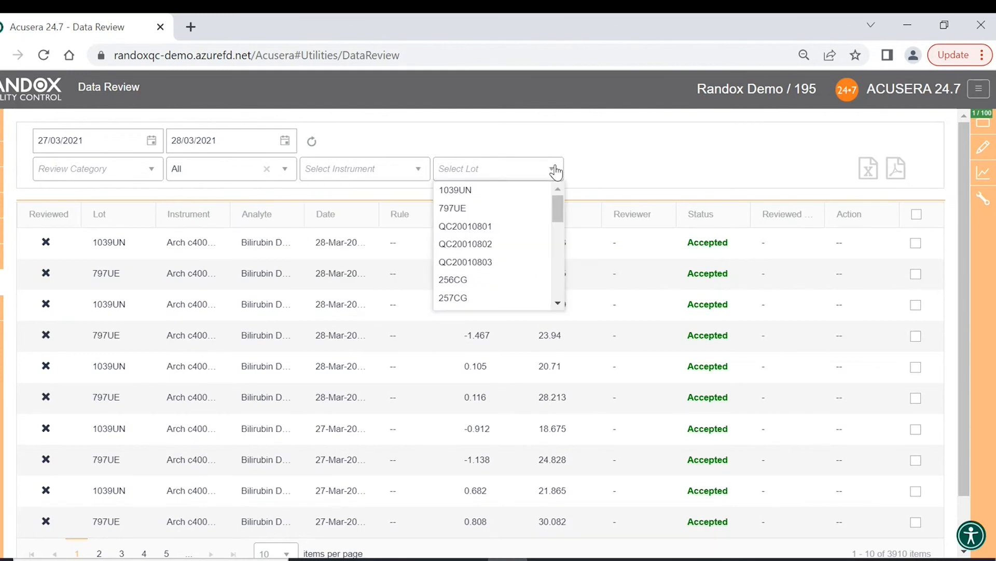
{"action": "left_click", "coordinate": [556, 171]}
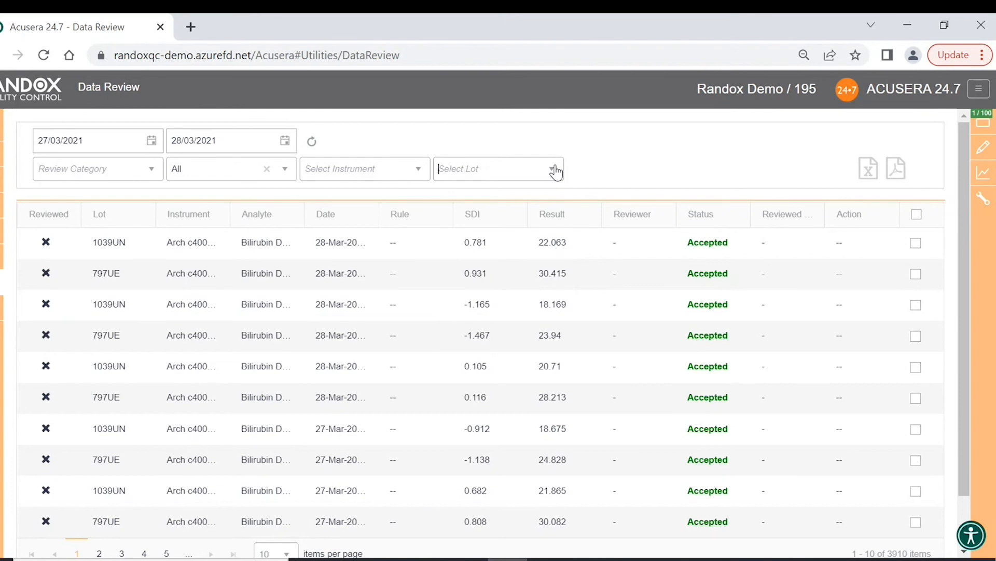
{"action": "left_click", "coordinate": [266, 168]}
- Sort results by status with rejects first and show more rows per page
{"action": "left_click", "coordinate": [709, 216]}
{"action": "scroll", "coordinate": [709, 216], "scroll_direction": "down", "scroll_amount": 1}
{"action": "left_click", "coordinate": [283, 496]}
{"action": "left_click", "coordinate": [276, 458]}
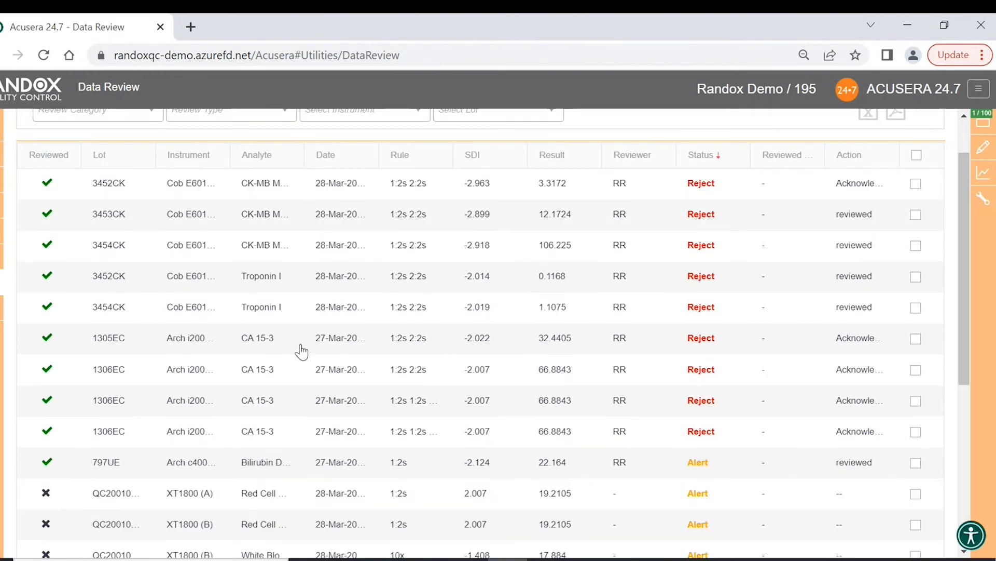
{"action": "scroll", "coordinate": [244, 301], "scroll_direction": "up", "scroll_amount": 1}
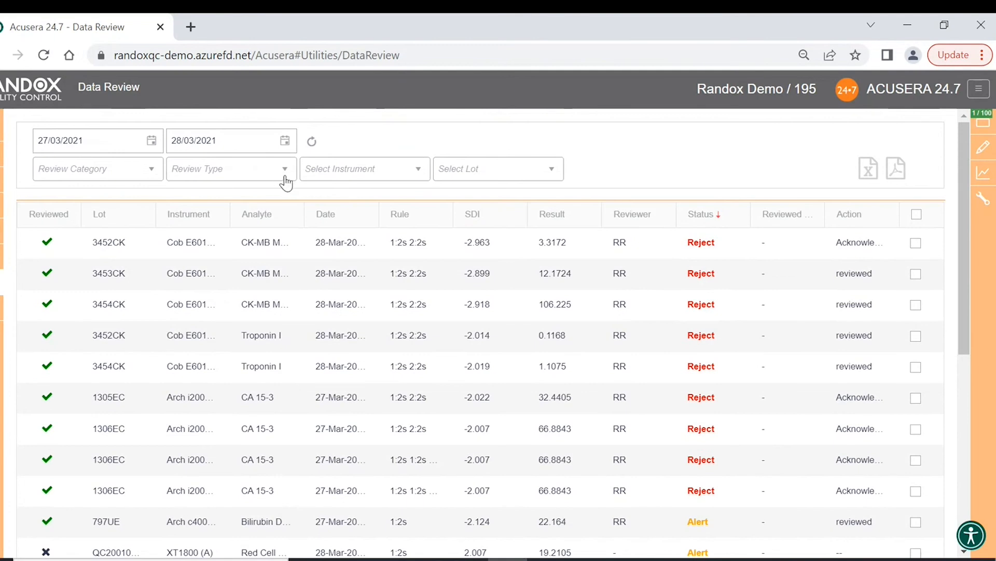
- Filter the review list to show only results not yet reviewed
{"action": "left_click", "coordinate": [152, 171]}
{"action": "left_click", "coordinate": [128, 227]}
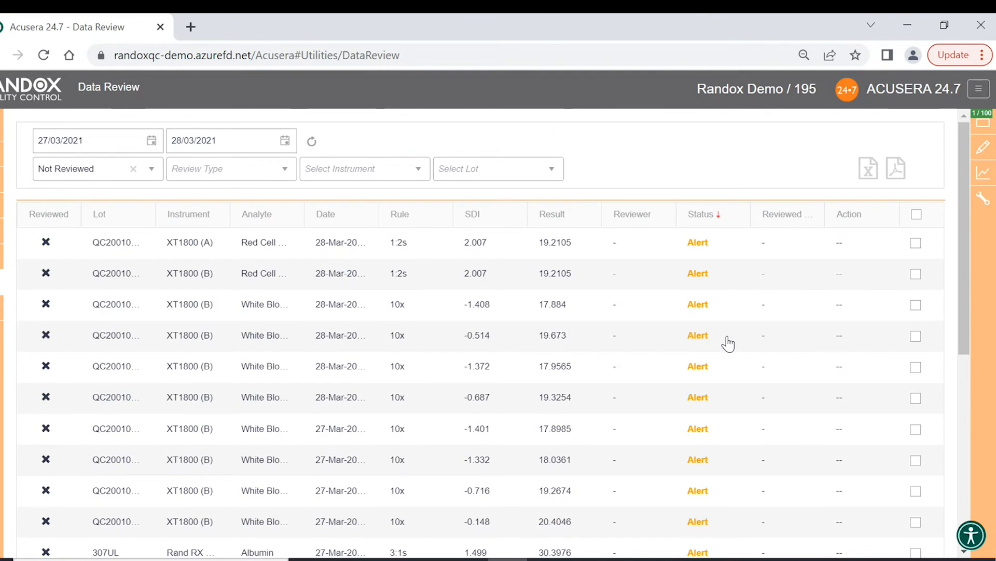
{"action": "scroll", "coordinate": [728, 343], "scroll_direction": "down", "scroll_amount": 5}
{"action": "scroll", "coordinate": [724, 347], "scroll_direction": "up", "scroll_amount": 4}
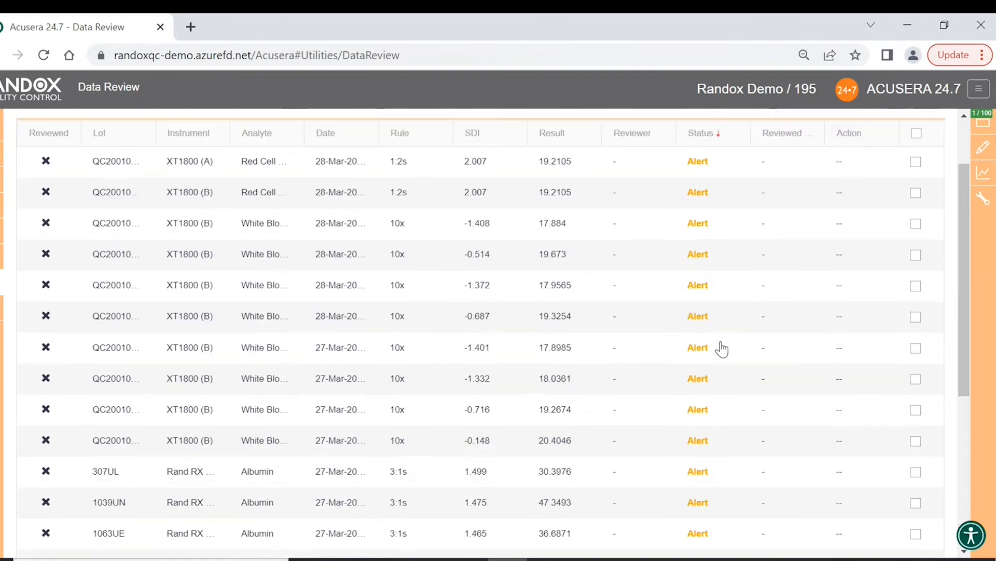
{"action": "scroll", "coordinate": [722, 349], "scroll_direction": "up", "scroll_amount": 2}
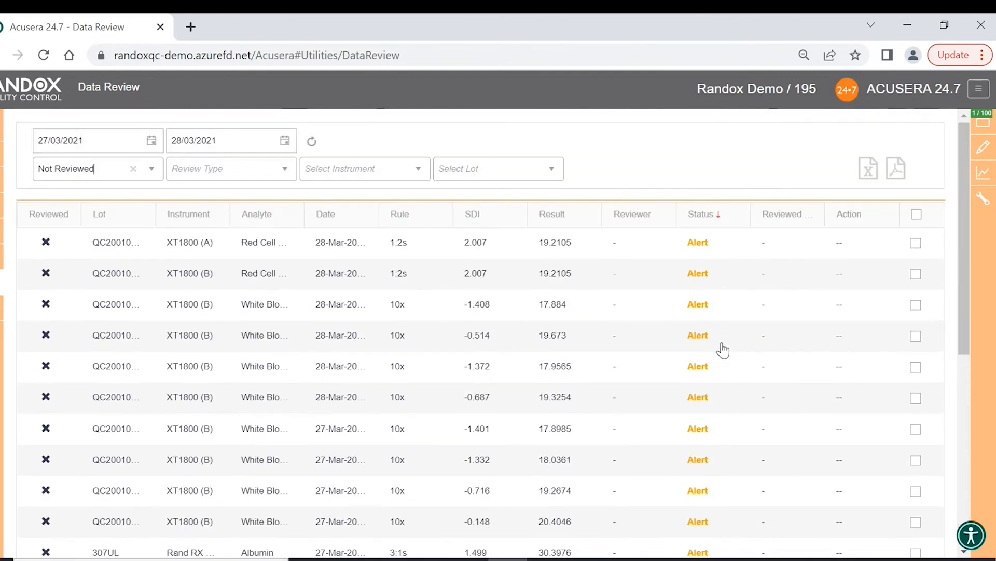
- Set the first Red Cell alert's action to reviewed and tick all rows
{"action": "left_click", "coordinate": [848, 252]}
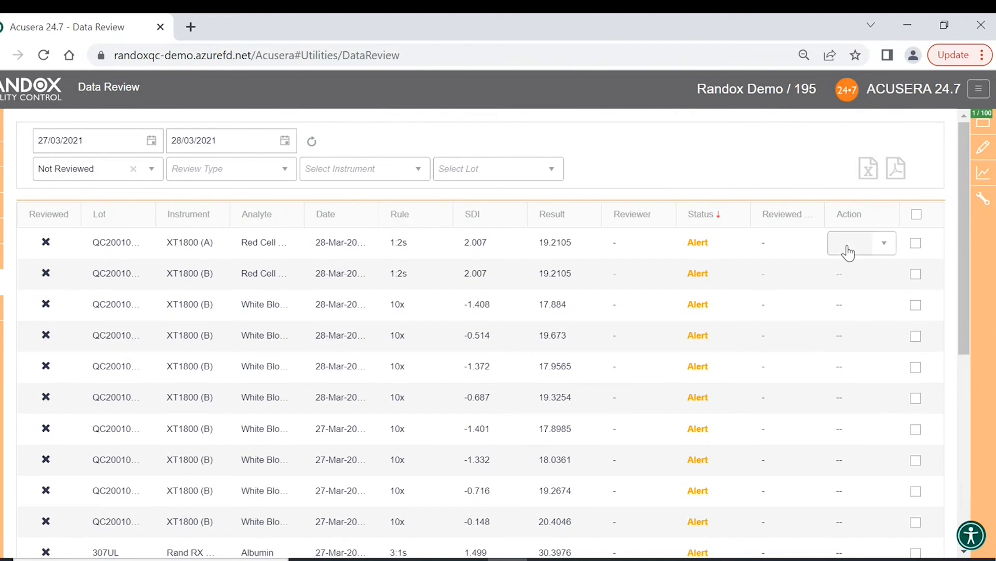
{"action": "left_click", "coordinate": [885, 249]}
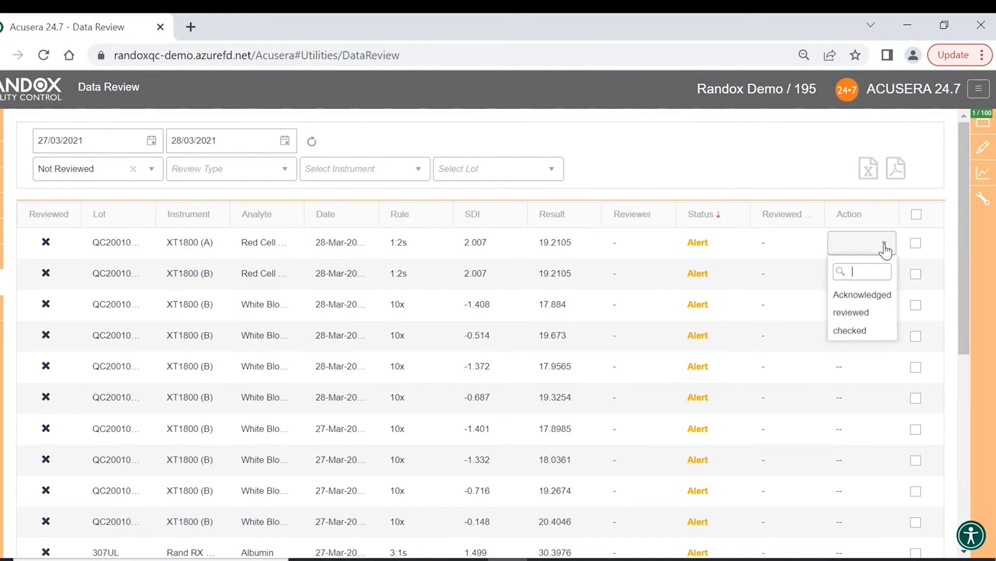
{"action": "left_click", "coordinate": [863, 314]}
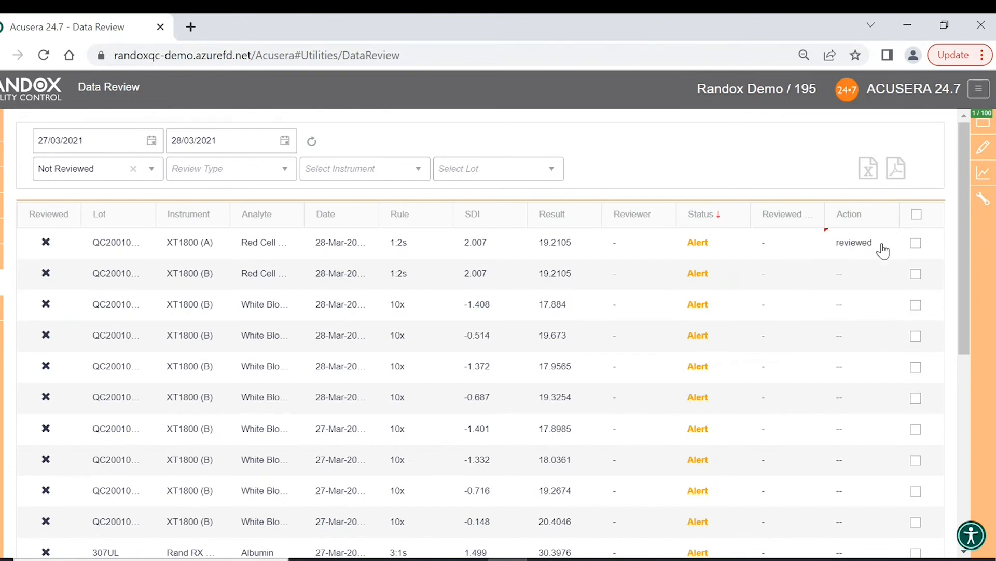
{"action": "left_click", "coordinate": [916, 244]}
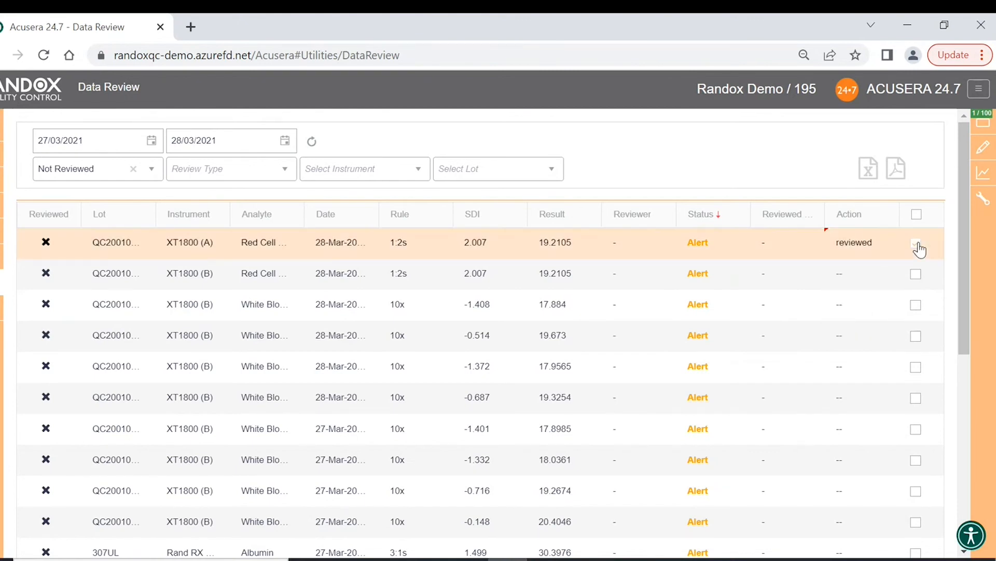
{"action": "left_click", "coordinate": [916, 214]}
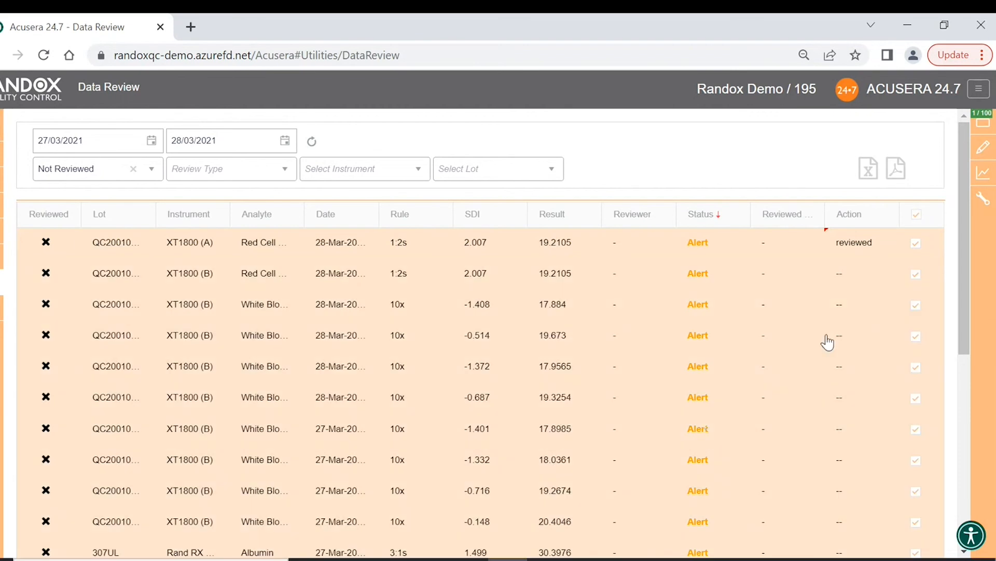
{"action": "scroll", "coordinate": [827, 337], "scroll_direction": "down", "scroll_amount": 5}
{"action": "scroll", "coordinate": [526, 427], "scroll_direction": "down", "scroll_amount": 1}
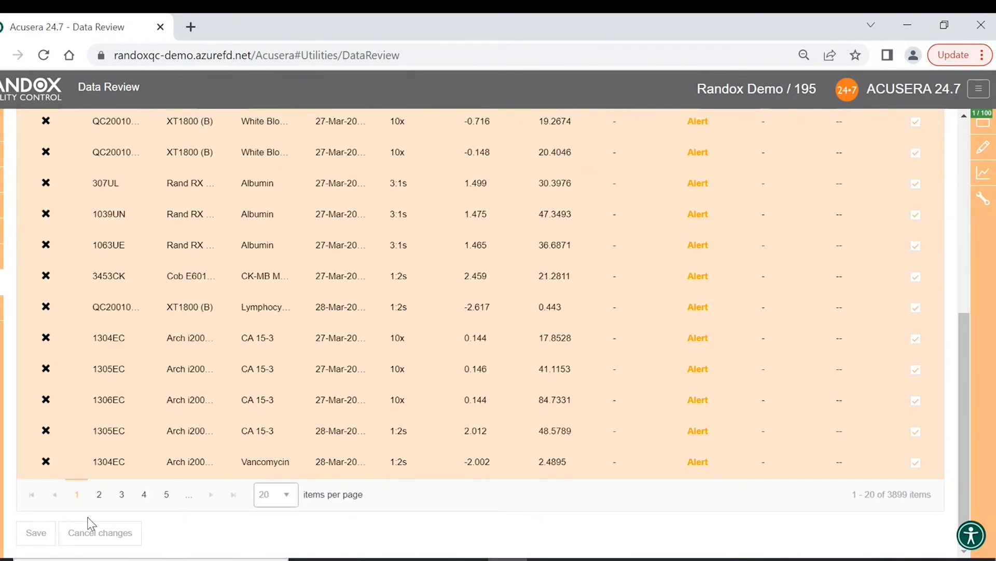
{"action": "scroll", "coordinate": [525, 427], "scroll_direction": "up", "scroll_amount": 7}
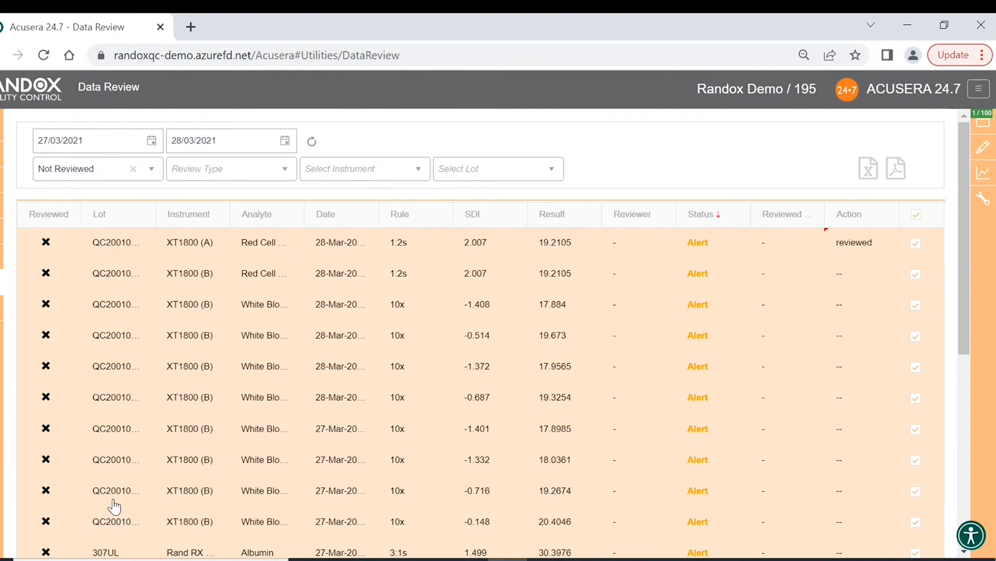
{"action": "scroll", "coordinate": [230, 460], "scroll_direction": "down", "scroll_amount": 7}
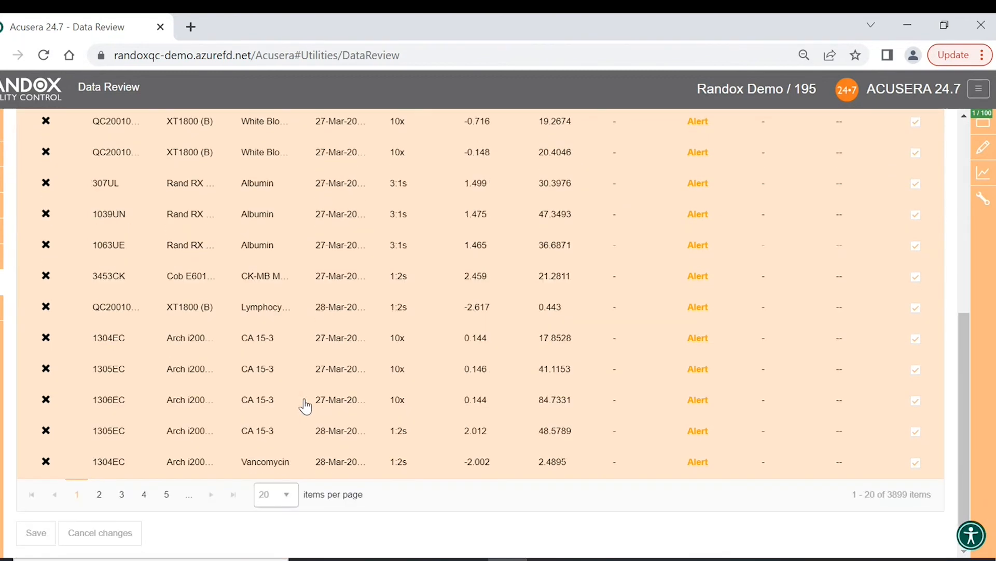
- Show 50 results per page and select all 50 rows for review
{"action": "left_click", "coordinate": [287, 496]}
{"action": "left_click", "coordinate": [285, 473]}
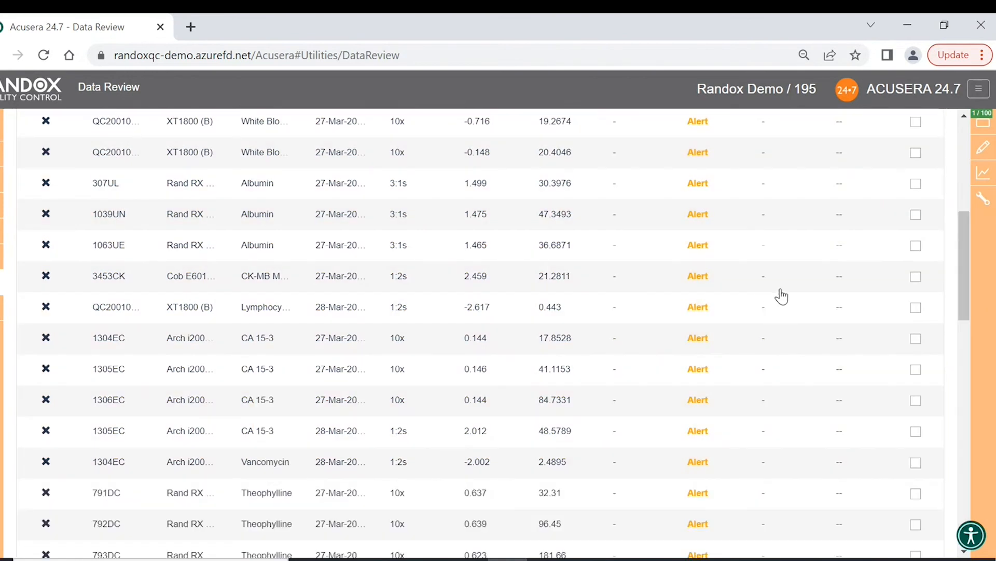
{"action": "scroll", "coordinate": [805, 282], "scroll_direction": "up", "scroll_amount": 7}
{"action": "left_click", "coordinate": [916, 244]}
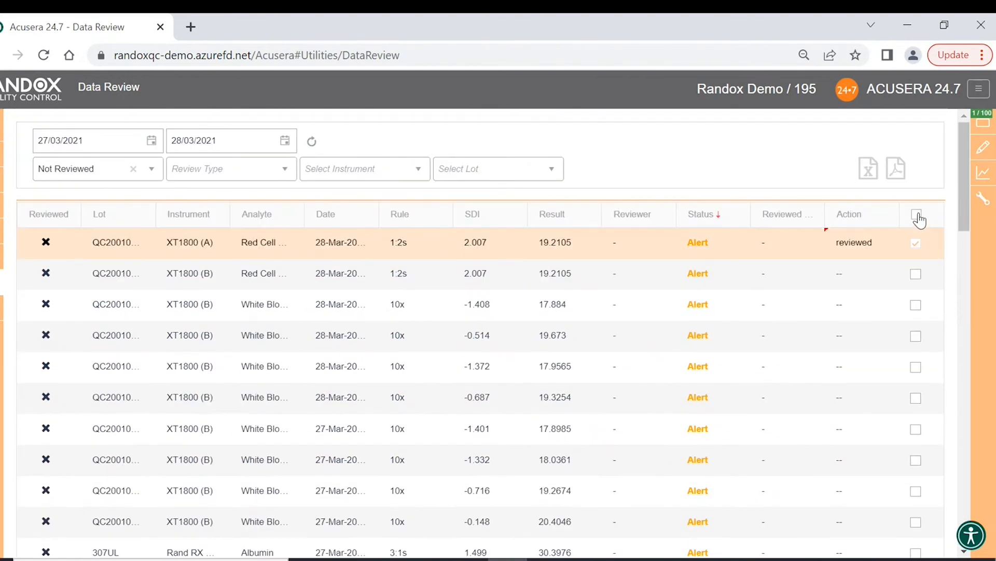
{"action": "left_click", "coordinate": [917, 214]}
{"action": "scroll", "coordinate": [800, 356], "scroll_direction": "down", "scroll_amount": 10}
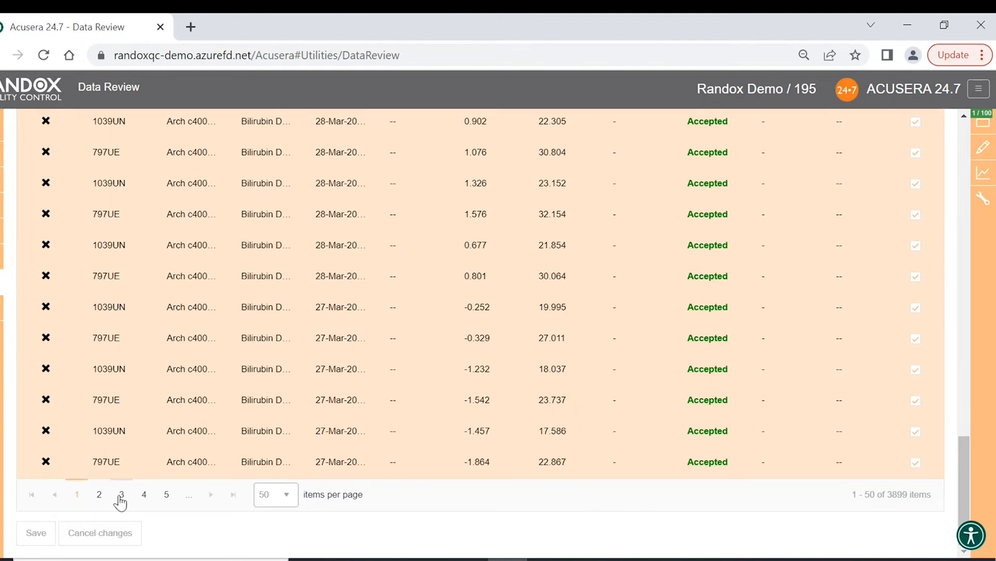
- Save the review actions set on the Data Review list
{"action": "left_click", "coordinate": [37, 533]}
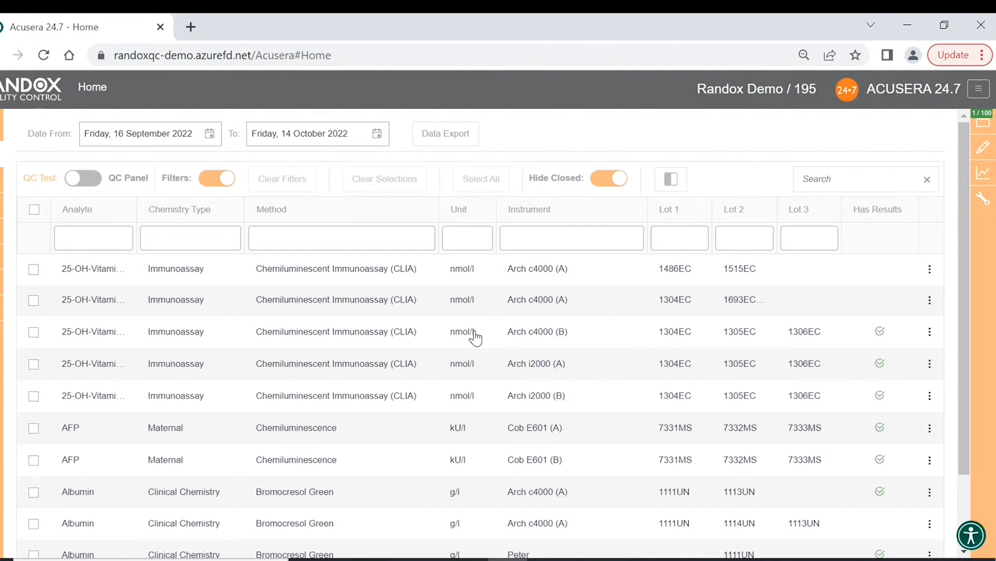
- Show more QC tests per page on the Home list
{"action": "scroll", "coordinate": [450, 386], "scroll_direction": "down", "scroll_amount": 2}
{"action": "scroll", "coordinate": [467, 364], "scroll_direction": "up", "scroll_amount": 2}
{"action": "scroll", "coordinate": [483, 344], "scroll_direction": "down", "scroll_amount": 2}
{"action": "left_click", "coordinate": [296, 508]}
{"action": "left_click", "coordinate": [285, 461]}
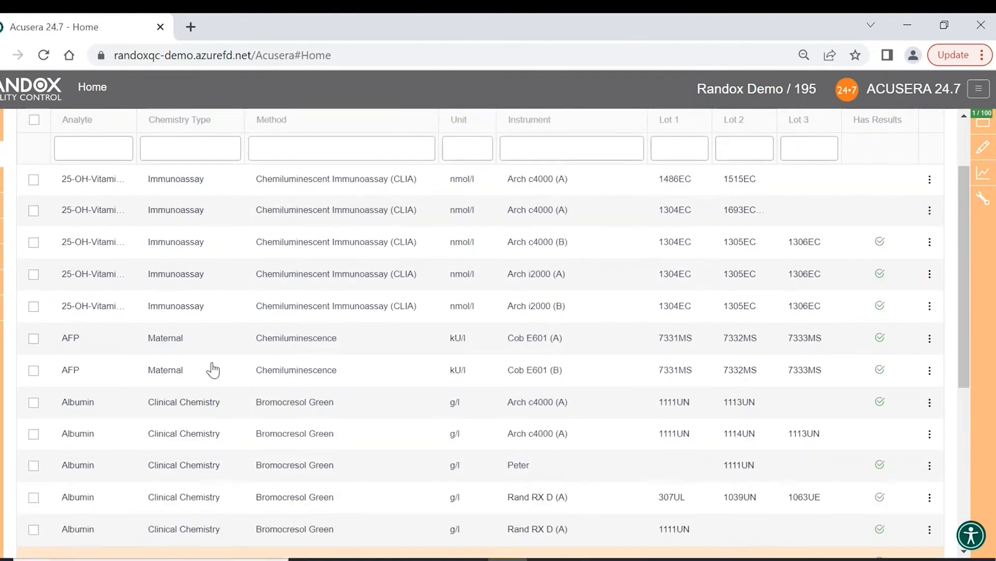
{"action": "scroll", "coordinate": [212, 370], "scroll_direction": "down", "scroll_amount": 2}
{"action": "scroll", "coordinate": [214, 370], "scroll_direction": "down", "scroll_amount": 3}
{"action": "scroll", "coordinate": [236, 371], "scroll_direction": "up", "scroll_amount": 2}
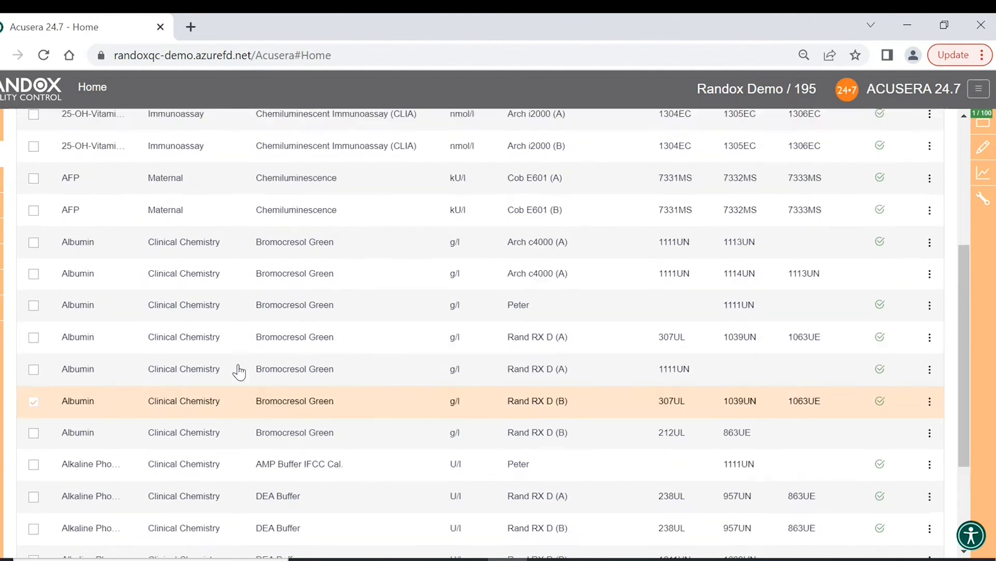
{"action": "scroll", "coordinate": [484, 381], "scroll_direction": "up", "scroll_amount": 5}
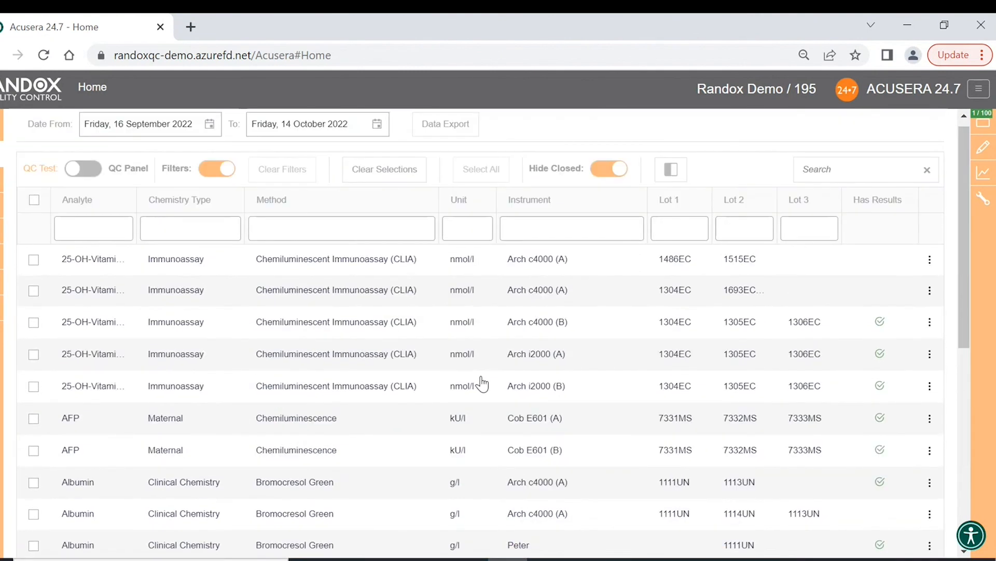
{"action": "scroll", "coordinate": [481, 384], "scroll_direction": "down", "scroll_amount": 5}
- Tick the Albumin tests on Peter, Rand RX D (A) and Rand RX D (B) and view the selected-tests panel
{"action": "left_click", "coordinate": [568, 401]}
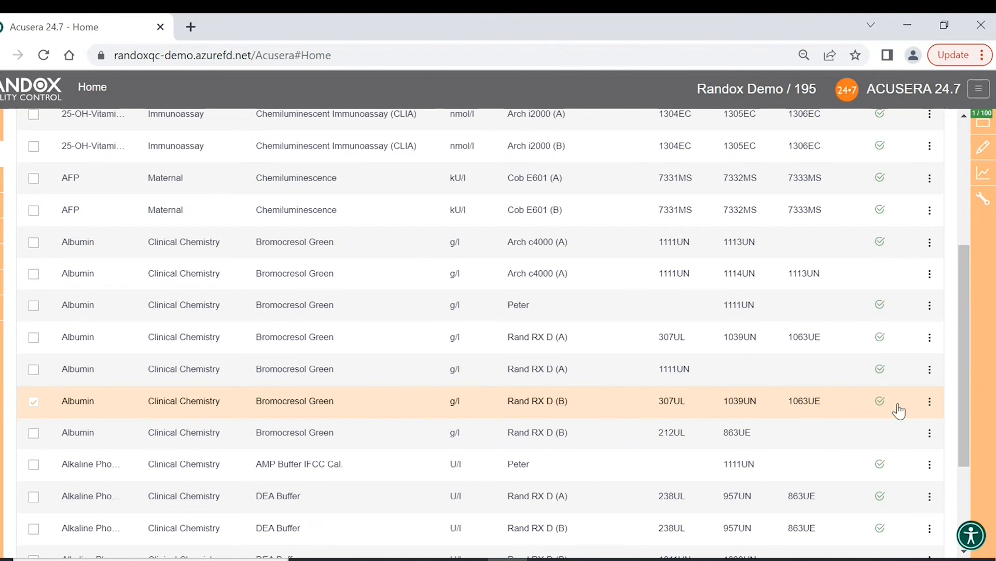
{"action": "left_click", "coordinate": [930, 402]}
{"action": "left_click", "coordinate": [34, 305]}
{"action": "left_click", "coordinate": [35, 337]}
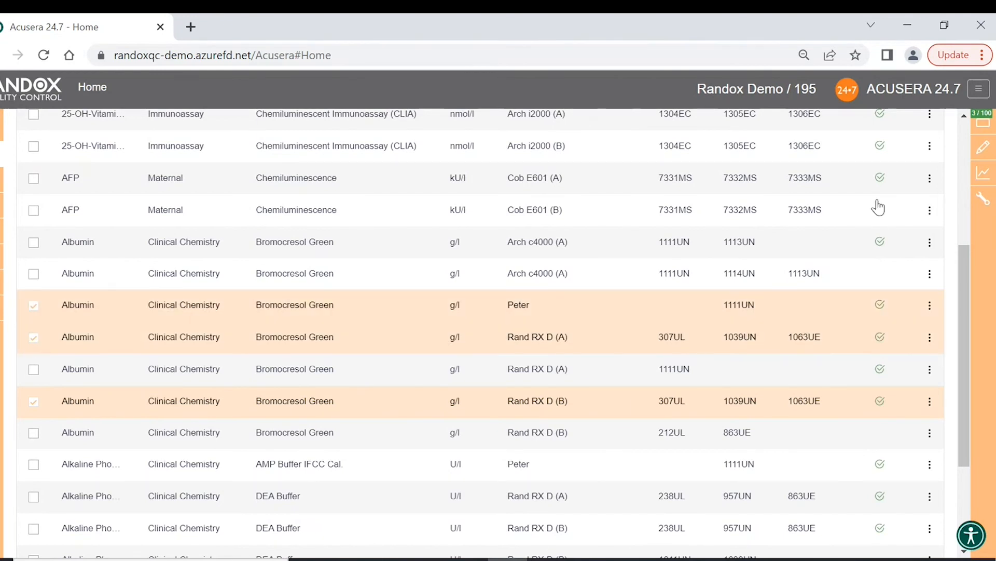
{"action": "left_click", "coordinate": [982, 120]}
{"action": "left_click", "coordinate": [944, 179]}
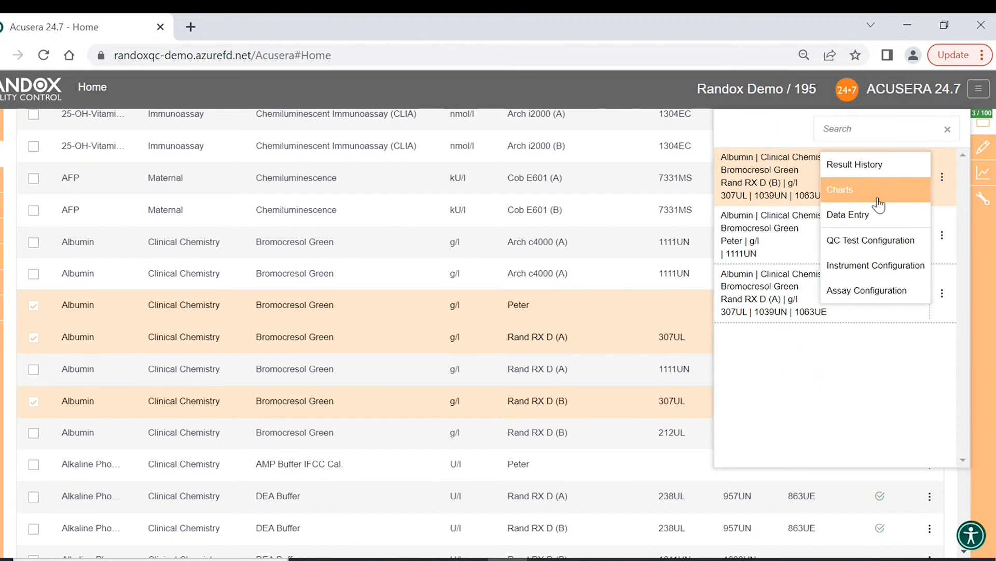
{"action": "left_click", "coordinate": [943, 235]}
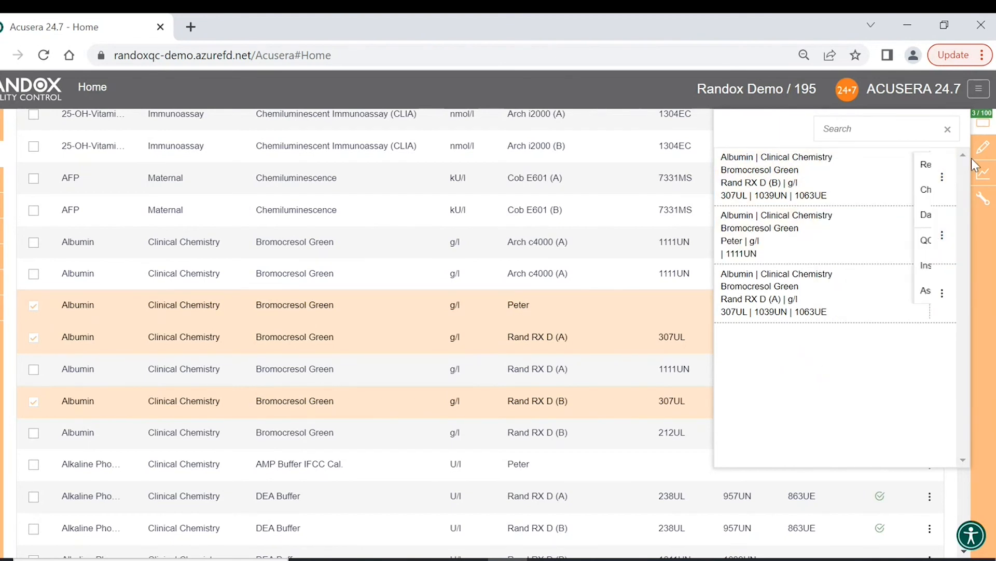
{"action": "mouse_move", "coordinate": [989, 172]}
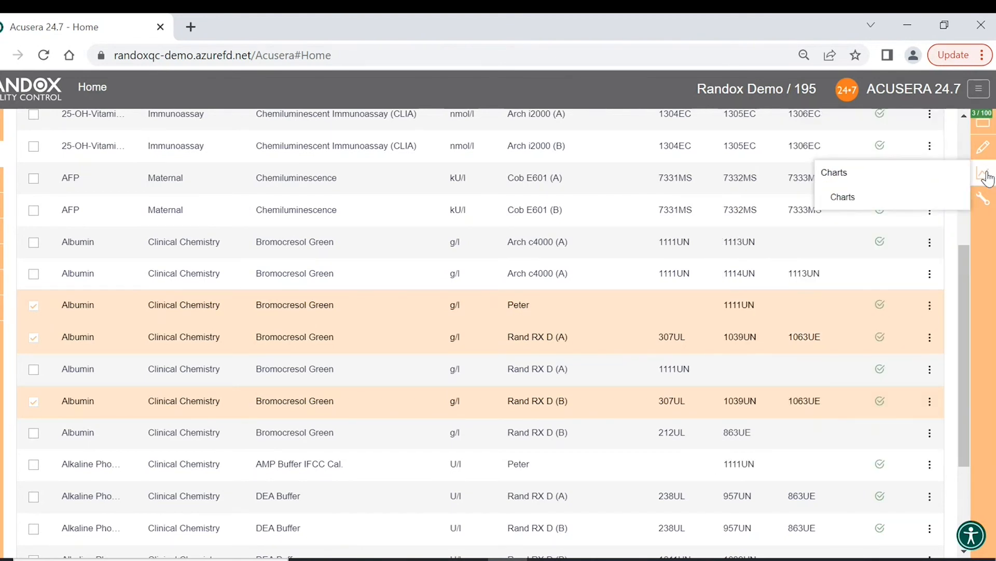
- On the Charts page, set Date From to 01 March 2021
{"action": "left_click", "coordinate": [920, 200]}
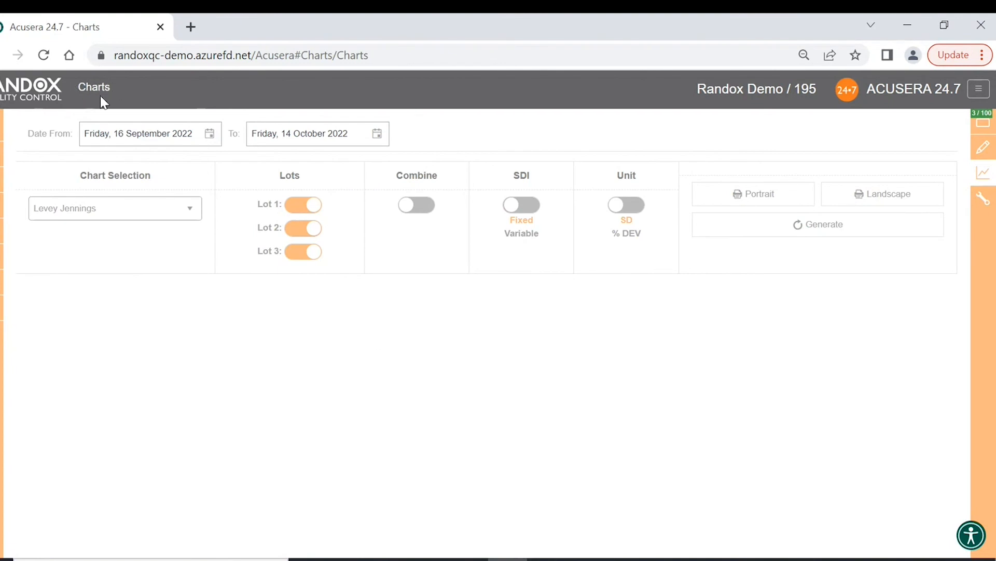
{"action": "left_click", "coordinate": [210, 134]}
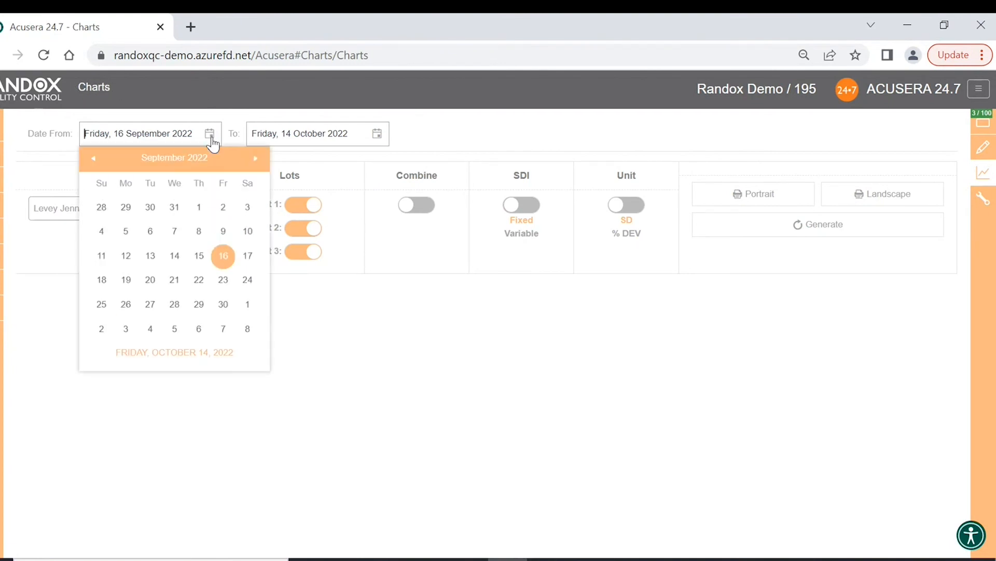
{"action": "left_click", "coordinate": [174, 159]}
{"action": "left_click", "coordinate": [181, 159]}
{"action": "left_click", "coordinate": [195, 199]}
{"action": "left_click", "coordinate": [193, 198]}
{"action": "left_click", "coordinate": [126, 207]}
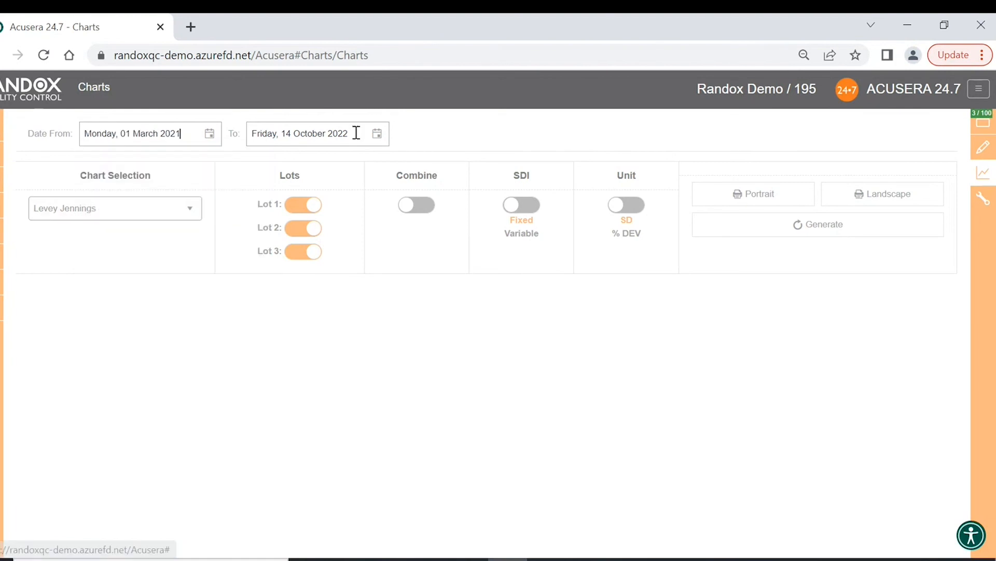
- Set the chart Date To to 31 March 2021
{"action": "left_click", "coordinate": [356, 133]}
{"action": "left_click", "coordinate": [344, 159]}
{"action": "left_click", "coordinate": [345, 158]}
{"action": "left_click", "coordinate": [362, 199]}
{"action": "left_click", "coordinate": [365, 201]}
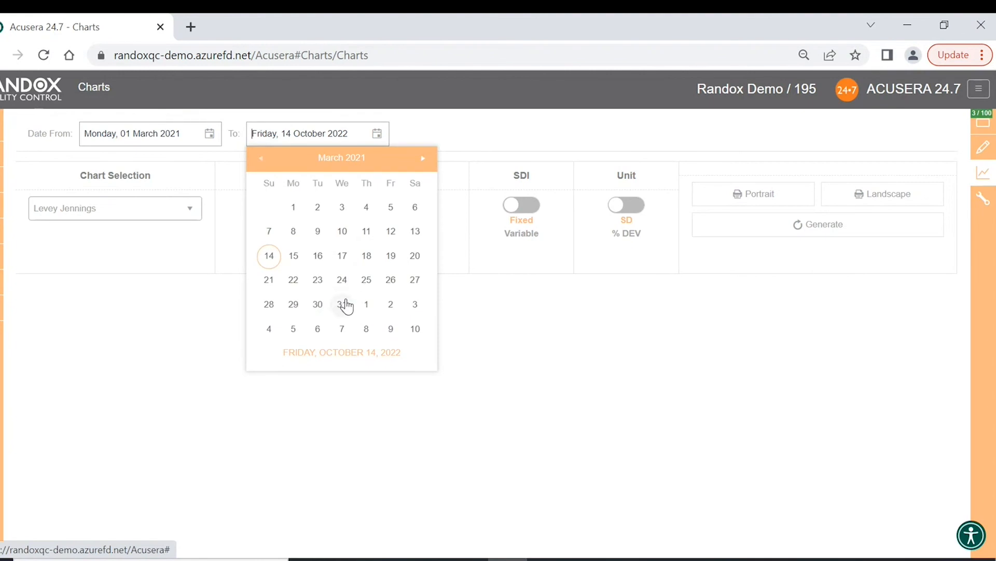
{"action": "left_click", "coordinate": [342, 304]}
- Keep Levey Jennings as the chart type and generate the charts
{"action": "left_click", "coordinate": [198, 207]}
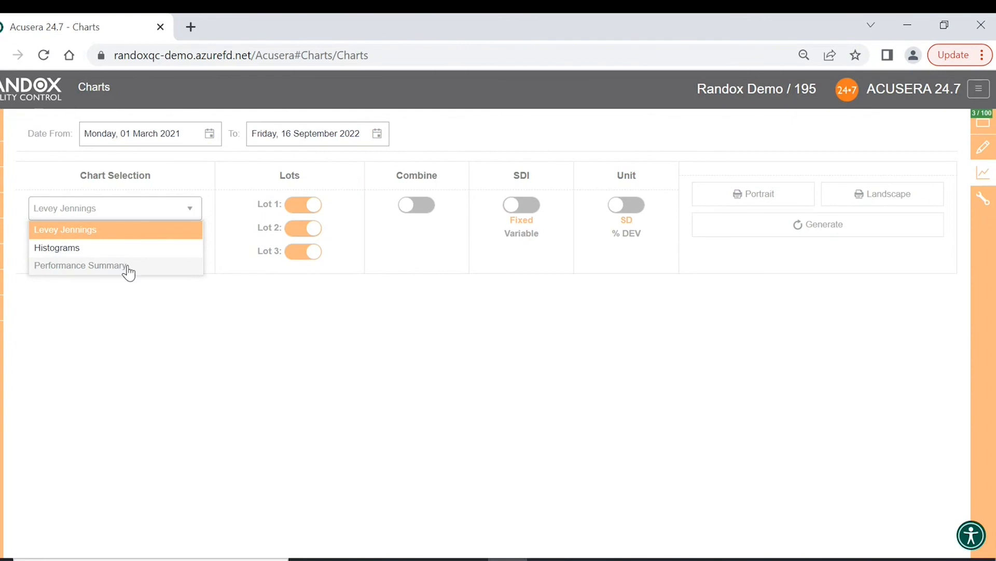
{"action": "left_click", "coordinate": [142, 237]}
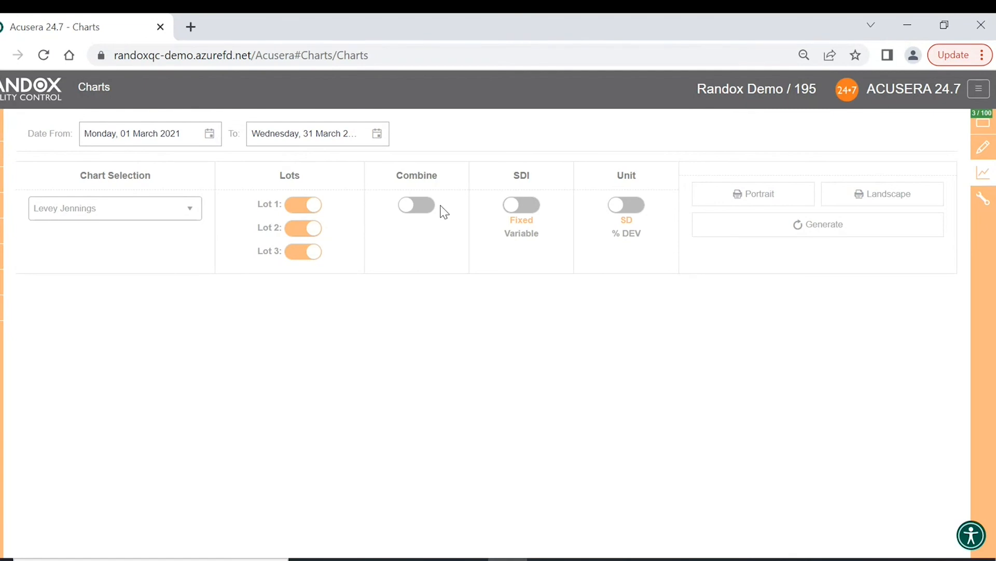
{"action": "left_click", "coordinate": [752, 232]}
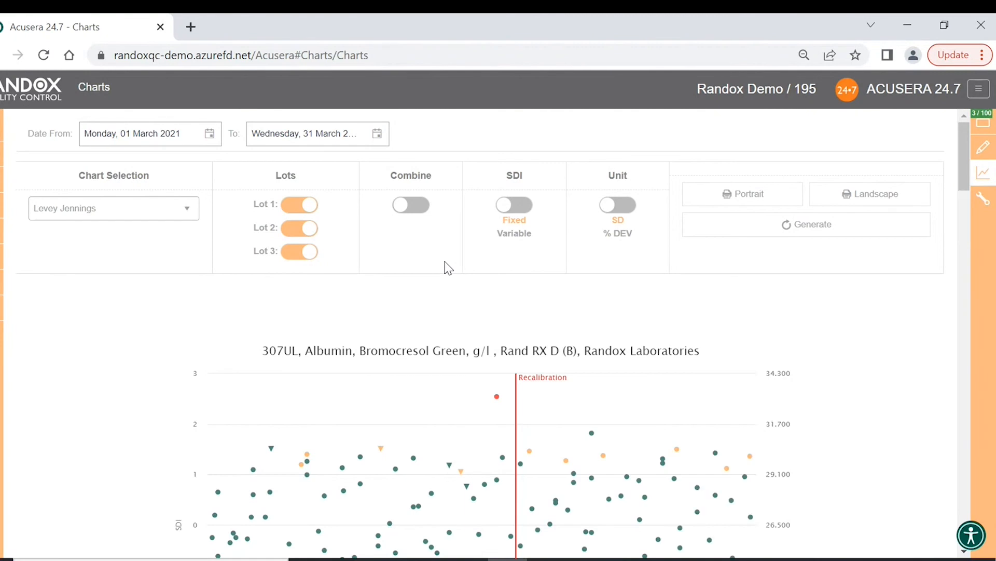
{"action": "scroll", "coordinate": [448, 268], "scroll_direction": "down", "scroll_amount": 3}
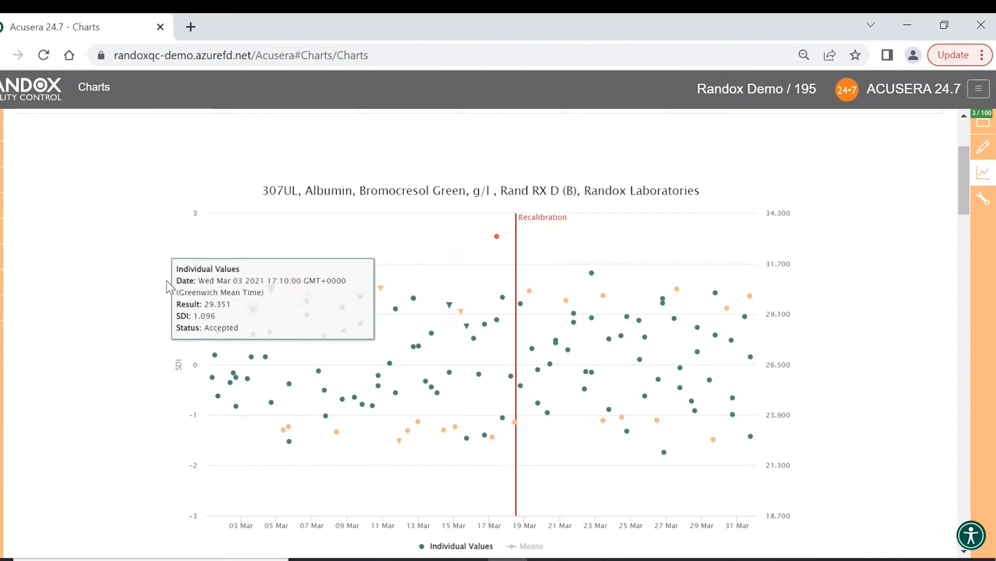
{"action": "scroll", "coordinate": [158, 288], "scroll_direction": "down", "scroll_amount": 5}
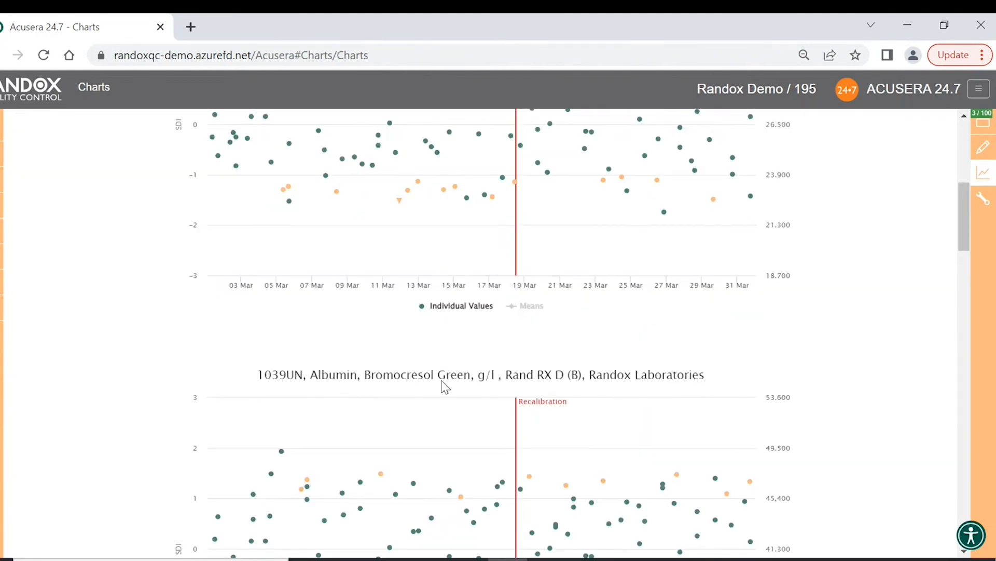
{"action": "scroll", "coordinate": [474, 387], "scroll_direction": "down", "scroll_amount": 20}
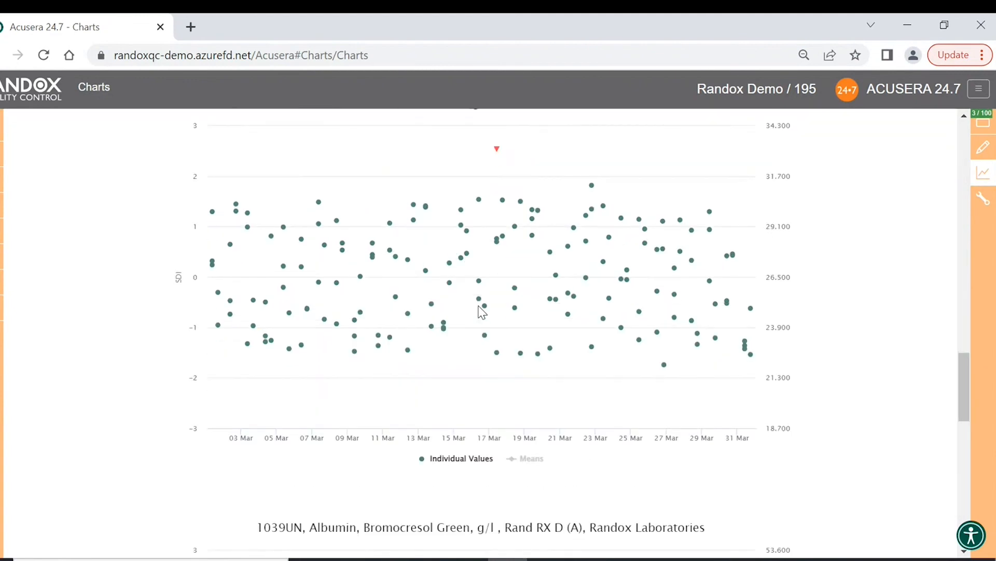
{"action": "scroll", "coordinate": [482, 310], "scroll_direction": "up", "scroll_amount": 5}
{"action": "scroll", "coordinate": [480, 311], "scroll_direction": "up", "scroll_amount": 7}
{"action": "scroll", "coordinate": [479, 306], "scroll_direction": "down", "scroll_amount": 3}
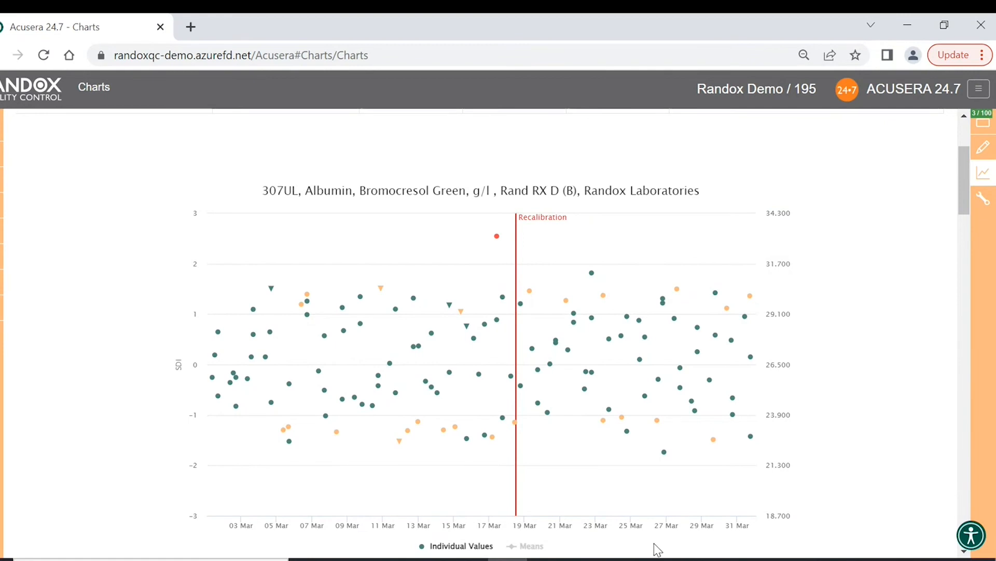
{"action": "mouse_move", "coordinate": [421, 498]}
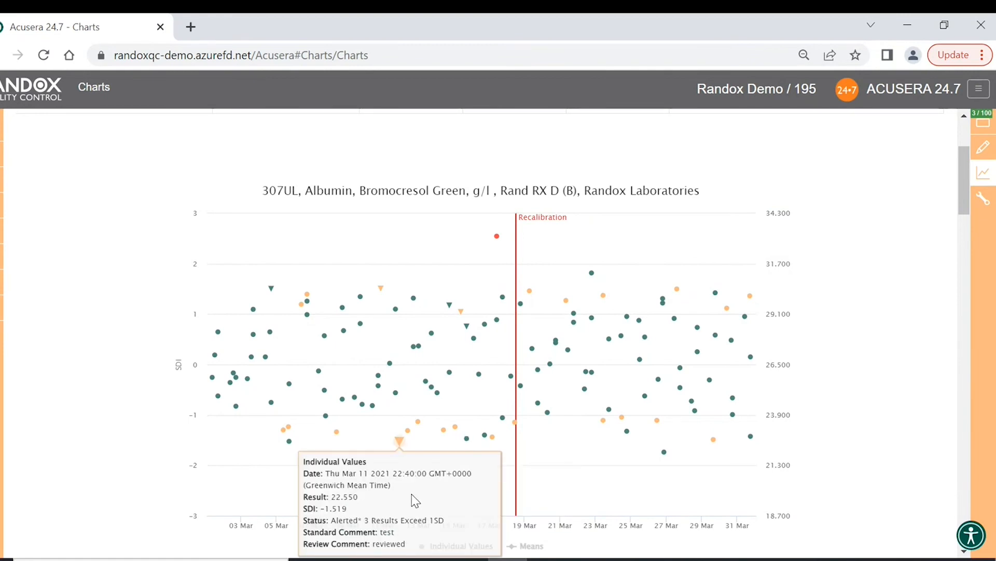
{"action": "mouse_move", "coordinate": [396, 394]}
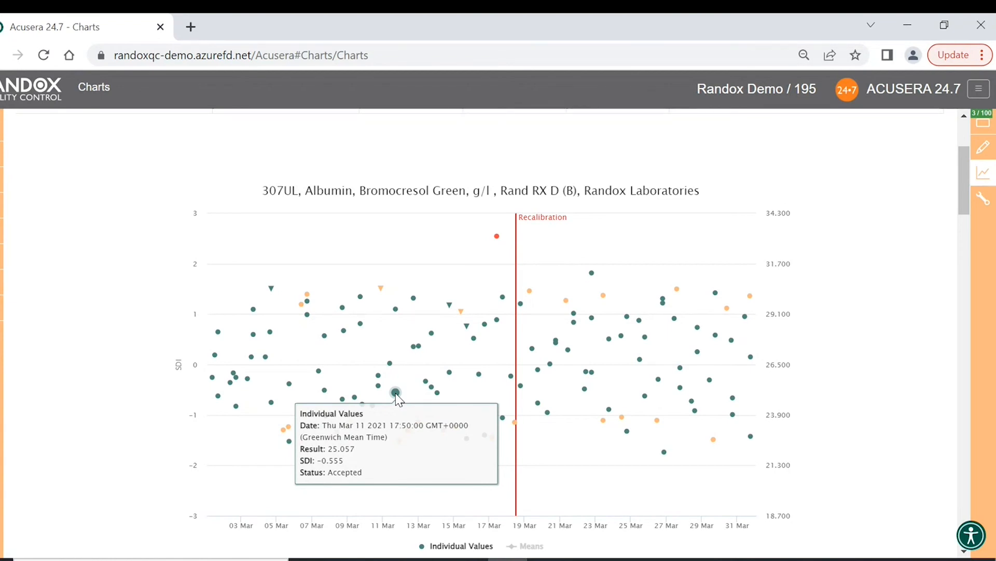
{"action": "mouse_move", "coordinate": [311, 298]}
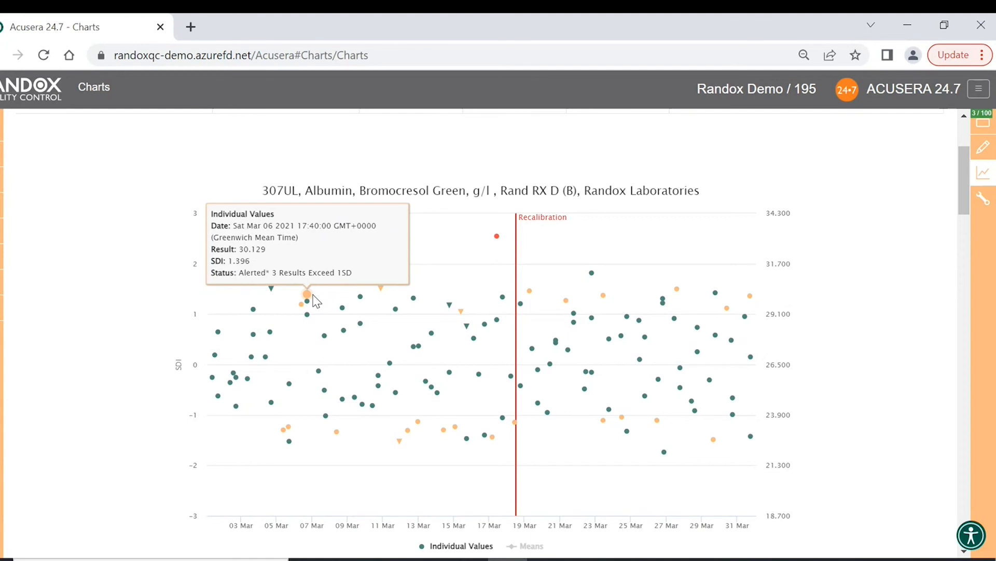
{"action": "mouse_move", "coordinate": [455, 240]}
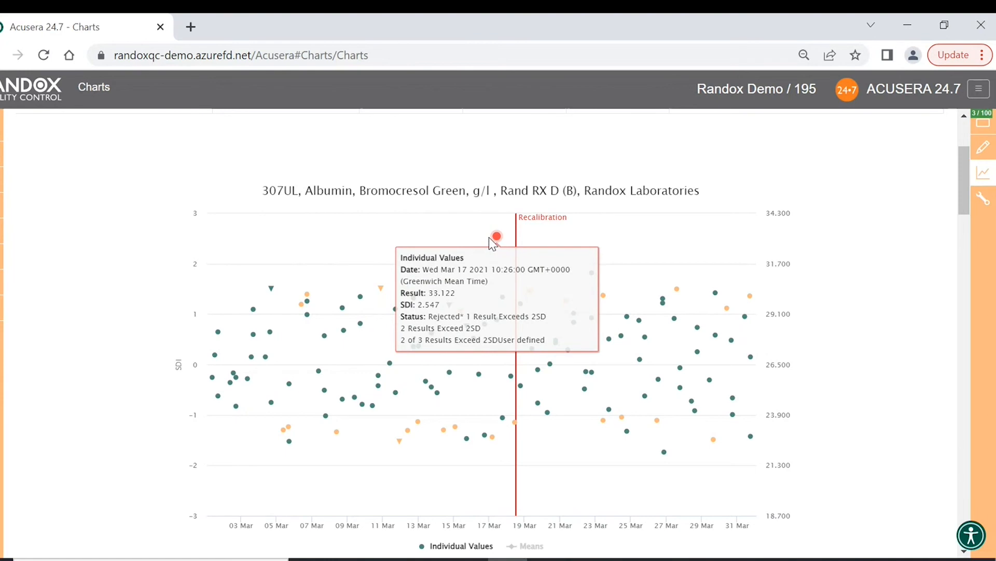
{"action": "mouse_move", "coordinate": [425, 297]}
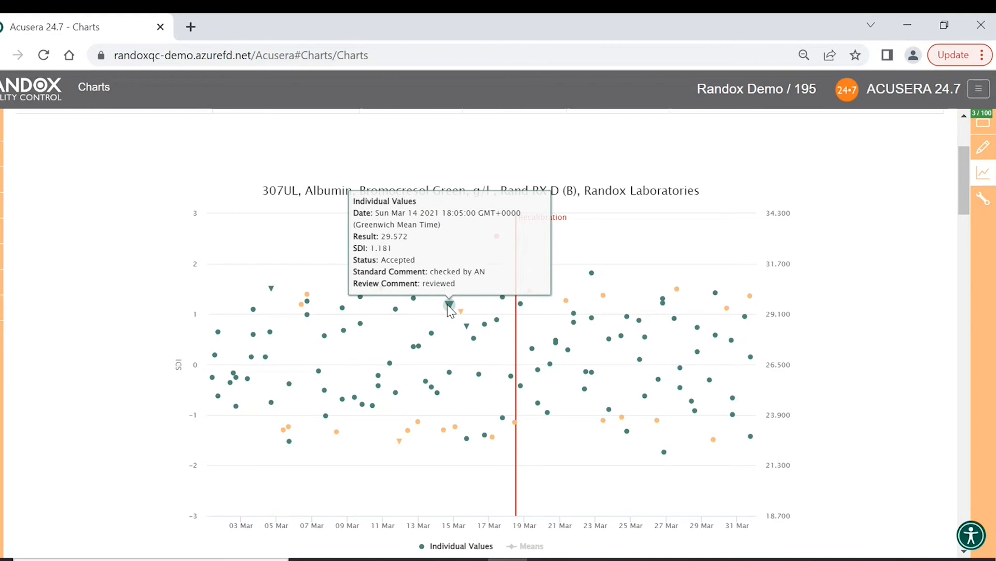
{"action": "mouse_move", "coordinate": [435, 256]}
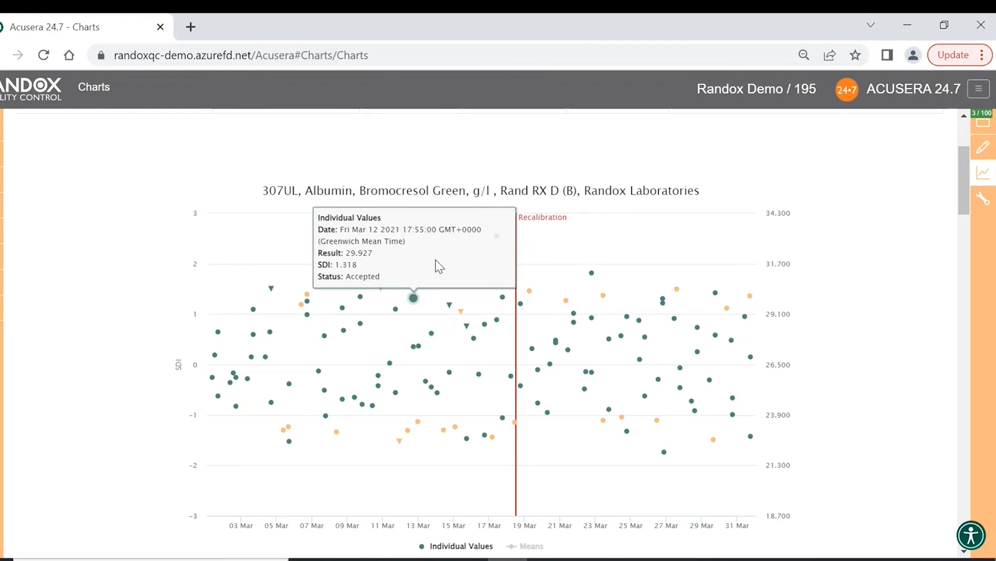
{"action": "mouse_move", "coordinate": [515, 424]}
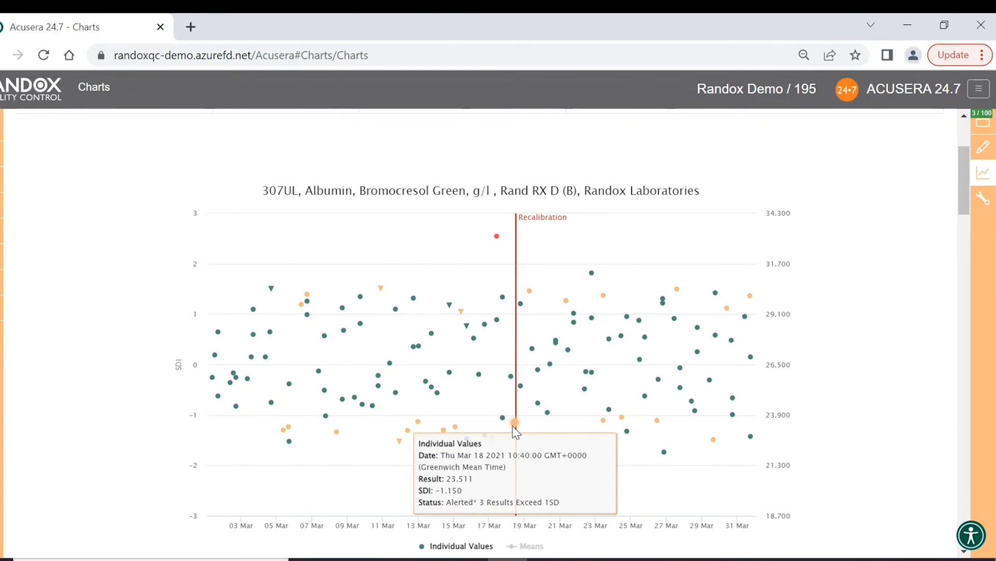
- Enter the comment 'alert checked' on the 18 Mar result
{"action": "left_click", "coordinate": [515, 423]}
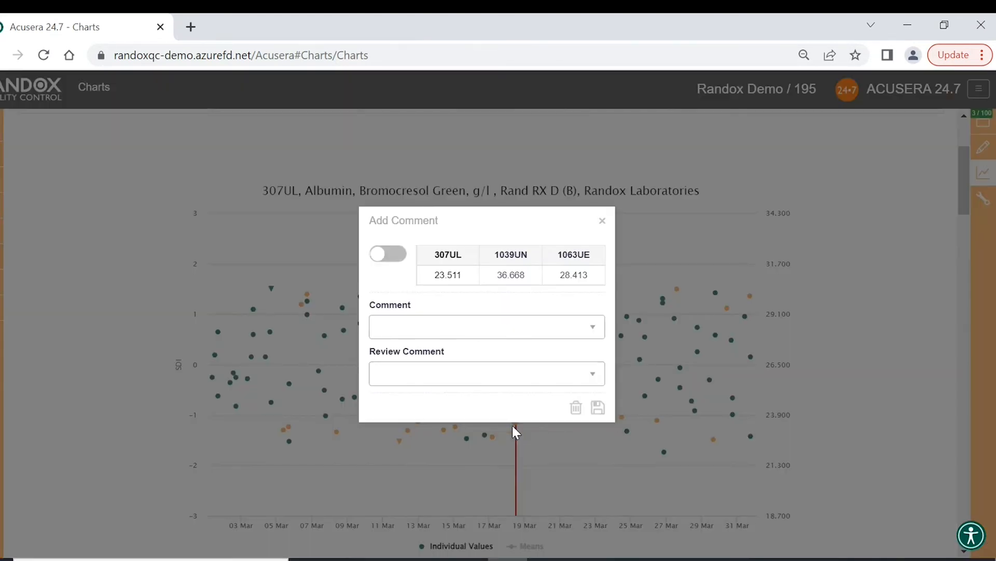
{"action": "left_click", "coordinate": [560, 327]}
{"action": "left_click", "coordinate": [594, 335]}
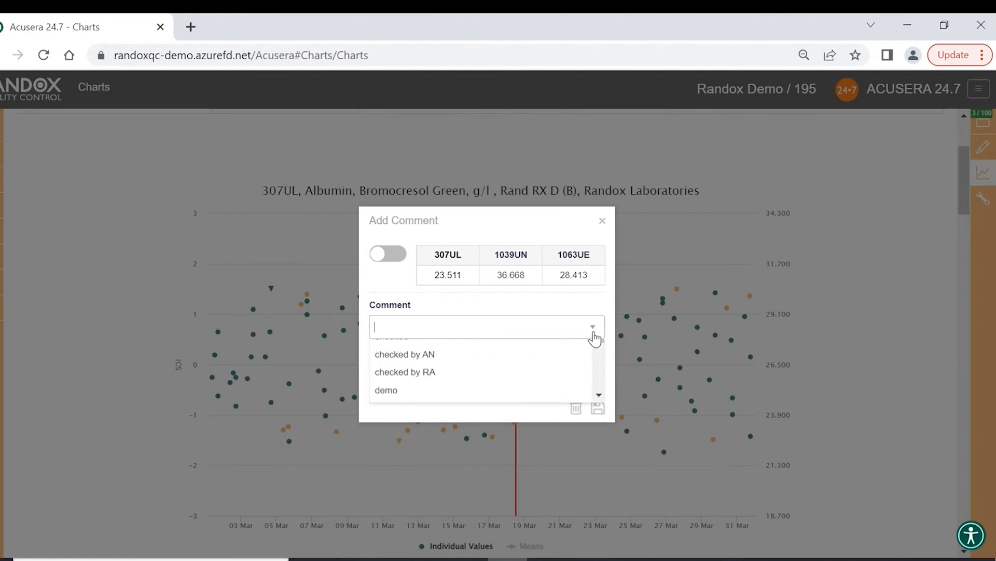
{"action": "left_click", "coordinate": [595, 335]}
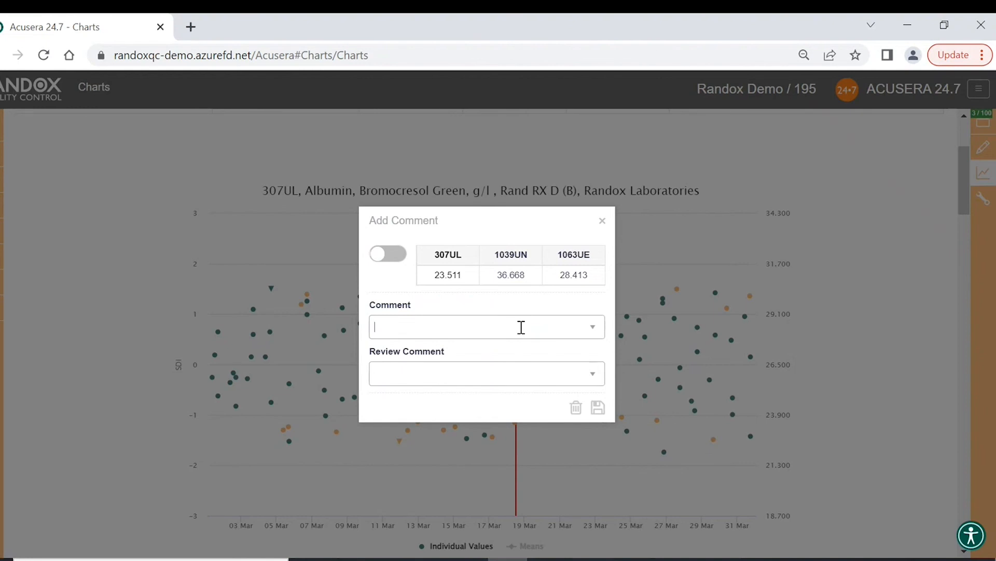
{"action": "type", "text": "alert checked"}
{"action": "left_click", "coordinate": [546, 302]}
- Choose the 'reviewed by' review comment and save the comments
{"action": "left_click", "coordinate": [493, 365]}
{"action": "left_click", "coordinate": [593, 376]}
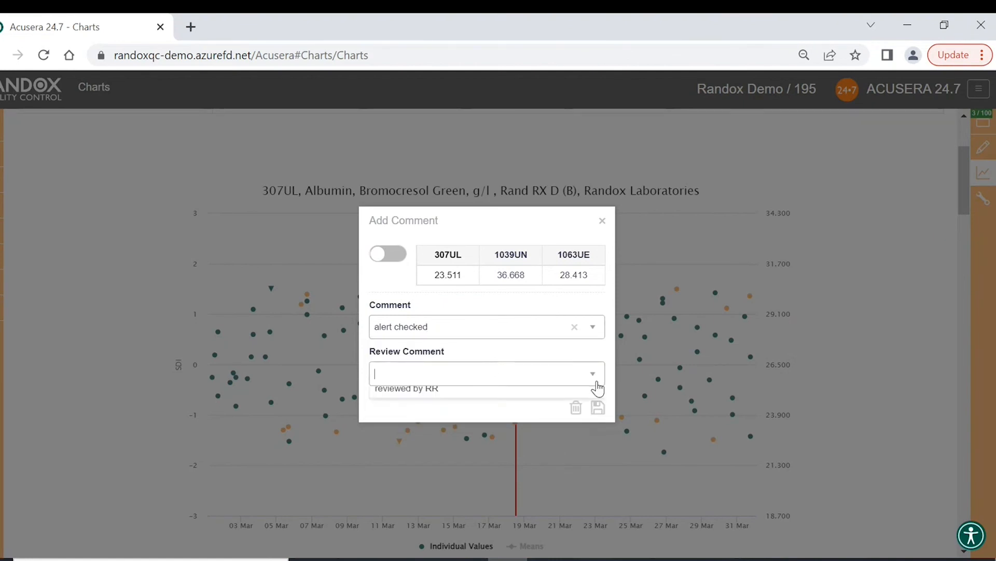
{"action": "left_click", "coordinate": [512, 466]}
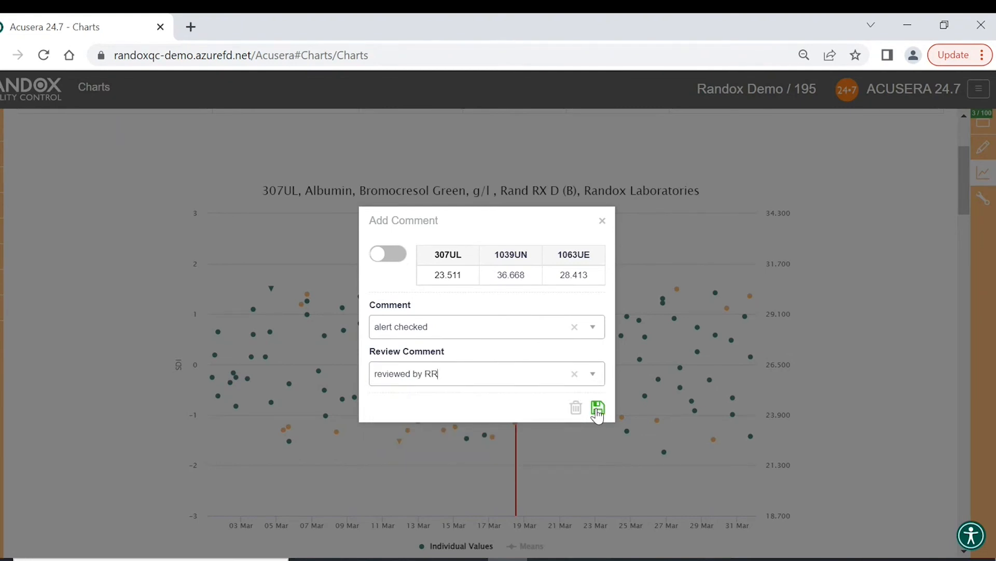
{"action": "left_click", "coordinate": [598, 409]}
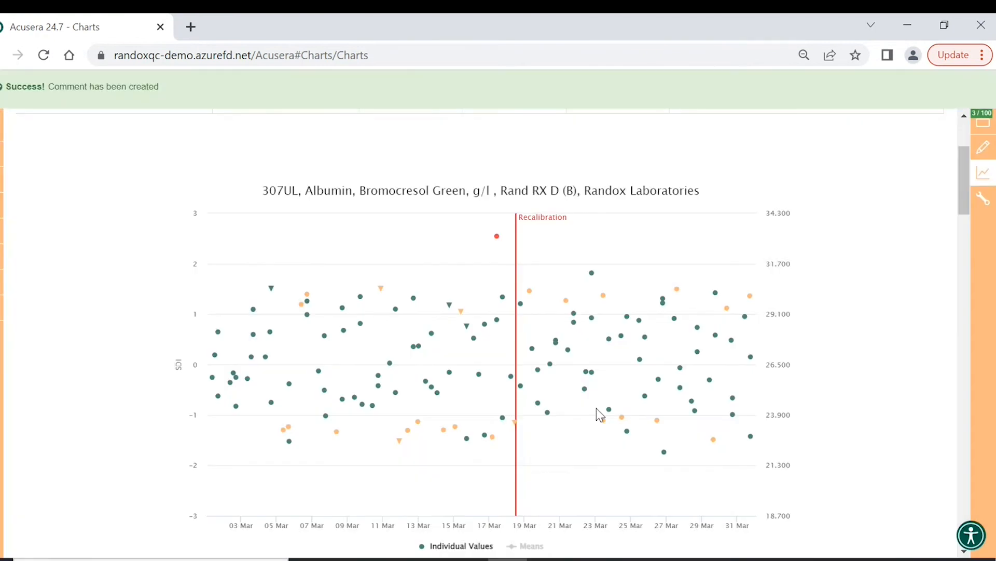
{"action": "mouse_move", "coordinate": [526, 429]}
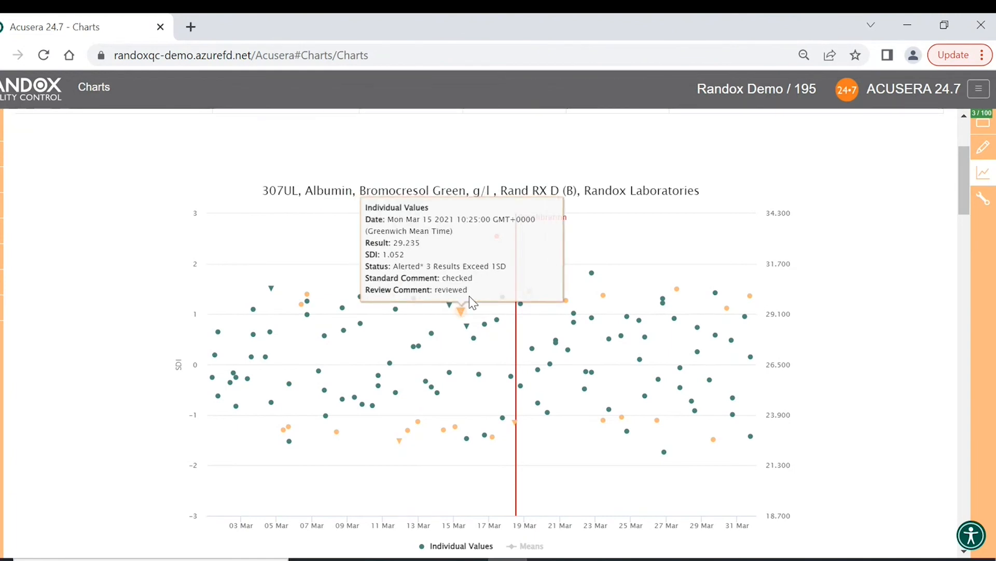
{"action": "mouse_move", "coordinate": [552, 363]}
{"action": "left_click_drag", "start_coordinate": [551, 363], "coordinate": [592, 398]}
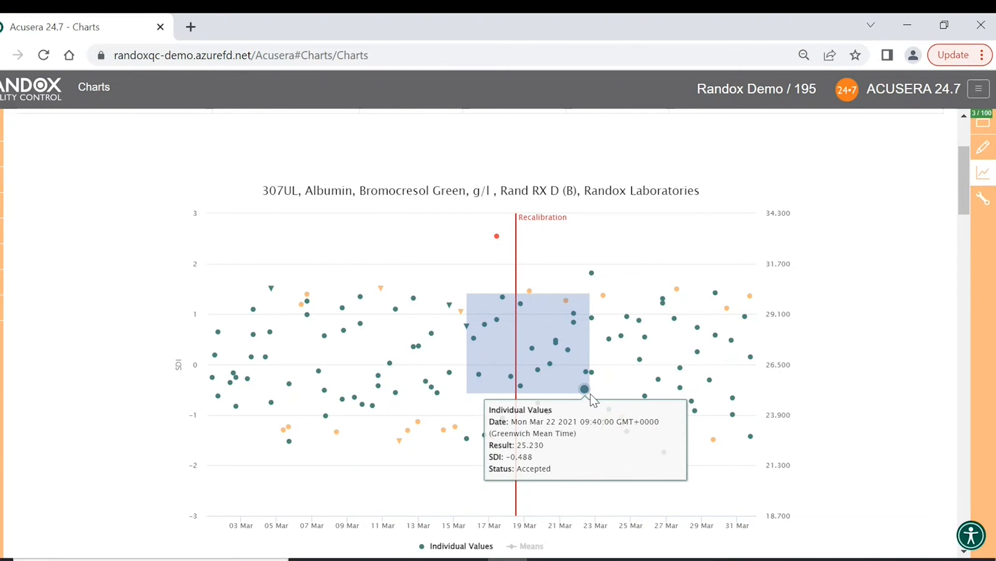
{"action": "left_click_drag", "start_coordinate": [590, 394], "coordinate": [591, 395]}
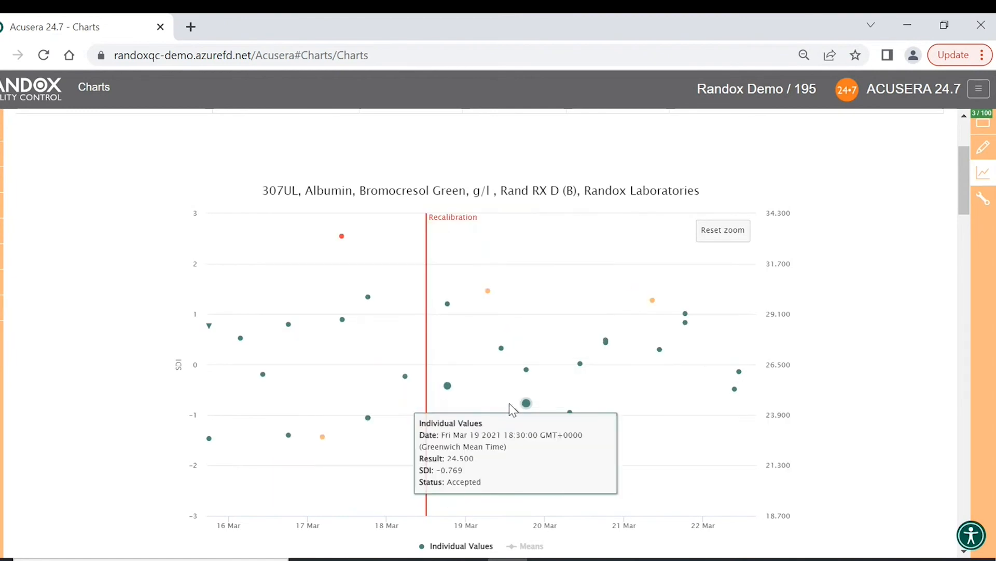
{"action": "left_click_drag", "start_coordinate": [406, 294], "coordinate": [638, 417]}
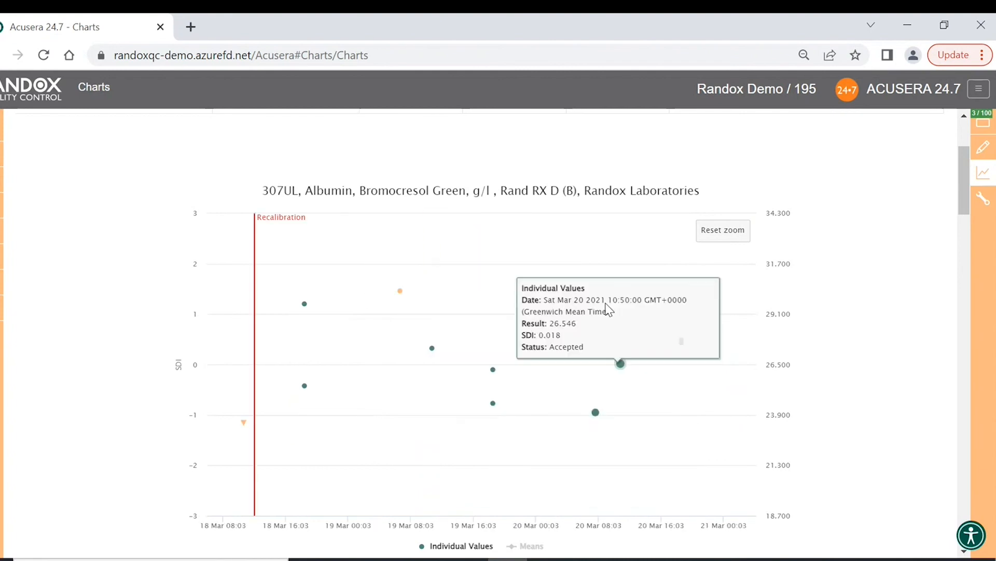
{"action": "left_click", "coordinate": [706, 235]}
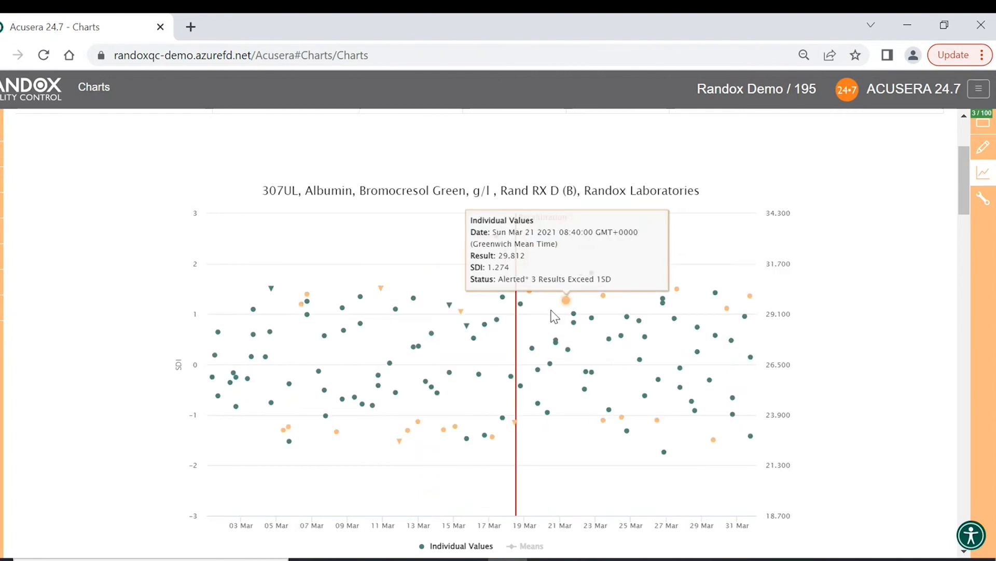
{"action": "scroll", "coordinate": [426, 274], "scroll_direction": "down", "scroll_amount": 2}
- Turn on the Means line from the 307UL chart legend
{"action": "left_click", "coordinate": [532, 473]}
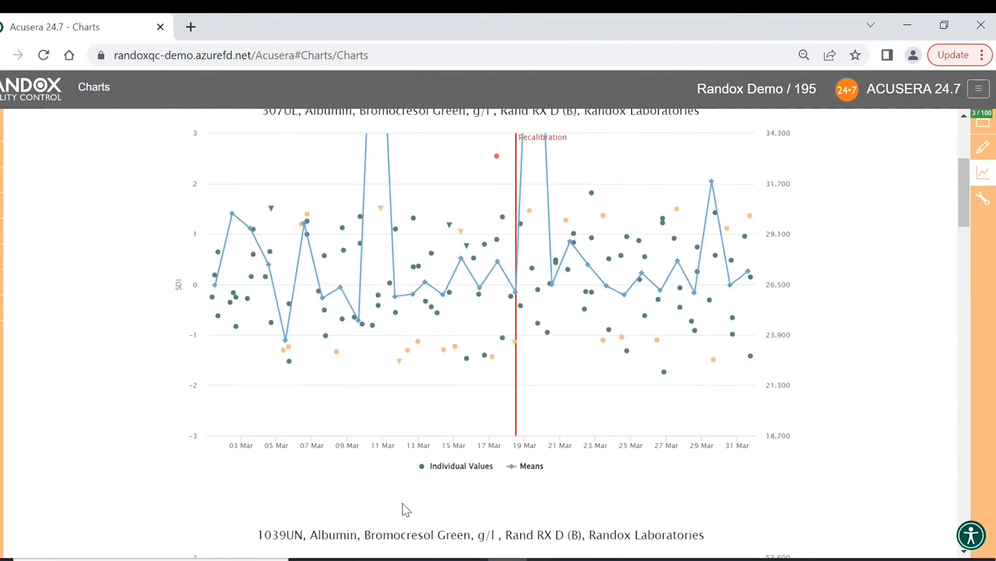
{"action": "mouse_move", "coordinate": [338, 334]}
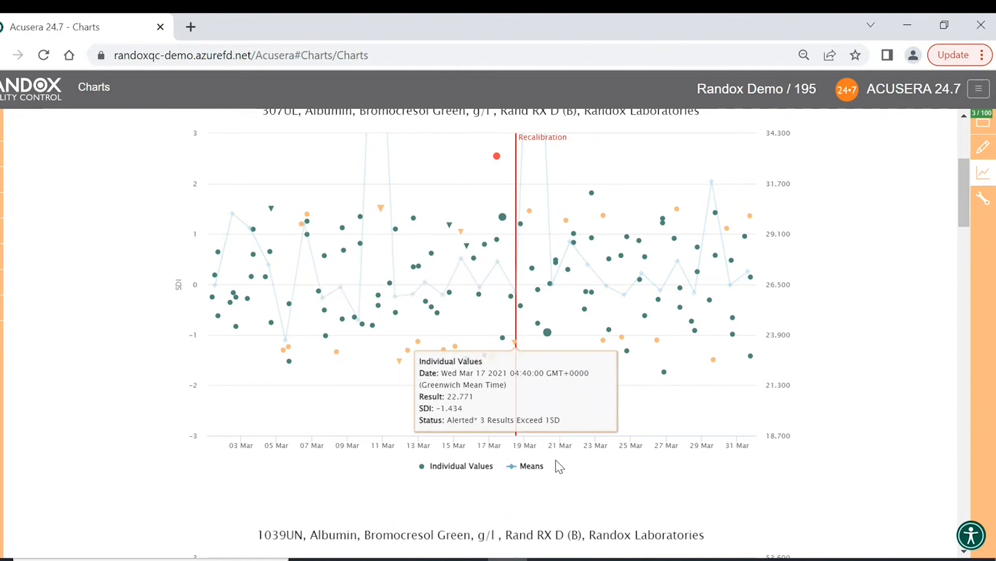
{"action": "scroll", "coordinate": [652, 494], "scroll_direction": "up", "scroll_amount": 2}
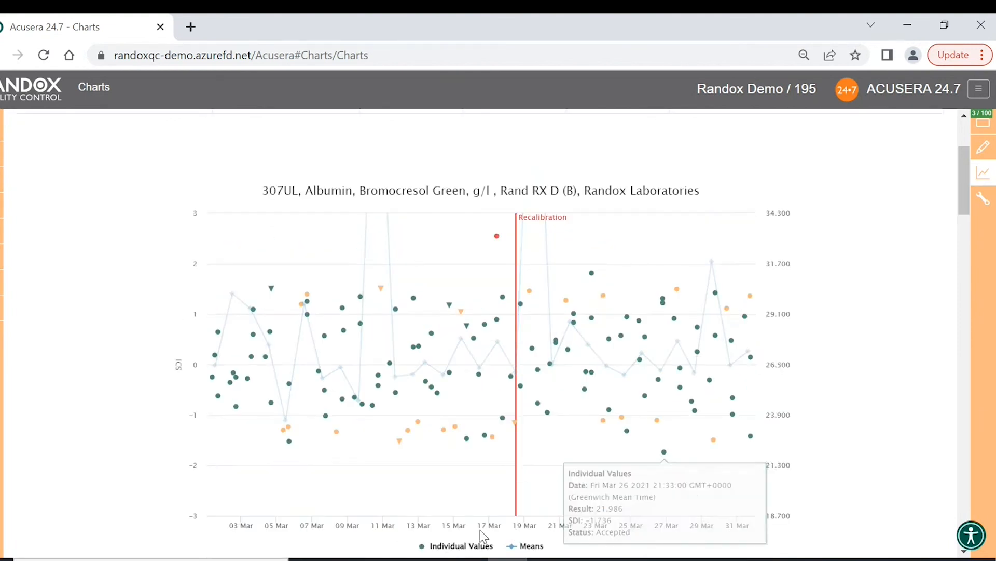
{"action": "scroll", "coordinate": [498, 493], "scroll_direction": "up", "scroll_amount": 4}
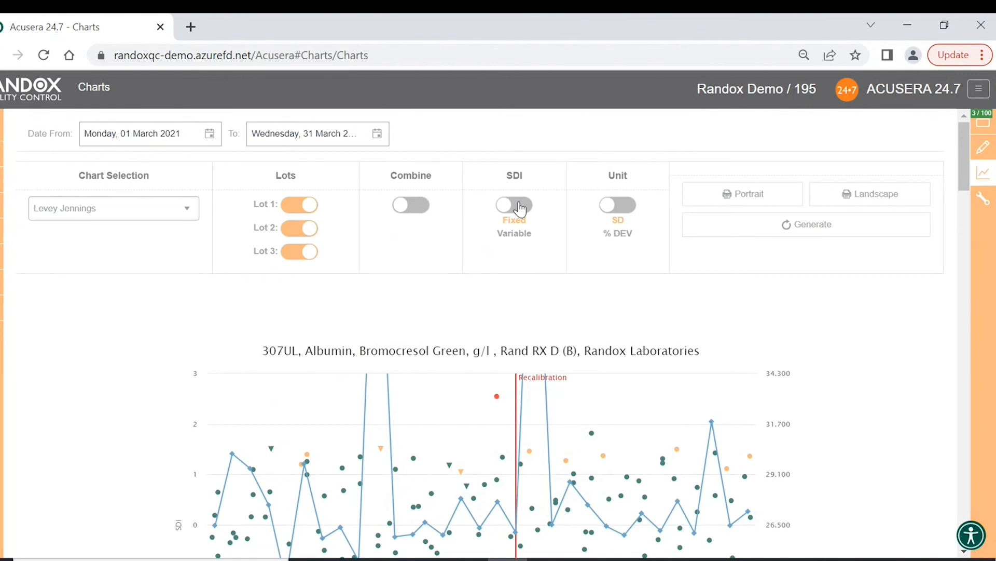
{"action": "left_click", "coordinate": [521, 206]}
{"action": "left_click", "coordinate": [818, 227]}
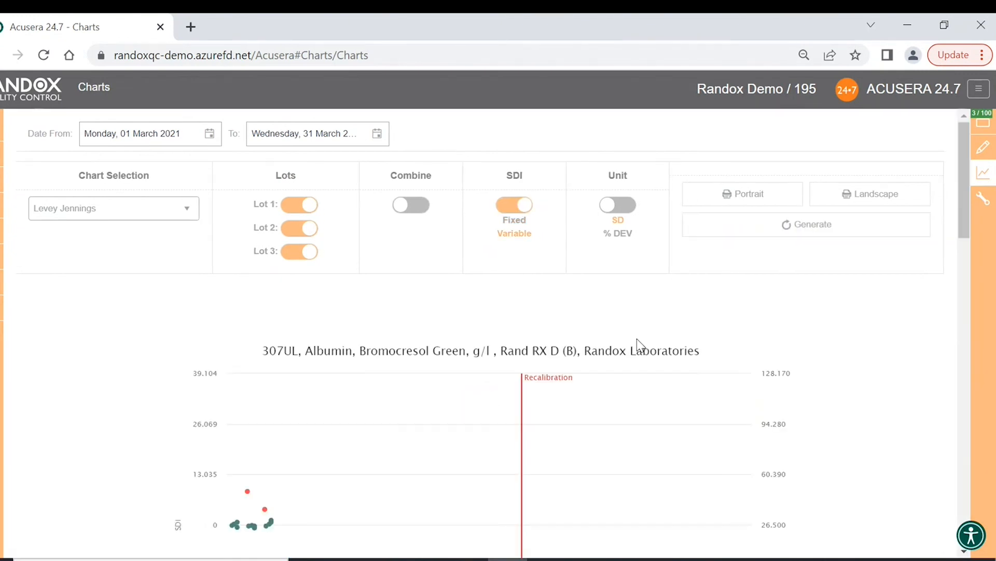
{"action": "scroll", "coordinate": [639, 345], "scroll_direction": "down", "scroll_amount": 2}
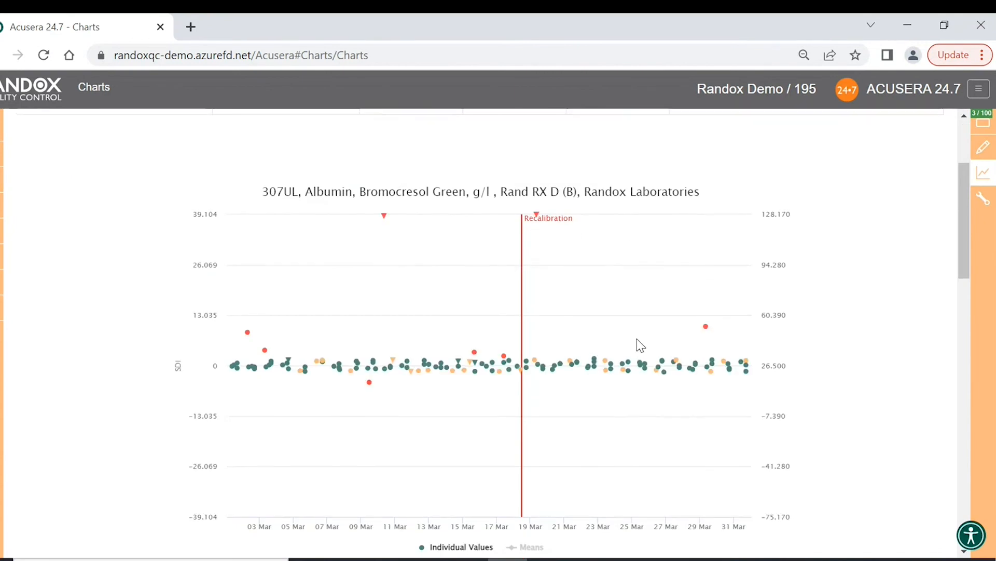
{"action": "scroll", "coordinate": [639, 345], "scroll_direction": "up", "scroll_amount": 1}
{"action": "scroll", "coordinate": [637, 338], "scroll_direction": "down", "scroll_amount": 1}
{"action": "mouse_move", "coordinate": [387, 224]}
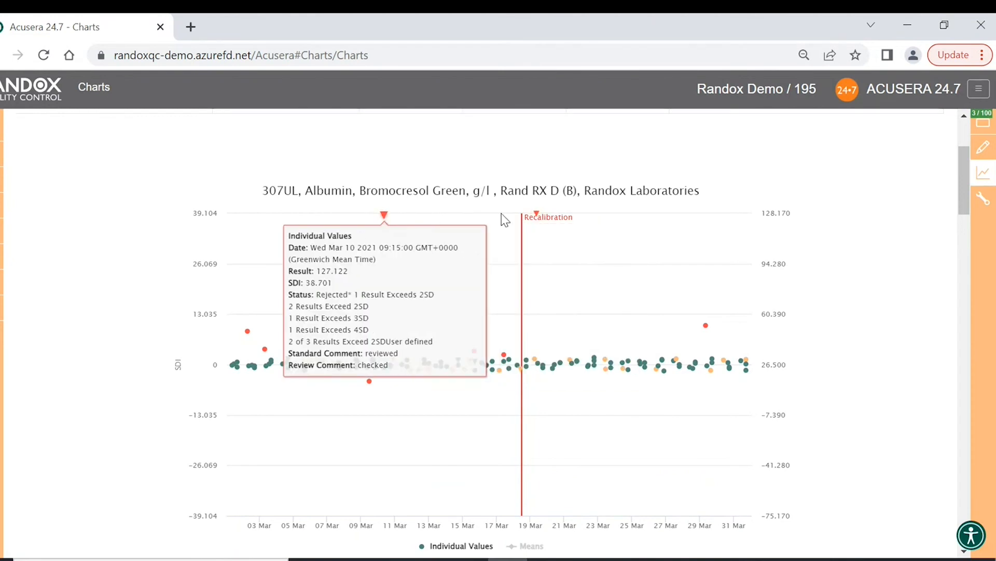
{"action": "mouse_move", "coordinate": [536, 216]}
{"action": "scroll", "coordinate": [538, 222], "scroll_direction": "up", "scroll_amount": 3}
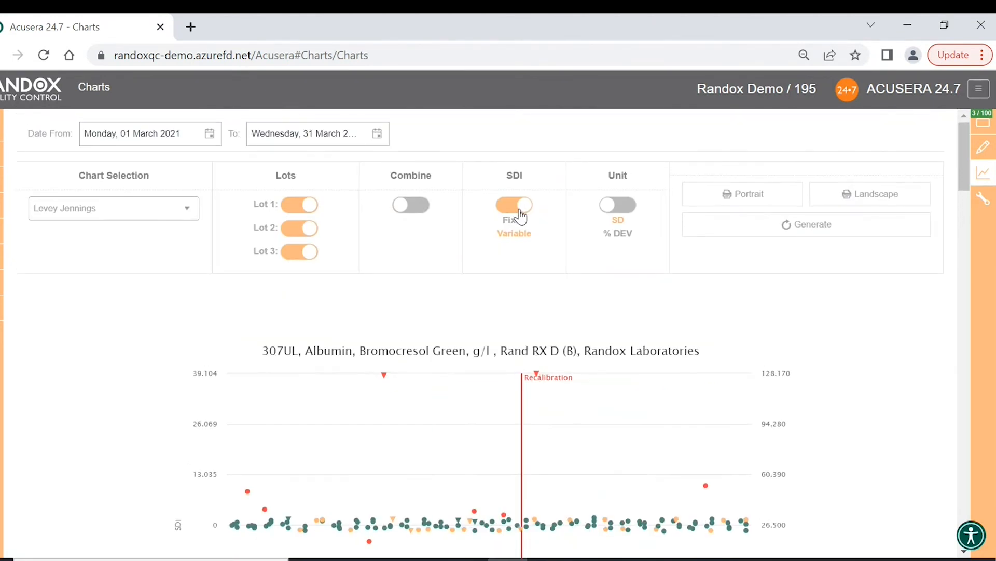
{"action": "left_click", "coordinate": [521, 205]}
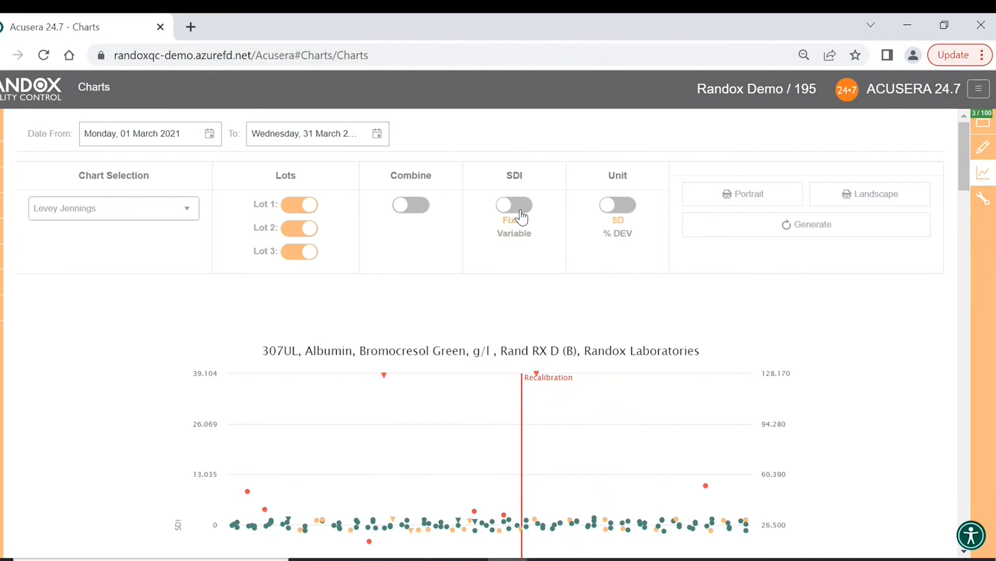
{"action": "left_click", "coordinate": [820, 233]}
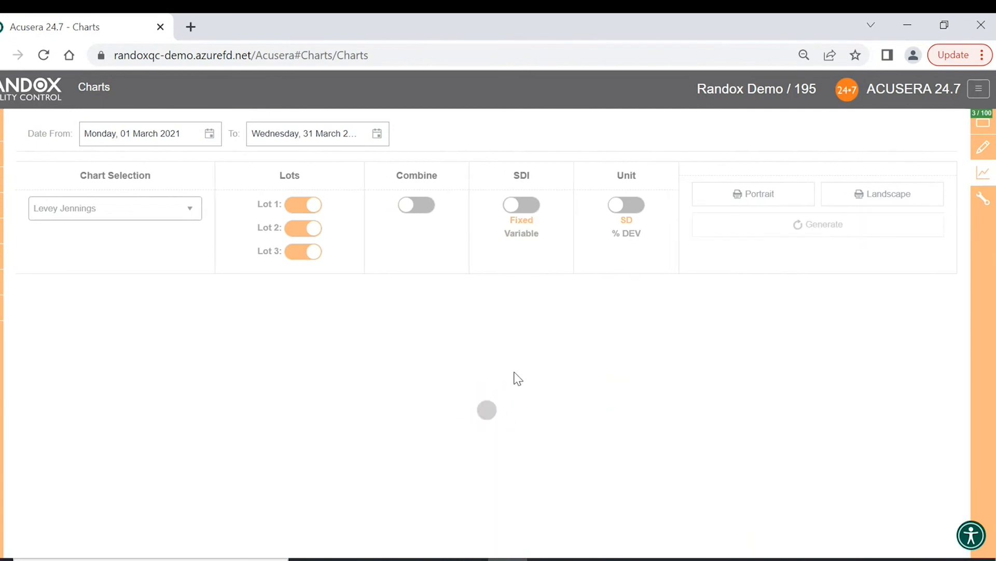
{"action": "scroll", "coordinate": [518, 378], "scroll_direction": "down", "scroll_amount": 5}
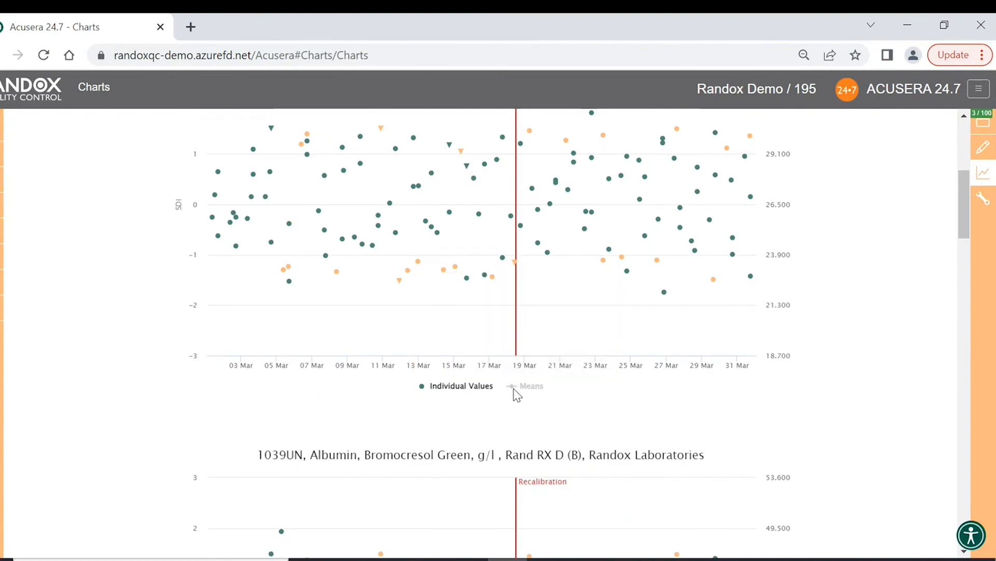
{"action": "left_click", "coordinate": [522, 389]}
{"action": "left_click", "coordinate": [462, 386]}
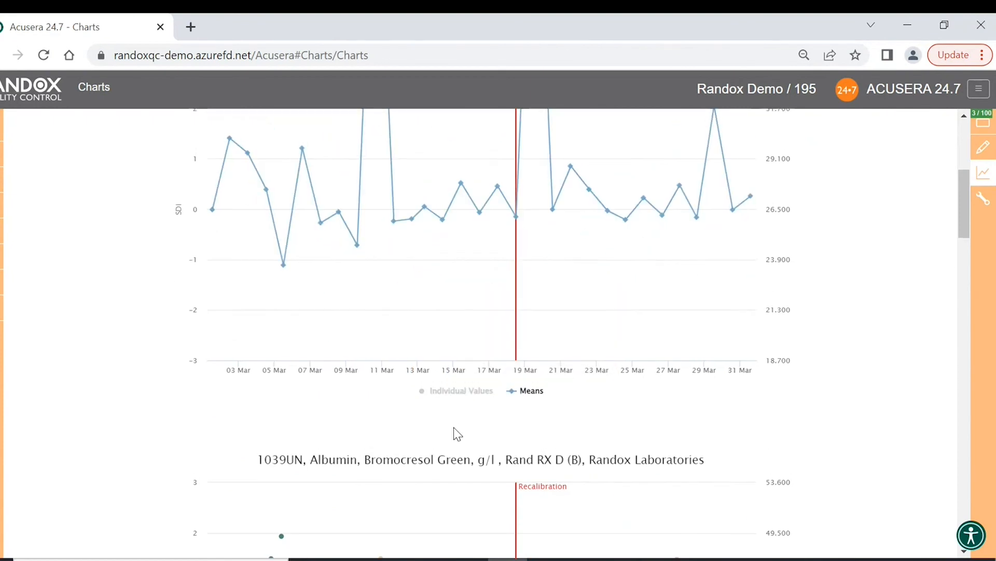
{"action": "scroll", "coordinate": [454, 429], "scroll_direction": "up", "scroll_amount": 3}
{"action": "scroll", "coordinate": [464, 446], "scroll_direction": "down", "scroll_amount": 2}
{"action": "left_click", "coordinate": [468, 469]}
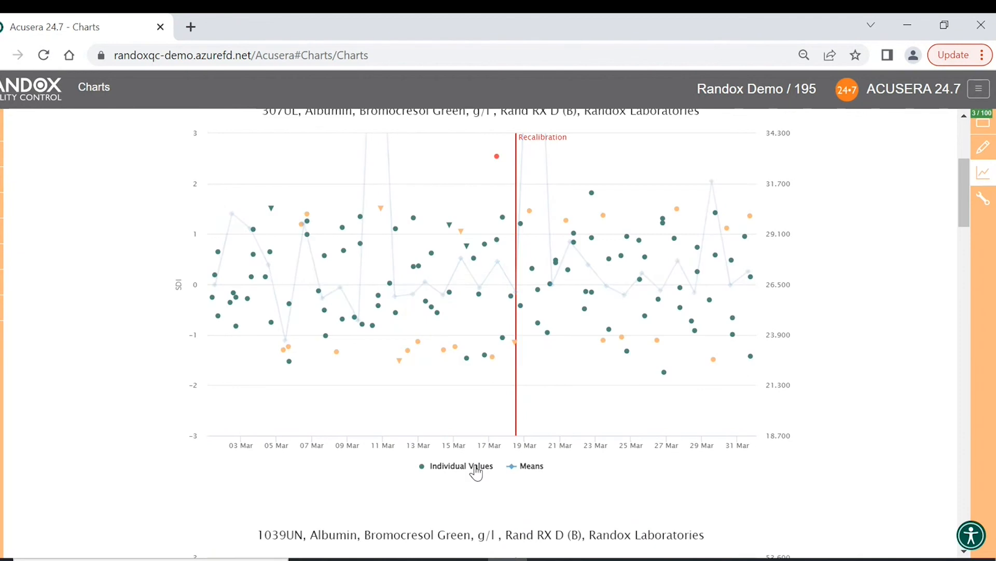
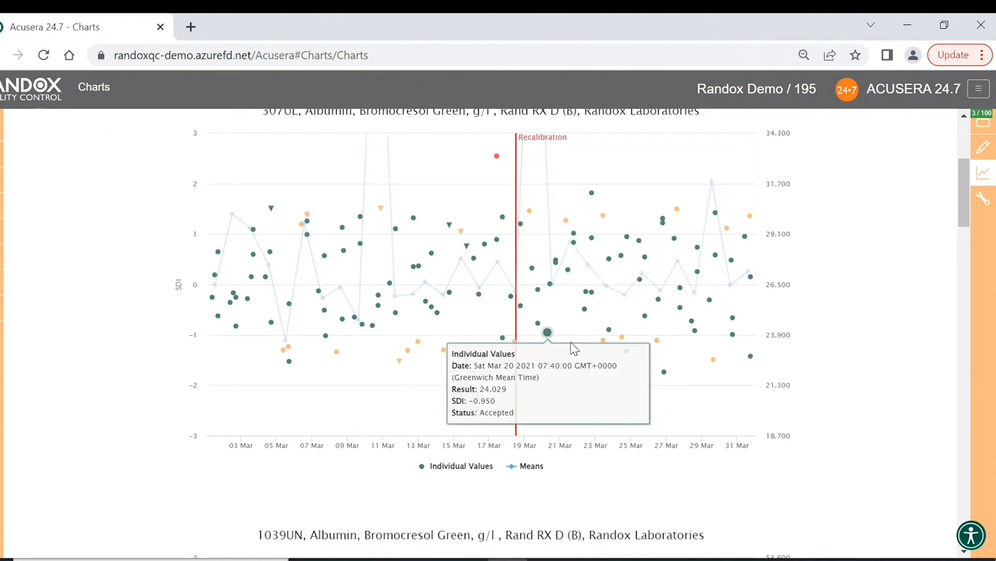
- Combine all six albumin series into a single Combined tests Levey-Jennings chart
{"action": "scroll", "coordinate": [571, 337], "scroll_direction": "up", "scroll_amount": 5}
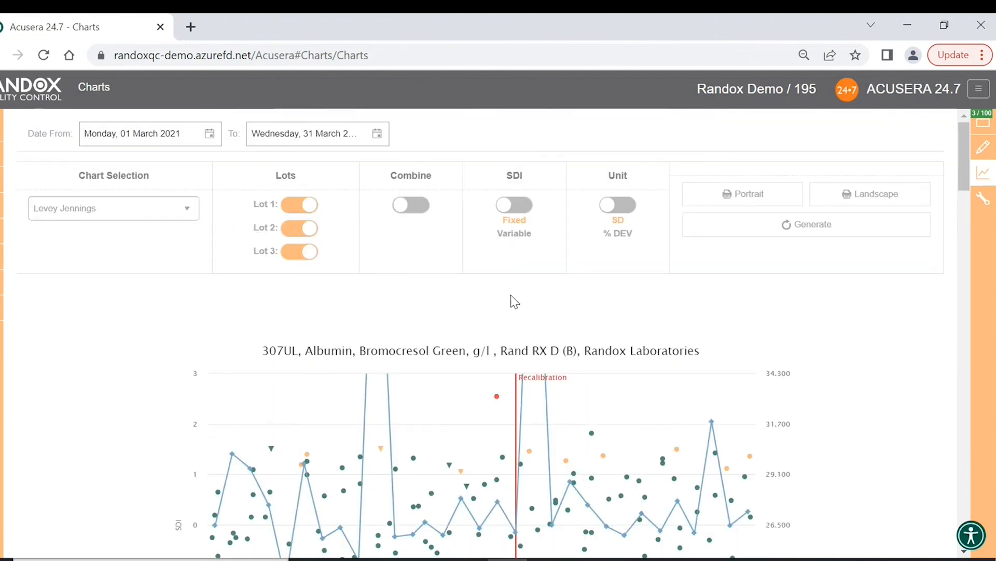
{"action": "left_click", "coordinate": [420, 206]}
{"action": "left_click", "coordinate": [845, 229]}
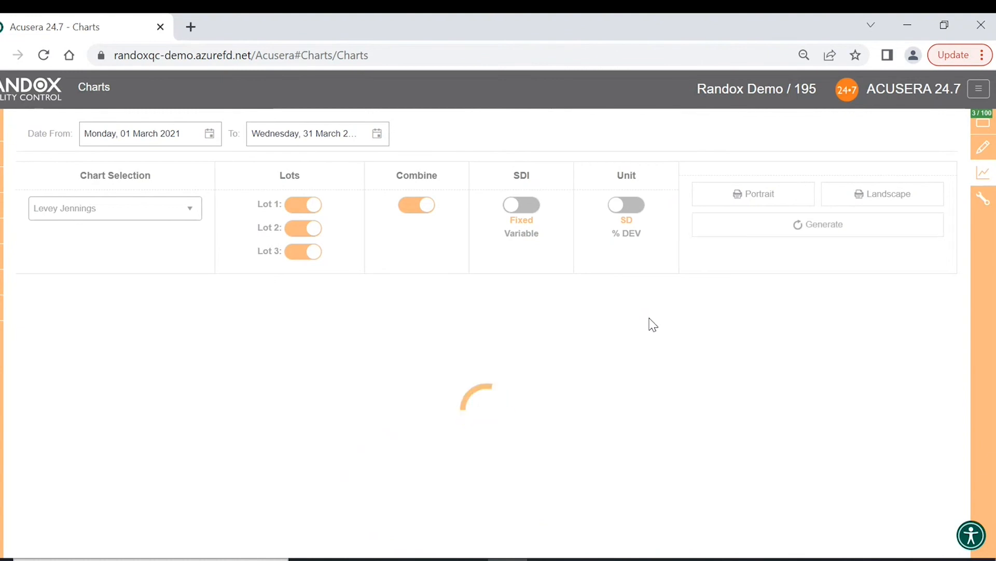
{"action": "scroll", "coordinate": [652, 325], "scroll_direction": "down", "scroll_amount": 4}
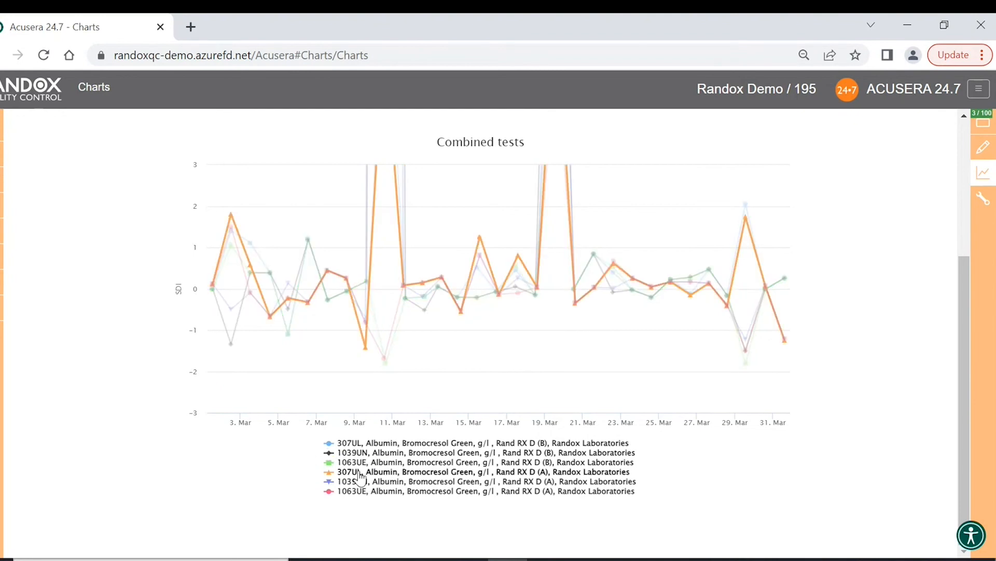
- Hide and re-show the 307UL, 1039UN and 1063UE (B) series via the legend
{"action": "left_click", "coordinate": [353, 443]}
{"action": "left_click", "coordinate": [358, 453]}
{"action": "left_click", "coordinate": [370, 462]}
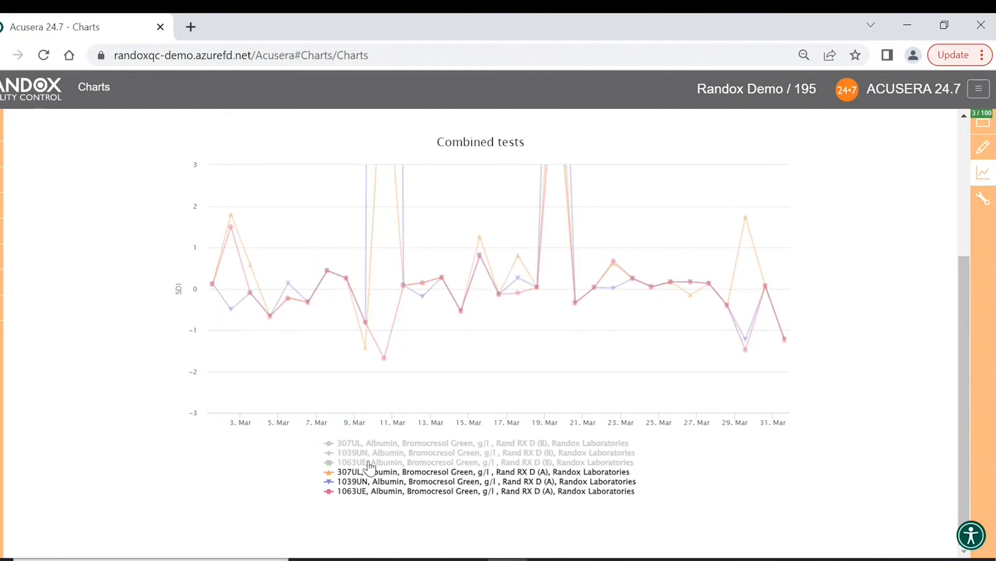
{"action": "left_click", "coordinate": [363, 462]}
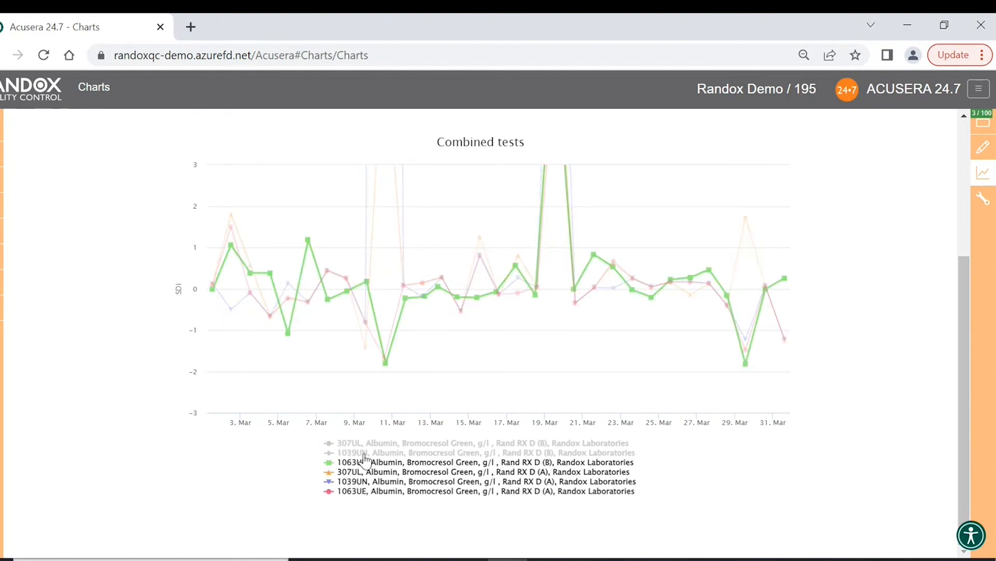
{"action": "left_click", "coordinate": [363, 453]}
{"action": "left_click", "coordinate": [363, 442]}
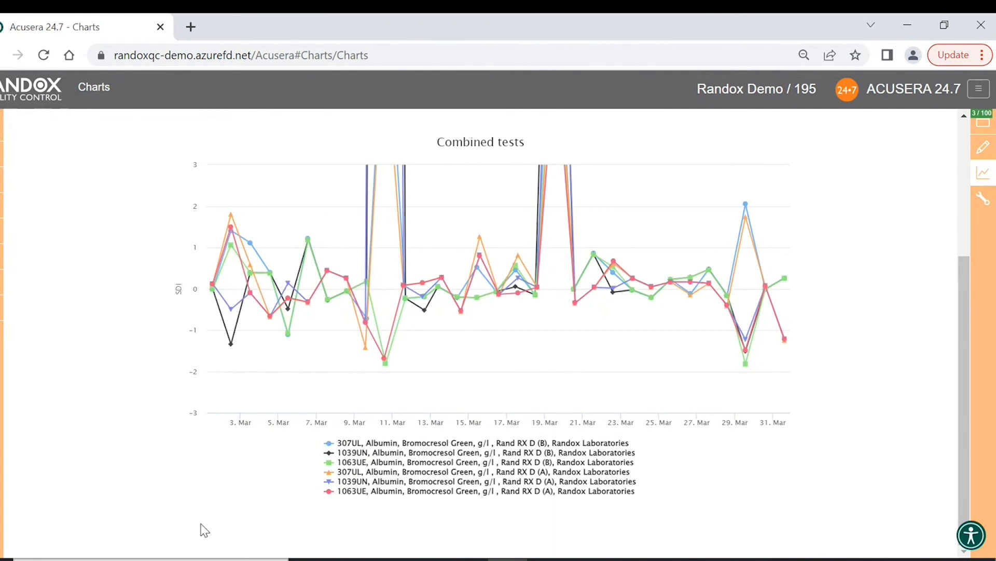
- Switch SDI to Variable and regenerate the combined chart, now scaled to ±94
{"action": "scroll", "coordinate": [194, 527], "scroll_direction": "up", "scroll_amount": 3}
{"action": "left_click", "coordinate": [515, 157]}
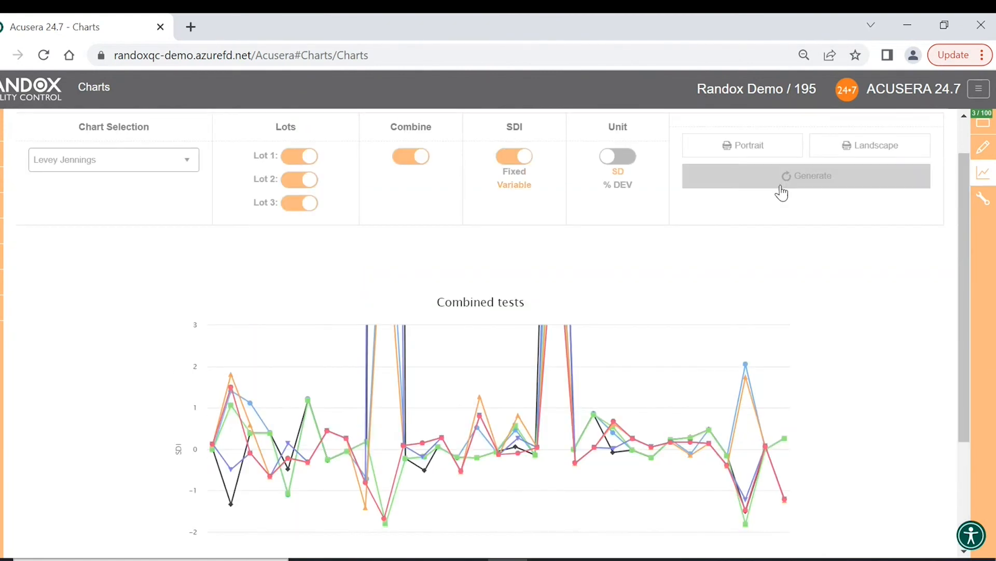
{"action": "left_click", "coordinate": [781, 182]}
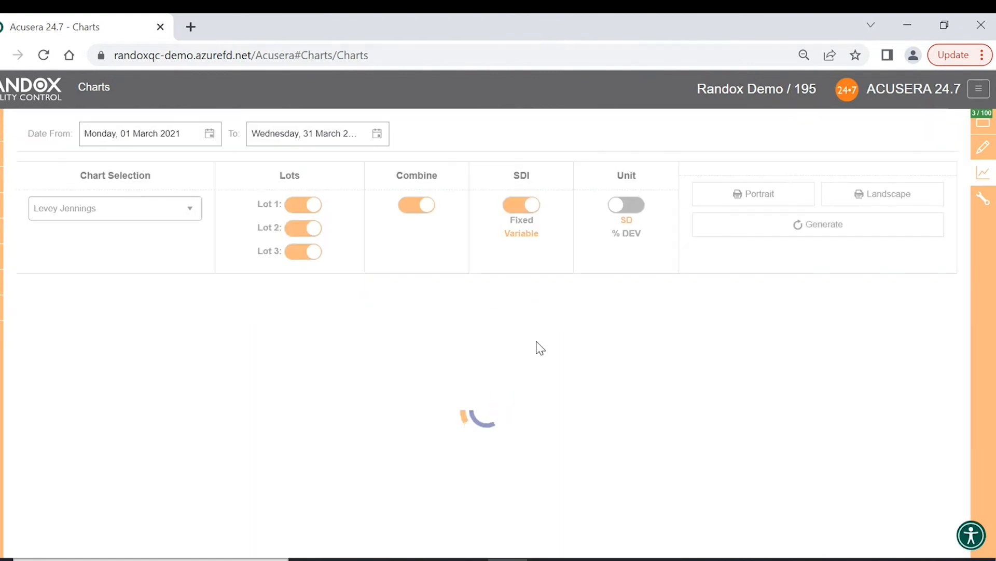
{"action": "scroll", "coordinate": [540, 348], "scroll_direction": "down", "scroll_amount": 3}
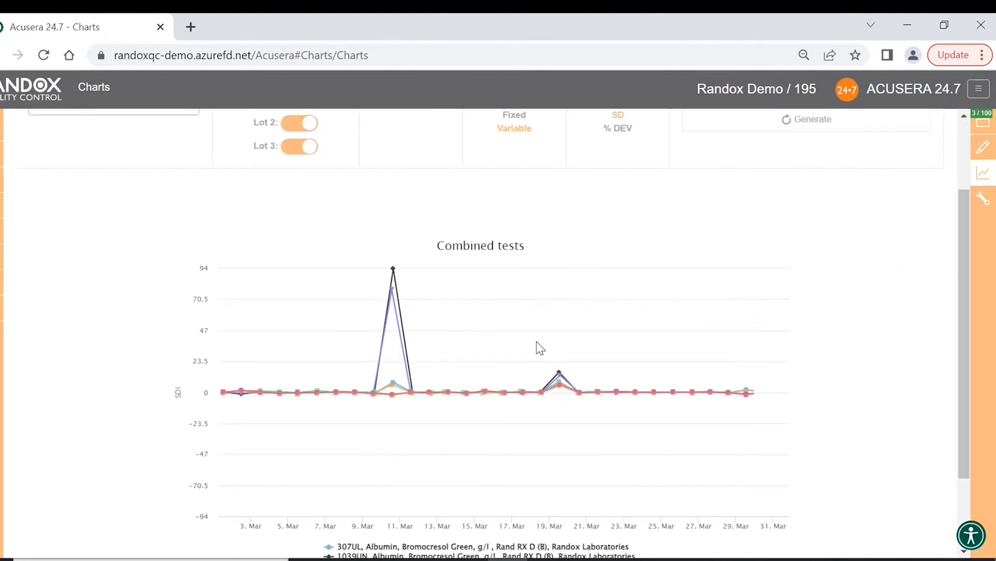
{"action": "scroll", "coordinate": [540, 472], "scroll_direction": "up", "scroll_amount": 3}
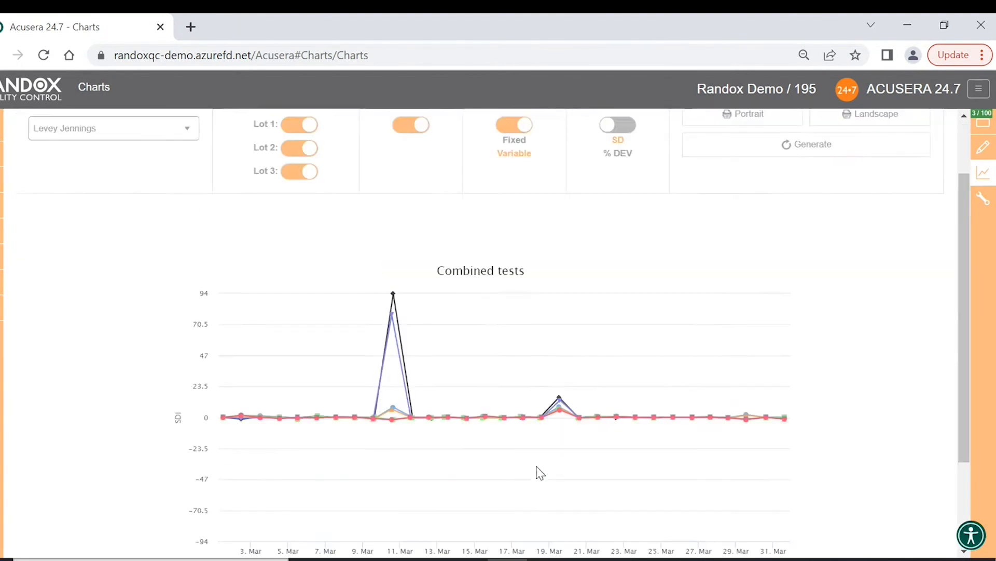
- Regenerate the per-control Levey-Jennings charts in % DEV units and check individual point values
{"action": "left_click", "coordinate": [621, 207]}
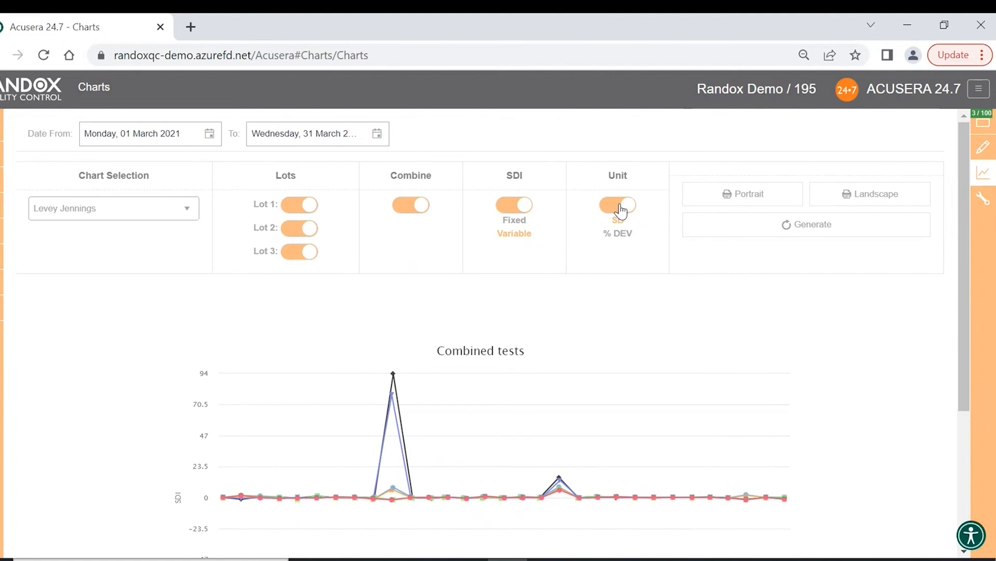
{"action": "left_click", "coordinate": [798, 226]}
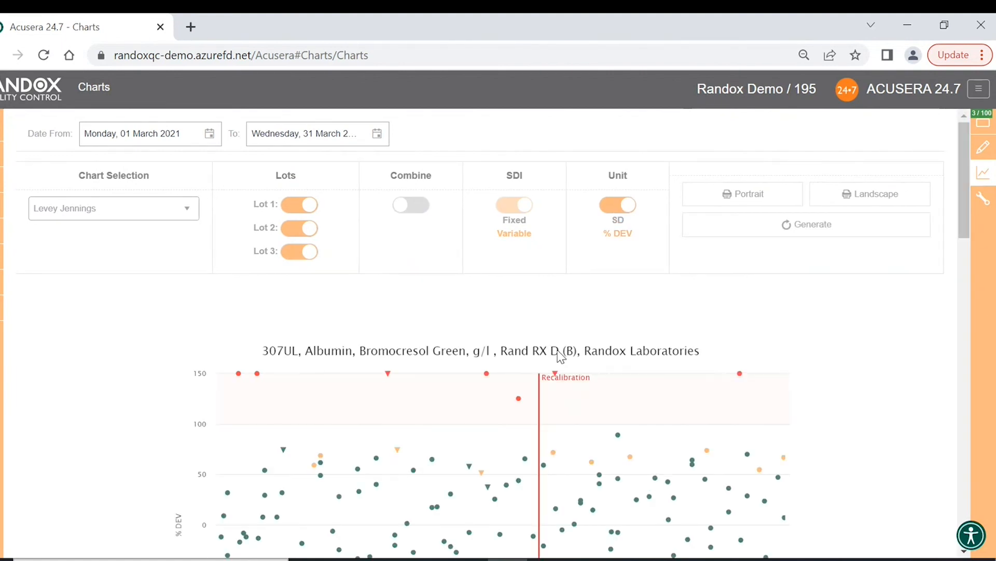
{"action": "scroll", "coordinate": [552, 363], "scroll_direction": "down", "scroll_amount": 2}
{"action": "mouse_move", "coordinate": [420, 372]}
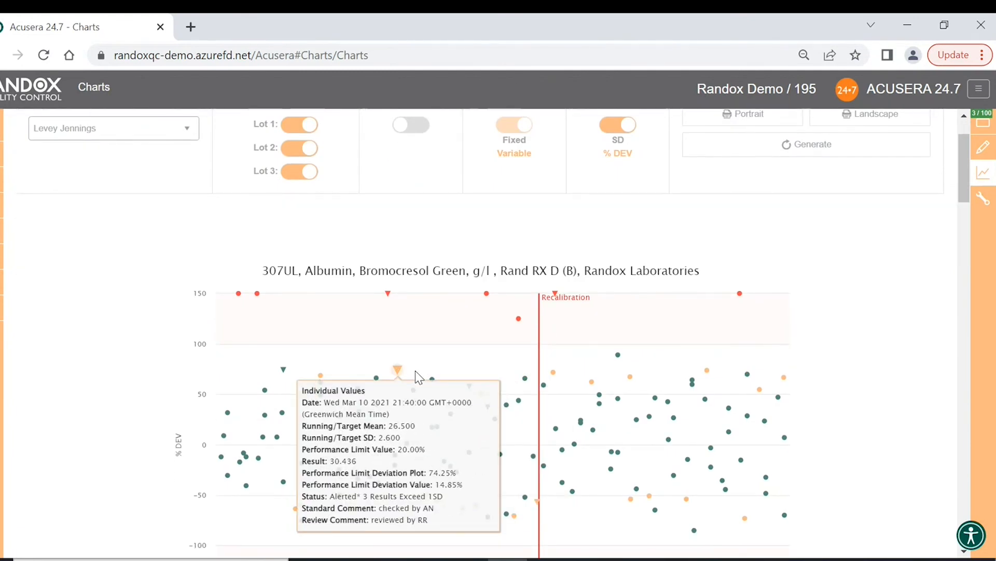
{"action": "scroll", "coordinate": [416, 371], "scroll_direction": "down", "scroll_amount": 2}
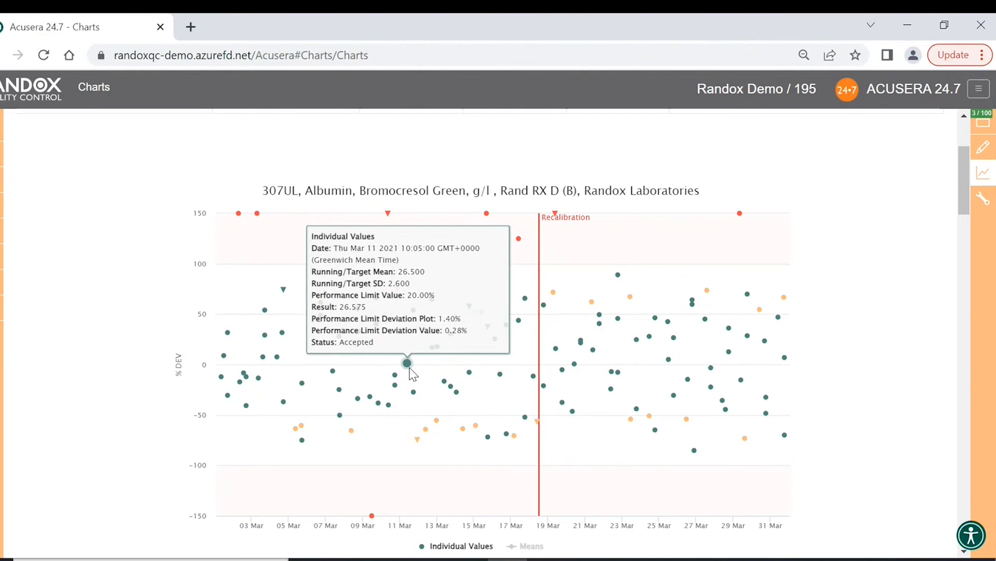
{"action": "scroll", "coordinate": [413, 373], "scroll_direction": "down", "scroll_amount": 3}
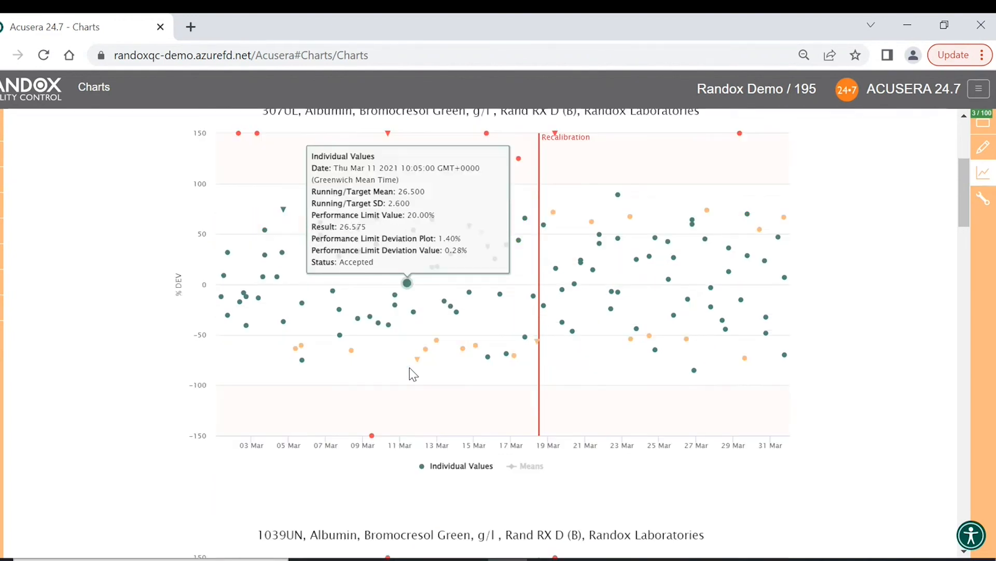
{"action": "scroll", "coordinate": [410, 368], "scroll_direction": "up", "scroll_amount": 6}
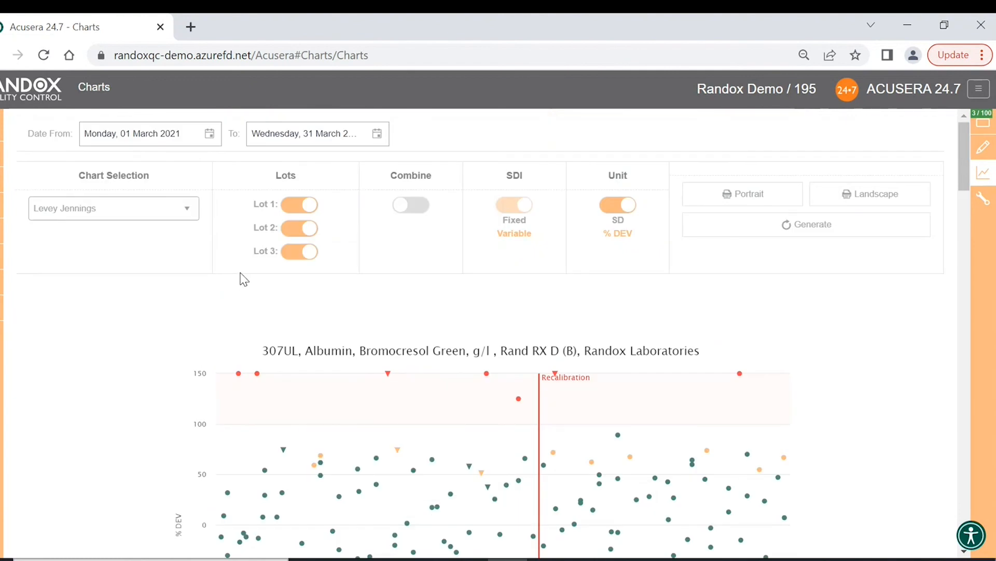
- Switch the chart type to Histograms and review SDI histograms for 307UL, 1039UN and 1063UE
{"action": "left_click", "coordinate": [190, 222]}
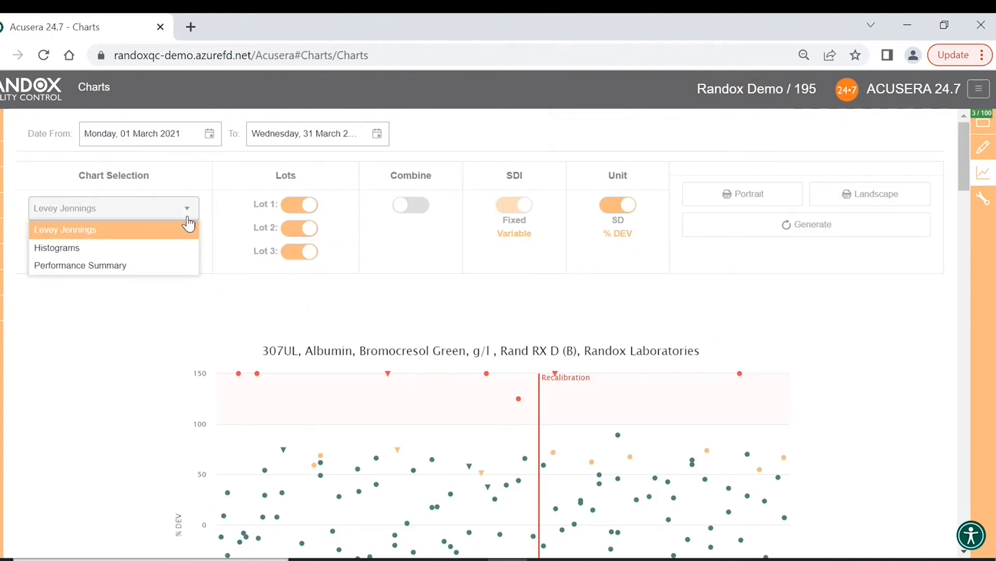
{"action": "left_click", "coordinate": [165, 248]}
{"action": "left_click", "coordinate": [836, 239]}
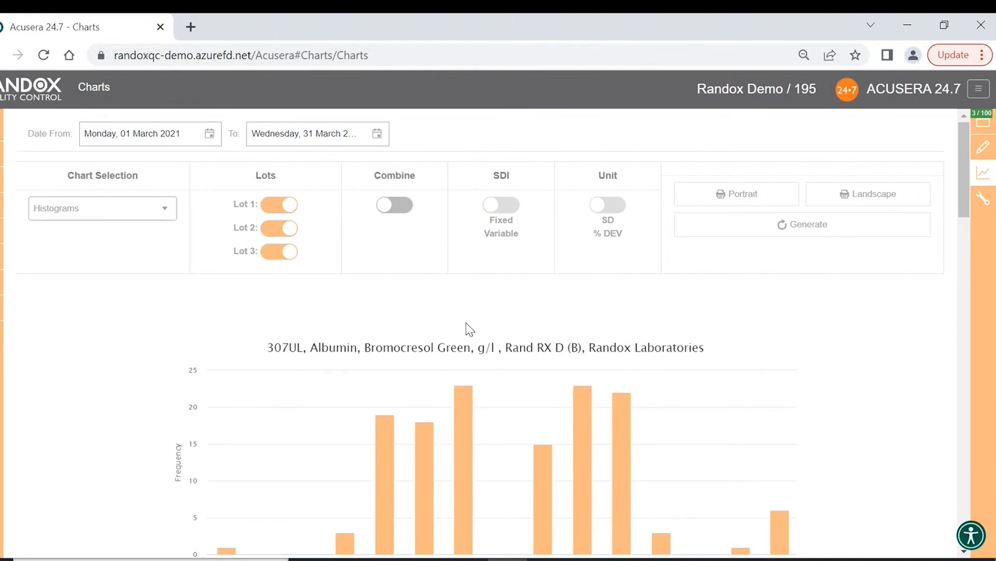
{"action": "scroll", "coordinate": [512, 305], "scroll_direction": "down", "scroll_amount": 2}
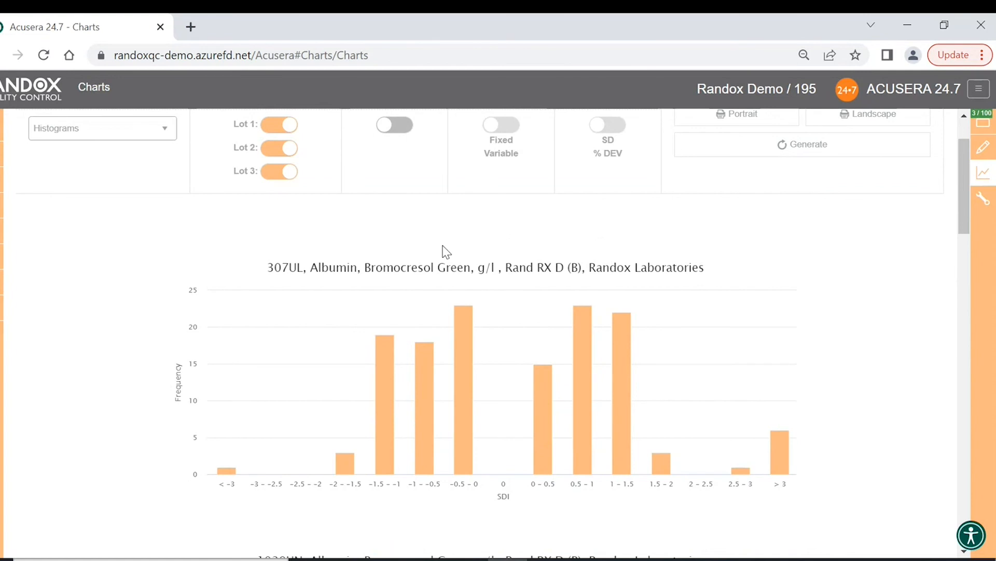
{"action": "mouse_move", "coordinate": [397, 439]}
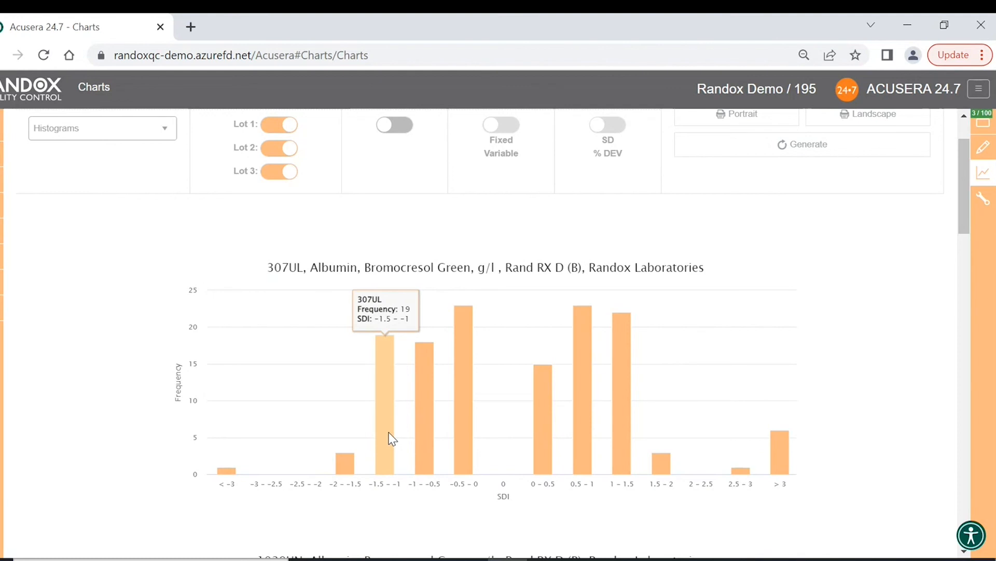
{"action": "scroll", "coordinate": [391, 439], "scroll_direction": "down", "scroll_amount": 9}
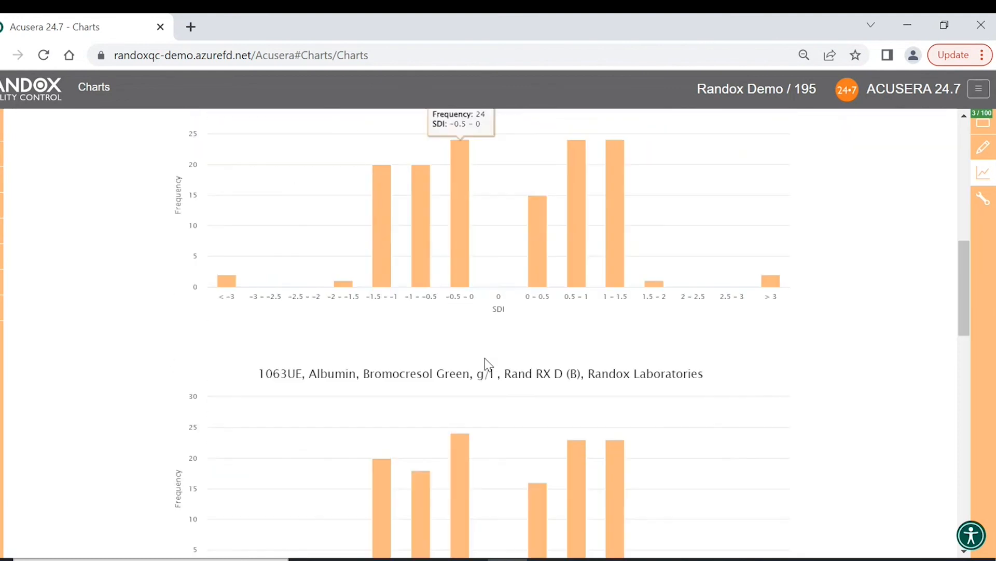
{"action": "scroll", "coordinate": [476, 311], "scroll_direction": "down", "scroll_amount": 20}
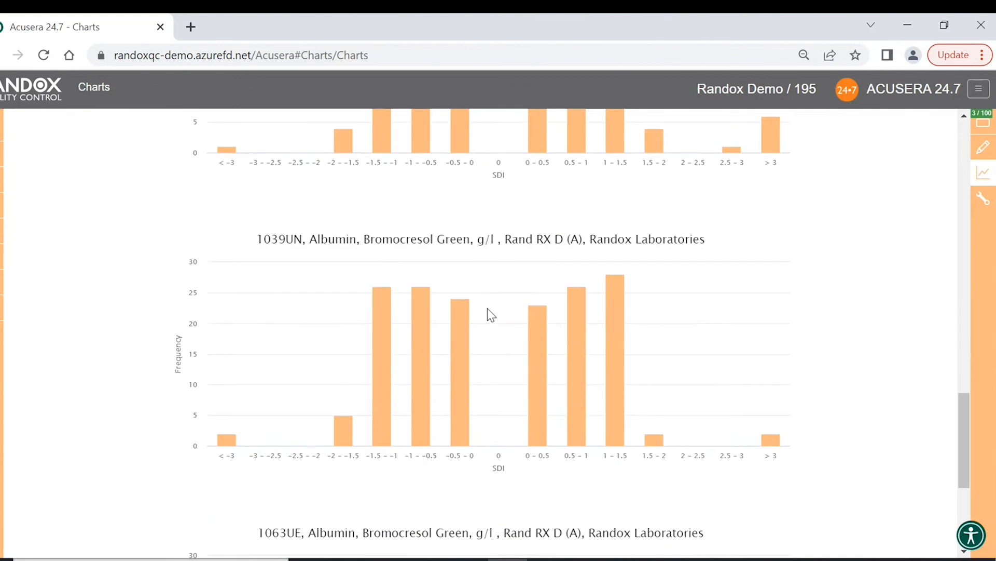
{"action": "scroll", "coordinate": [489, 312], "scroll_direction": "up", "scroll_amount": 20}
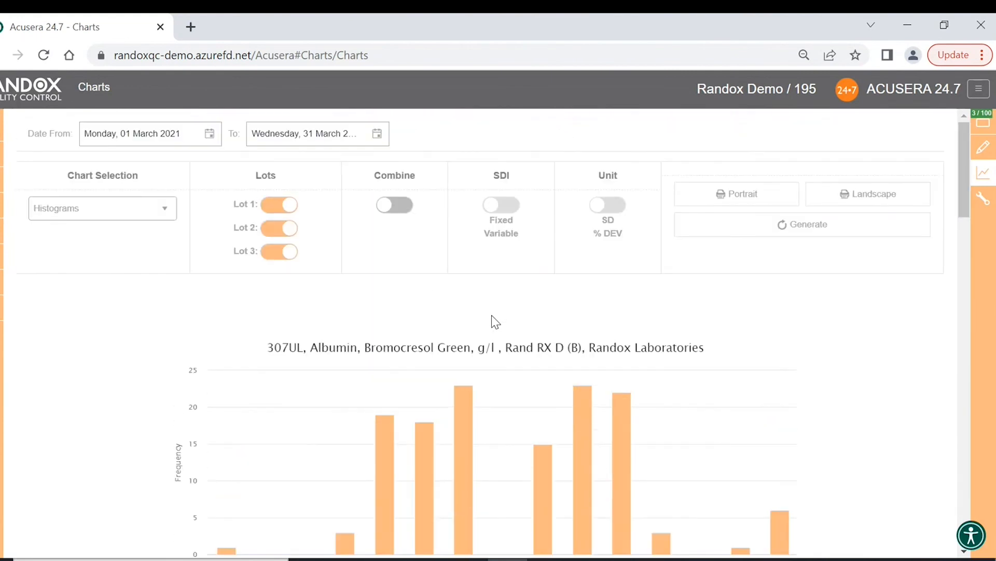
- Merge the histograms into one Combined tests SDI histogram
{"action": "left_click", "coordinate": [401, 208]}
{"action": "left_click", "coordinate": [770, 226]}
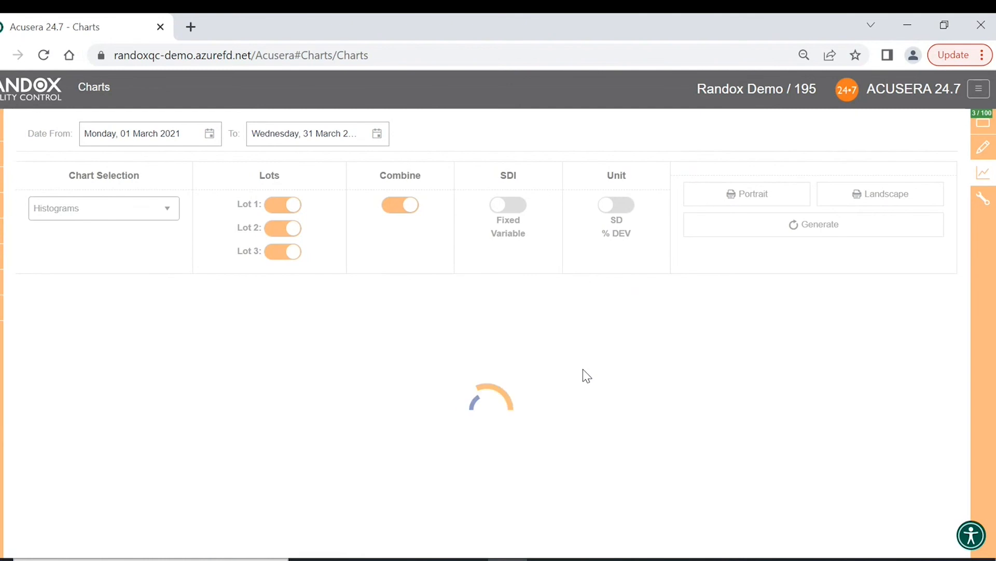
{"action": "scroll", "coordinate": [584, 374], "scroll_direction": "down", "scroll_amount": 3}
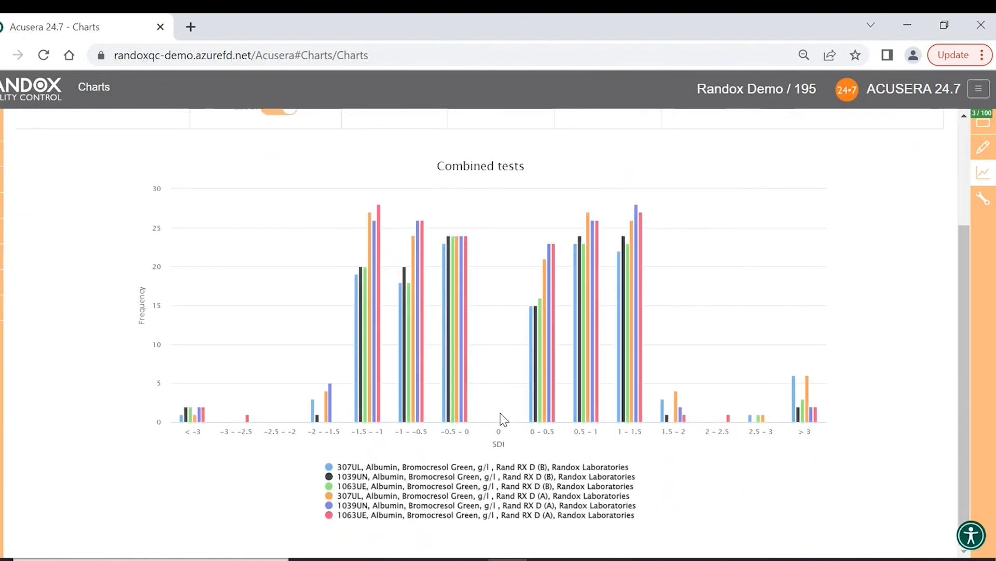
{"action": "mouse_move", "coordinate": [446, 402]}
- Hide the 307UL and 1063UE bars, leaving only 1039UN (A) and (B) plotted
{"action": "left_click", "coordinate": [453, 467]}
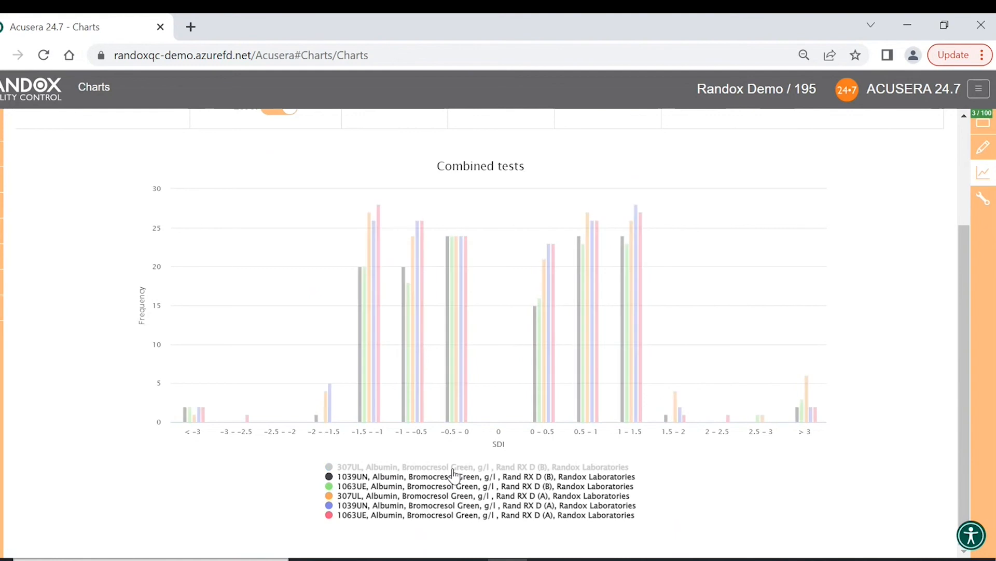
{"action": "left_click", "coordinate": [453, 476]}
{"action": "left_click", "coordinate": [453, 486]}
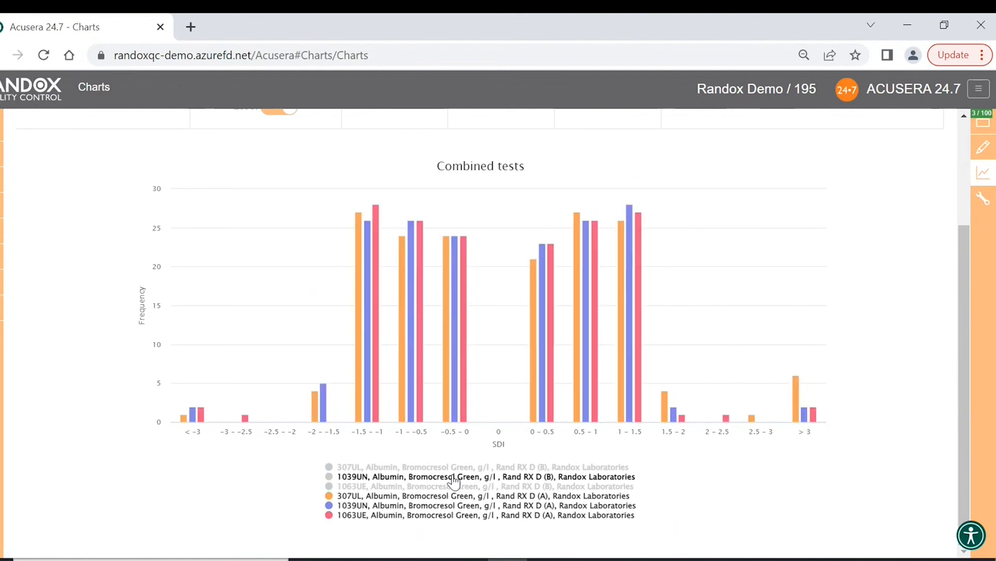
{"action": "left_click", "coordinate": [452, 476]}
{"action": "left_click", "coordinate": [454, 496]}
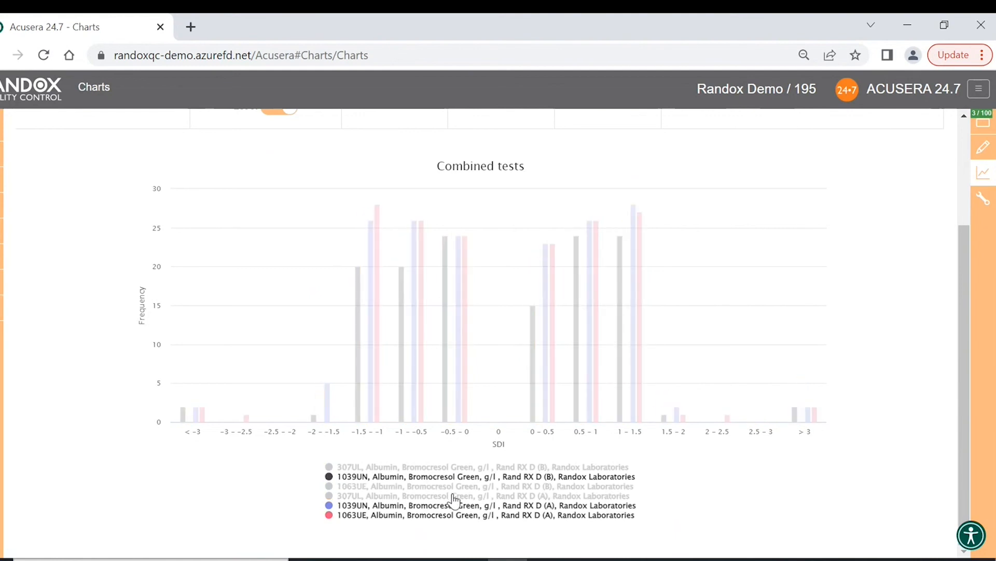
{"action": "left_click", "coordinate": [448, 514]}
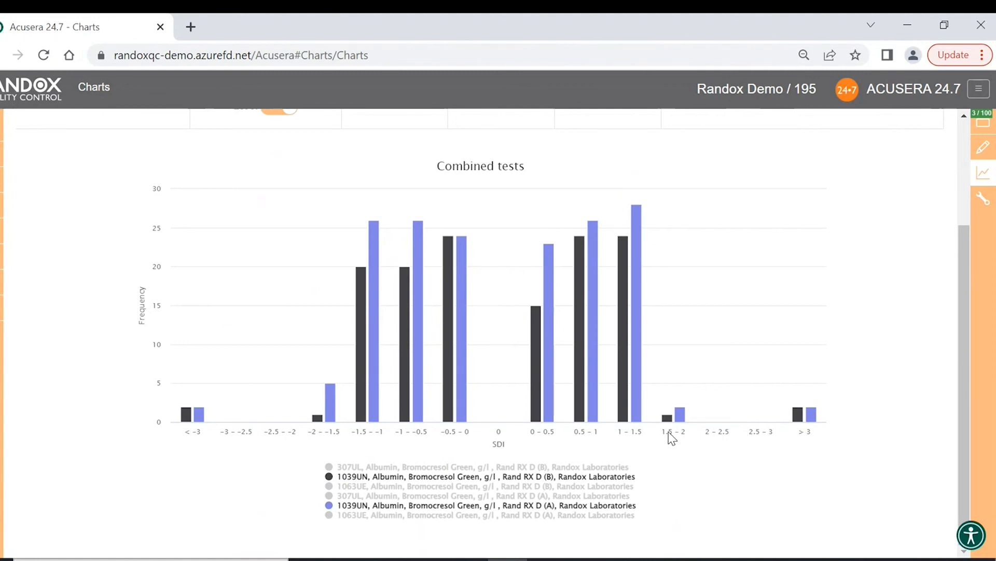
{"action": "scroll", "coordinate": [540, 432], "scroll_direction": "up", "scroll_amount": 2}
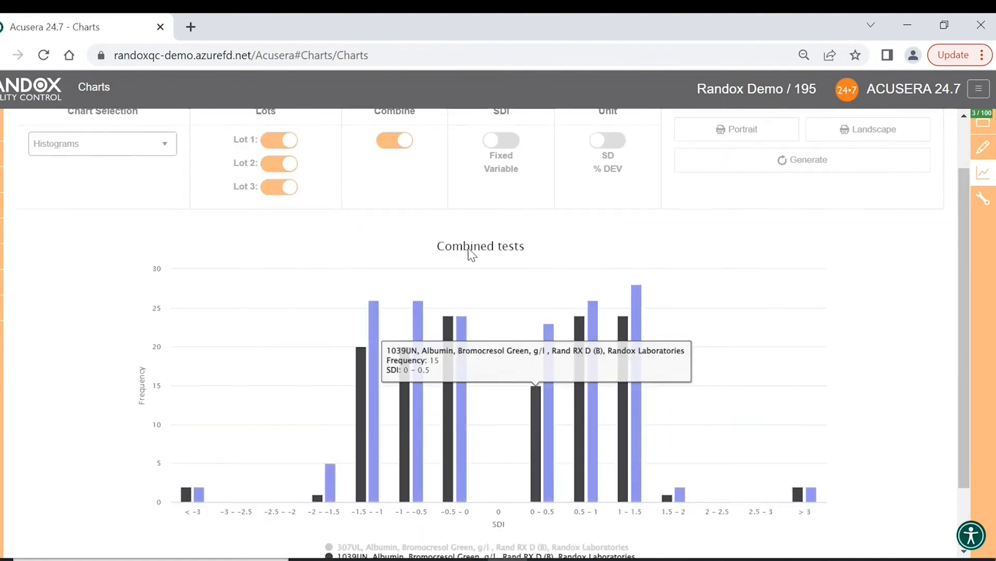
{"action": "scroll", "coordinate": [471, 255], "scroll_direction": "up", "scroll_amount": 2}
- Generate the Performance Summary chart of albumin CVI versus SDI and read point values
{"action": "left_click", "coordinate": [172, 217]}
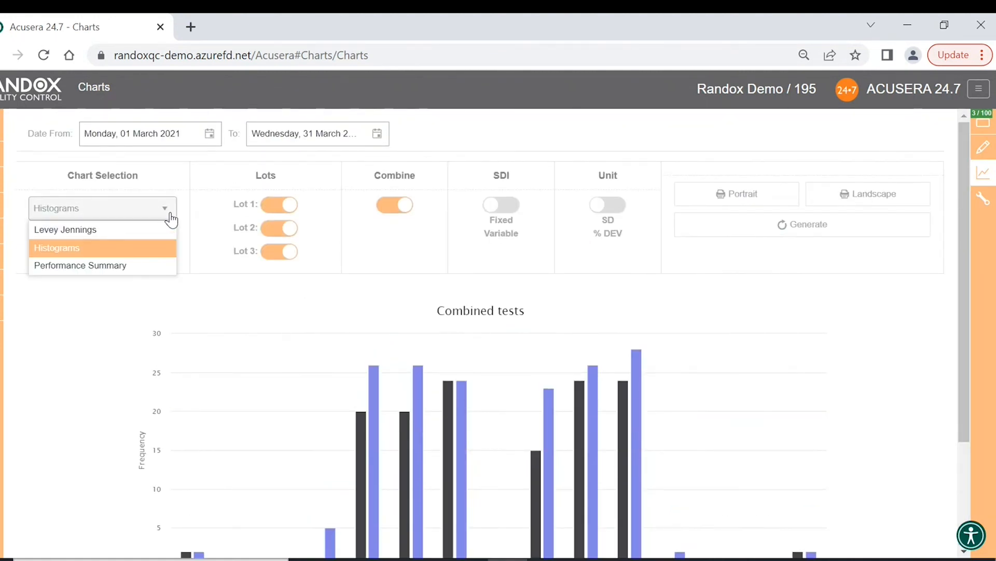
{"action": "left_click", "coordinate": [137, 267]}
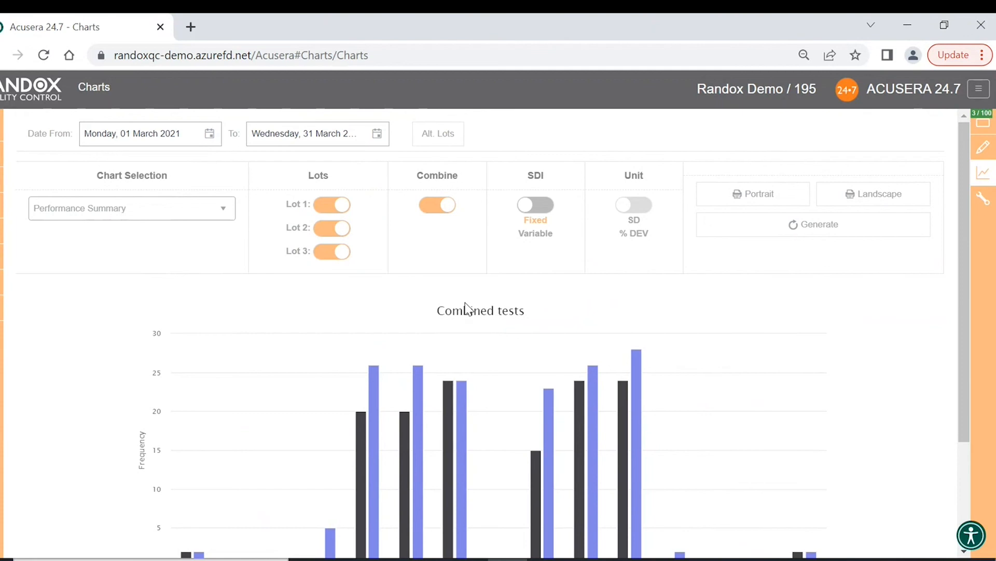
{"action": "left_click", "coordinate": [776, 228]}
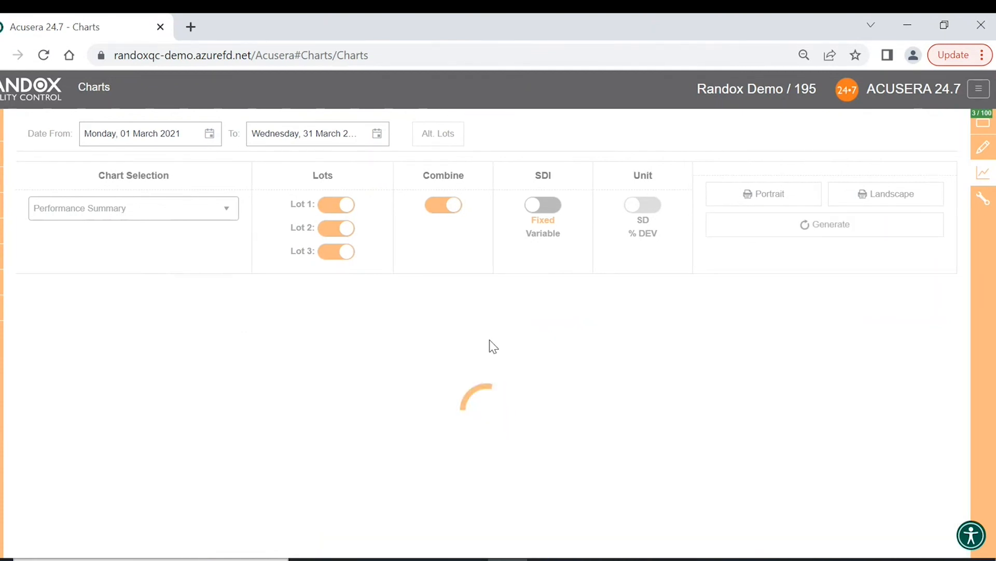
{"action": "scroll", "coordinate": [493, 346], "scroll_direction": "down", "scroll_amount": 2}
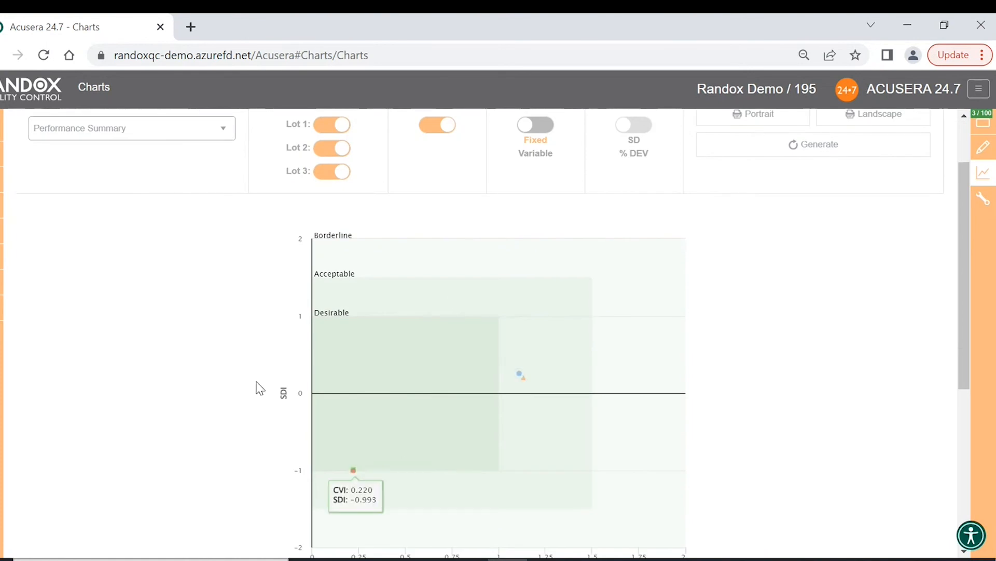
{"action": "scroll", "coordinate": [261, 384], "scroll_direction": "down", "scroll_amount": 2}
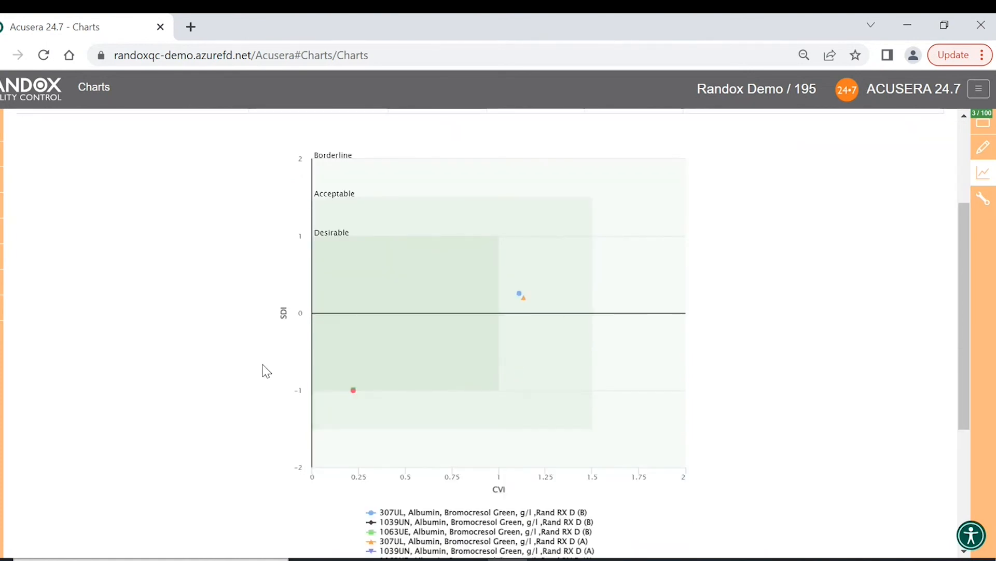
{"action": "scroll", "coordinate": [264, 365], "scroll_direction": "down", "scroll_amount": 2}
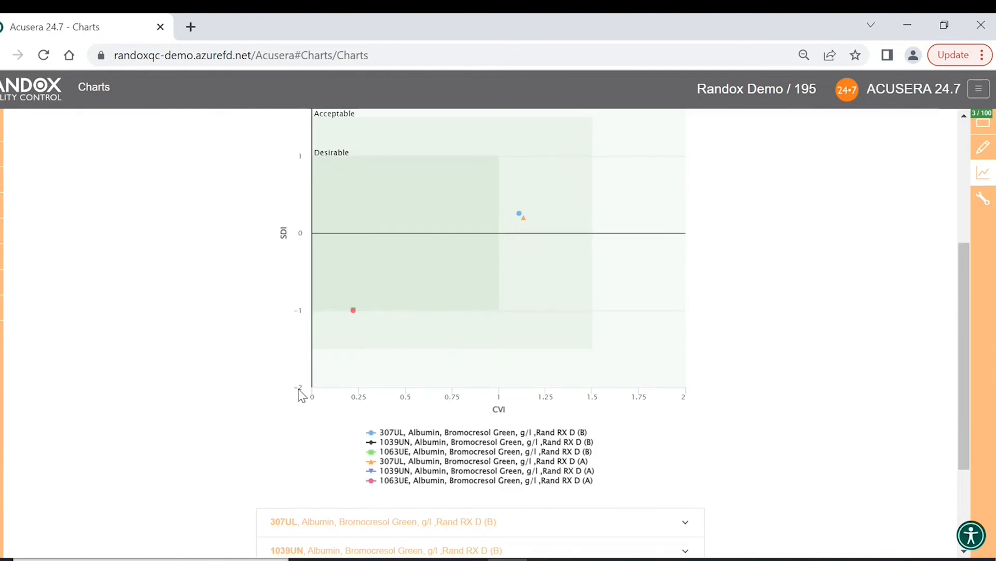
{"action": "mouse_move", "coordinate": [527, 219]}
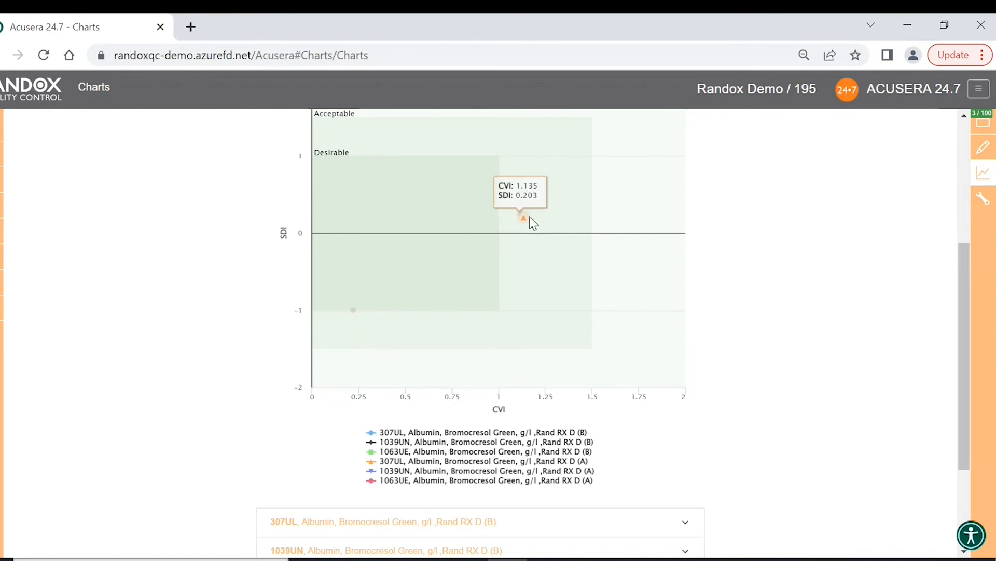
{"action": "scroll", "coordinate": [521, 213], "scroll_direction": "up", "scroll_amount": 1}
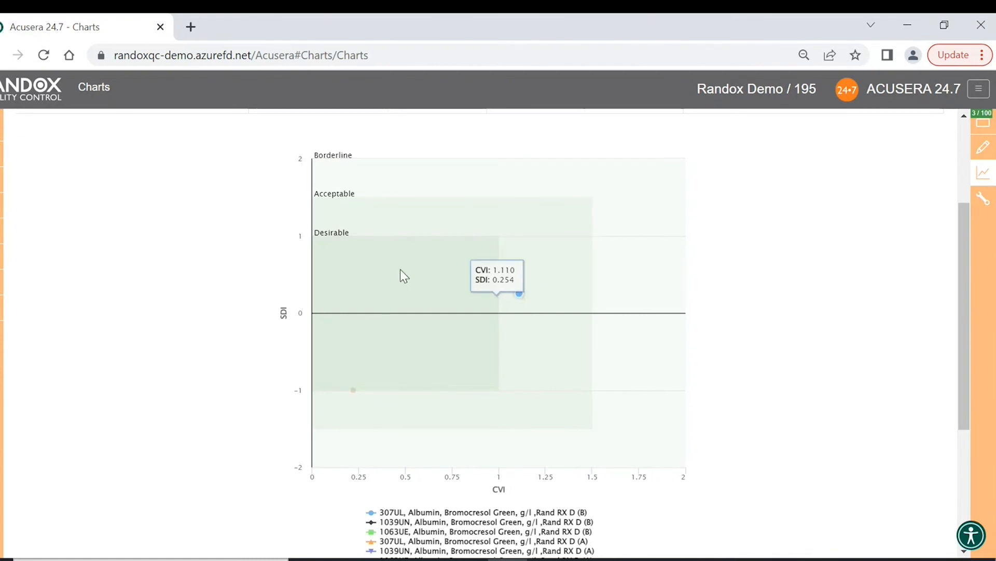
{"action": "mouse_move", "coordinate": [398, 351]}
{"action": "mouse_move", "coordinate": [516, 306]}
{"action": "scroll", "coordinate": [465, 223], "scroll_direction": "up", "scroll_amount": 2}
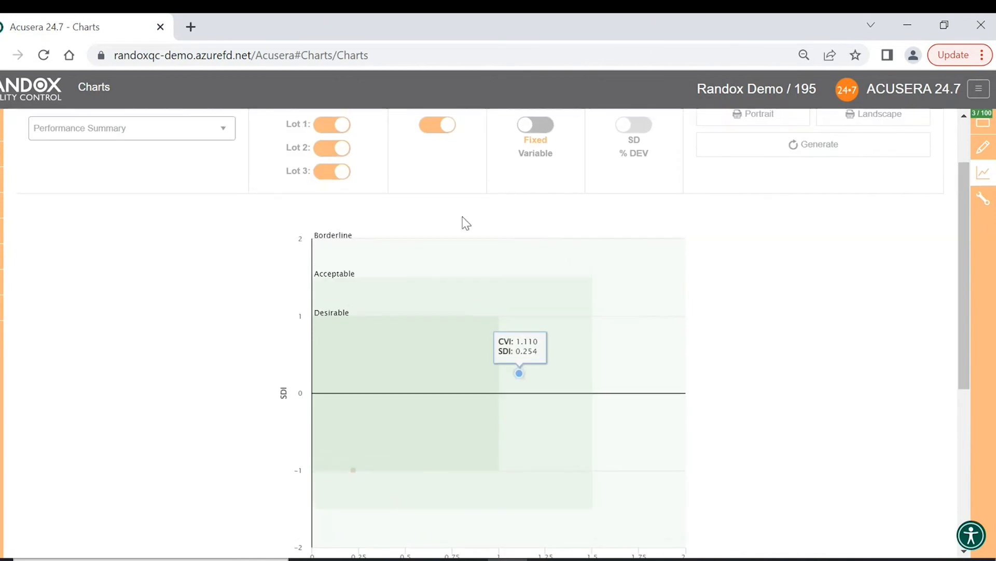
- Switch SDI from Fixed to Variable and regenerate the Performance Summary chart
{"action": "left_click", "coordinate": [535, 126]}
{"action": "left_click", "coordinate": [748, 143]}
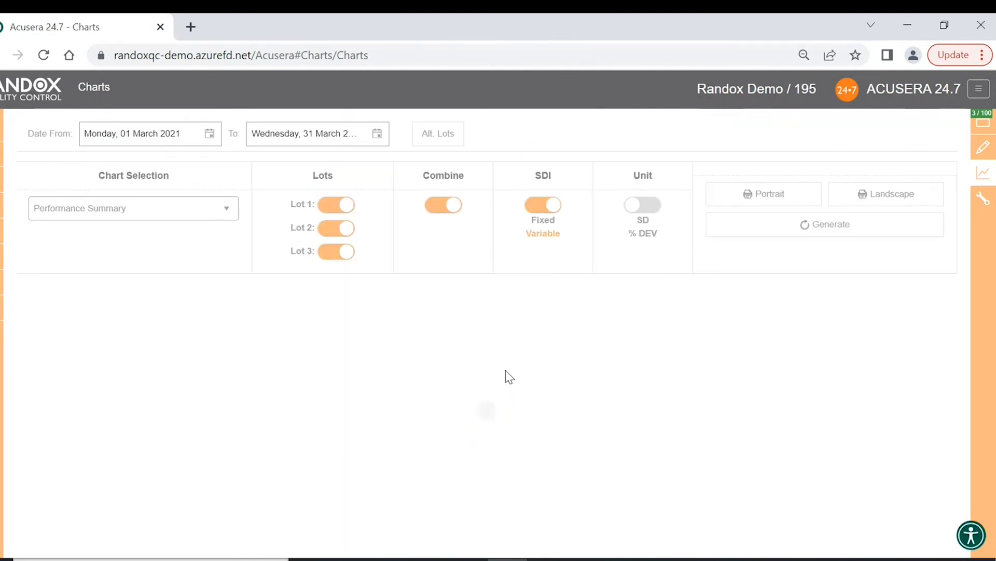
{"action": "scroll", "coordinate": [453, 341], "scroll_direction": "down", "scroll_amount": 2}
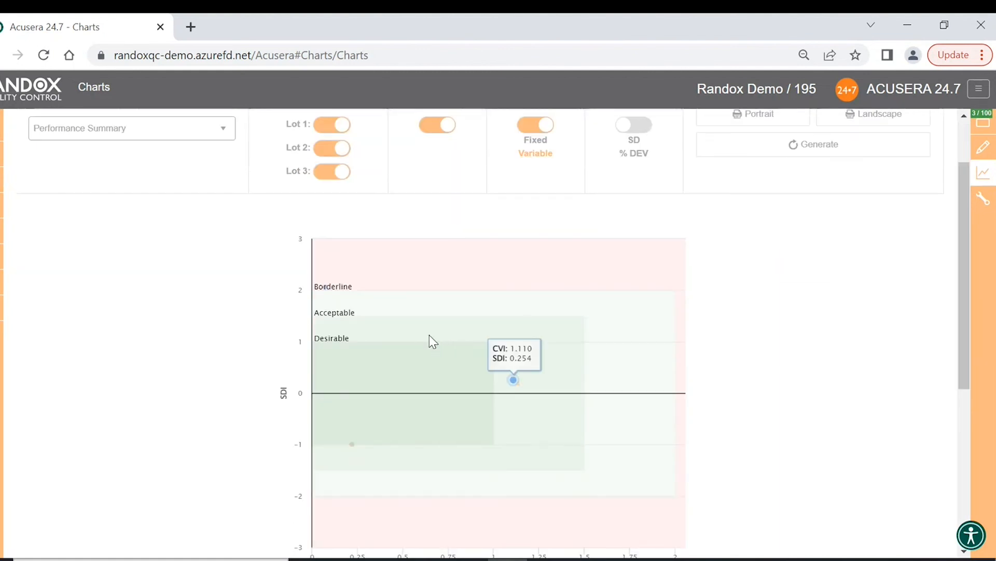
{"action": "scroll", "coordinate": [429, 335], "scroll_direction": "down", "scroll_amount": 2}
{"action": "mouse_move", "coordinate": [325, 207]}
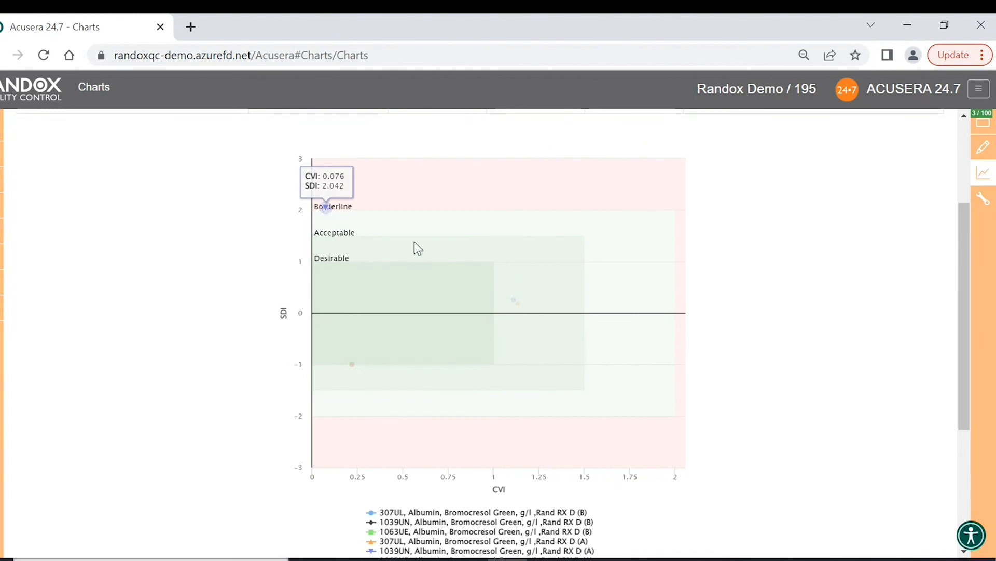
{"action": "scroll", "coordinate": [414, 241], "scroll_direction": "down", "scroll_amount": 3}
- Hide and re-show the 307UL (B) and 1039UN (B) points via the legend
{"action": "left_click", "coordinate": [444, 353]}
{"action": "left_click", "coordinate": [445, 362]}
{"action": "left_click", "coordinate": [447, 362]}
{"action": "left_click", "coordinate": [446, 353]}
{"action": "scroll", "coordinate": [332, 379], "scroll_direction": "down", "scroll_amount": 1}
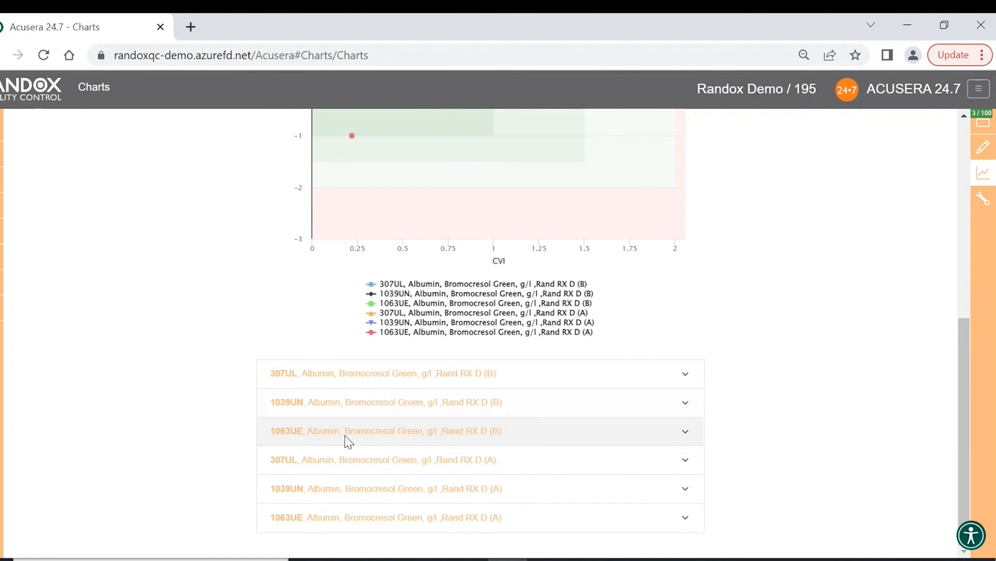
{"action": "left_click", "coordinate": [690, 376]}
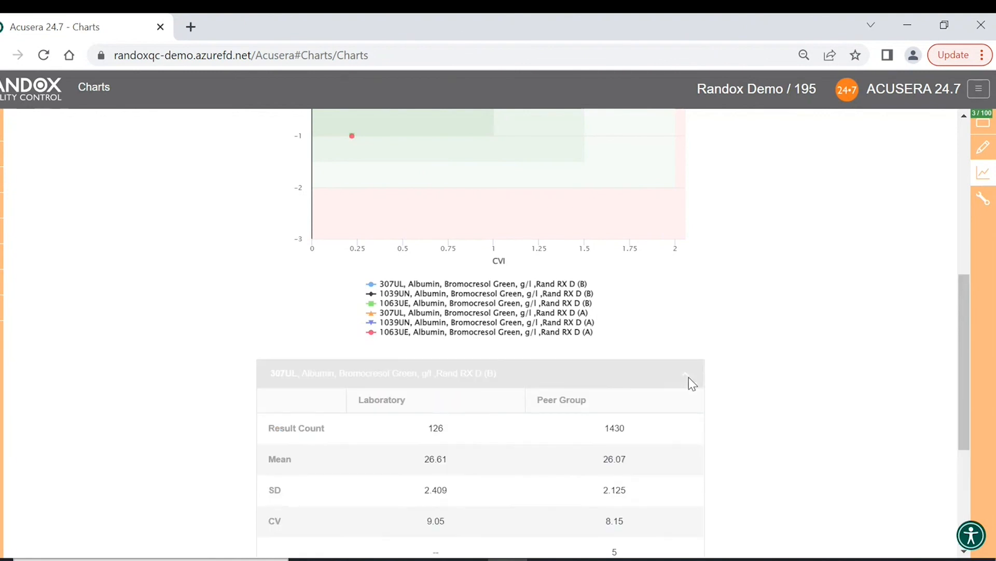
{"action": "scroll", "coordinate": [772, 349], "scroll_direction": "down", "scroll_amount": 4}
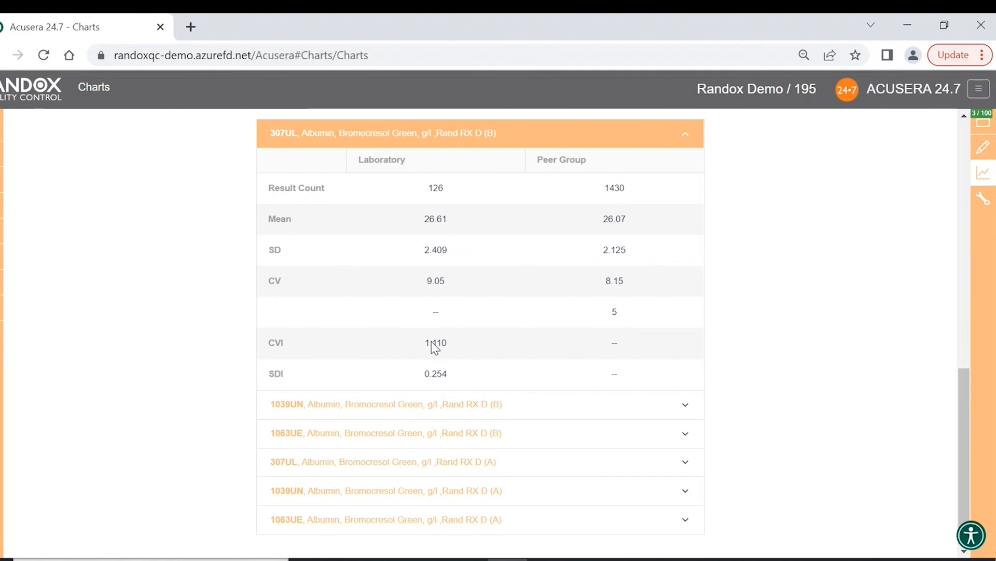
{"action": "left_click", "coordinate": [687, 404]}
{"action": "left_click", "coordinate": [687, 136]}
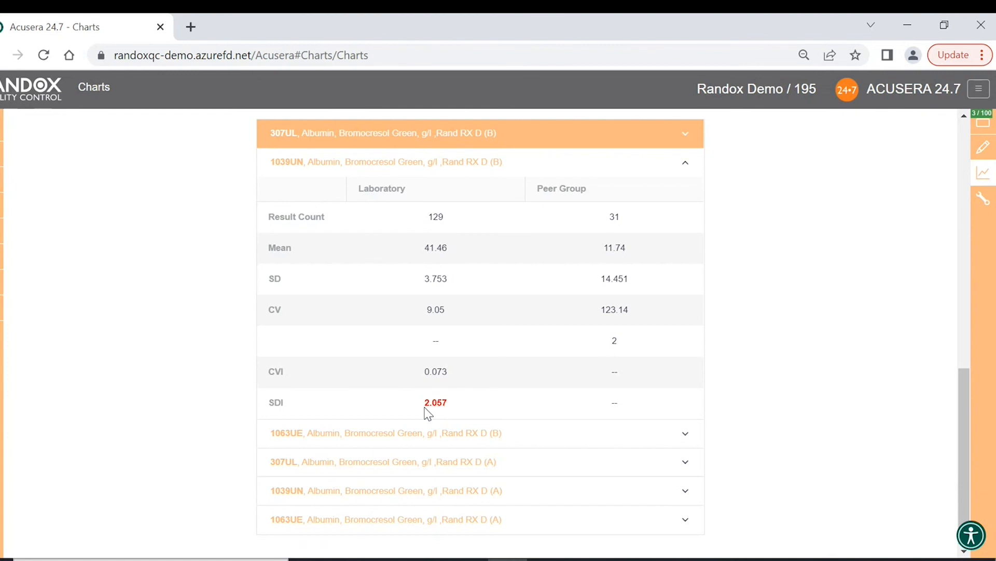
{"action": "left_click", "coordinate": [687, 172]}
{"action": "scroll", "coordinate": [716, 244], "scroll_direction": "up", "scroll_amount": 10}
{"action": "left_click", "coordinate": [437, 204]}
- Regenerate the Performance Summary per test and review the 307UL chart and statistics table
{"action": "left_click", "coordinate": [833, 228]}
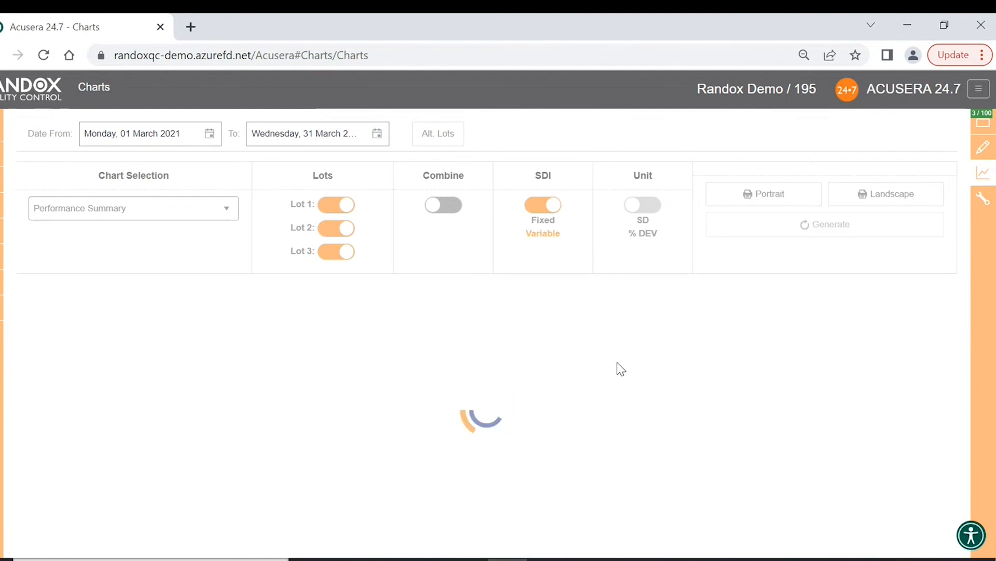
{"action": "scroll", "coordinate": [596, 361], "scroll_direction": "down", "scroll_amount": 3}
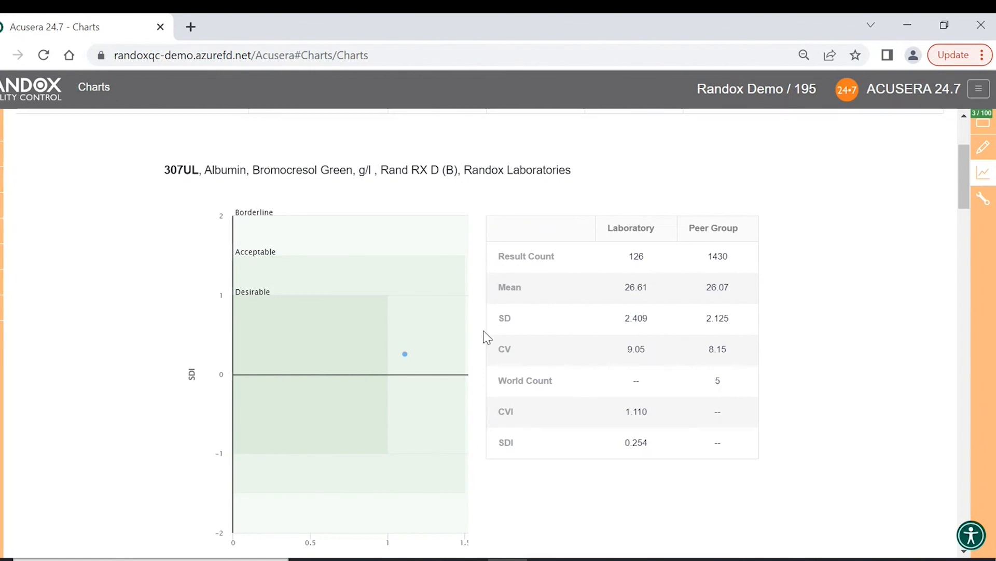
{"action": "scroll", "coordinate": [435, 345], "scroll_direction": "up", "scroll_amount": 3}
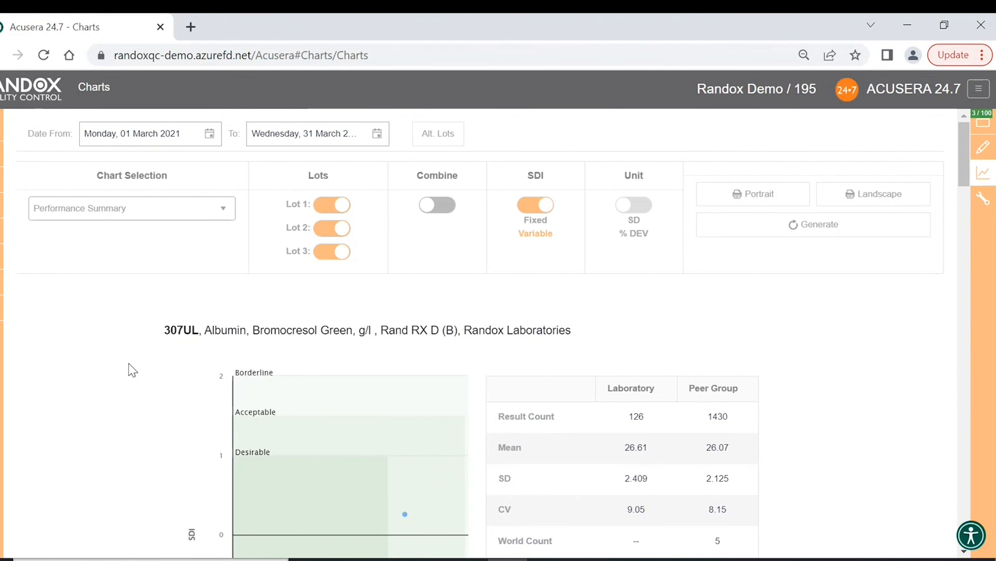
- Return to Home, then open the Auditing page from the QC Review menu
{"action": "left_click", "coordinate": [2, 159]}
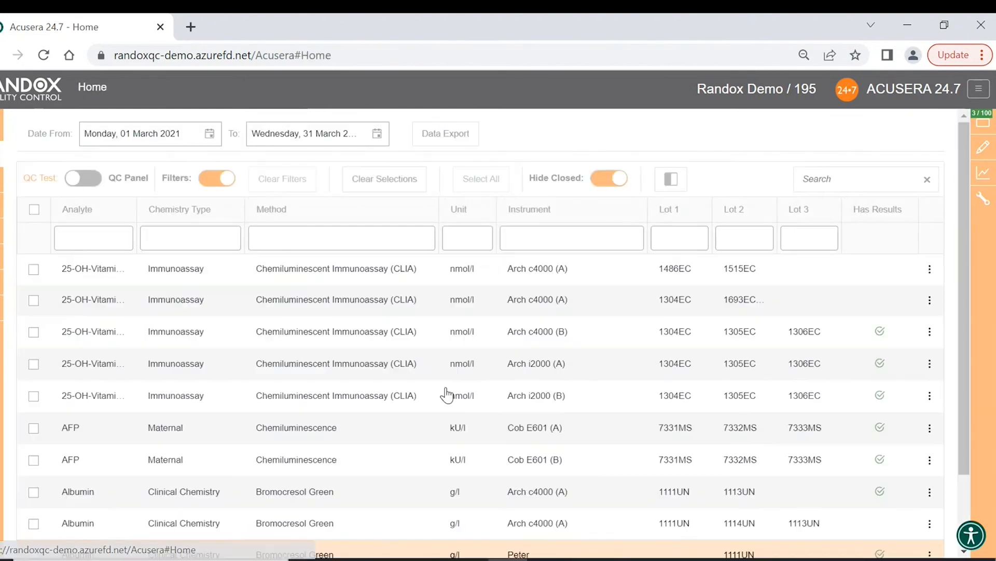
{"action": "scroll", "coordinate": [94, 349], "scroll_direction": "down", "scroll_amount": 2}
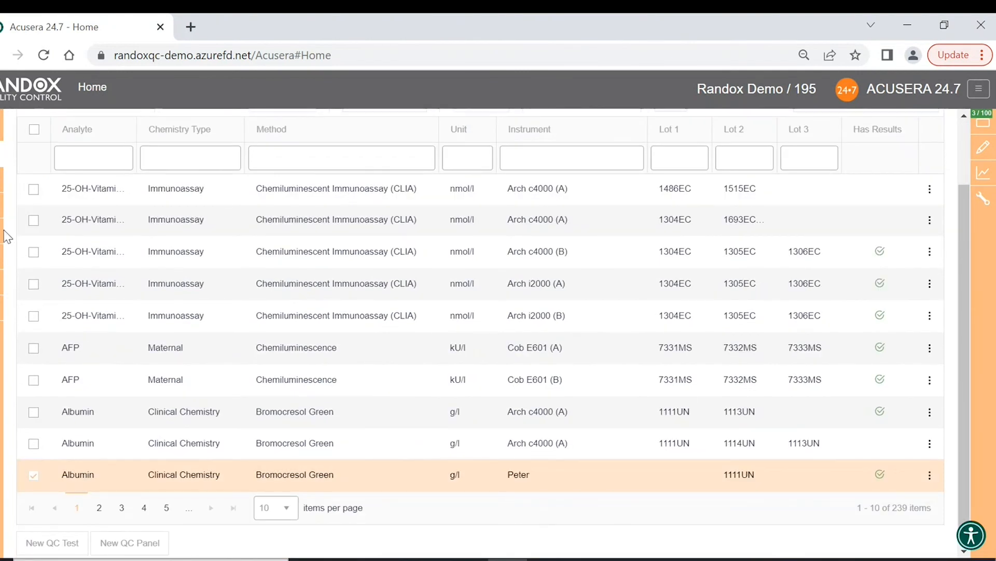
{"action": "mouse_move", "coordinate": [2, 237]}
{"action": "mouse_move", "coordinate": [10, 285]}
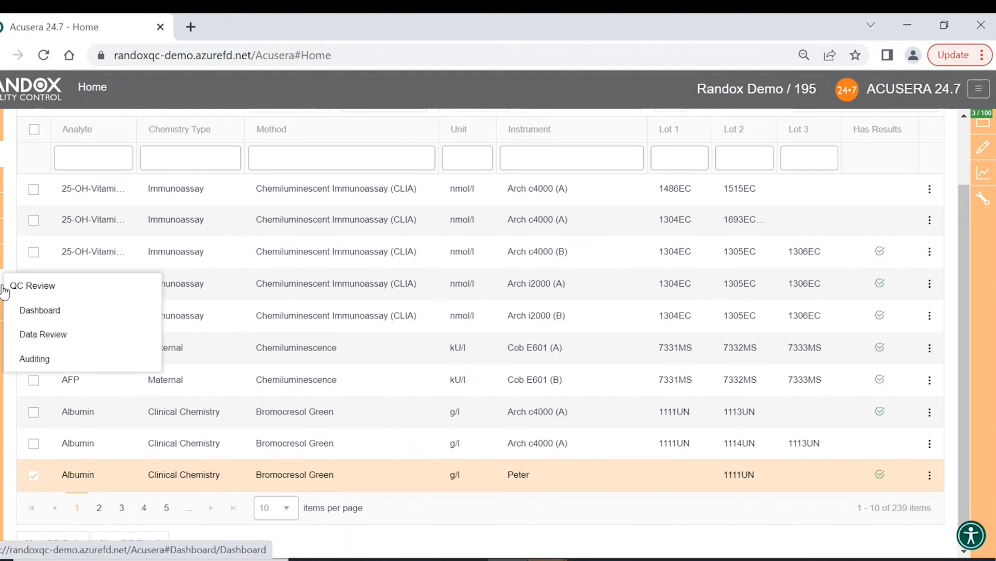
{"action": "left_click", "coordinate": [62, 369]}
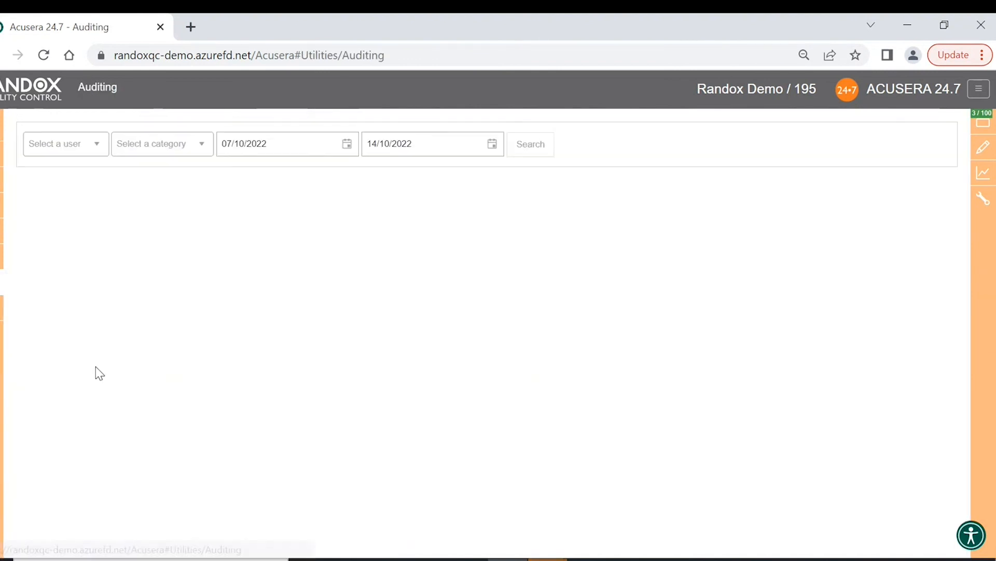
- Browse the user, category and start-date filters without changing them, keeping 07/10/2022
{"action": "left_click", "coordinate": [98, 155]}
{"action": "left_click", "coordinate": [99, 155]}
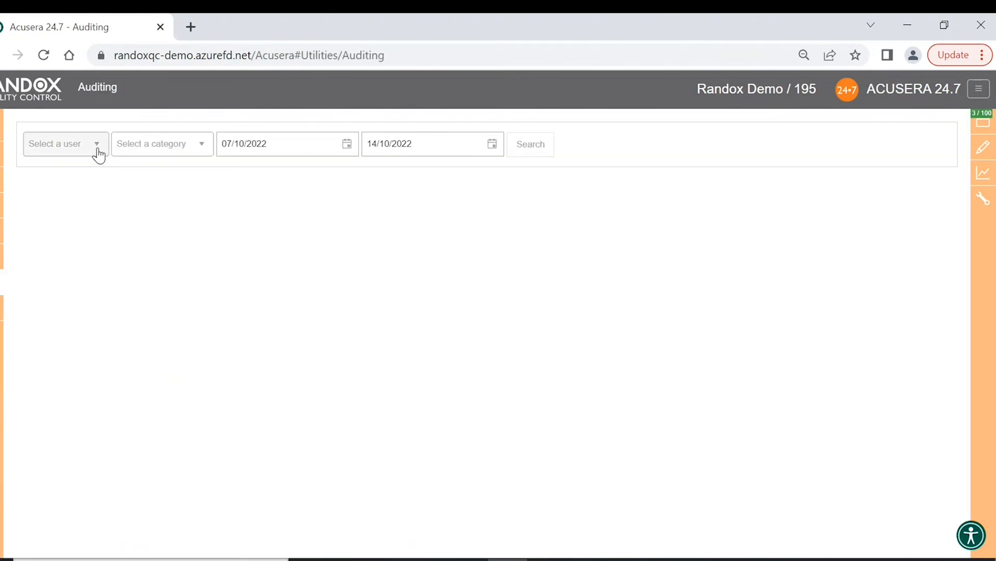
{"action": "left_click", "coordinate": [202, 150]}
{"action": "scroll", "coordinate": [181, 298], "scroll_direction": "down", "scroll_amount": 5}
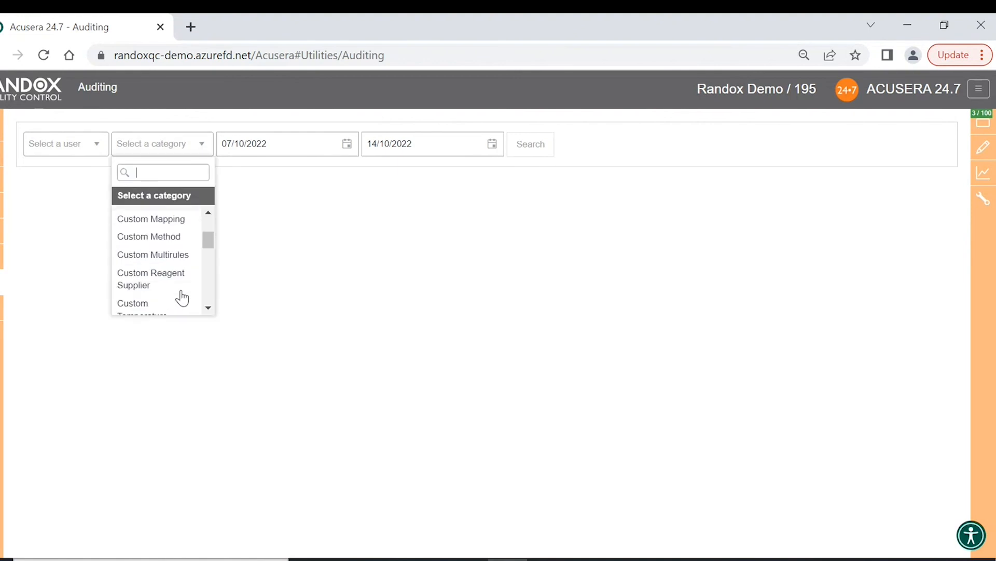
{"action": "scroll", "coordinate": [172, 270], "scroll_direction": "down", "scroll_amount": 3}
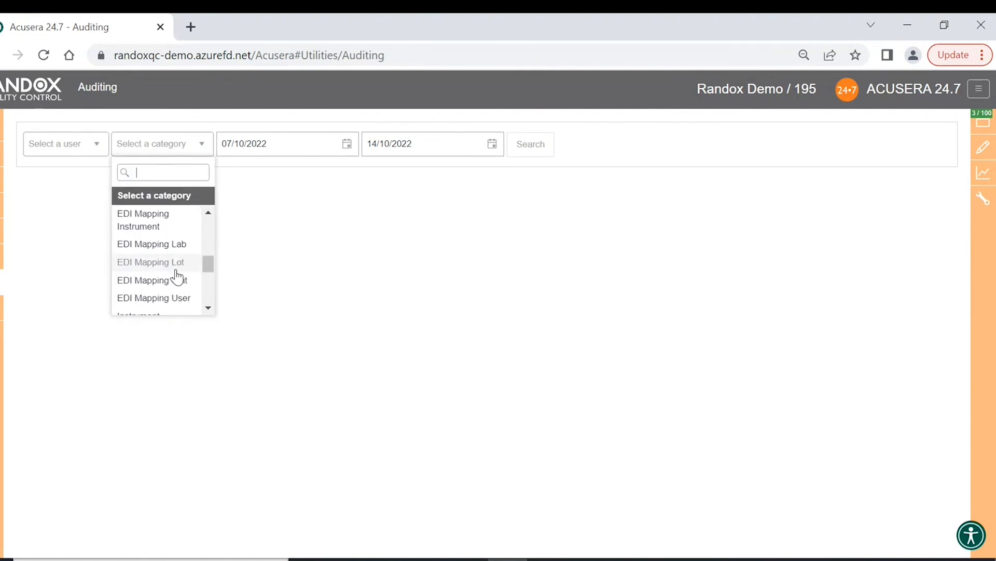
{"action": "scroll", "coordinate": [170, 267], "scroll_direction": "up", "scroll_amount": 10}
{"action": "left_click", "coordinate": [280, 229]}
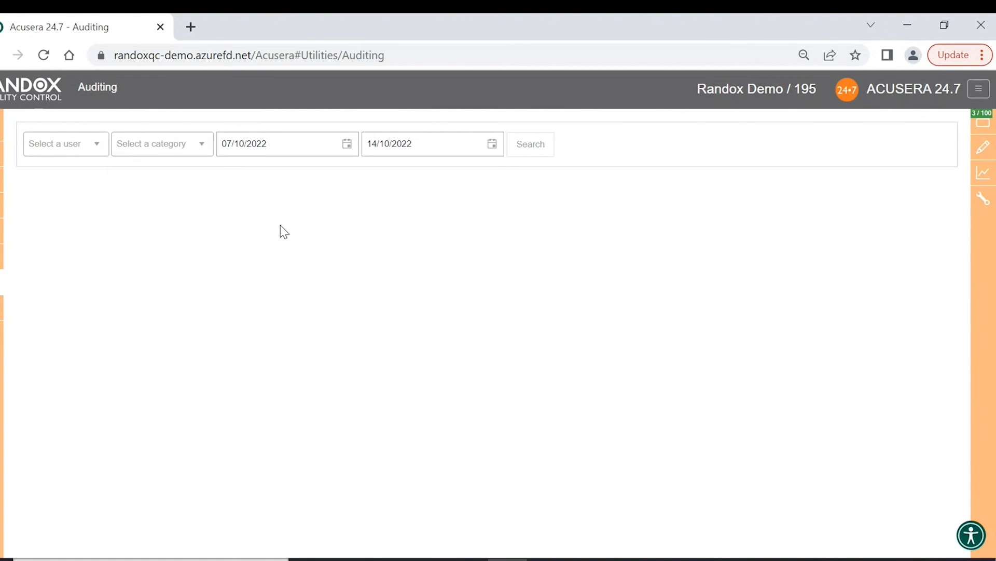
{"action": "left_click", "coordinate": [348, 147]}
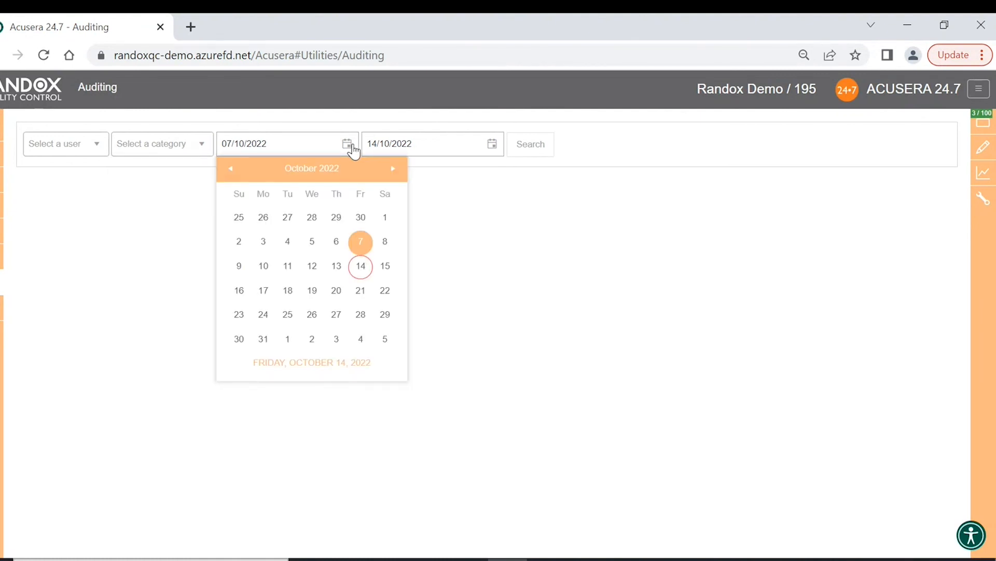
{"action": "left_click", "coordinate": [354, 150]}
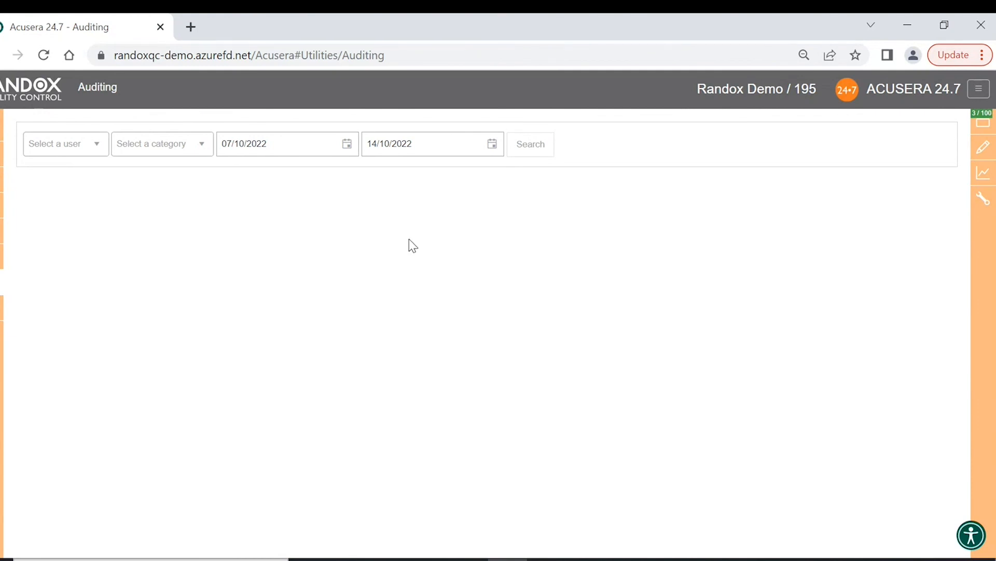
- Review the audit category list again, leave it unset, and return to the Home analyte table
{"action": "left_click", "coordinate": [197, 151]}
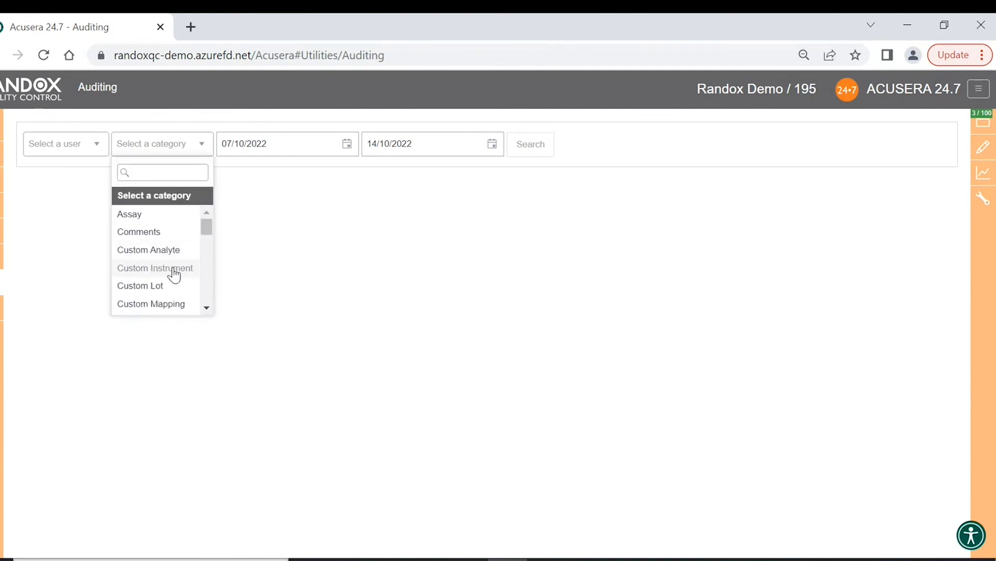
{"action": "scroll", "coordinate": [175, 275], "scroll_direction": "down", "scroll_amount": 6}
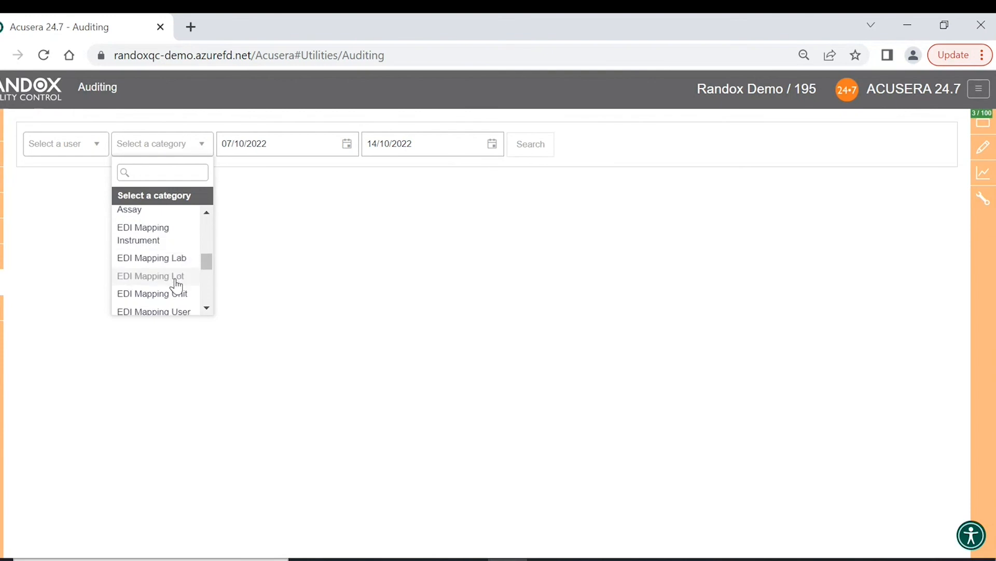
{"action": "left_click", "coordinate": [577, 285]}
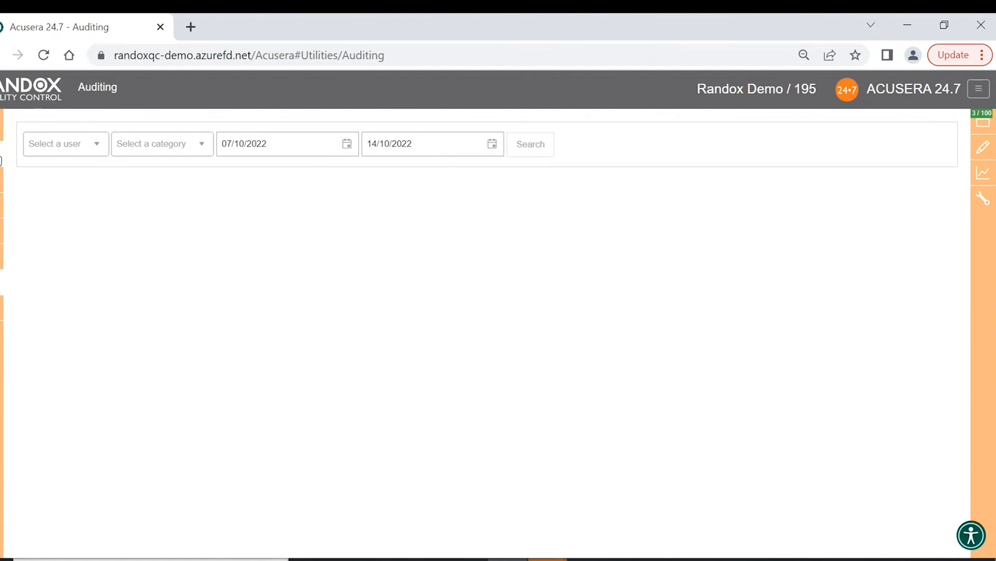
{"action": "left_click", "coordinate": [1, 161]}
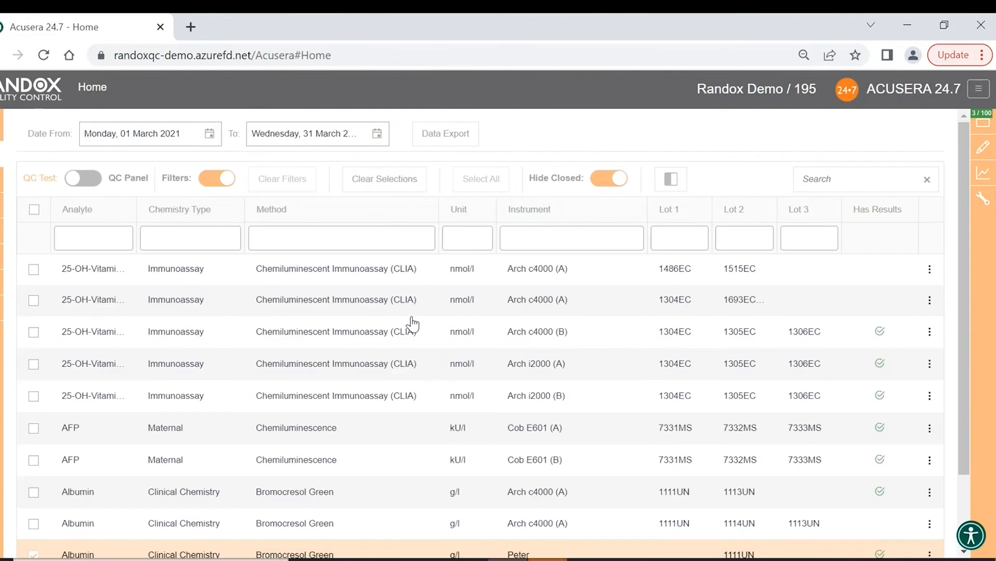
- Show 20 rows per page in the Home analyte table
{"action": "scroll", "coordinate": [413, 324], "scroll_direction": "down", "scroll_amount": 2}
{"action": "scroll", "coordinate": [412, 229], "scroll_direction": "up", "scroll_amount": 2}
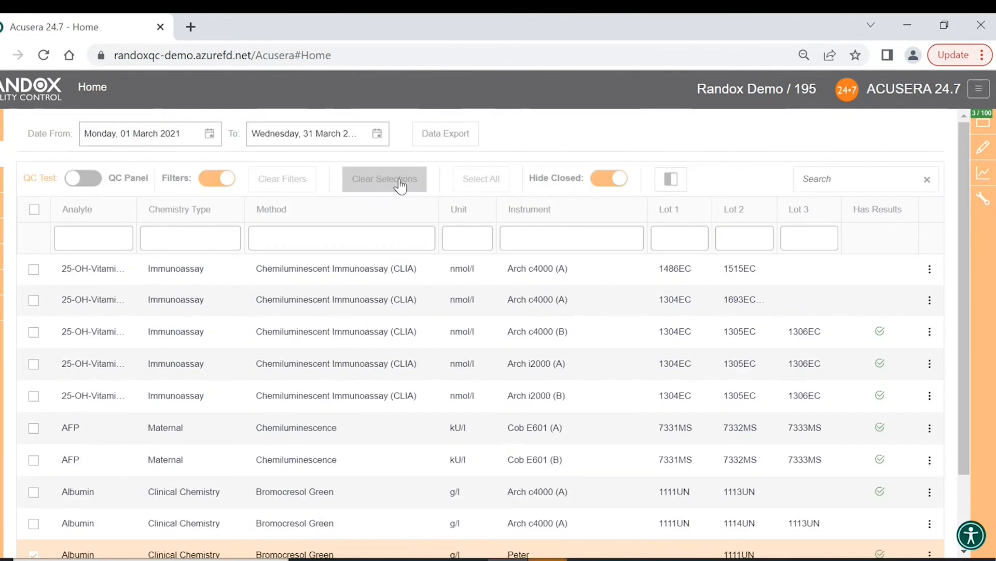
{"action": "scroll", "coordinate": [411, 311], "scroll_direction": "down", "scroll_amount": 3}
{"action": "left_click", "coordinate": [288, 500]}
{"action": "left_click", "coordinate": [286, 463]}
- Tick the Albumin Rand RX D (B) 307UL row and open the Statistical Analysis Report
{"action": "scroll", "coordinate": [177, 384], "scroll_direction": "down", "scroll_amount": 5}
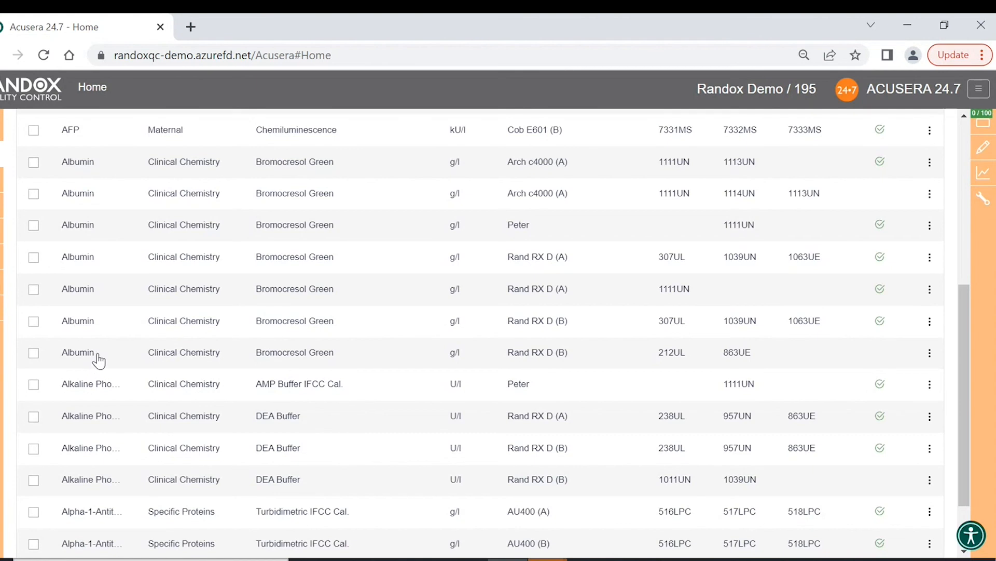
{"action": "left_click", "coordinate": [34, 321]}
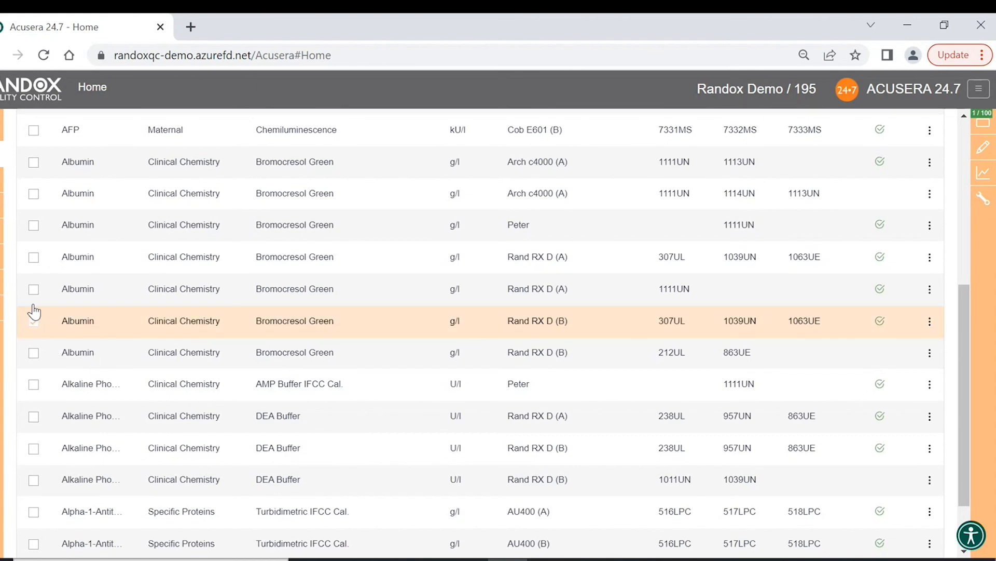
{"action": "mouse_move", "coordinate": [1, 231]}
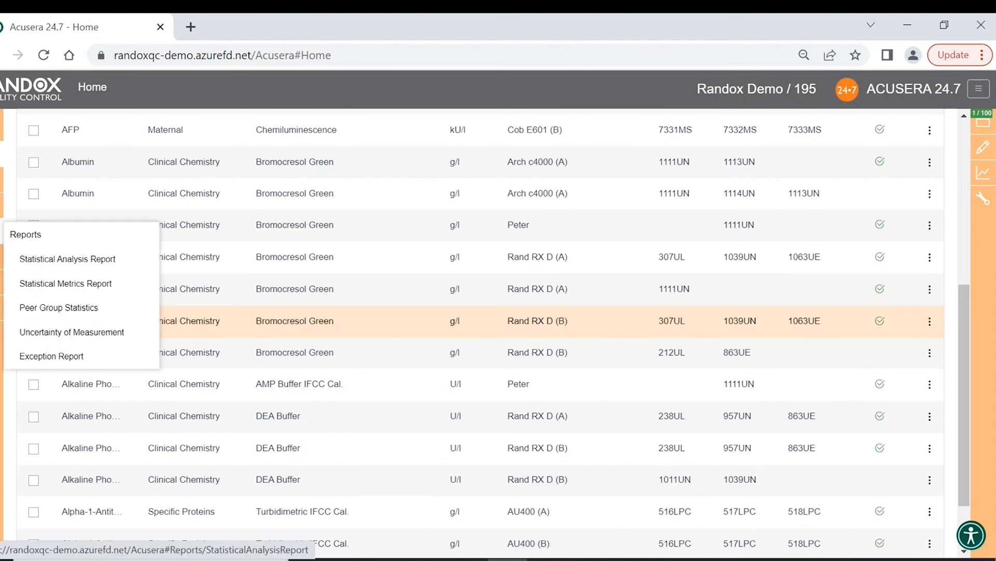
{"action": "left_click", "coordinate": [59, 262]}
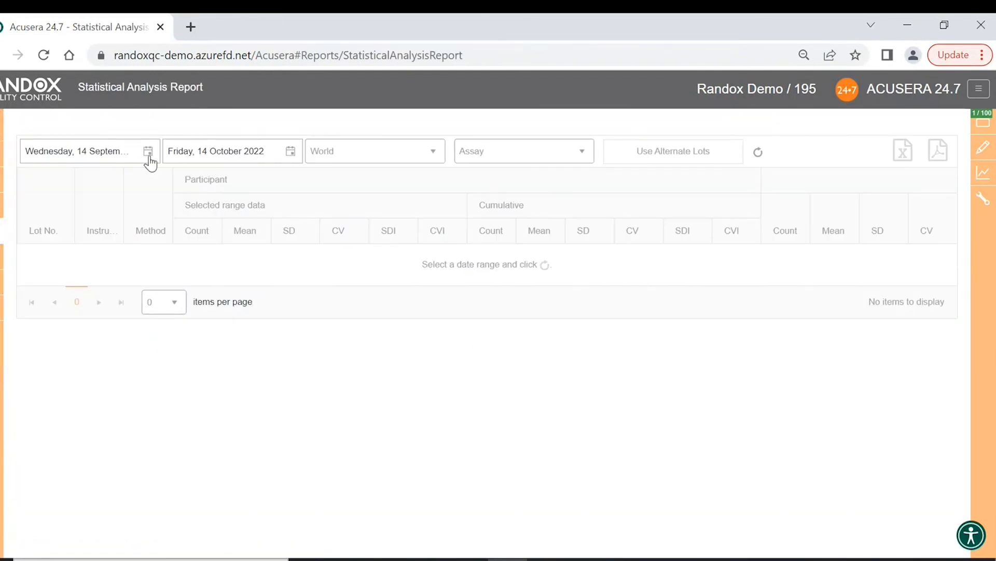
- Set the report's start date to 1 March 2021 and its end date to 31 March 2021
{"action": "left_click", "coordinate": [149, 155]}
{"action": "left_click", "coordinate": [117, 176]}
{"action": "left_click", "coordinate": [116, 179]}
{"action": "left_click", "coordinate": [135, 216]}
{"action": "left_click", "coordinate": [136, 217]}
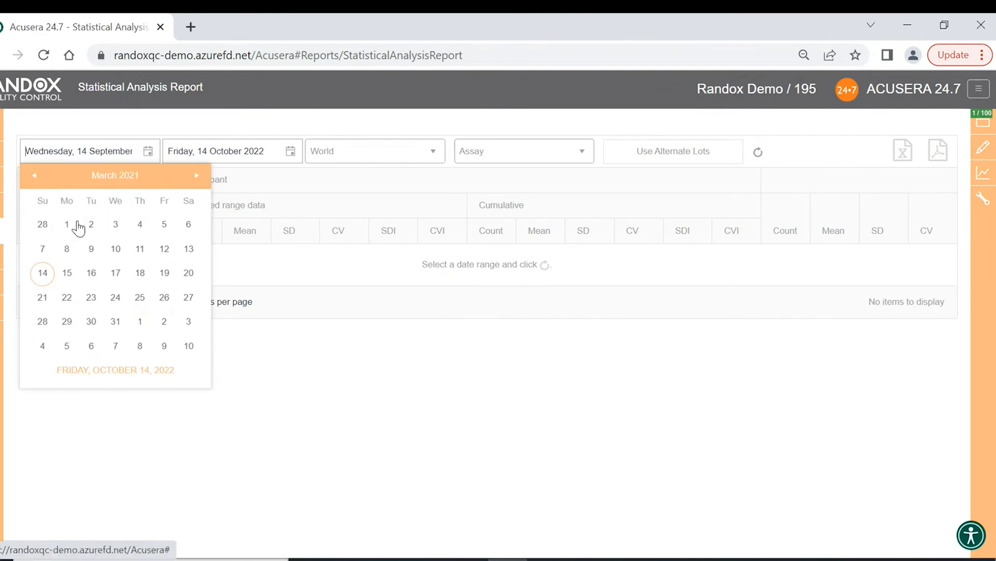
{"action": "left_click", "coordinate": [78, 225]}
{"action": "left_click", "coordinate": [293, 153]}
{"action": "left_click", "coordinate": [273, 177]}
{"action": "left_click", "coordinate": [273, 177]}
{"action": "left_click", "coordinate": [278, 213]}
{"action": "left_click", "coordinate": [279, 217]}
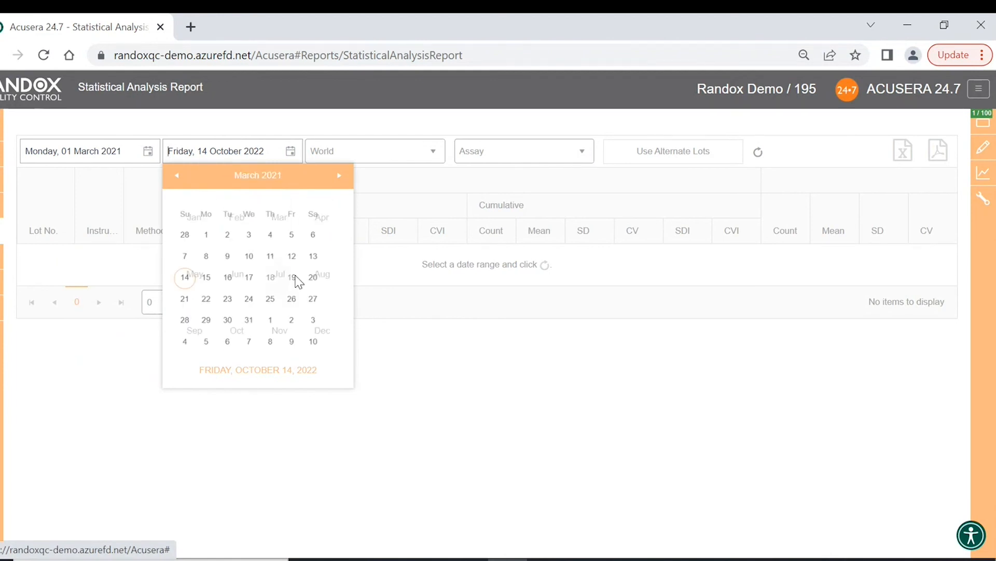
{"action": "left_click", "coordinate": [248, 320]}
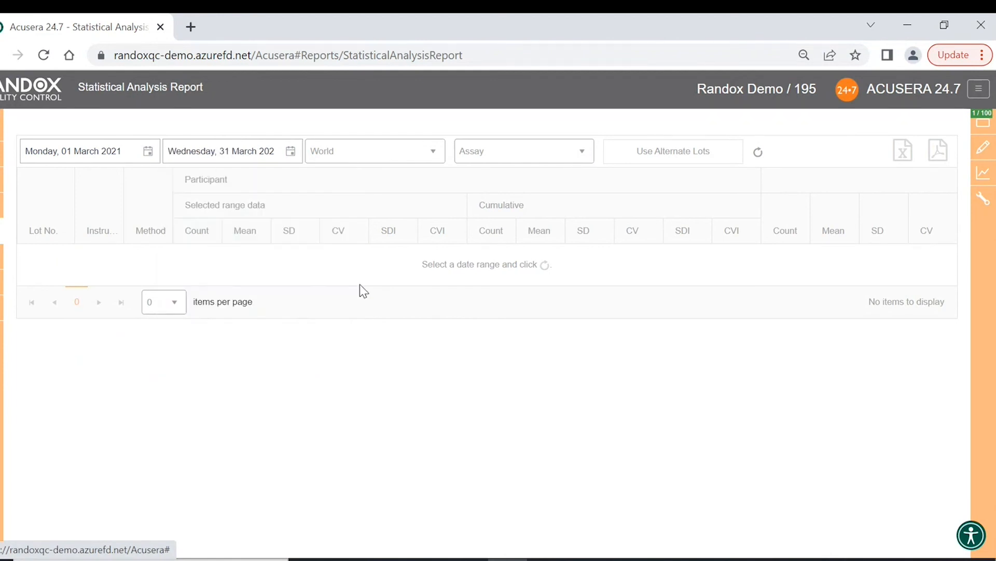
- Keep World as the comparison and Assay as the grouping, then refresh the report
{"action": "left_click", "coordinate": [434, 154]}
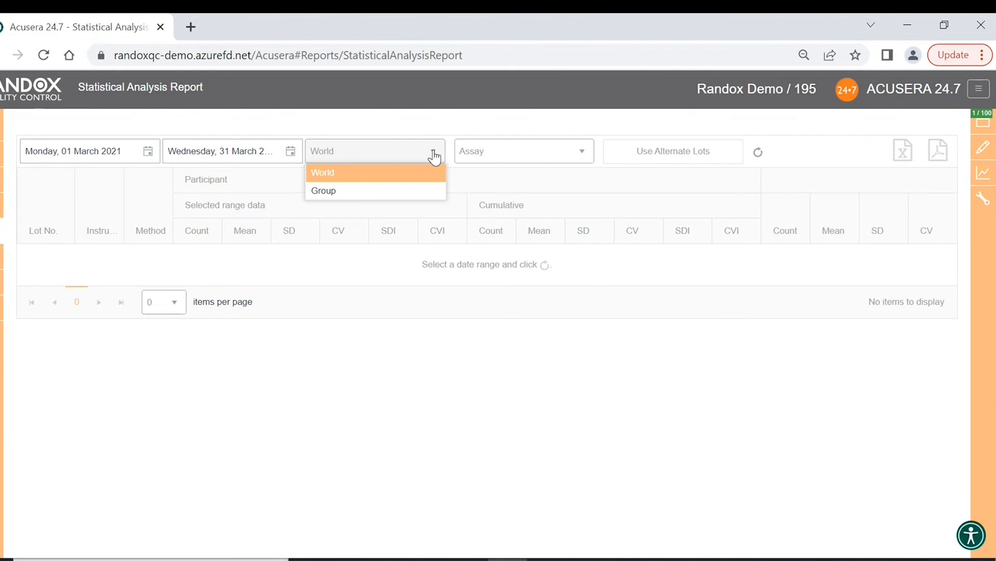
{"action": "left_click", "coordinate": [438, 176]}
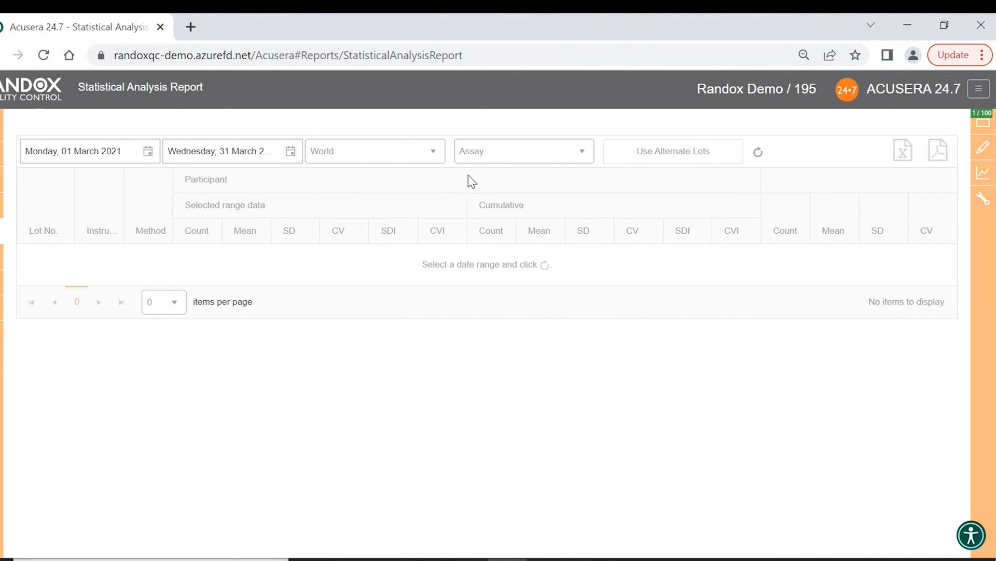
{"action": "left_click", "coordinate": [588, 157]}
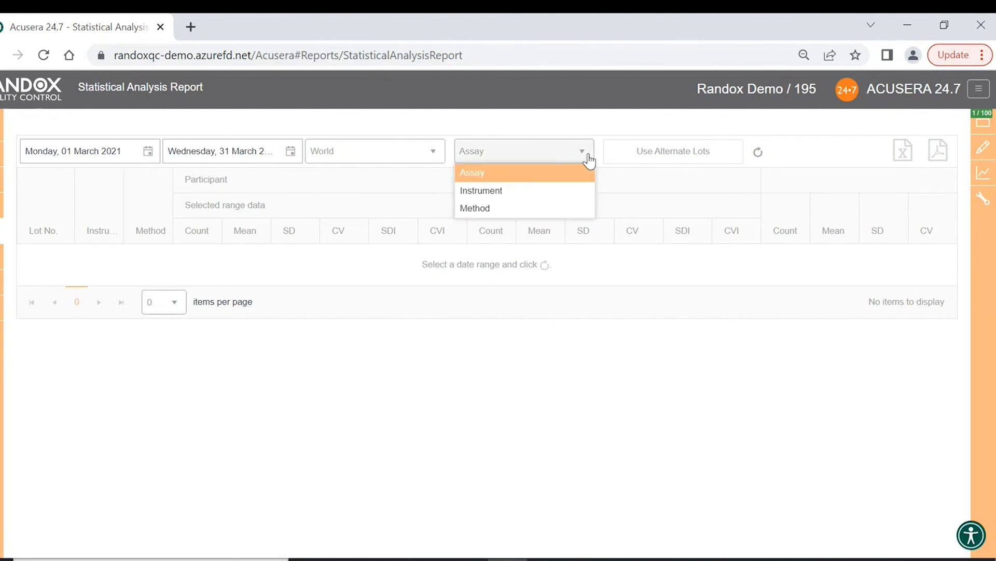
{"action": "left_click", "coordinate": [577, 173]}
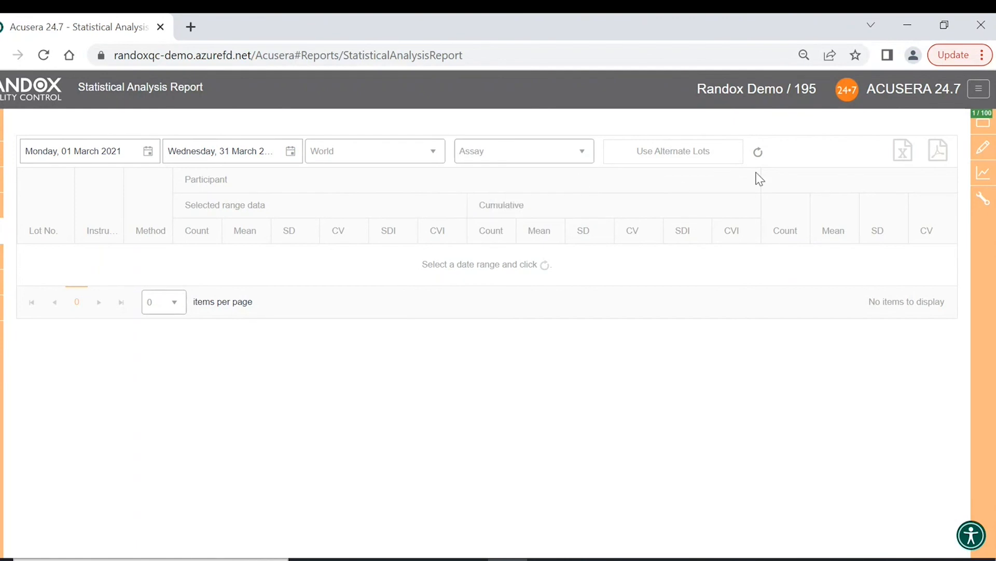
{"action": "left_click", "coordinate": [759, 154]}
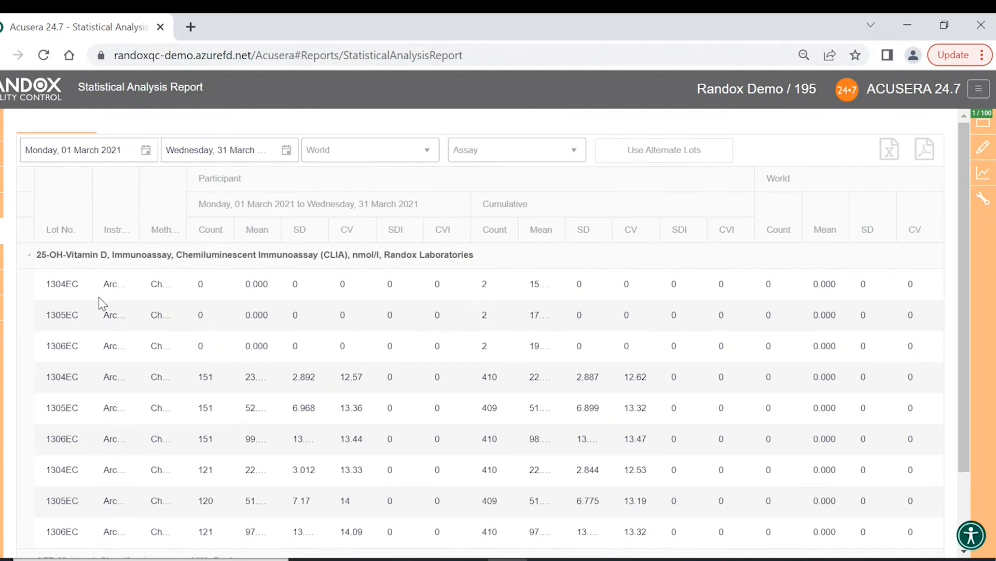
- Show more rows per page and scroll through the per-lot statistics for each analyte
{"action": "scroll", "coordinate": [98, 296], "scroll_direction": "down", "scroll_amount": 2}
{"action": "left_click", "coordinate": [271, 534]}
{"action": "left_click", "coordinate": [263, 506]}
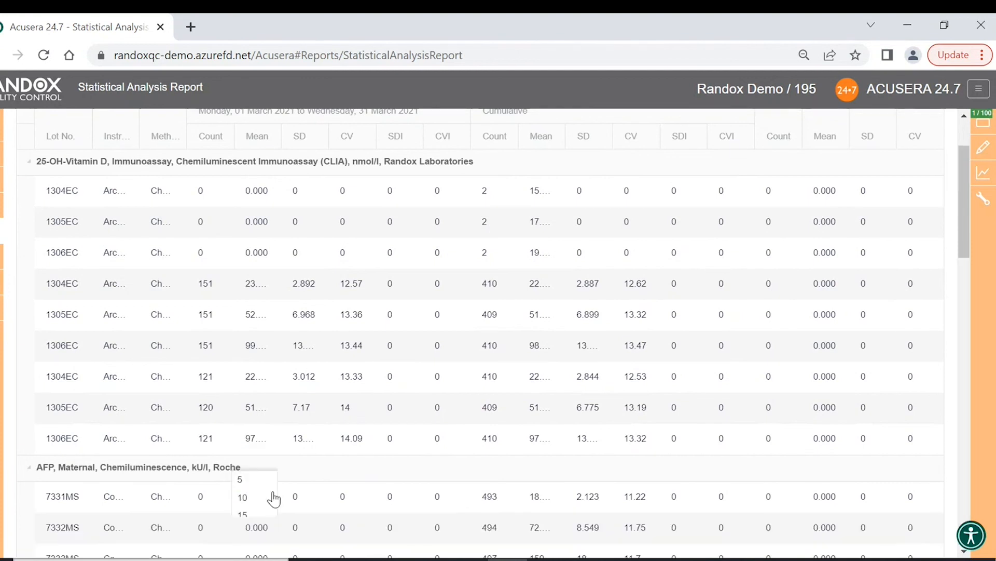
{"action": "scroll", "coordinate": [218, 285], "scroll_direction": "down", "scroll_amount": 5}
{"action": "scroll", "coordinate": [222, 284], "scroll_direction": "down", "scroll_amount": 3}
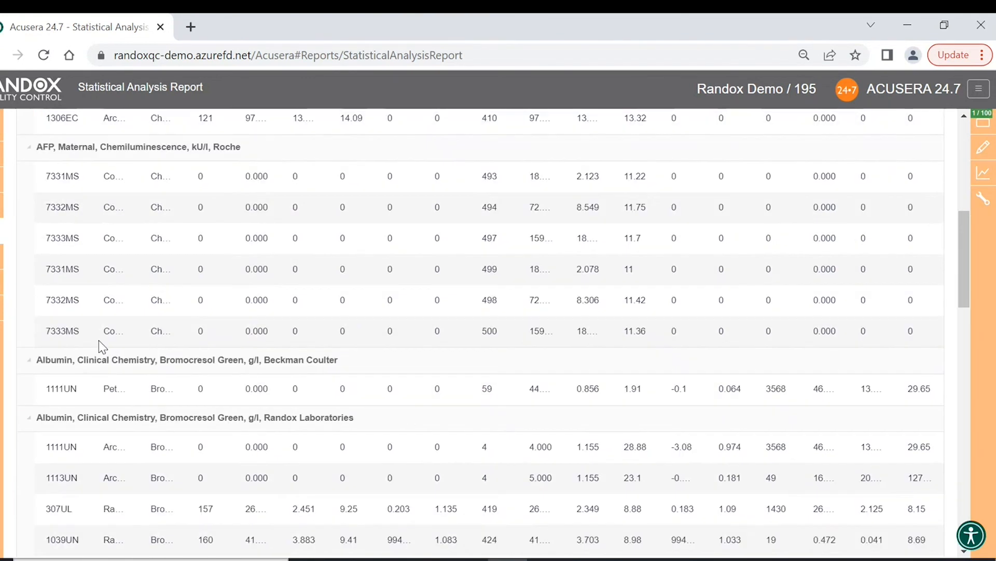
{"action": "scroll", "coordinate": [95, 258], "scroll_direction": "down", "scroll_amount": 3}
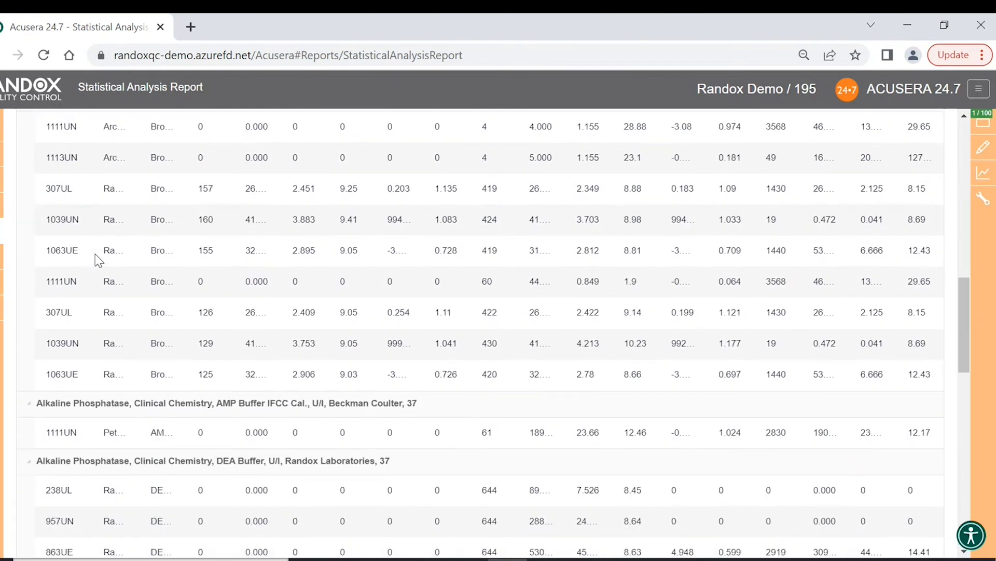
{"action": "scroll", "coordinate": [98, 312], "scroll_direction": "down", "scroll_amount": 1}
{"action": "scroll", "coordinate": [99, 327], "scroll_direction": "down", "scroll_amount": 3}
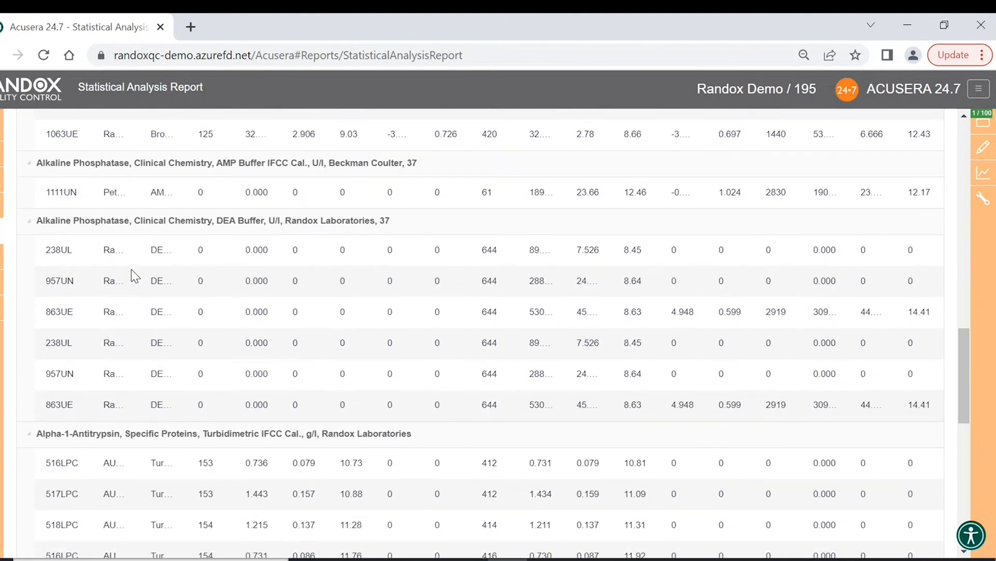
{"action": "scroll", "coordinate": [134, 275], "scroll_direction": "up", "scroll_amount": 10}
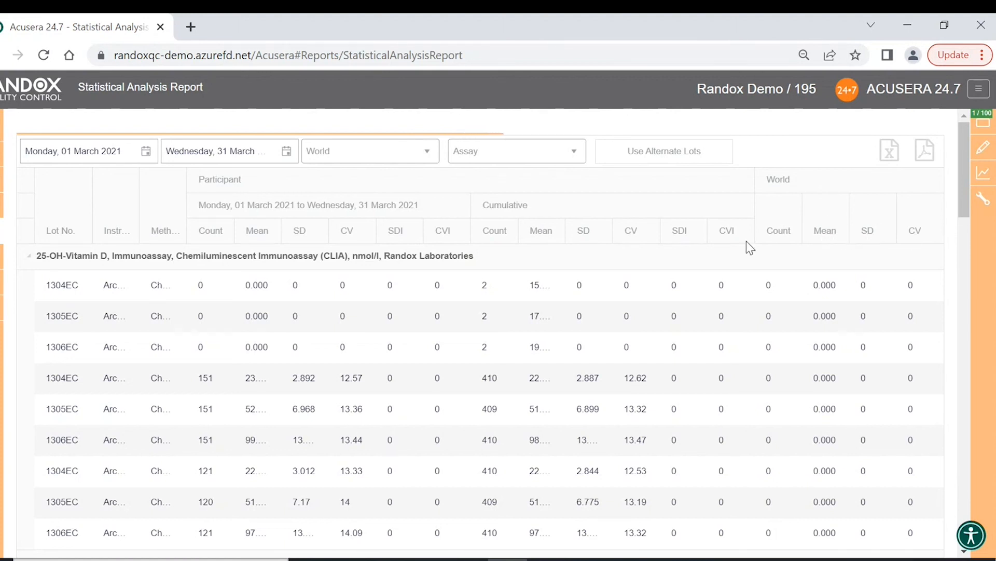
{"action": "scroll", "coordinate": [746, 241], "scroll_direction": "down", "scroll_amount": 5}
{"action": "scroll", "coordinate": [747, 242], "scroll_direction": "down", "scroll_amount": 6}
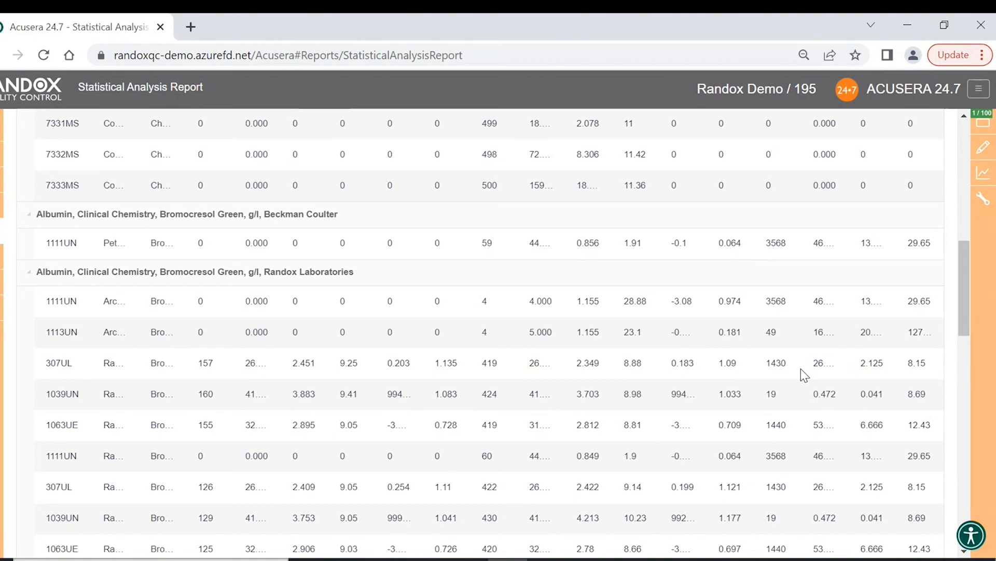
{"action": "scroll", "coordinate": [801, 368], "scroll_direction": "up", "scroll_amount": 15}
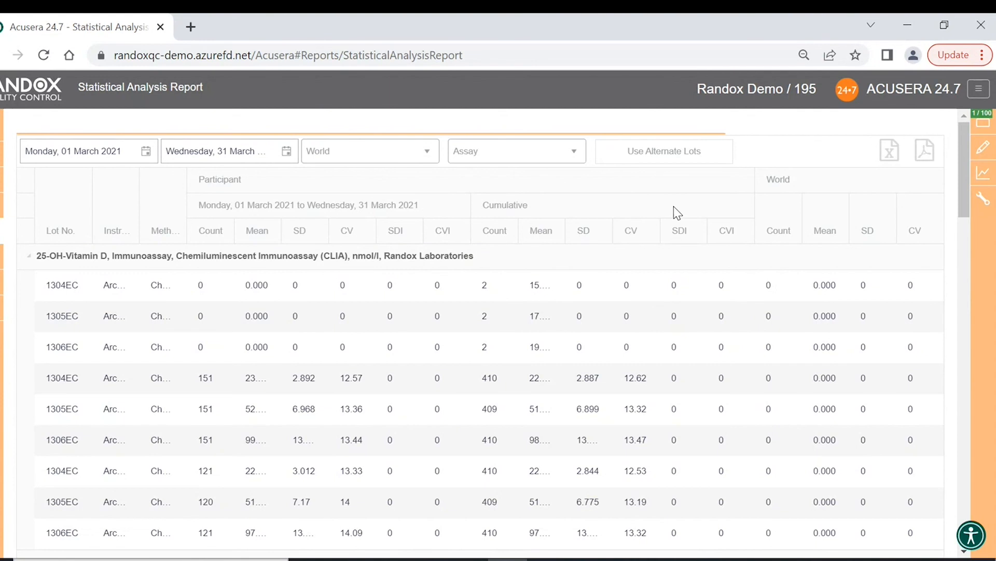
- Open the Statistical Metrics Report and set its start date to 1 March 2021
{"action": "mouse_move", "coordinate": [16, 234]}
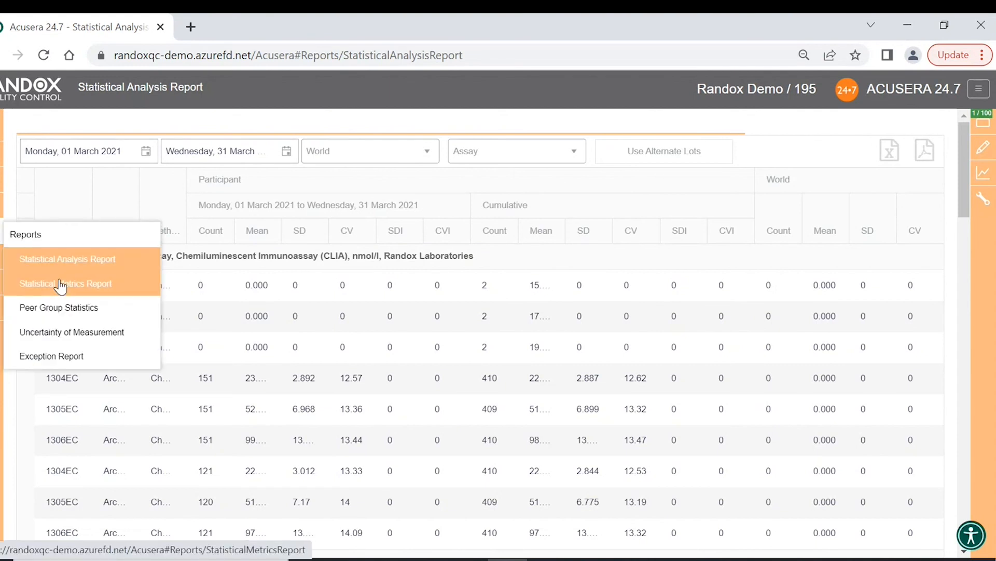
{"action": "left_click", "coordinate": [61, 284]}
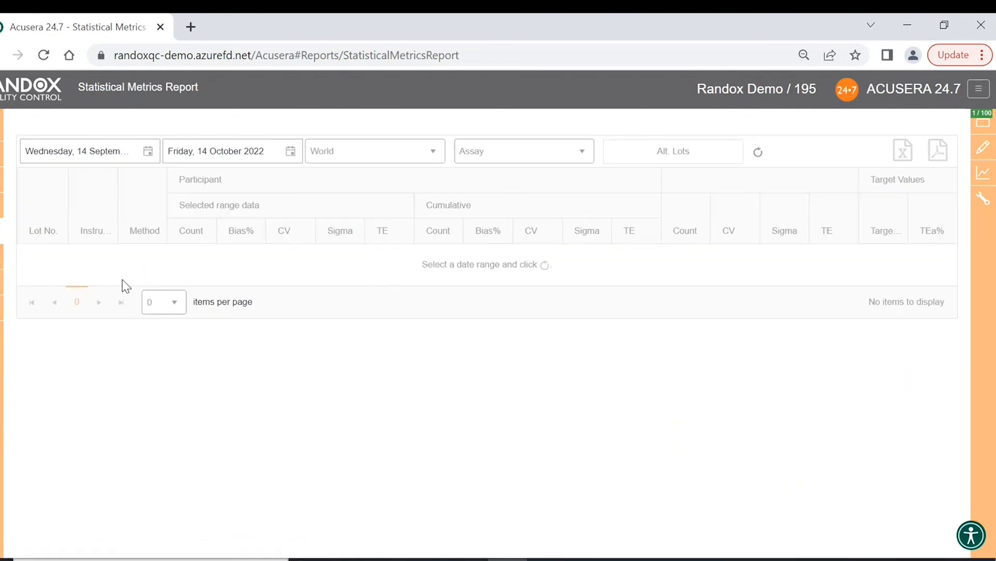
{"action": "left_click", "coordinate": [147, 151]}
{"action": "left_click", "coordinate": [130, 177]}
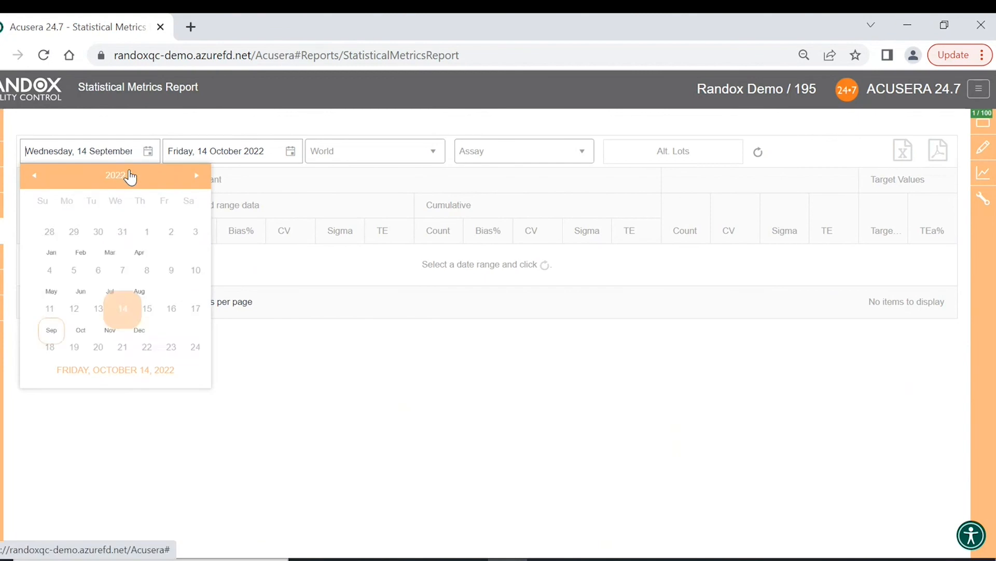
{"action": "left_click", "coordinate": [128, 177]}
{"action": "left_click", "coordinate": [137, 222]}
{"action": "left_click", "coordinate": [137, 222]}
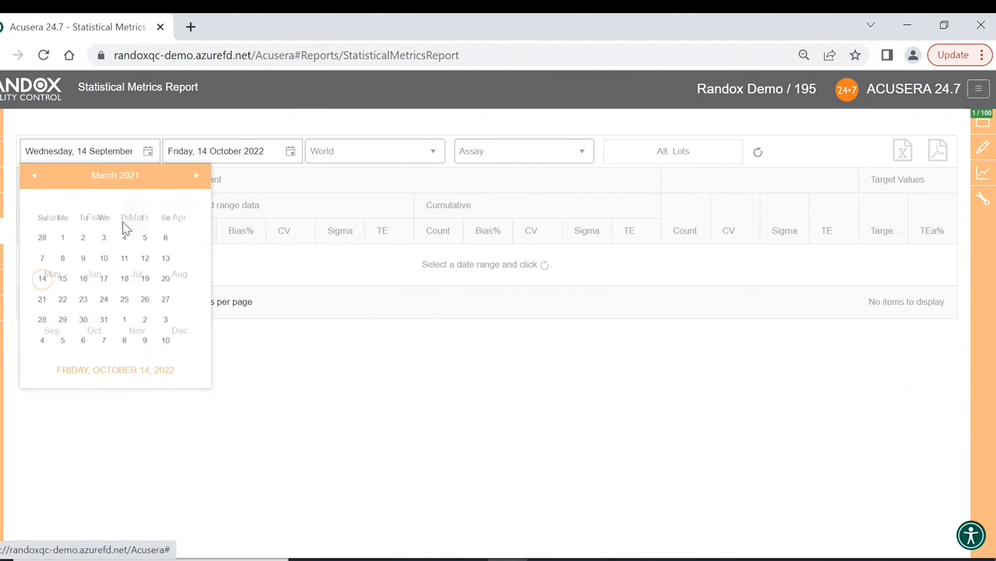
{"action": "left_click", "coordinate": [67, 223]}
- Set the end date to 31 March 2021 and load the report
{"action": "left_click", "coordinate": [289, 153]}
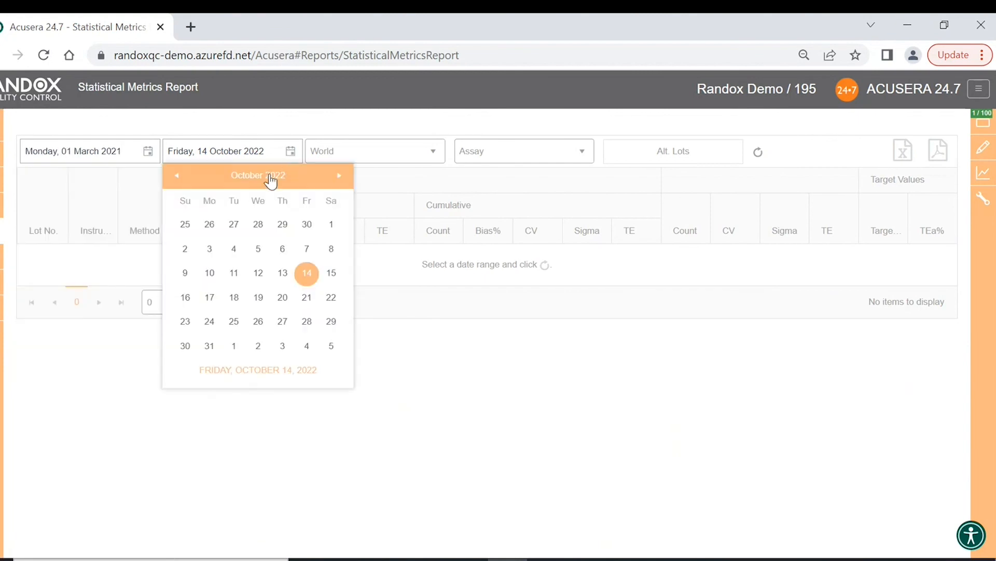
{"action": "left_click", "coordinate": [271, 179]}
{"action": "left_click", "coordinate": [269, 180]}
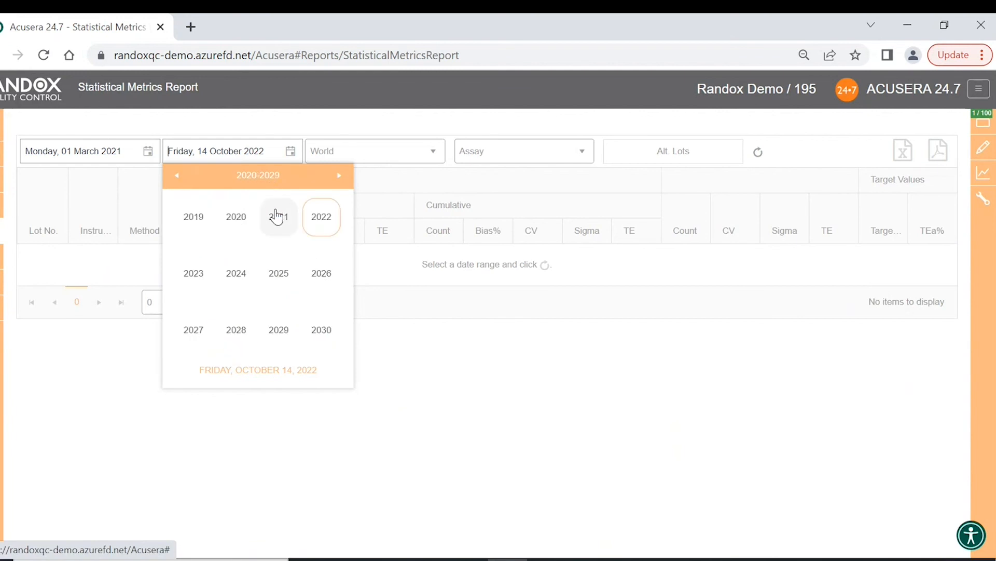
{"action": "left_click", "coordinate": [274, 215]}
{"action": "left_click", "coordinate": [277, 223]}
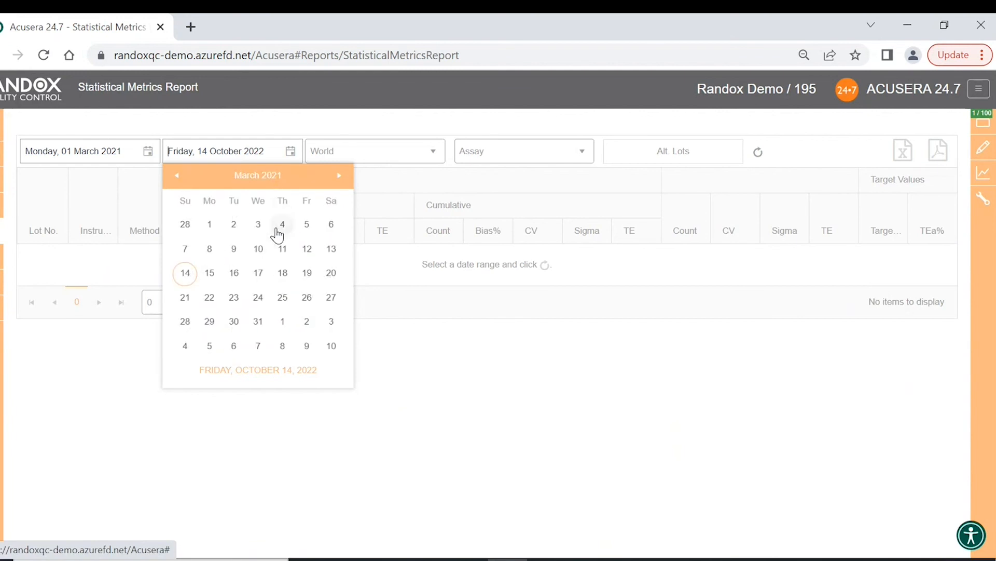
{"action": "left_click", "coordinate": [258, 322]}
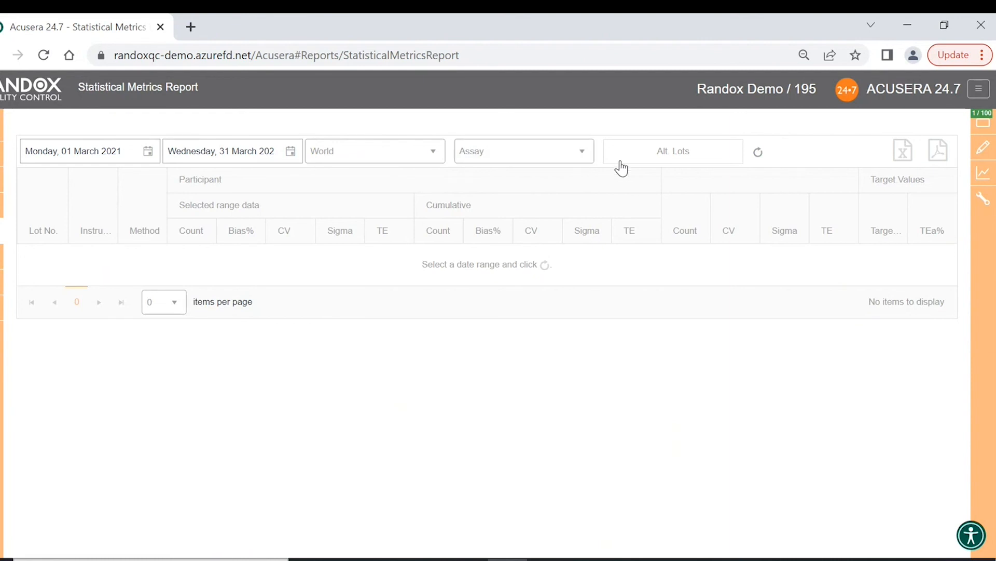
{"action": "left_click", "coordinate": [759, 153]}
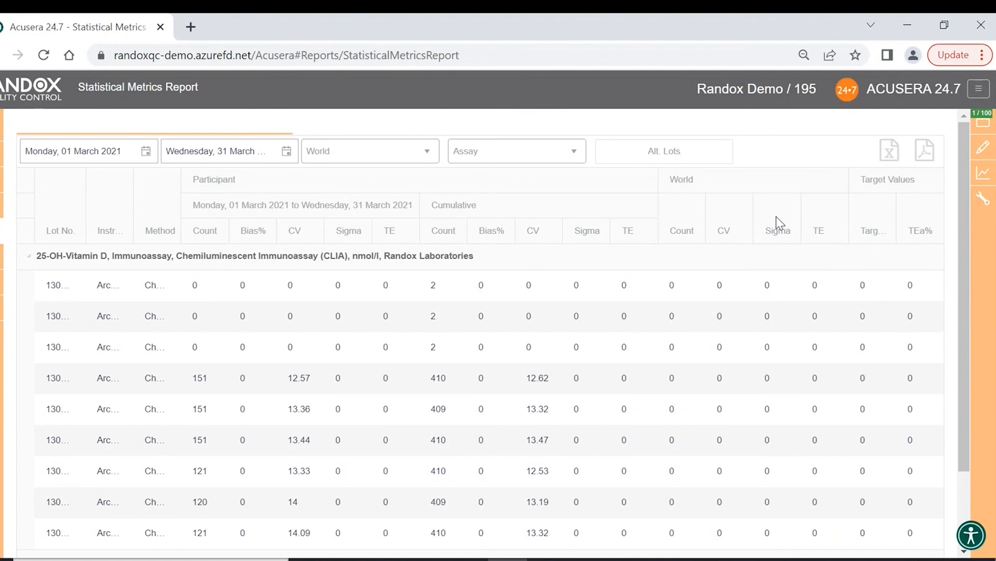
- Move the World Sigma column beside Count, show more rows per page, and review the Vitamin D, AFP and Albumin rows
{"action": "left_click_drag", "start_coordinate": [776, 216], "coordinate": [778, 260]}
{"action": "scroll", "coordinate": [320, 338], "scroll_direction": "down", "scroll_amount": 2}
{"action": "left_click", "coordinate": [289, 532]}
{"action": "left_click", "coordinate": [267, 485]}
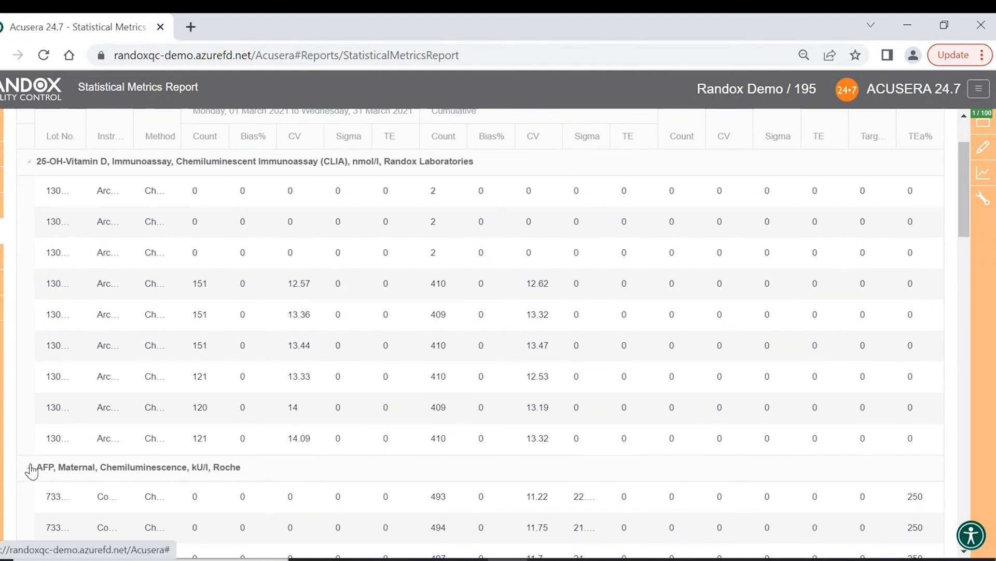
{"action": "scroll", "coordinate": [31, 172], "scroll_direction": "up", "scroll_amount": 2}
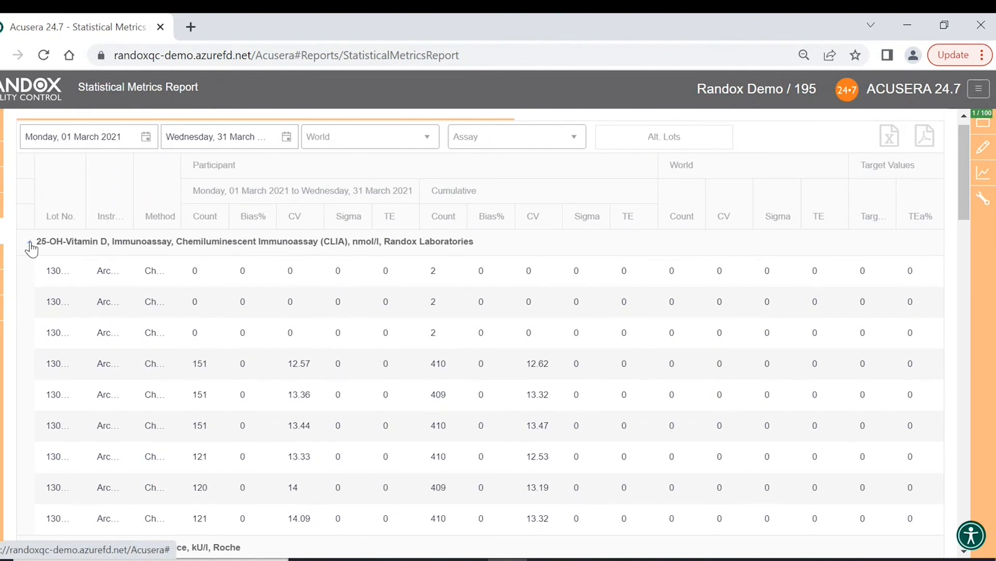
{"action": "scroll", "coordinate": [31, 249], "scroll_direction": "up", "scroll_amount": 1}
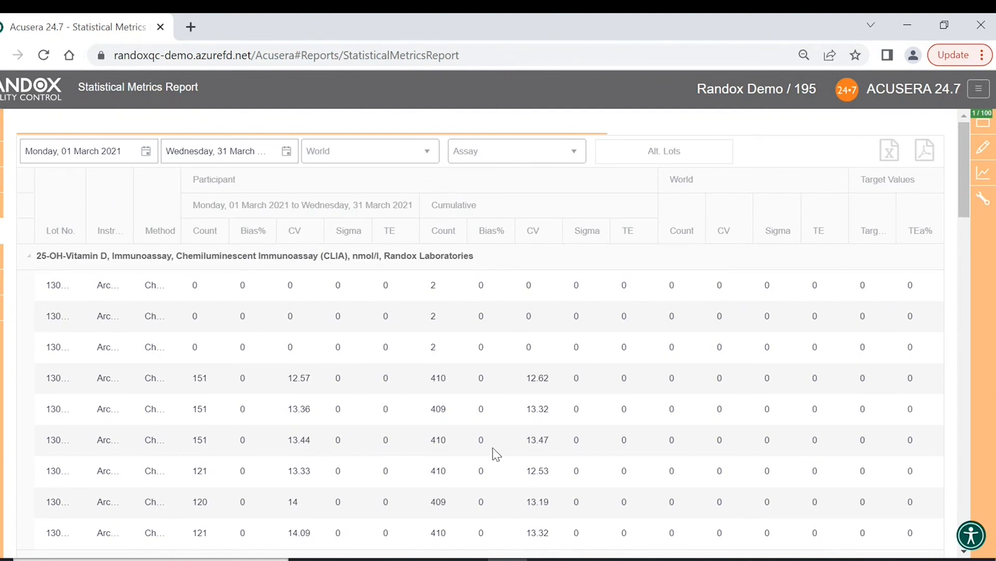
{"action": "scroll", "coordinate": [459, 438], "scroll_direction": "down", "scroll_amount": 5}
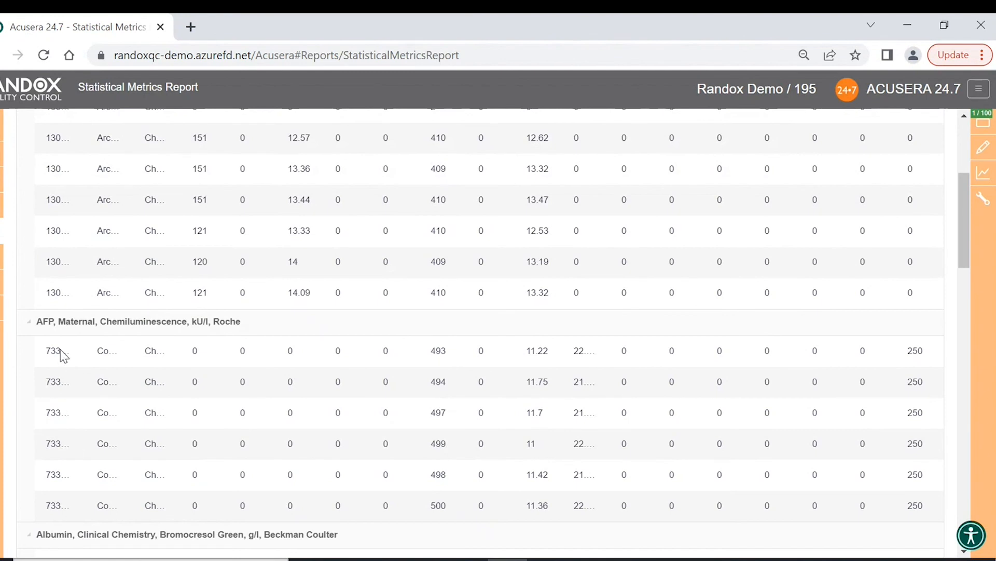
{"action": "scroll", "coordinate": [65, 451], "scroll_direction": "down", "scroll_amount": 3}
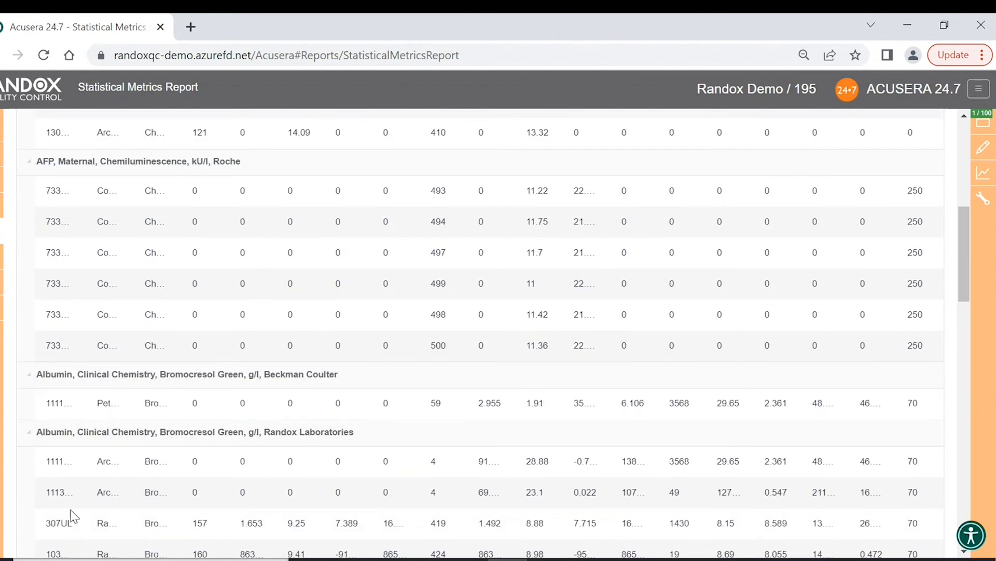
{"action": "scroll", "coordinate": [128, 327], "scroll_direction": "up", "scroll_amount": 5}
{"action": "scroll", "coordinate": [130, 324], "scroll_direction": "up", "scroll_amount": 3}
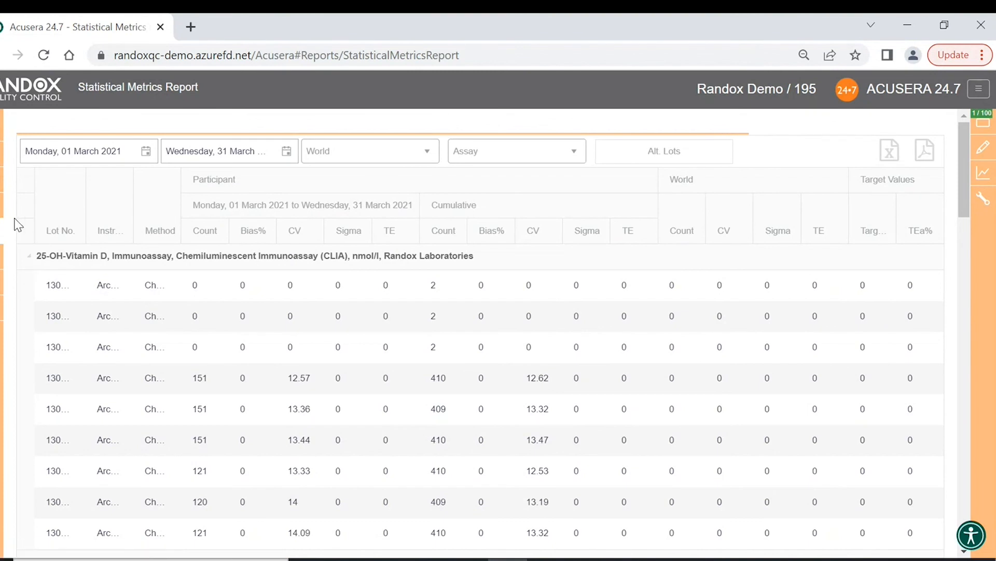
- Open Peer Group Statistics, choose lot 1039UN with no analyte filter, and load the statistics
{"action": "mouse_move", "coordinate": [2, 232]}
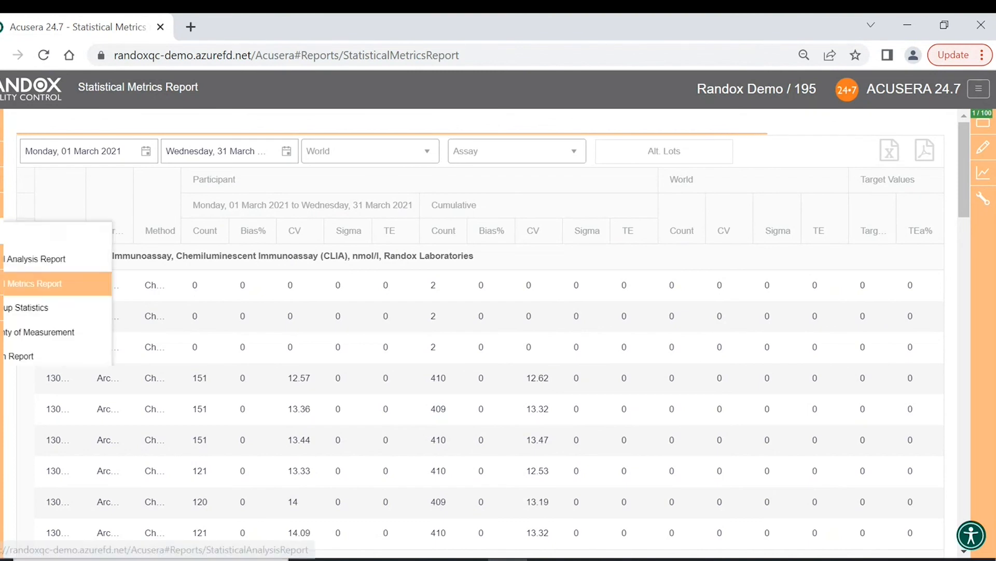
{"action": "left_click", "coordinate": [39, 314]}
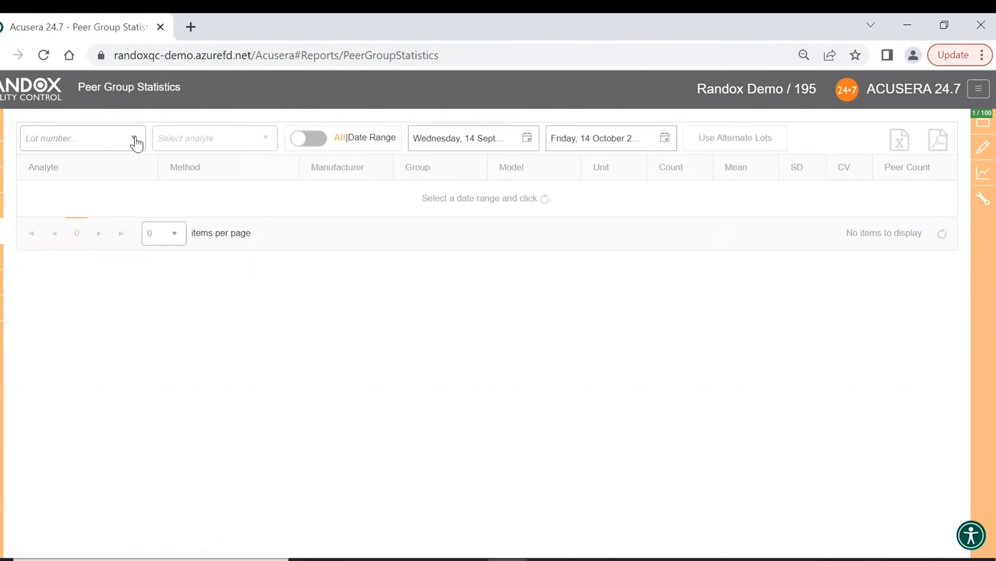
{"action": "left_click", "coordinate": [136, 144]}
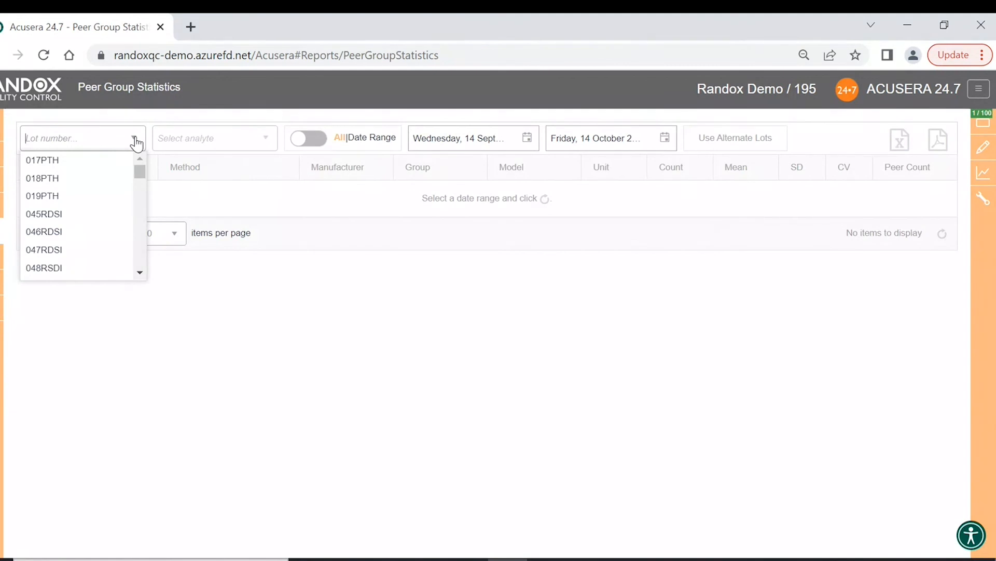
{"action": "type", "text": "1039un"}
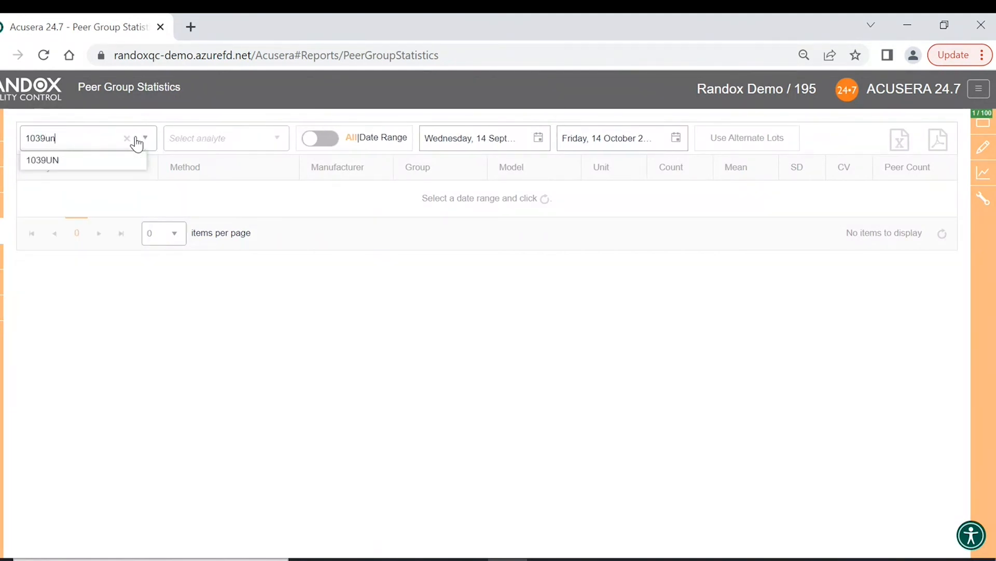
{"action": "left_click", "coordinate": [98, 160]}
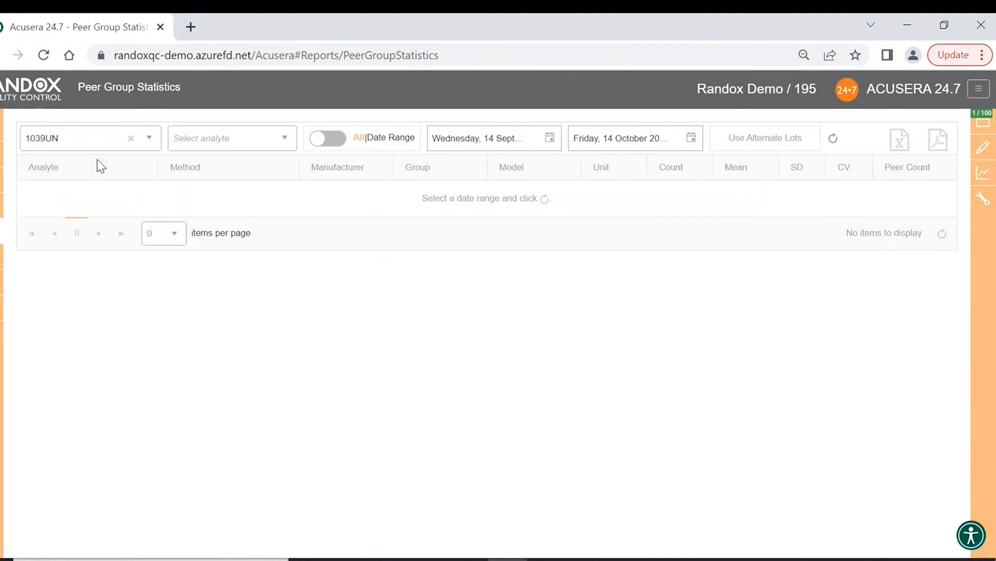
{"action": "left_click", "coordinate": [287, 142]}
{"action": "left_click", "coordinate": [287, 142]}
{"action": "left_click", "coordinate": [287, 142]}
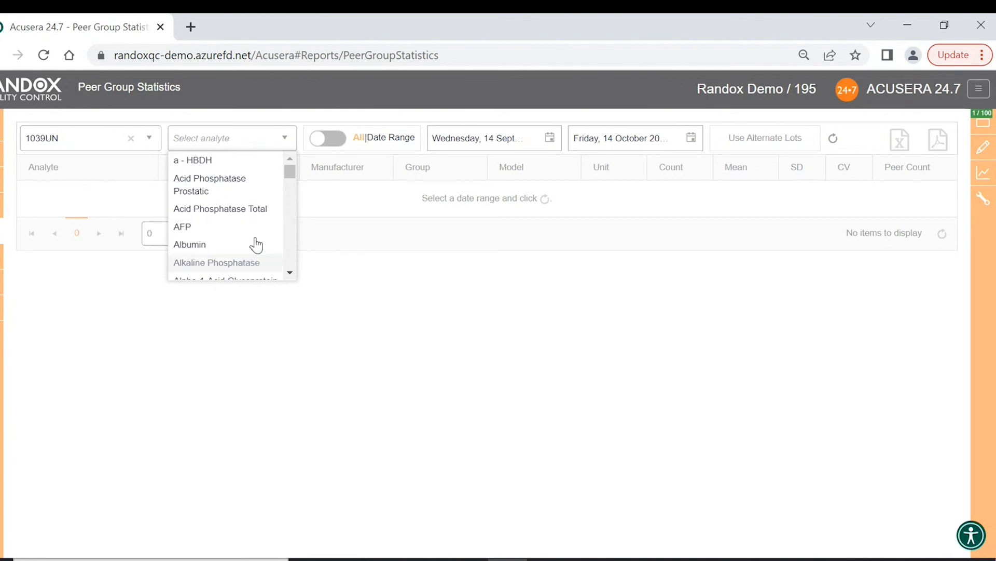
{"action": "left_click", "coordinate": [293, 146]}
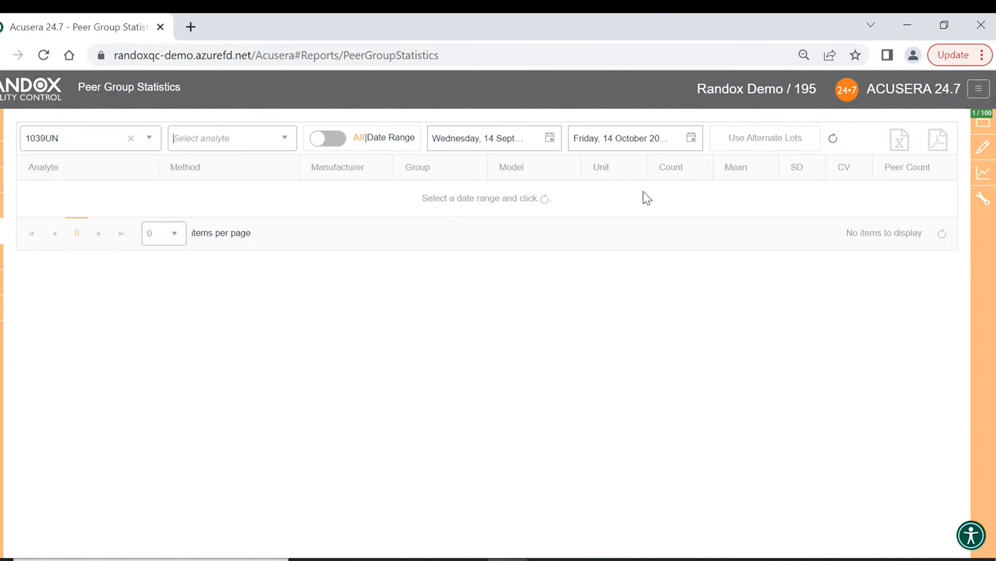
{"action": "left_click", "coordinate": [833, 138]}
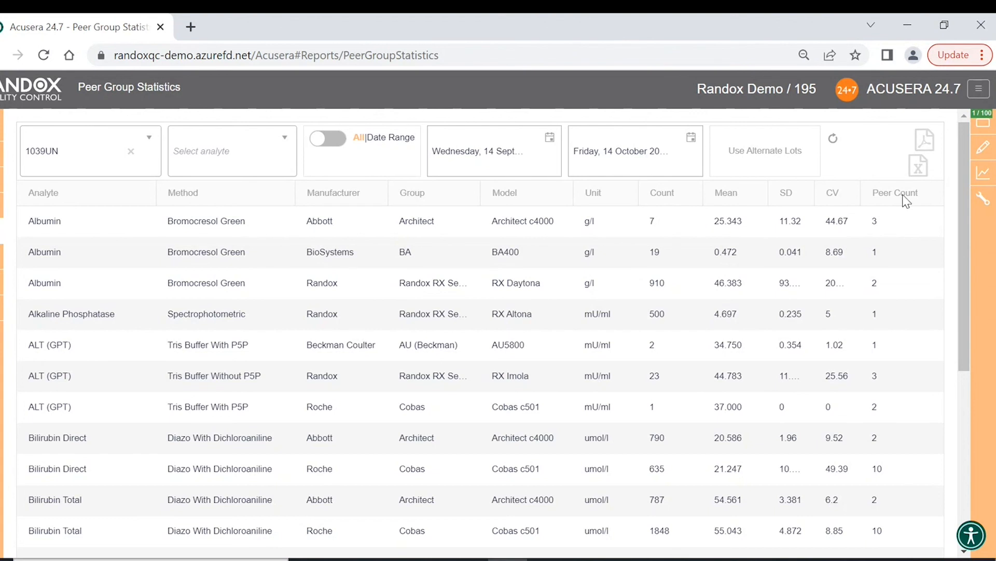
- Sort by Mean, clear that sort, then sort the rows by Model within each analyte
{"action": "left_click", "coordinate": [741, 196]}
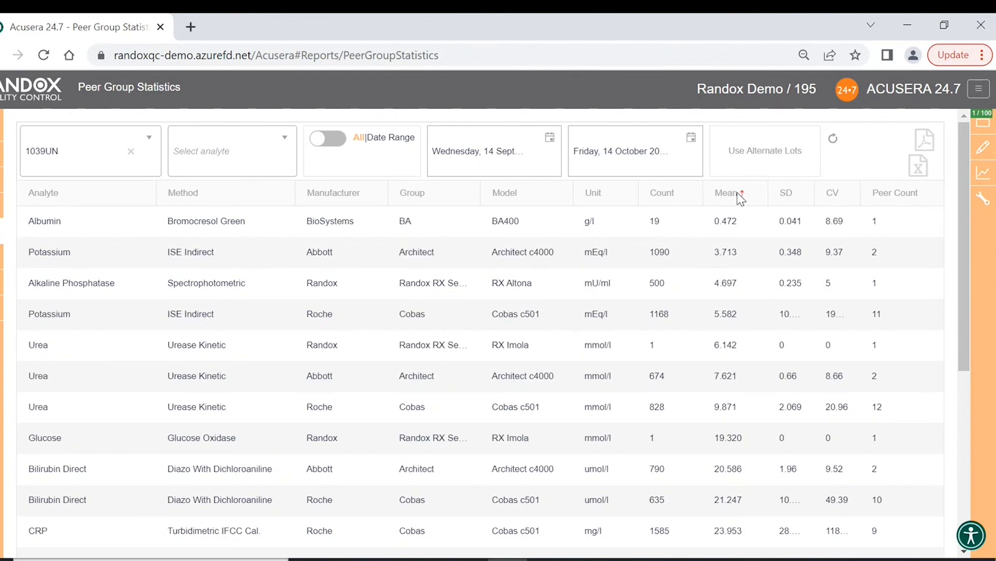
{"action": "left_click", "coordinate": [755, 195]}
{"action": "left_click", "coordinate": [756, 195]}
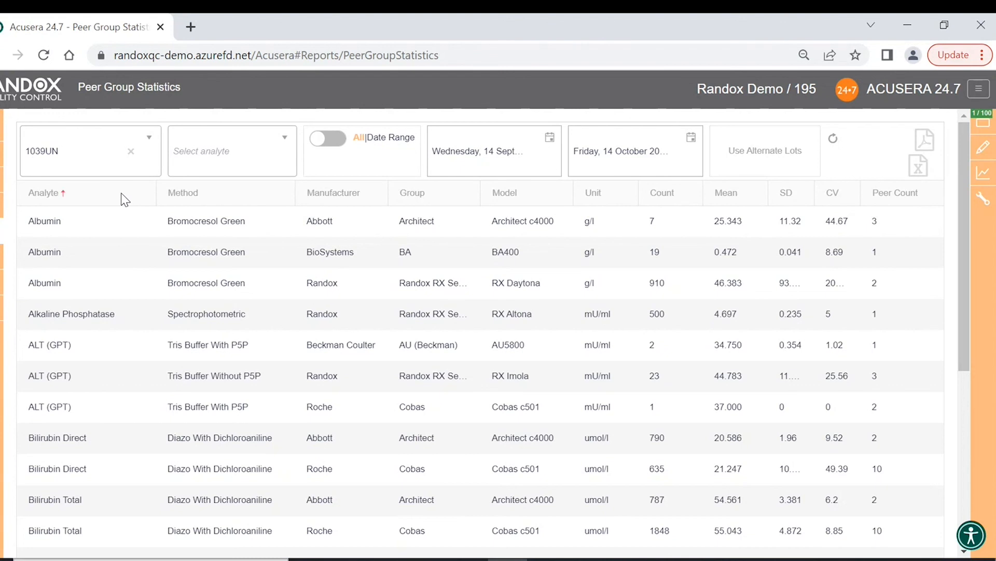
{"action": "left_click", "coordinate": [506, 193]}
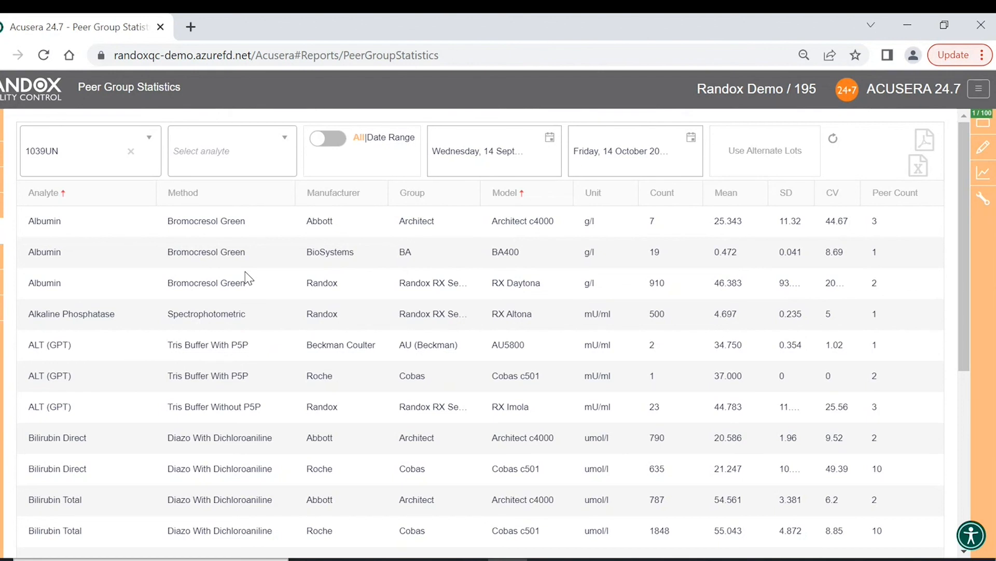
- Open the Uncertainty of Measurement report and set its start date to 1 March 2021
{"action": "mouse_move", "coordinate": [1, 231]}
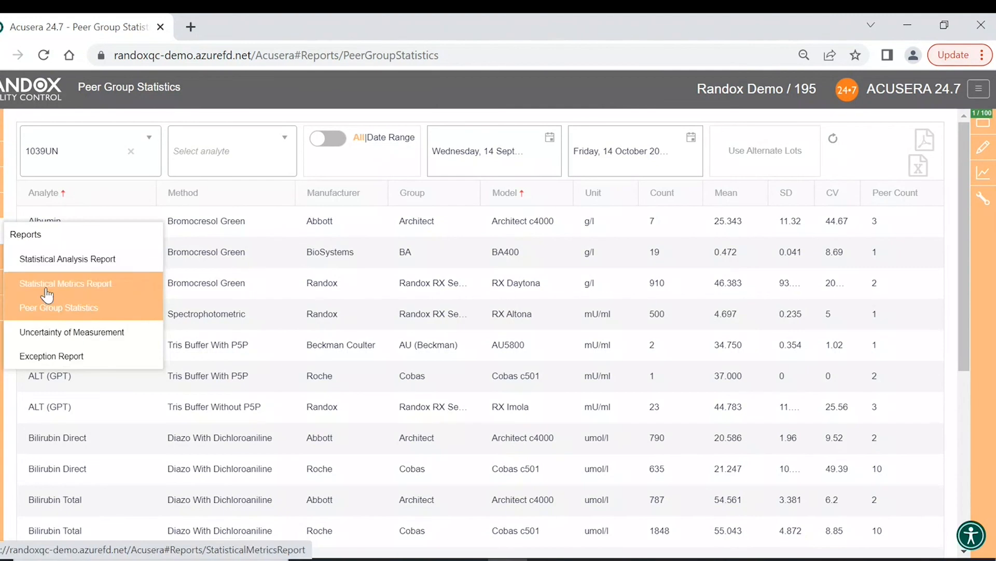
{"action": "left_click", "coordinate": [53, 331]}
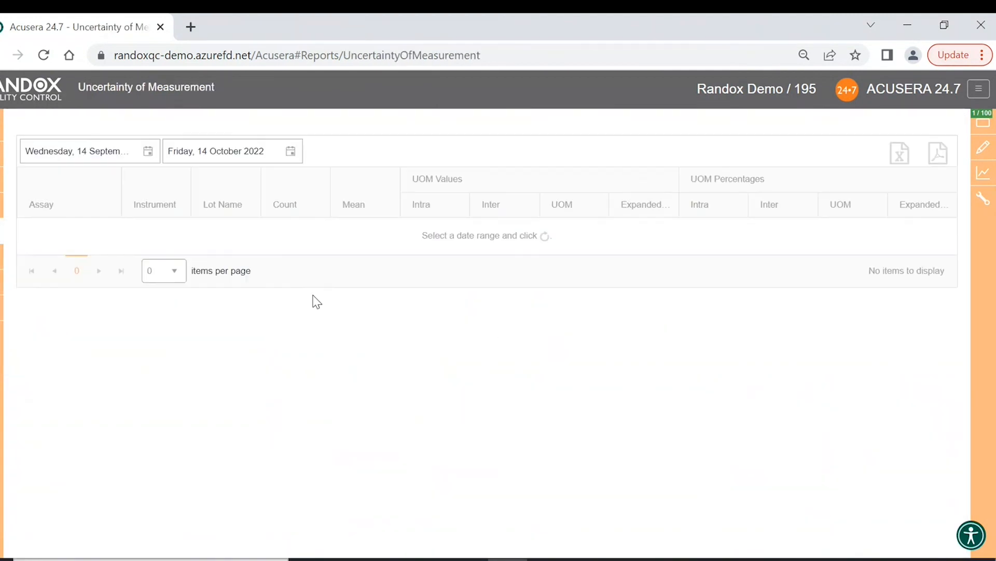
{"action": "left_click", "coordinate": [149, 153]}
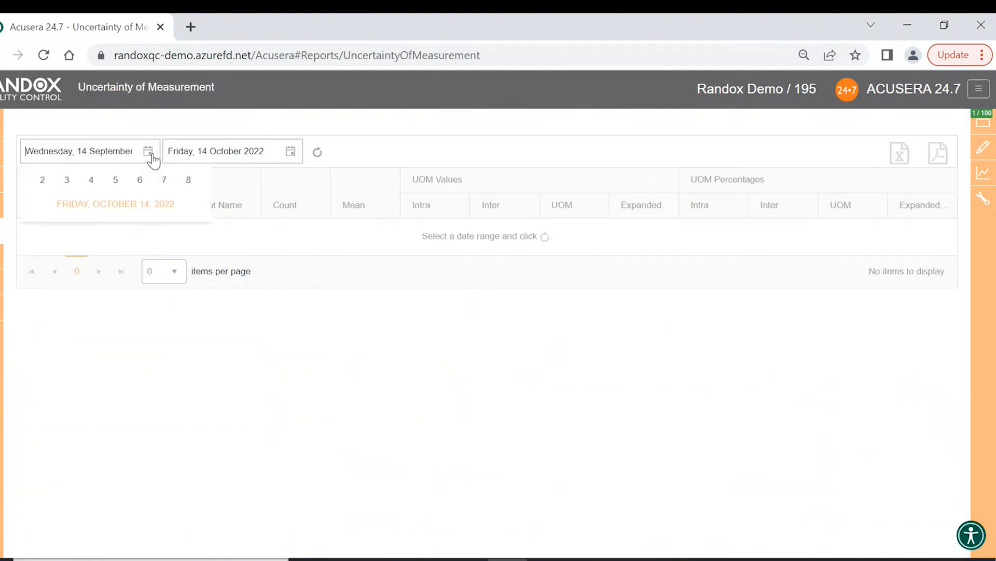
{"action": "left_click", "coordinate": [112, 177]}
{"action": "left_click", "coordinate": [111, 177]}
{"action": "left_click", "coordinate": [137, 216]}
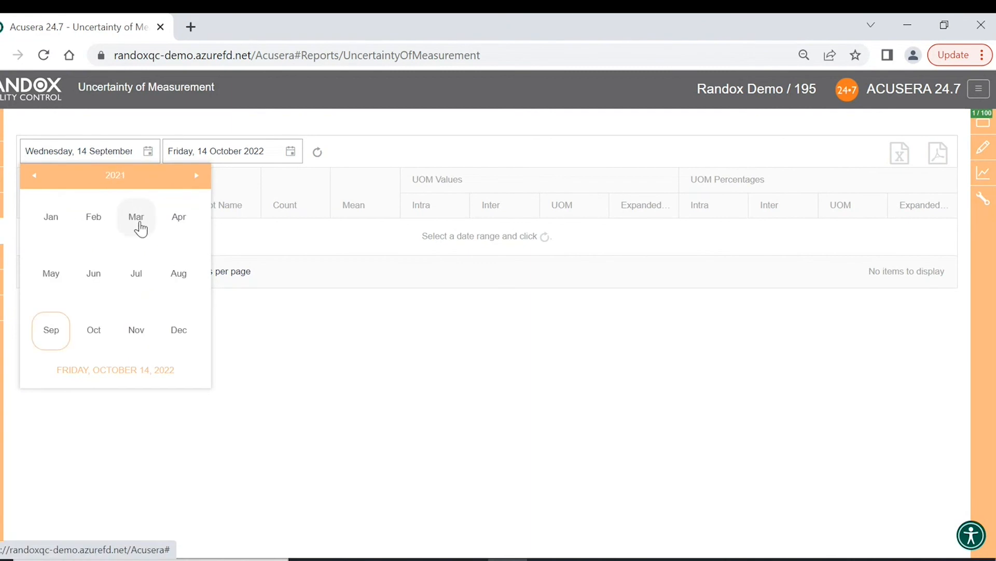
{"action": "left_click", "coordinate": [138, 222]}
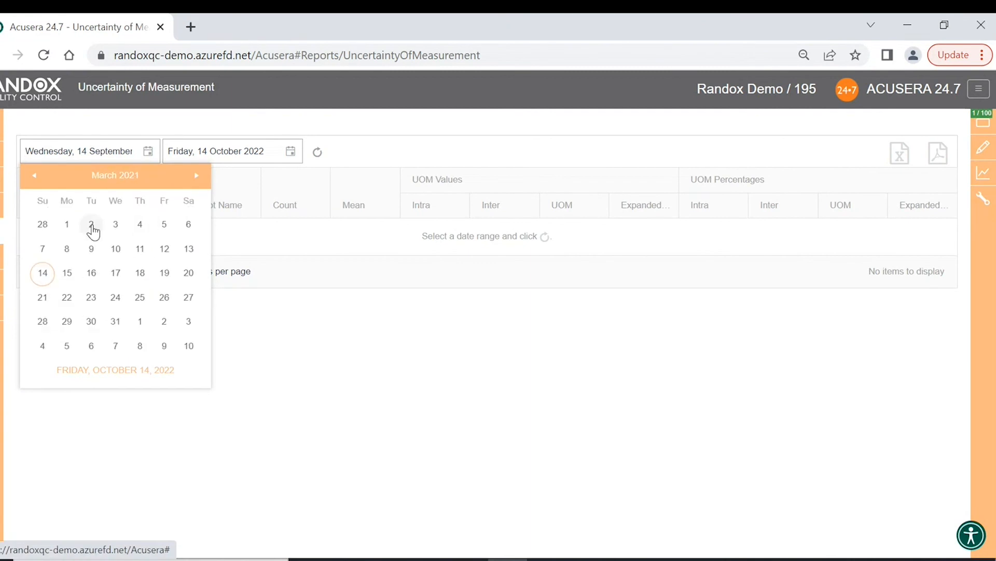
{"action": "left_click", "coordinate": [72, 227]}
- Set the end date to 31 March 2021
{"action": "left_click", "coordinate": [291, 151]}
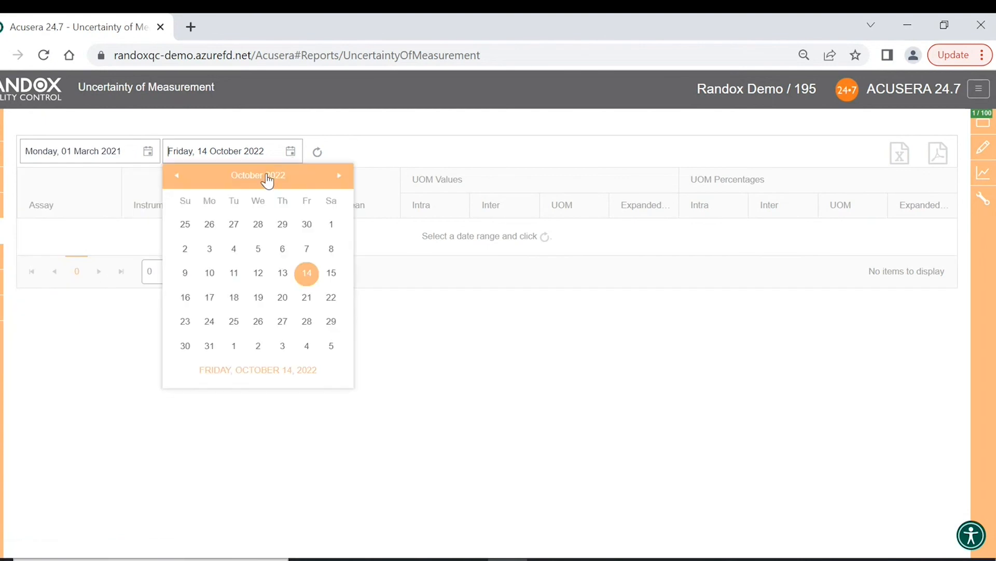
{"action": "left_click", "coordinate": [268, 177]}
{"action": "left_click", "coordinate": [263, 186]}
{"action": "left_click", "coordinate": [278, 216]}
{"action": "left_click", "coordinate": [280, 220]}
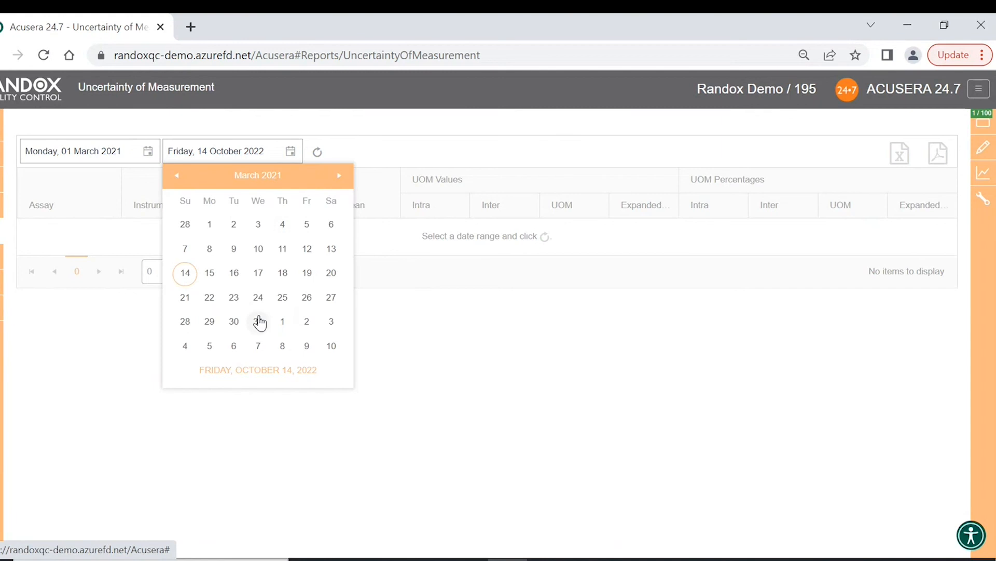
{"action": "left_click", "coordinate": [258, 321]}
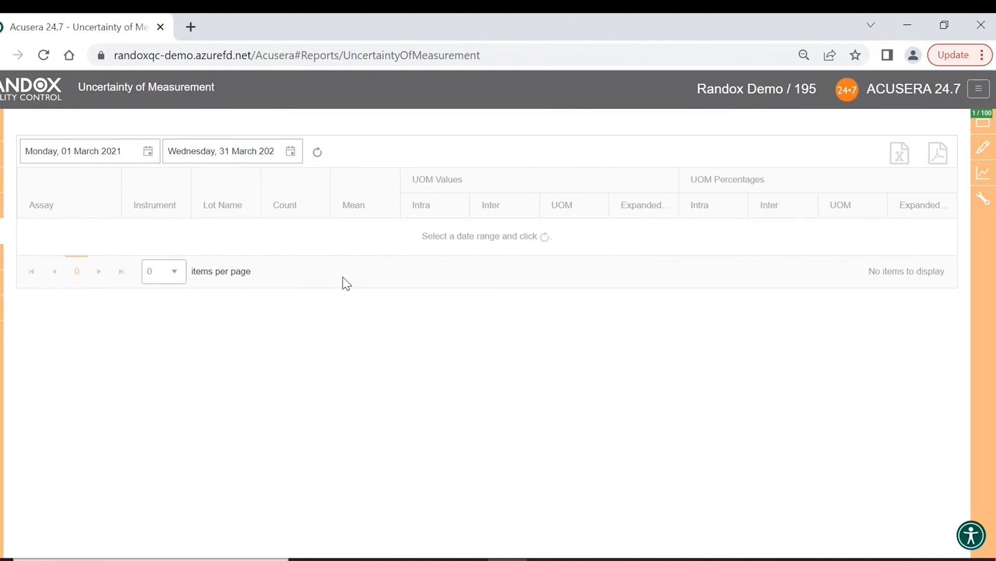
- Load the March 2021 uncertainty figures and scroll through the 388 UOM rows
{"action": "left_click", "coordinate": [318, 152]}
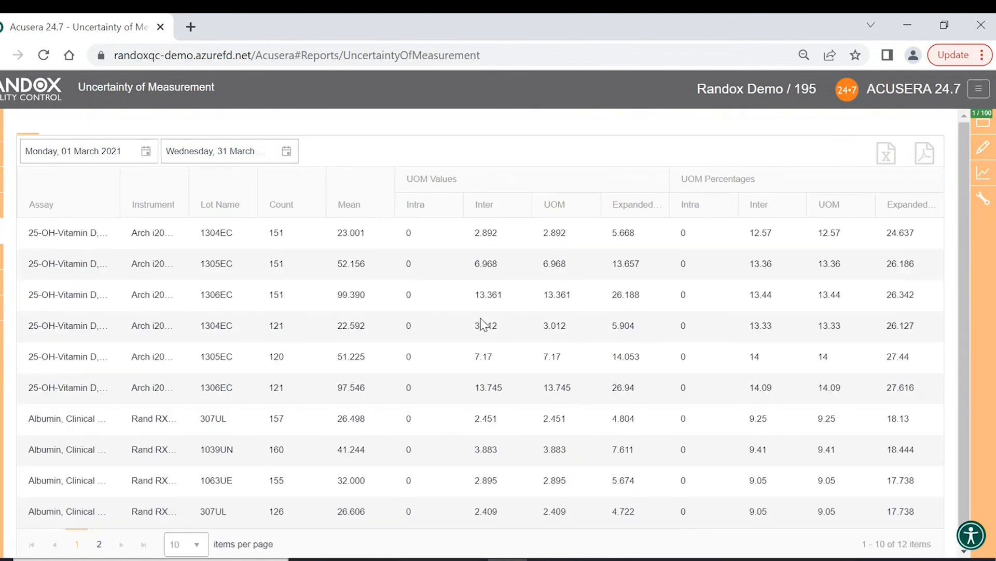
{"action": "scroll", "coordinate": [480, 322], "scroll_direction": "down", "scroll_amount": 1}
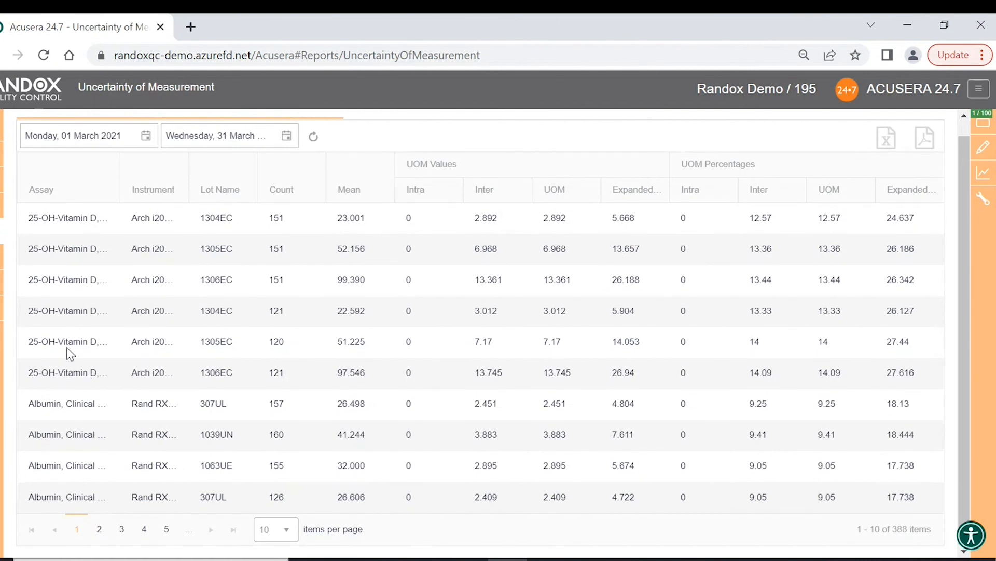
- Open the Exception Report and set its start date to 1 March 2021
{"action": "mouse_move", "coordinate": [1, 231]}
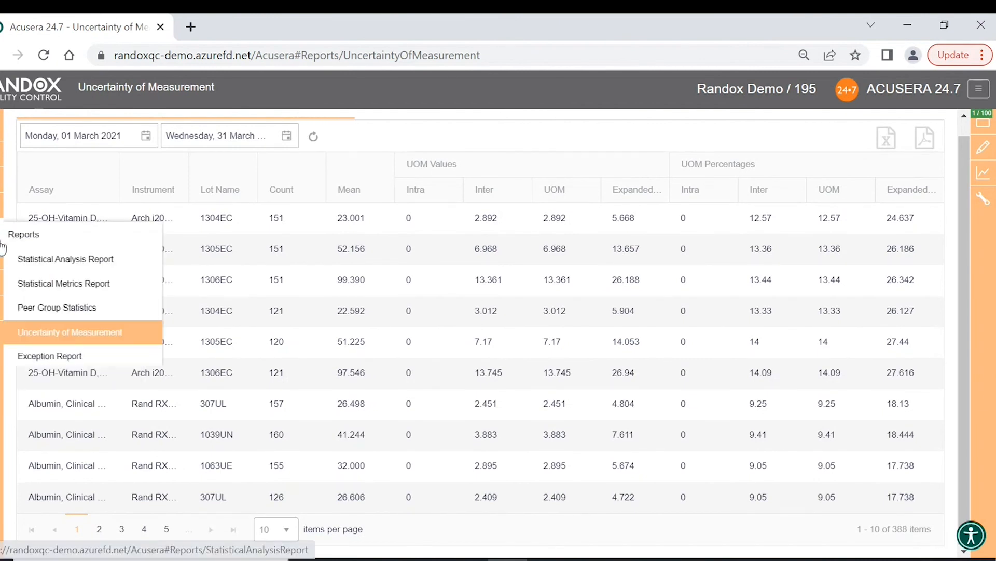
{"action": "left_click", "coordinate": [71, 358]}
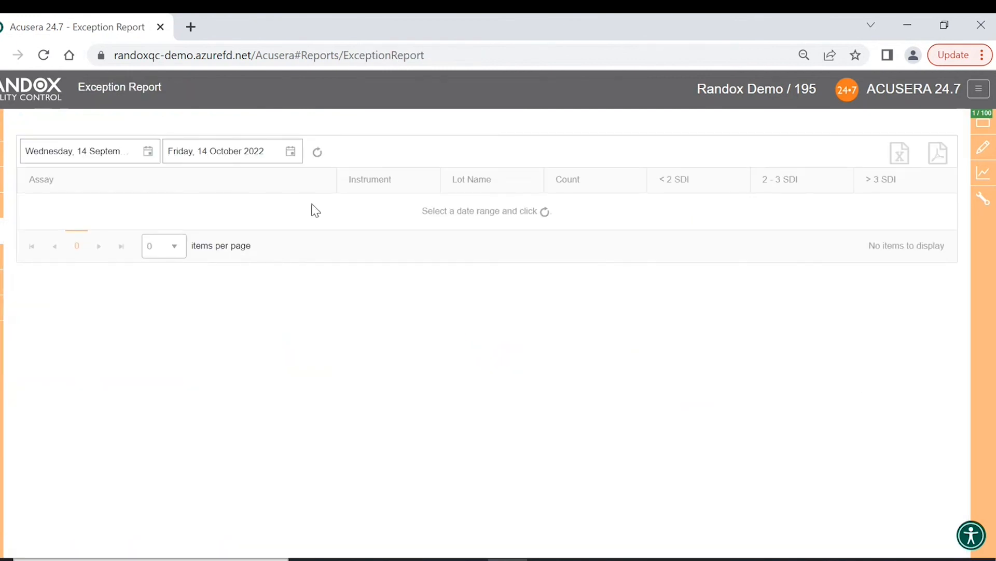
{"action": "left_click", "coordinate": [154, 157]}
{"action": "left_click", "coordinate": [131, 175]}
{"action": "left_click", "coordinate": [127, 176]}
{"action": "left_click", "coordinate": [148, 218]}
{"action": "left_click", "coordinate": [145, 222]}
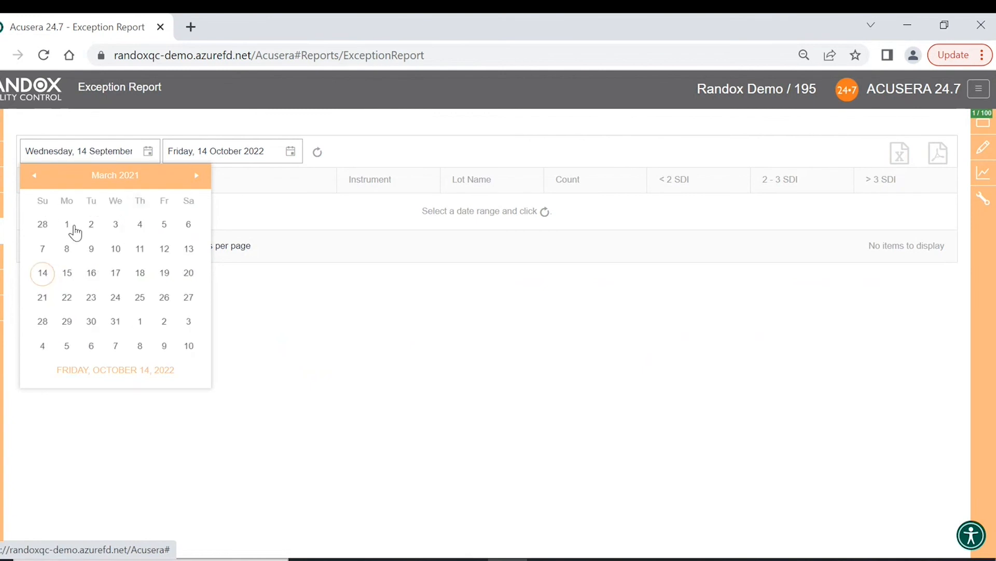
{"action": "left_click", "coordinate": [71, 224]}
- Set the end date to 31 March 2021 and refresh the exception results
{"action": "left_click", "coordinate": [290, 152]}
{"action": "left_click", "coordinate": [259, 175]}
{"action": "left_click", "coordinate": [258, 176]}
{"action": "left_click", "coordinate": [278, 214]}
{"action": "left_click", "coordinate": [277, 216]}
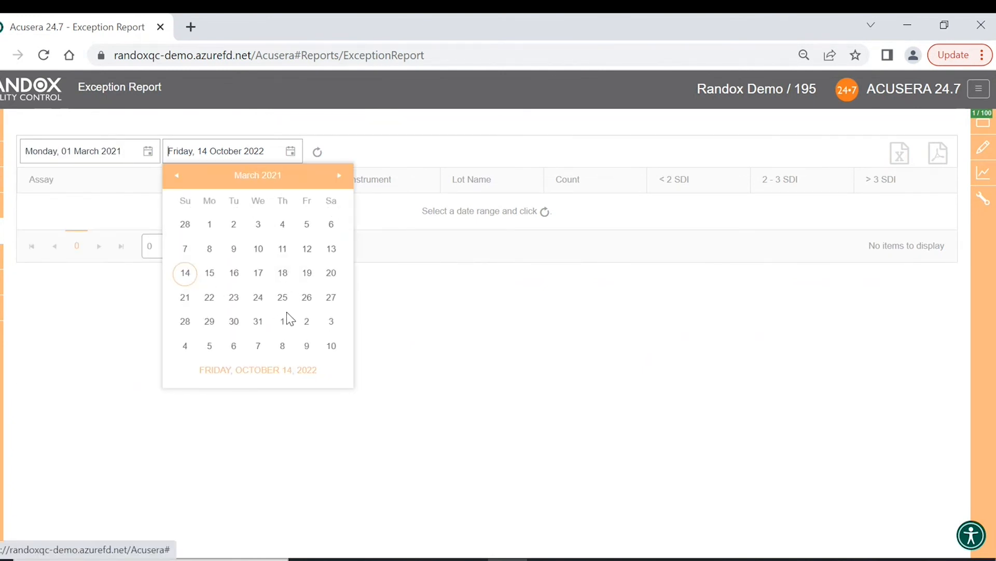
{"action": "left_click", "coordinate": [259, 322]}
{"action": "left_click", "coordinate": [317, 152]}
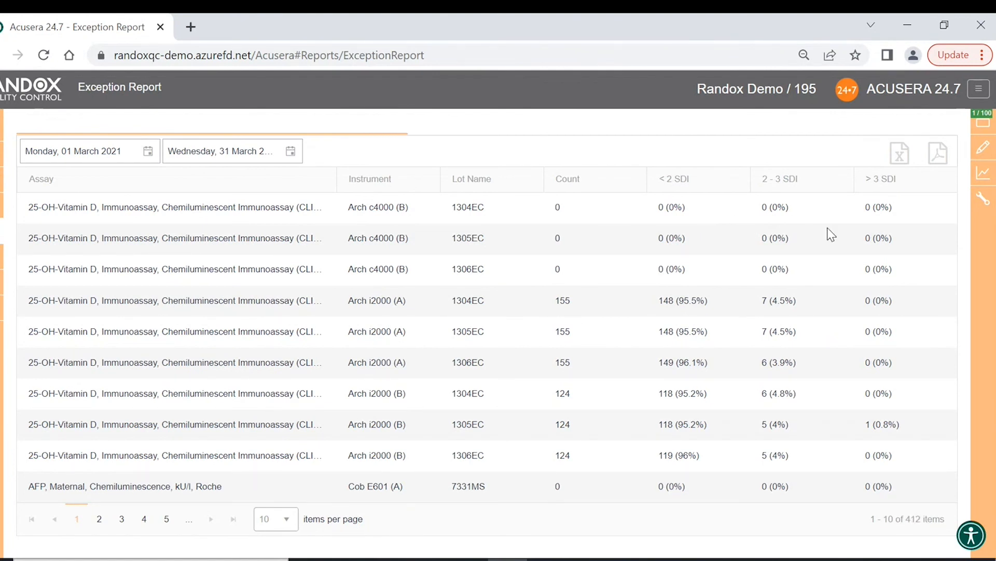
- Sort the exception rows by > 3 SDI ascending, then descending, then clear the sort
{"action": "left_click", "coordinate": [901, 188]}
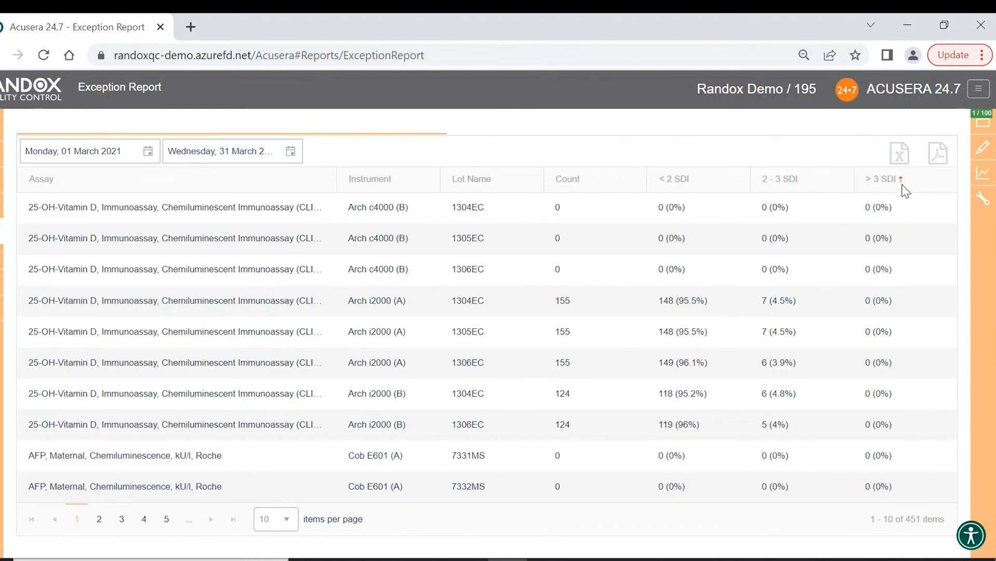
{"action": "left_click", "coordinate": [907, 187]}
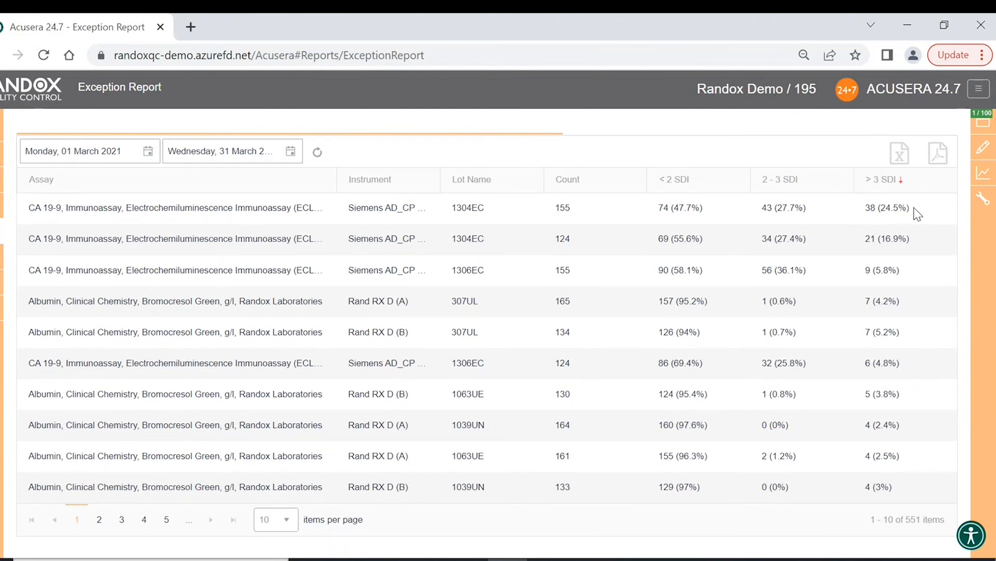
{"action": "left_click", "coordinate": [899, 183]}
- Sort by < 2 SDI both ways, clear the sort, and return to the Home page
{"action": "left_click", "coordinate": [686, 183]}
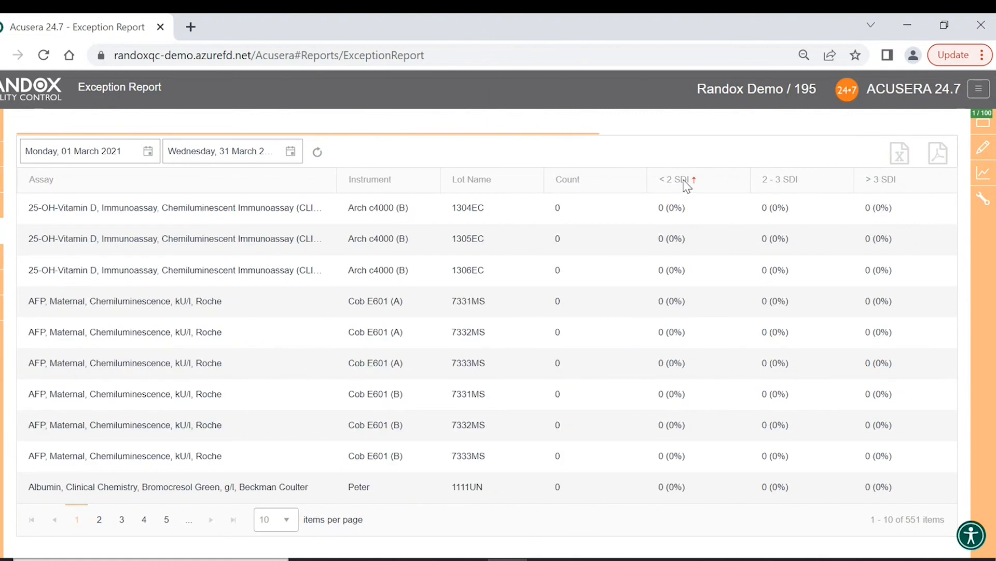
{"action": "left_click", "coordinate": [686, 182]}
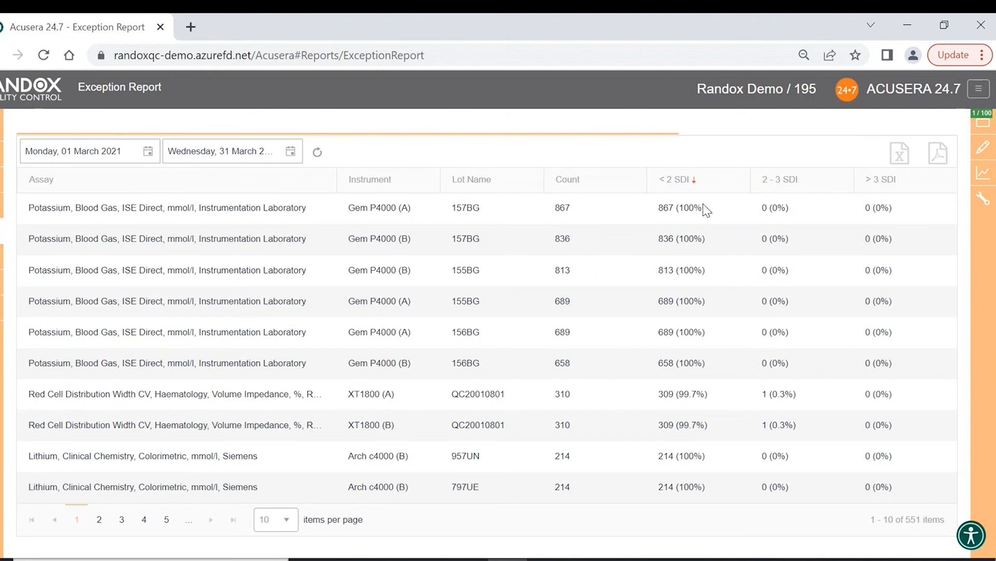
{"action": "left_click", "coordinate": [696, 182]}
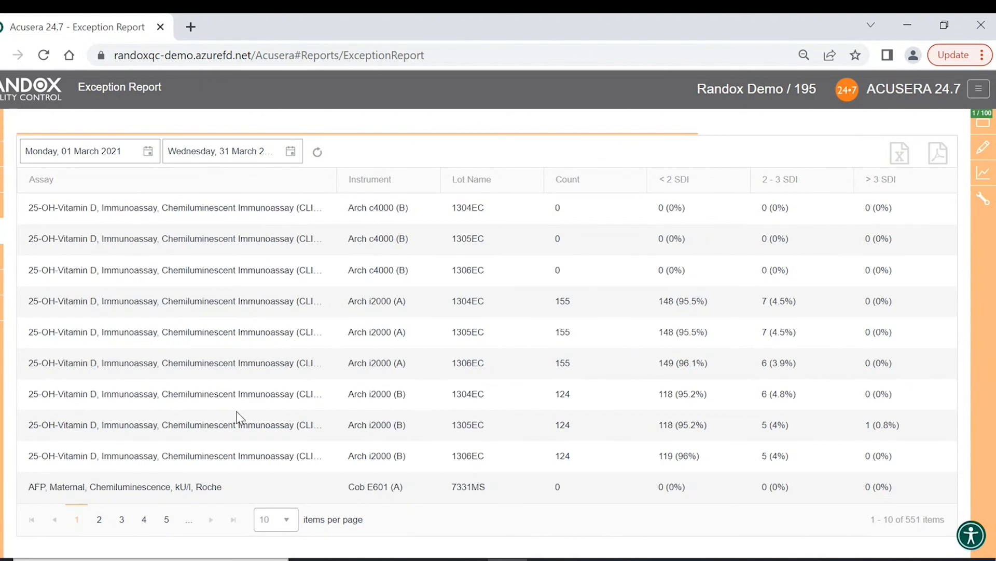
{"action": "left_click", "coordinate": [1, 154]}
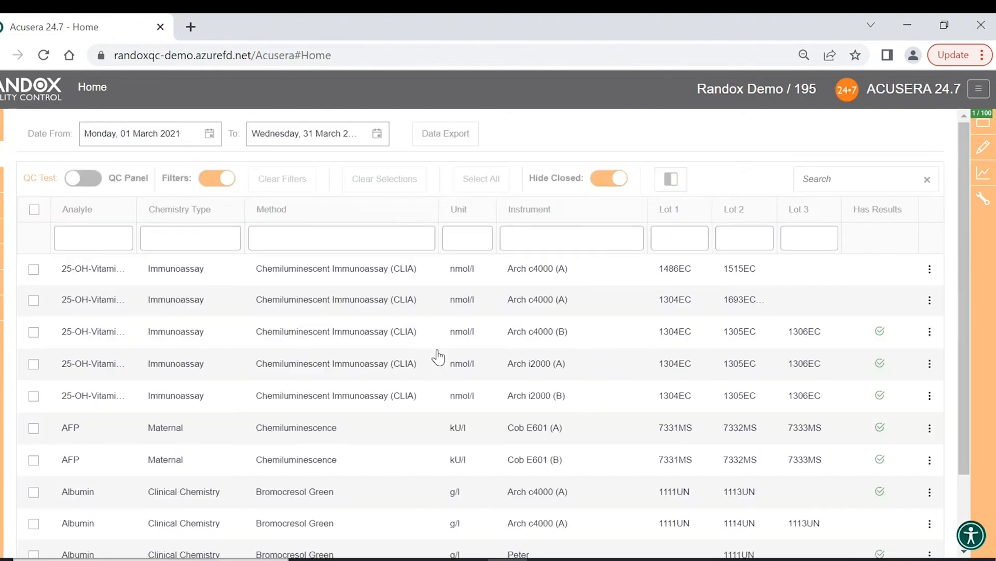
- Scroll down to the bottom of the Home page's 239-test QC table
{"action": "scroll", "coordinate": [498, 363], "scroll_direction": "down", "scroll_amount": 2}
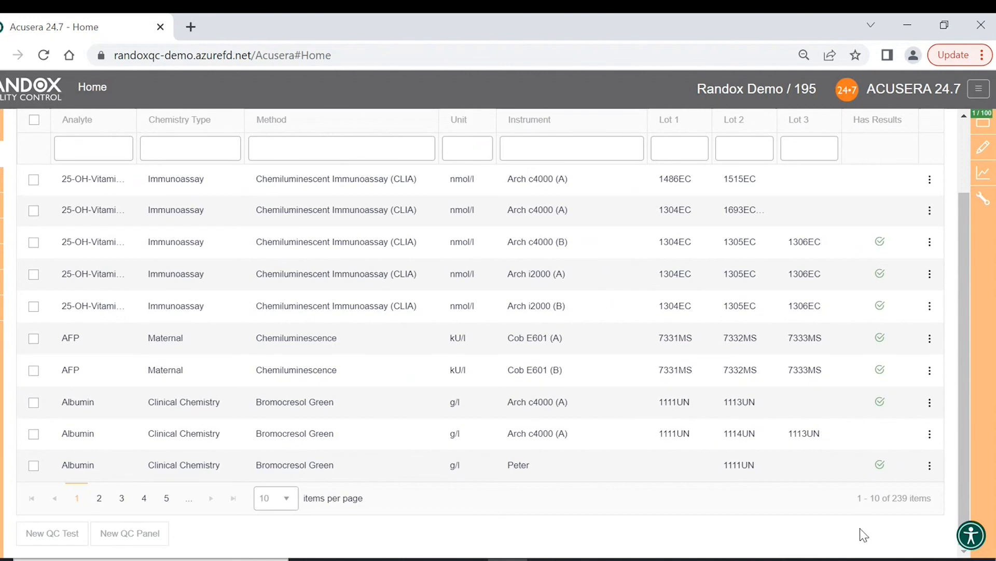
- Open the UserWay menu and cycle Contrast + through inverted, dark and light back to normal colours
{"action": "left_click", "coordinate": [973, 537]}
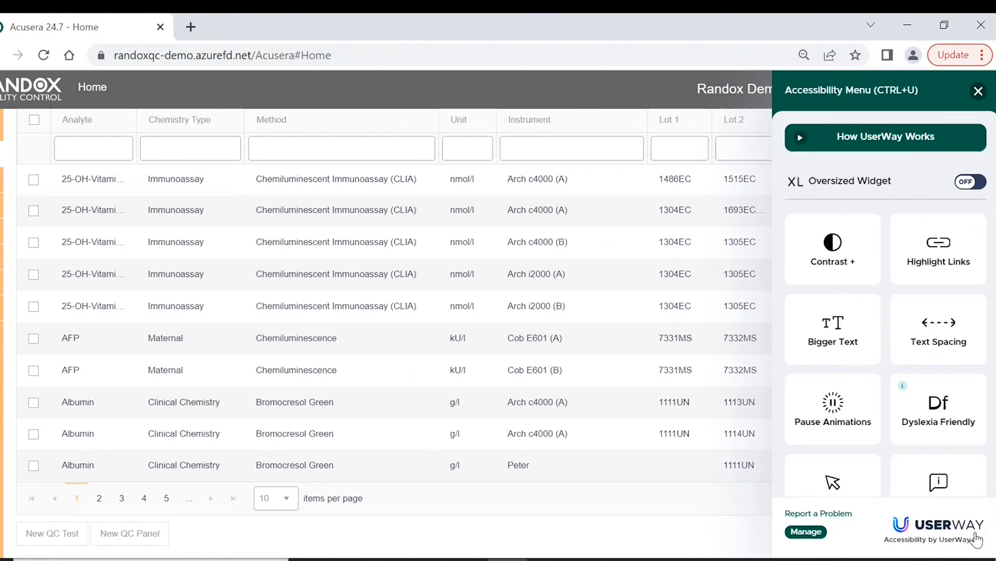
{"action": "left_click", "coordinate": [840, 276]}
{"action": "left_click", "coordinate": [841, 276]}
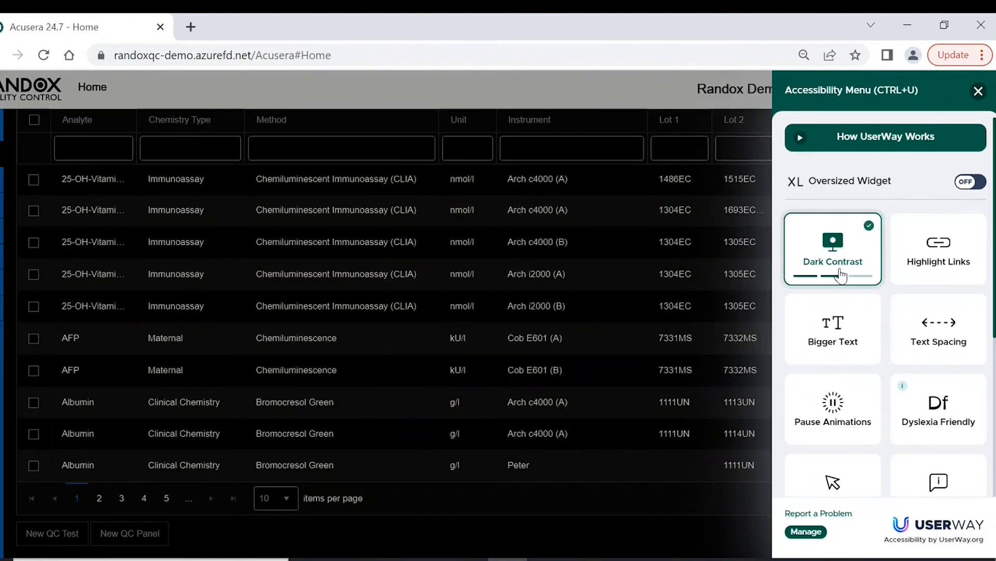
{"action": "left_click", "coordinate": [841, 276]}
{"action": "left_click", "coordinate": [841, 276]}
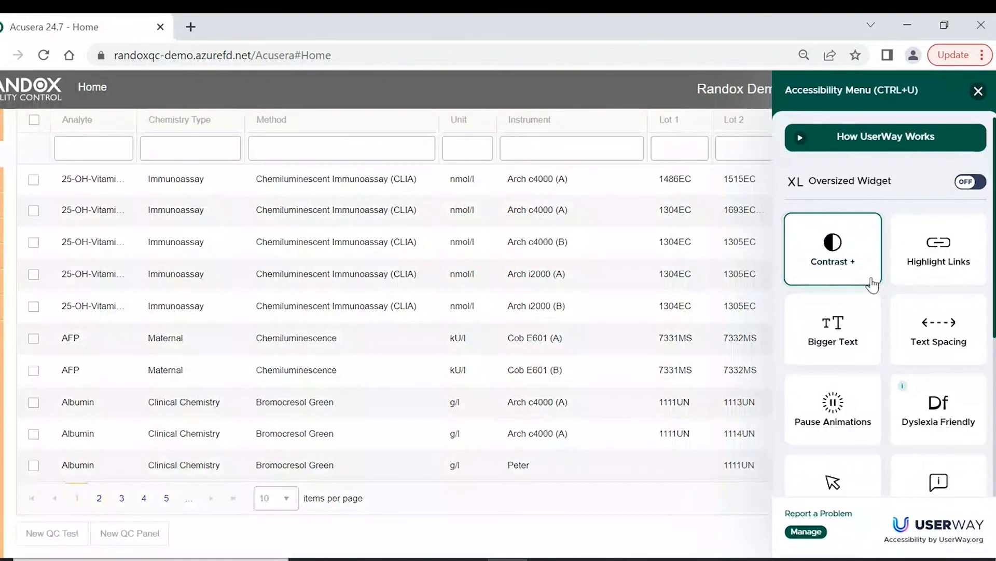
- Turn Highlight Links and Bigger Text on, then back off
{"action": "left_click", "coordinate": [932, 270]}
{"action": "left_click", "coordinate": [932, 271]}
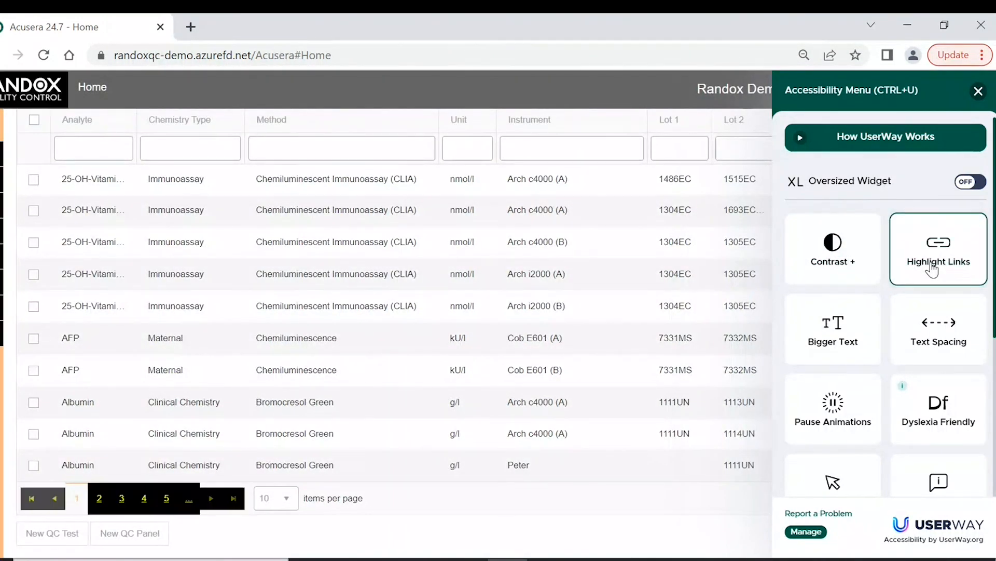
{"action": "left_click", "coordinate": [853, 336]}
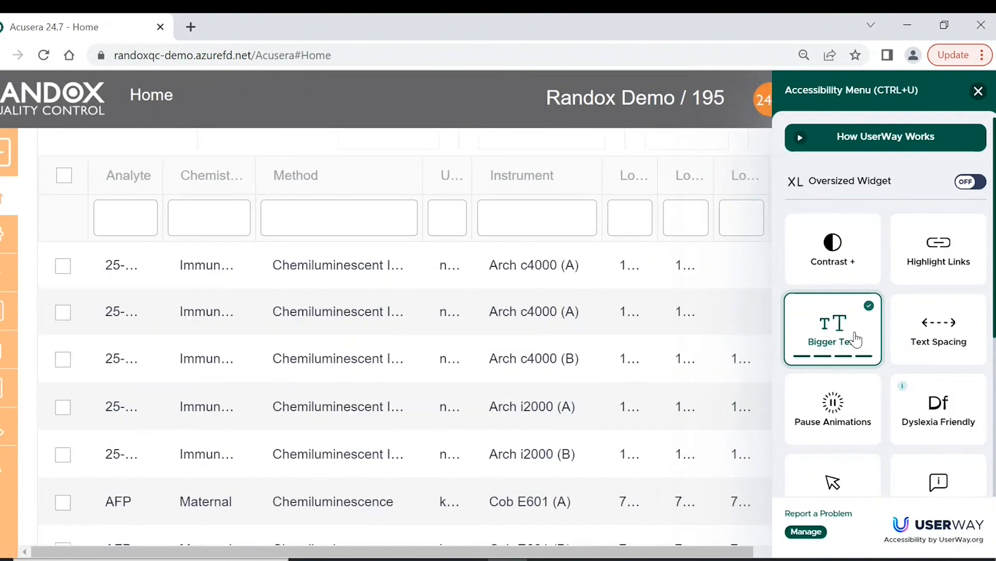
{"action": "left_click", "coordinate": [856, 339]}
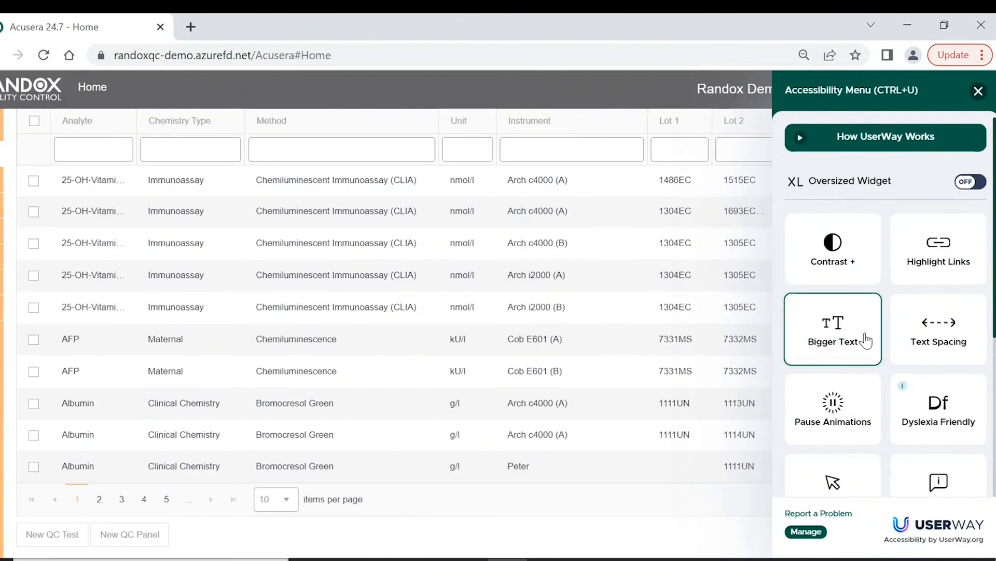
- Cycle Text Spacing through light, moderate and heavy, then back to normal
{"action": "left_click", "coordinate": [919, 341]}
{"action": "left_click", "coordinate": [919, 341]}
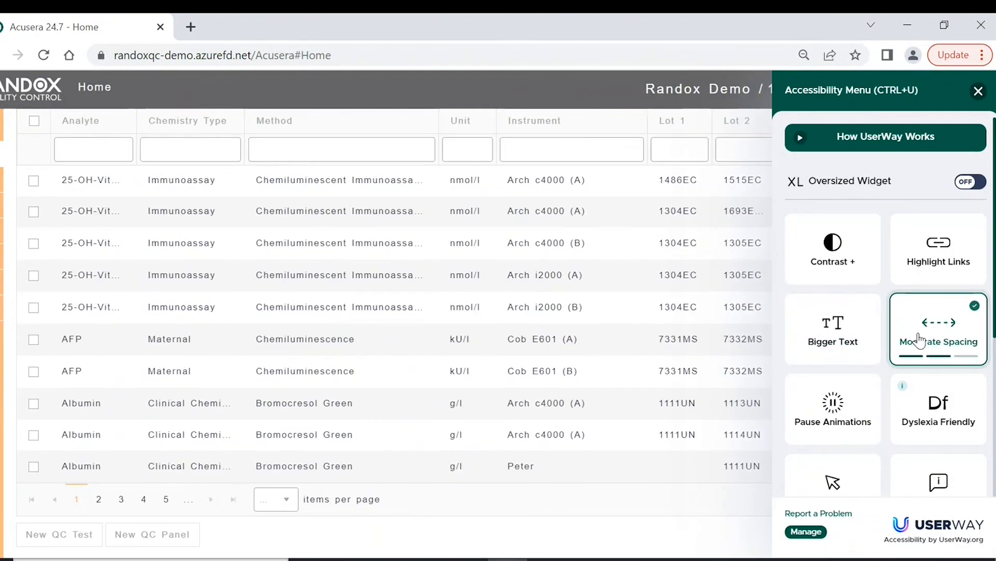
{"action": "left_click", "coordinate": [919, 341]}
{"action": "left_click", "coordinate": [919, 341]}
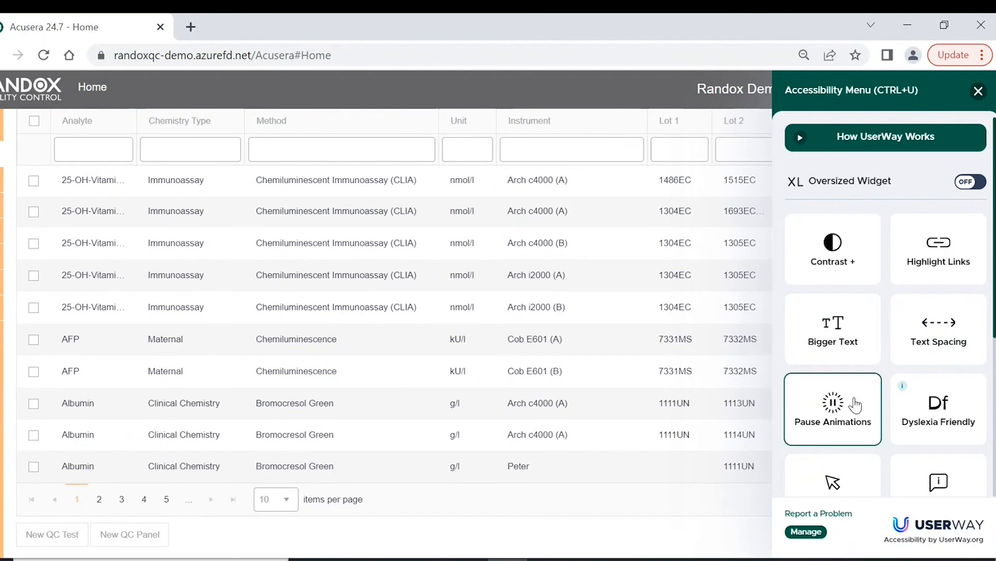
- Try the Dyslexia Friendly and Legible Fonts settings, then turn the font adjustment off
{"action": "scroll", "coordinate": [887, 379], "scroll_direction": "down", "scroll_amount": 2}
{"action": "left_click", "coordinate": [929, 345]}
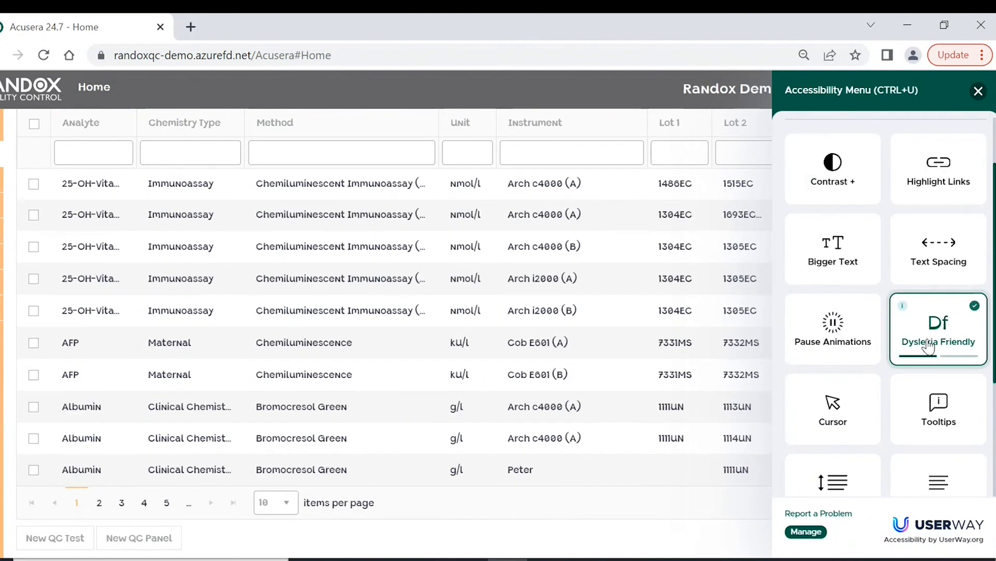
{"action": "left_click", "coordinate": [929, 345]}
{"action": "left_click", "coordinate": [929, 345]}
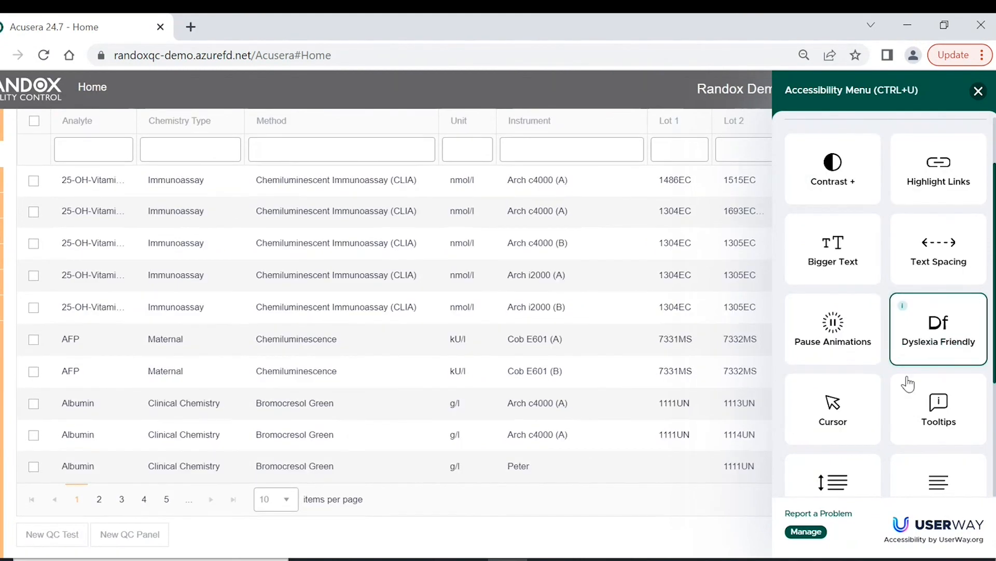
{"action": "left_click", "coordinate": [847, 419]}
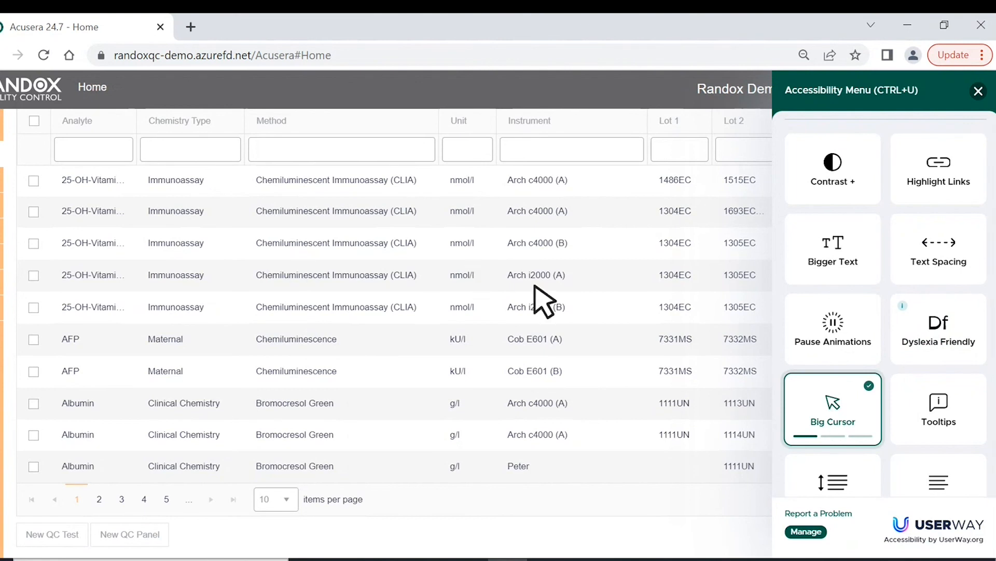
{"action": "left_click", "coordinate": [820, 404]}
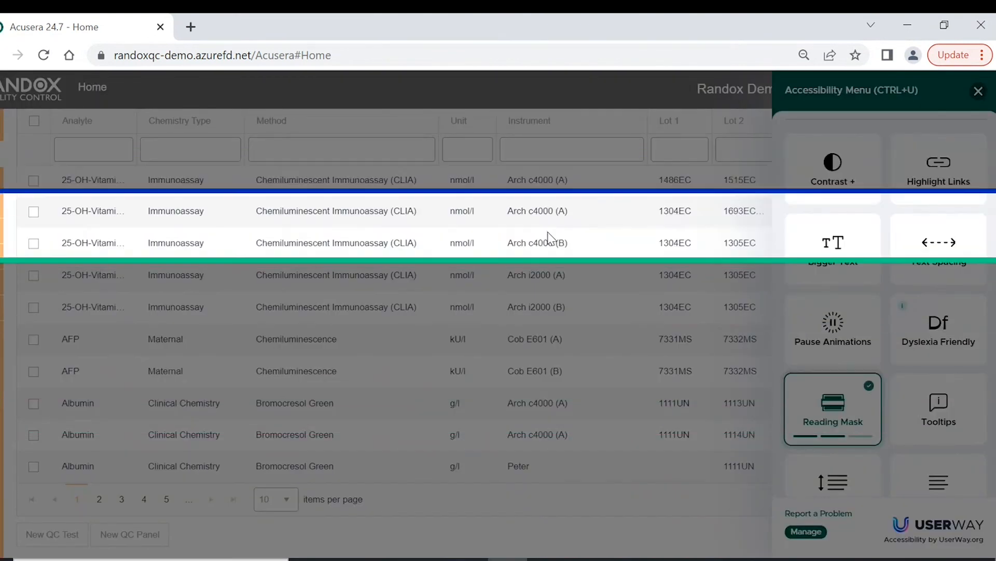
{"action": "left_click", "coordinate": [802, 403]}
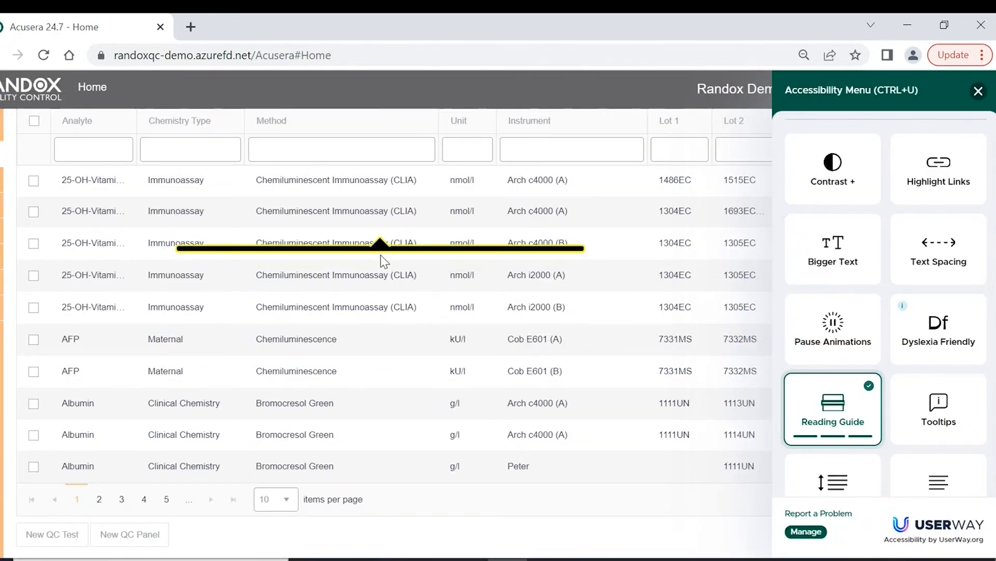
{"action": "left_click", "coordinate": [829, 403]}
{"action": "scroll", "coordinate": [825, 415], "scroll_direction": "down", "scroll_amount": 3}
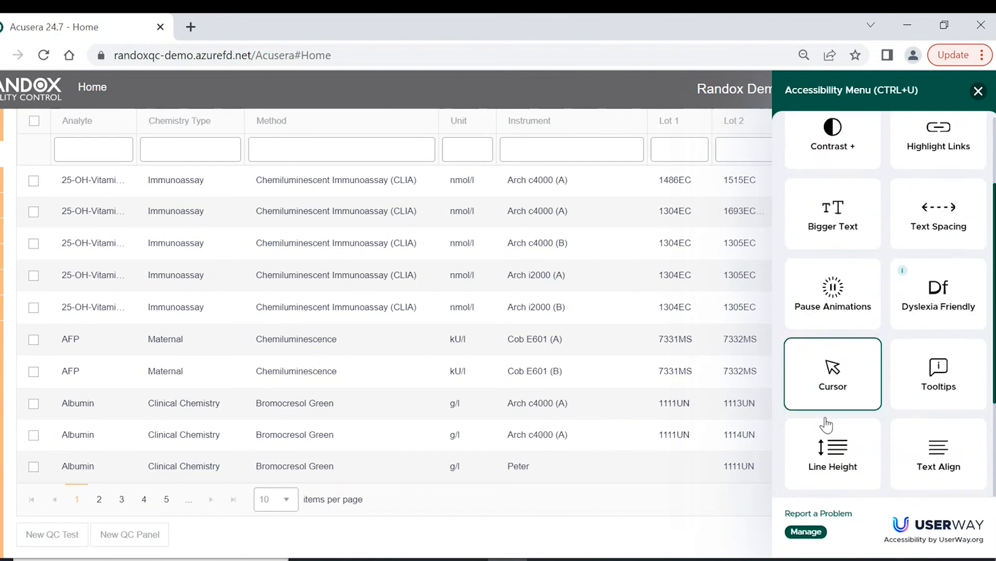
{"action": "left_click", "coordinate": [834, 332]}
{"action": "left_click", "coordinate": [834, 332]}
{"action": "left_click", "coordinate": [834, 332]}
{"action": "left_click", "coordinate": [834, 332]}
{"action": "left_click", "coordinate": [950, 338]}
{"action": "left_click", "coordinate": [950, 337]}
{"action": "left_click", "coordinate": [950, 337]}
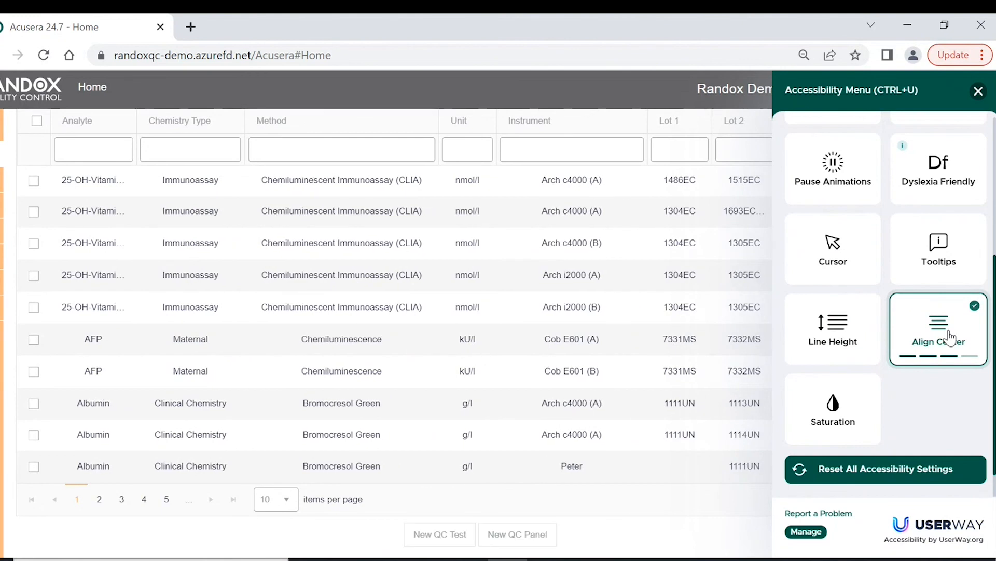
{"action": "left_click", "coordinate": [950, 338]}
{"action": "left_click", "coordinate": [950, 338]}
{"action": "left_click", "coordinate": [832, 416]}
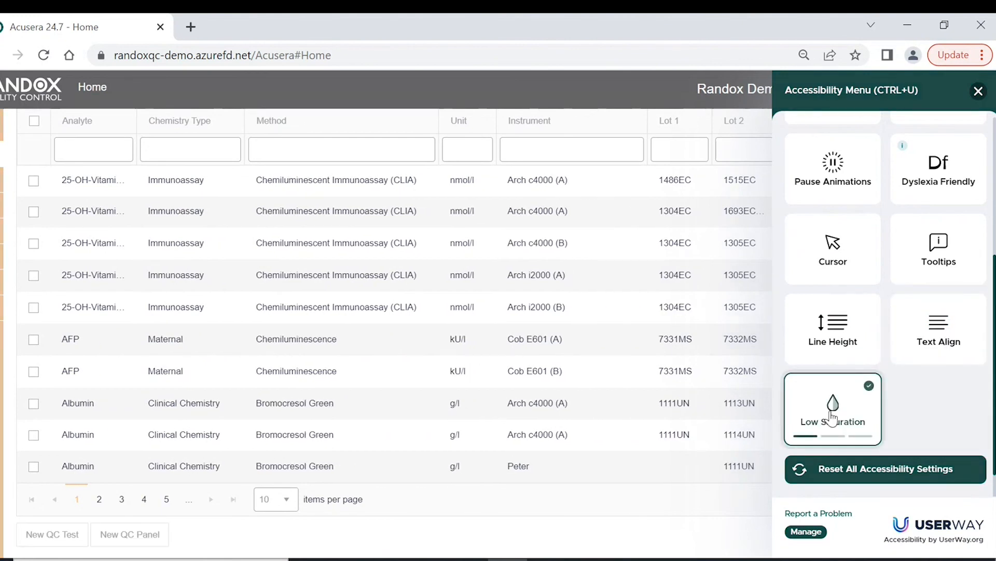
{"action": "left_click", "coordinate": [832, 415]}
{"action": "left_click", "coordinate": [832, 415]}
{"action": "left_click", "coordinate": [832, 415]}
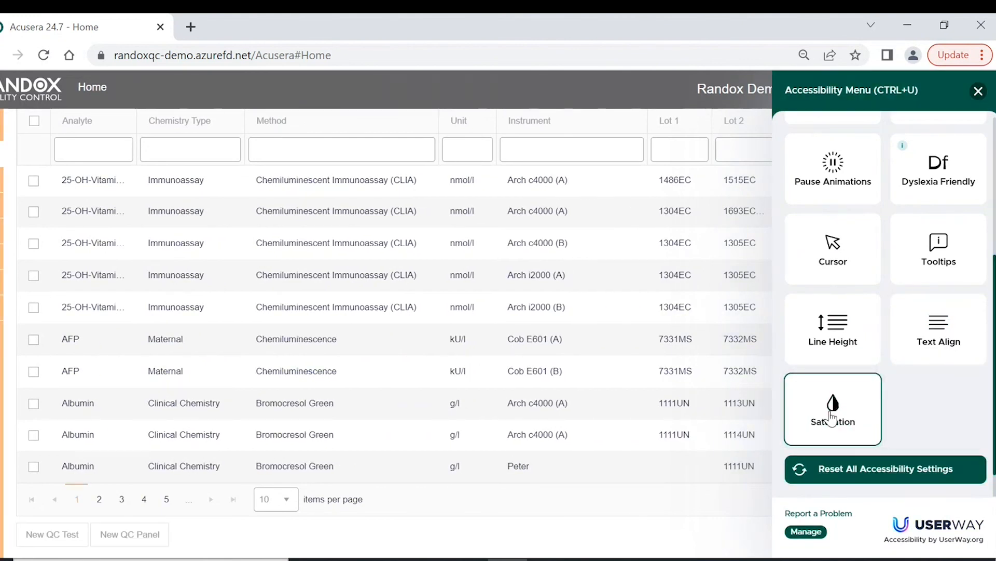